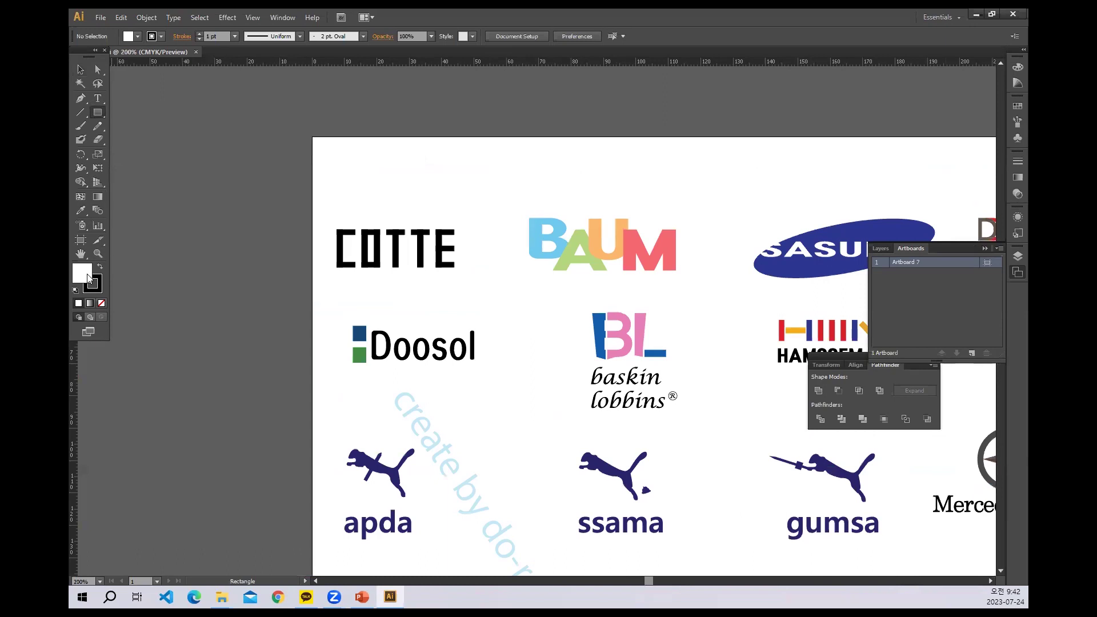
# Step: Set the fill colour to black (000000) and remove the stroke
pyautogui.doubleClick(87, 277)
pyautogui.moveTo(513, 345); pyautogui.dragTo(546, 380)
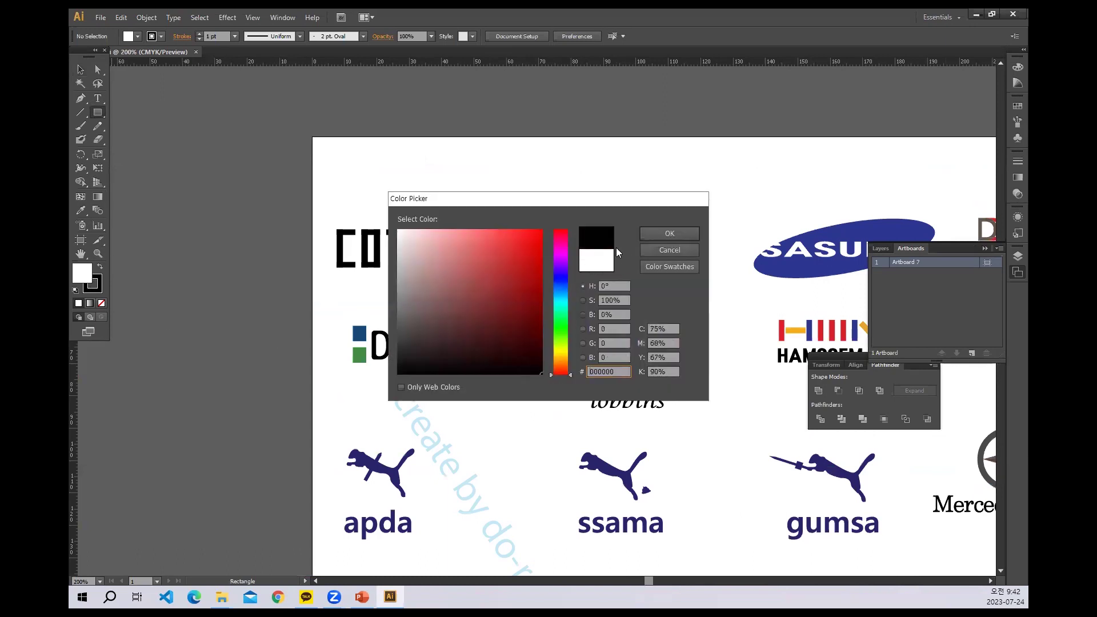
pyautogui.click(655, 234)
pyautogui.click(101, 303)
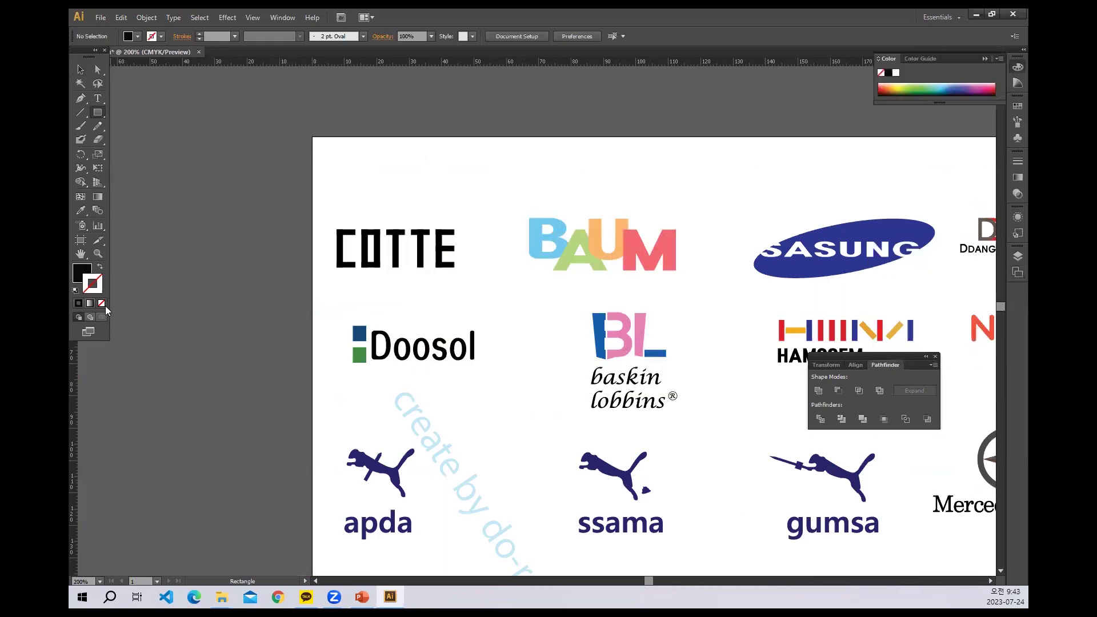
# Step: Build a block C above the COTTE logo from a vertical rectangle about 3 × 13.5 mm plus short top and bottom bars
pyautogui.moveTo(337, 159); pyautogui.dragTo(346, 199)
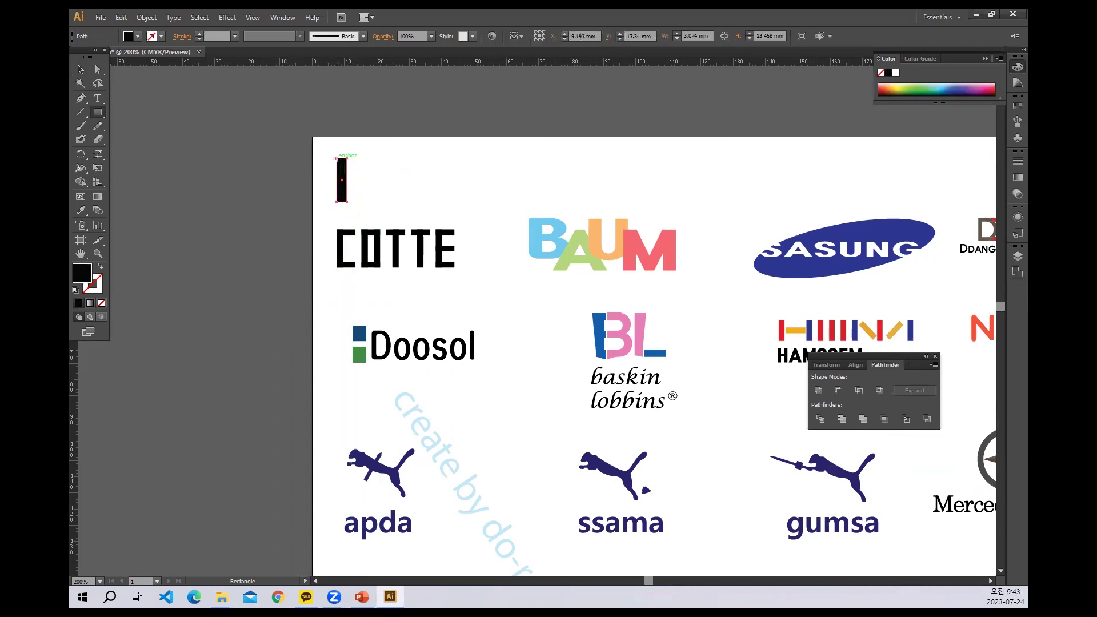
pyautogui.moveTo(337, 158); pyautogui.dragTo(360, 166)
pyautogui.moveTo(336, 201); pyautogui.dragTo(362, 201)
pyautogui.click(81, 69)
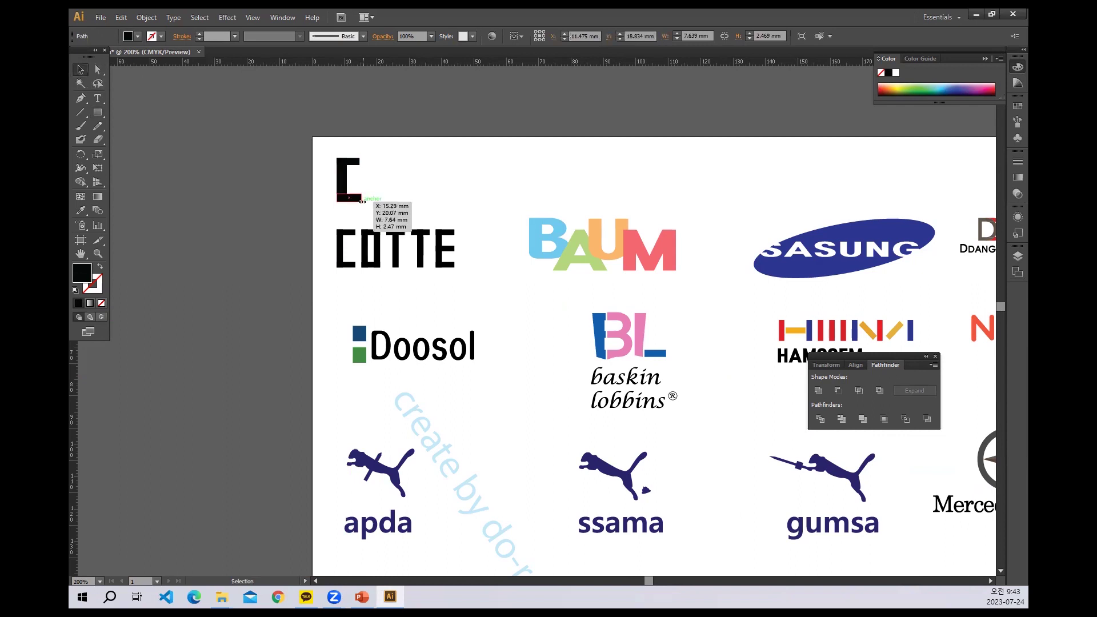
# Step: Replace the bottom bar of the new C with a duplicate of its top bar
pyautogui.click(375, 198)
pyautogui.click(354, 199)
pyautogui.press('Delete')
pyautogui.moveTo(355, 163); pyautogui.dragTo(353, 182)
pyautogui.click(409, 184)
# Step: Build a block O beside the C from copies of the C's rectangles, closing its open side with a vertical bar
pyautogui.moveTo(331, 143); pyautogui.dragTo(391, 182)
pyautogui.hotkey('ctrl', 'z')
pyautogui.click(438, 213)
pyautogui.moveTo(371, 141); pyautogui.dragTo(407, 222)
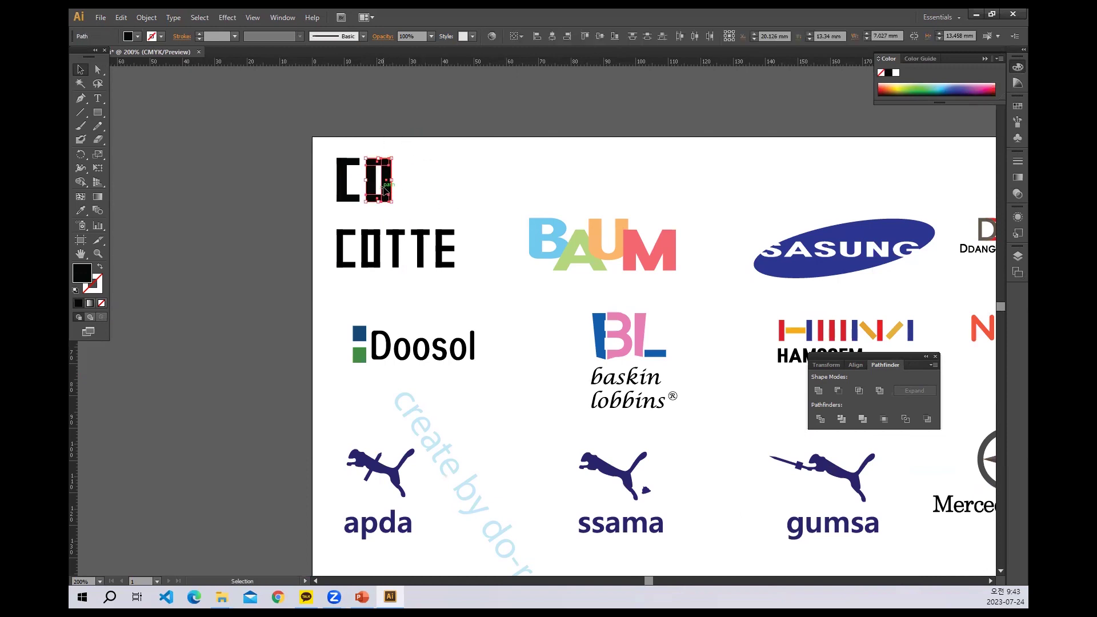
# Step: Build a block T after the O from copied bars, centring the stem and deleting the surplus bars
pyautogui.moveTo(388, 183)
pyautogui.mouseDown()
pyautogui.moveTo(428, 186)
pyautogui.moveTo(409, 186)
pyautogui.mouseUp()
pyautogui.hotkey('ctrl', 'z')
pyautogui.press('Delete')
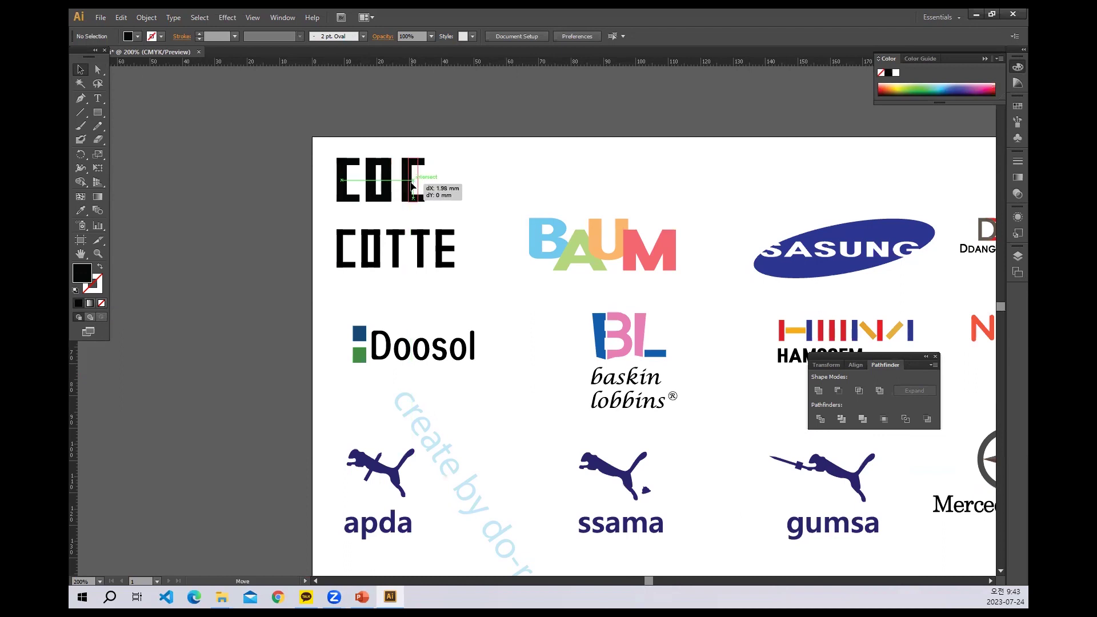
pyautogui.click(429, 208)
pyautogui.click(422, 200)
pyautogui.press('Delete')
# Step: Duplicate the T to its right and copy the C after it with an added middle bar to form the E of COTTE
pyautogui.moveTo(422, 139); pyautogui.dragTo(447, 192)
pyautogui.click(351, 194)
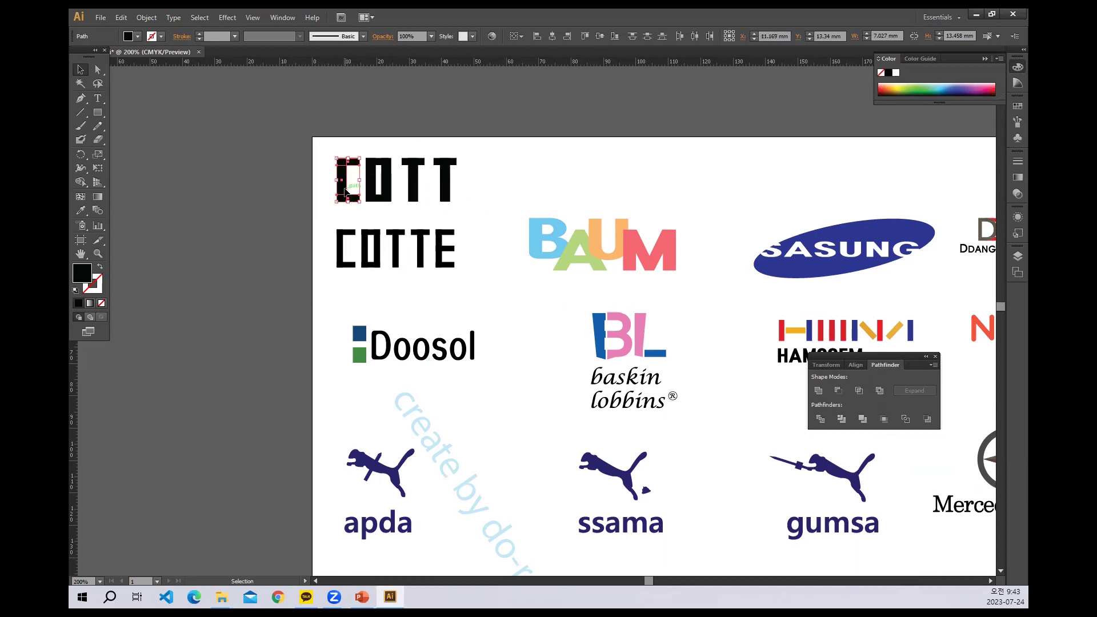
pyautogui.moveTo(346, 191); pyautogui.dragTo(481, 179)
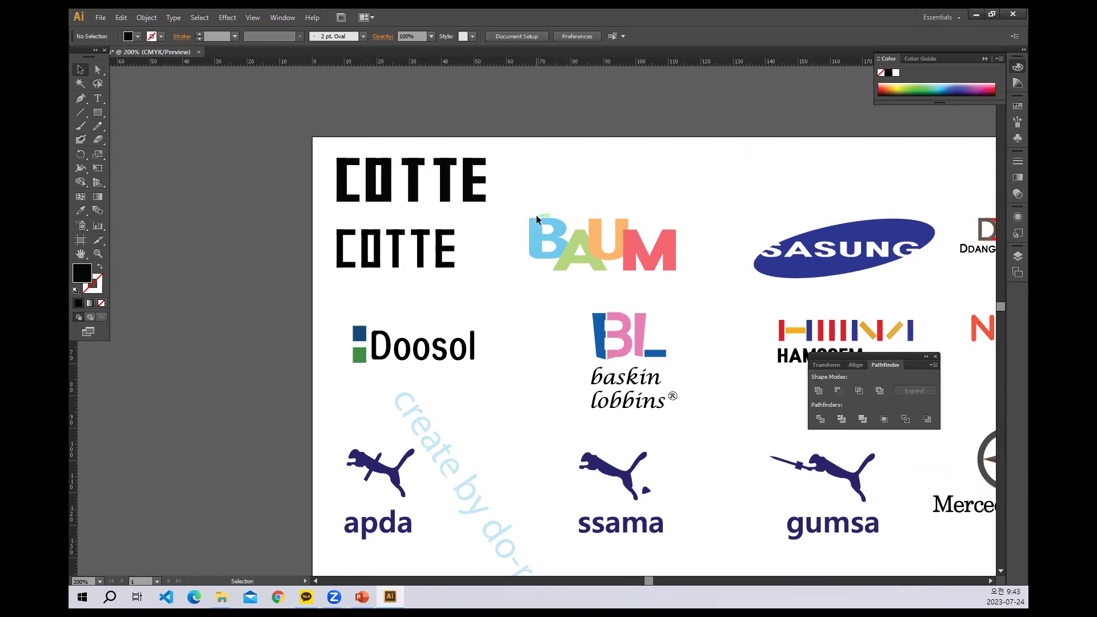
# Step: Add a text object with a capital B above the BAUM logo and enlarge it to 52 pt
pyautogui.moveTo(465, 272); pyautogui.dragTo(325, 330)
pyautogui.click(98, 98)
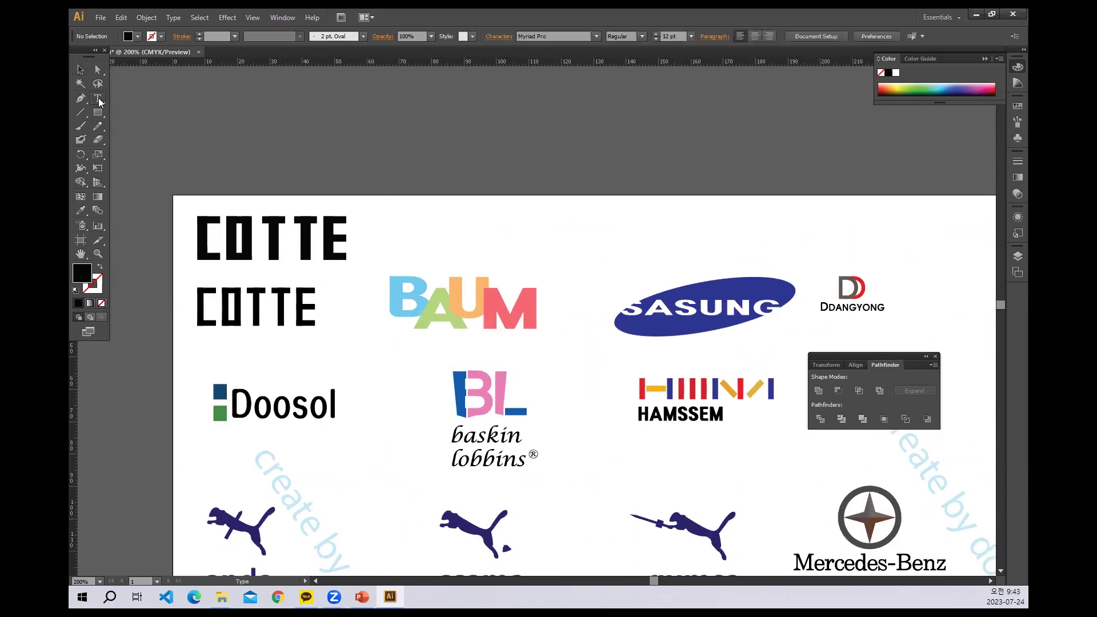
pyautogui.click(414, 194)
pyautogui.write('b')
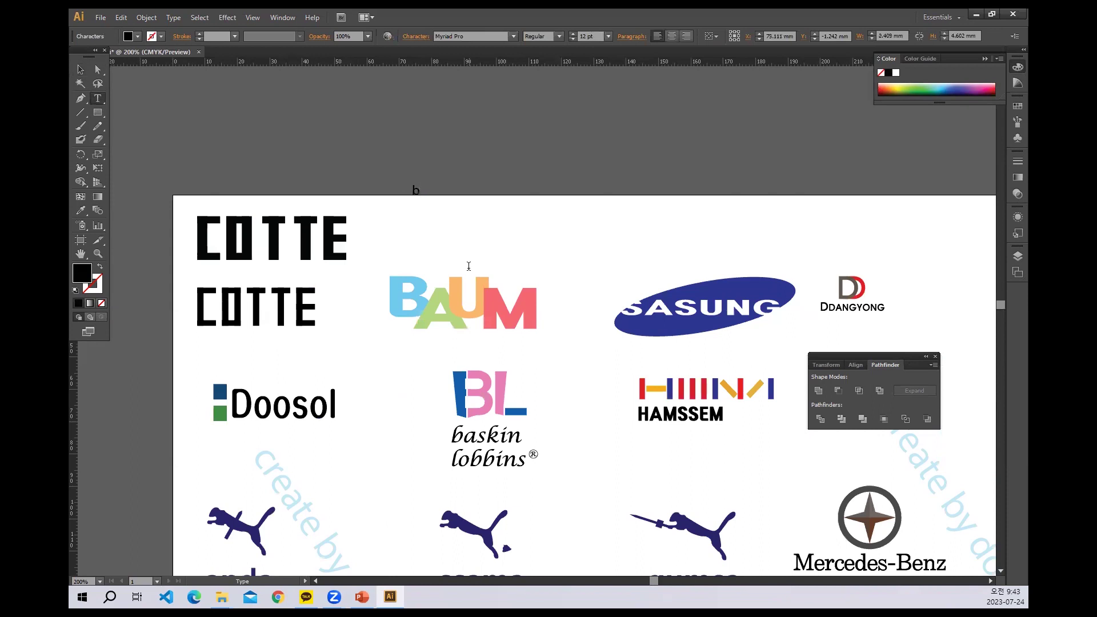
pyautogui.hotkey('ctrl', 'a')
pyautogui.hotkey('ctrl', 'shift', '.')
pyautogui.hotkey('ctrl', 'shift', '.')
pyautogui.hotkey('ctrl', 'shift', '.')
pyautogui.hotkey('ctrl', 'shift', '.')
pyautogui.hotkey('ctrl', 'shift', '.')
pyautogui.hotkey('ctrl', 'shift', '.')
pyautogui.hotkey('ctrl', 'shift', '.')
pyautogui.hotkey('ctrl', 'shift', '.')
pyautogui.hotkey('ctrl', 'shift', '.')
pyautogui.hotkey('ctrl', 'shift', '.')
pyautogui.hotkey('ctrl', 'shift', '.')
pyautogui.hotkey('ctrl', 'shift', '.')
pyautogui.hotkey('ctrl', 'shift', '.')
pyautogui.hotkey('ctrl', 'shift', '.')
pyautogui.hotkey('ctrl', 'shift', '.')
pyautogui.hotkey('ctrl', 'shift', '.')
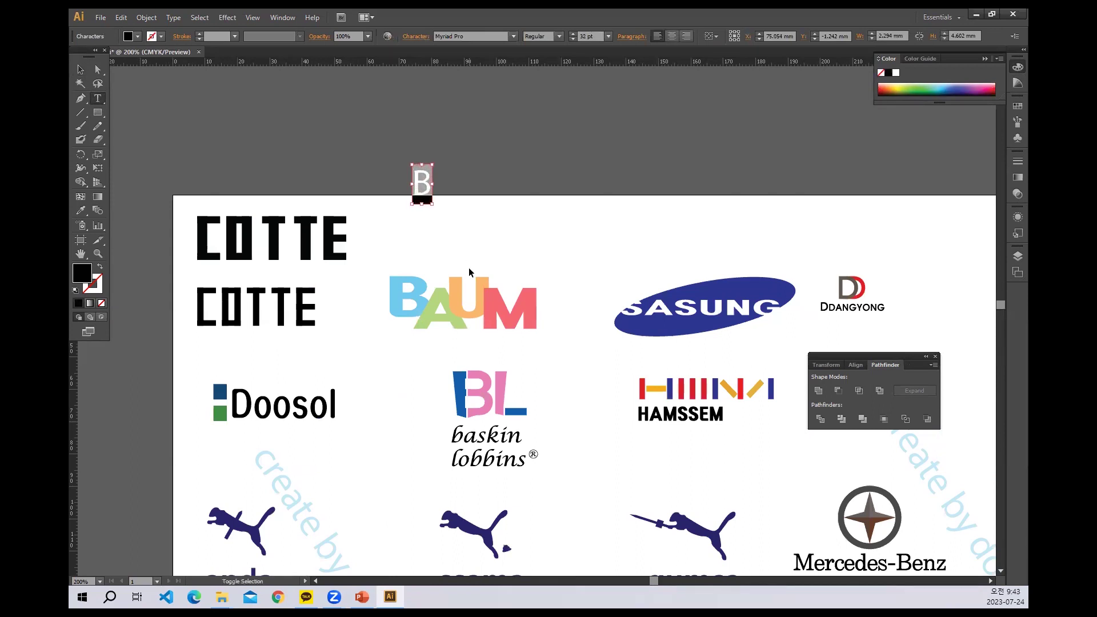
pyautogui.hotkey('ctrl', 'shift', '.')
pyautogui.hotkey('ctrl', 'shift', '.')
pyautogui.hotkey('ctrl', 'shift', '.')
pyautogui.hotkey('ctrl', 'shift', '.')
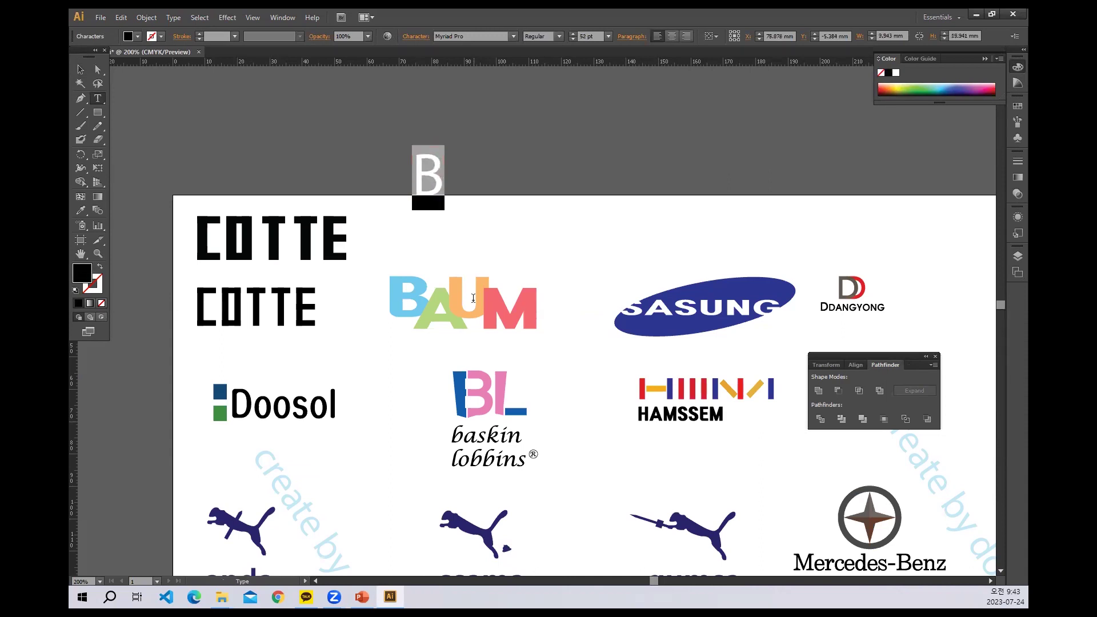
# Step: Colour the new B with the blue sampled from the B of the BAUM logo
pyautogui.click(80, 68)
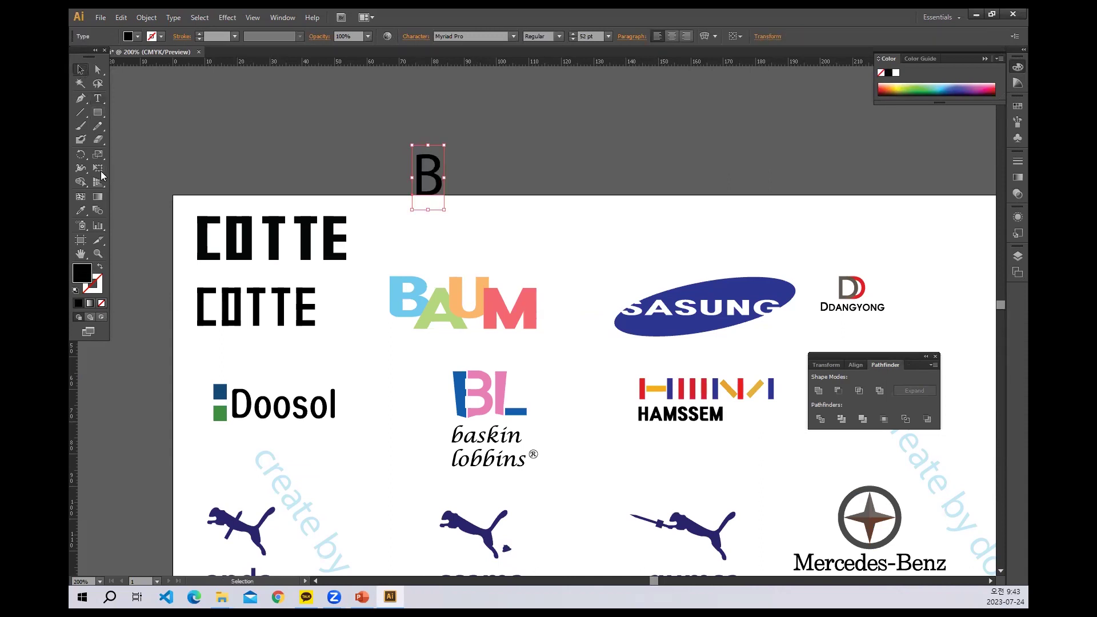
pyautogui.click(81, 210)
pyautogui.click(404, 281)
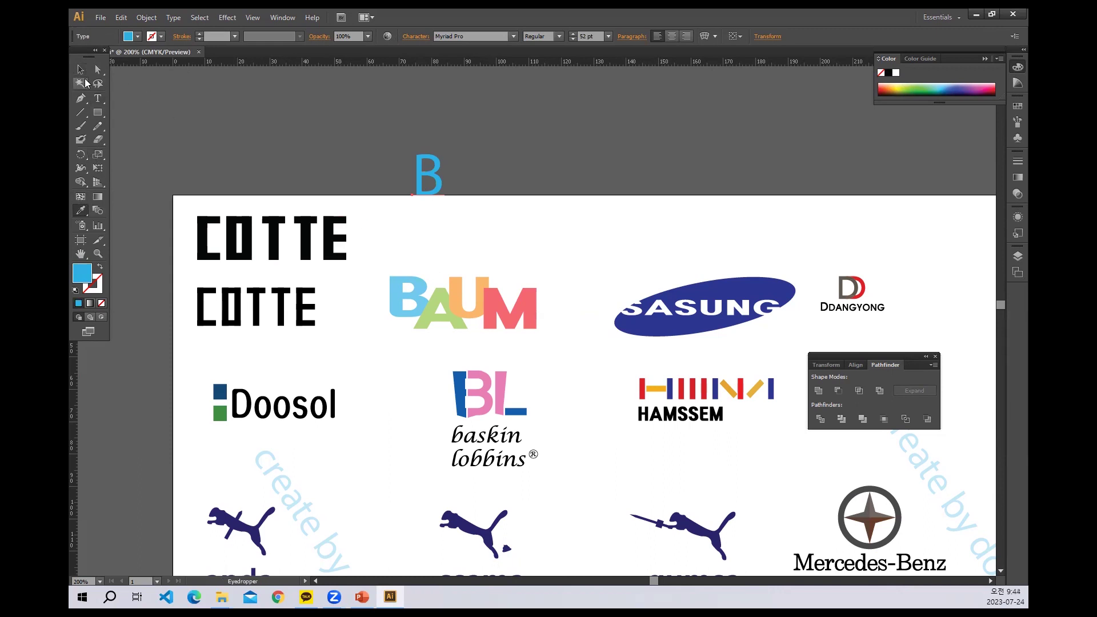
pyautogui.click(80, 69)
# Step: Add a separate text object with a capital A to the right of the blue B
pyautogui.click(98, 98)
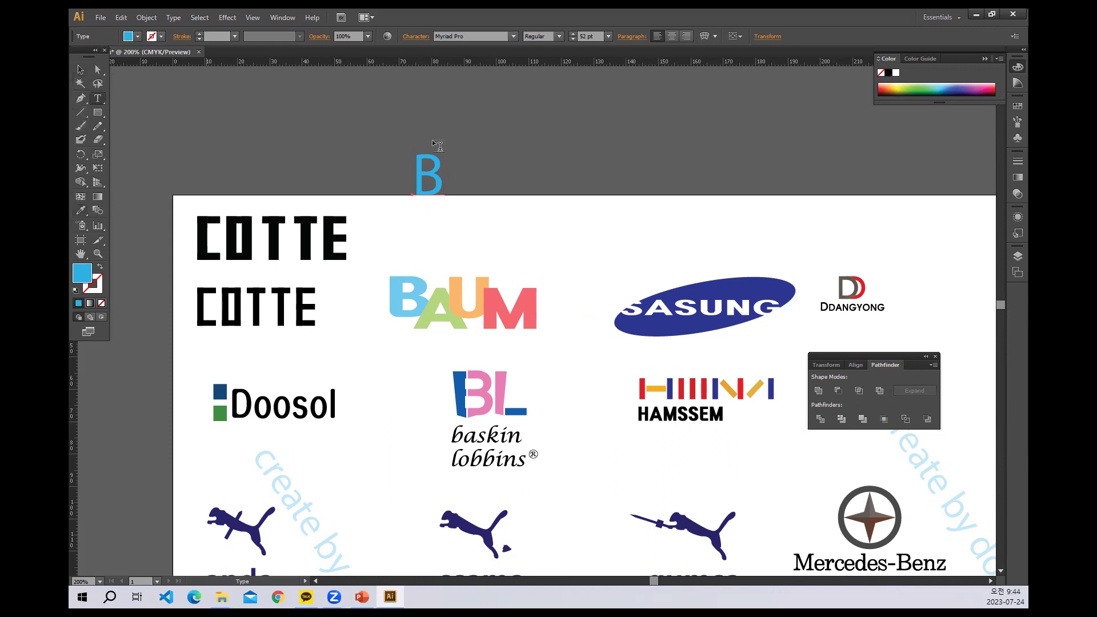
pyautogui.click(483, 189)
pyautogui.write('a')
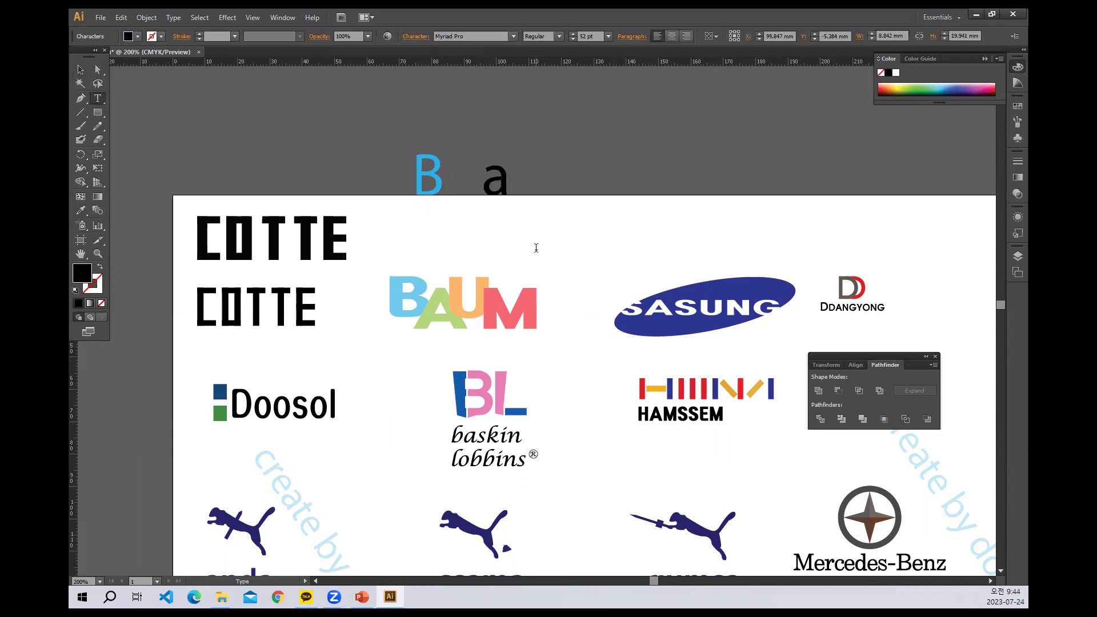
pyautogui.press('BackSpace')
pyautogui.write('A')
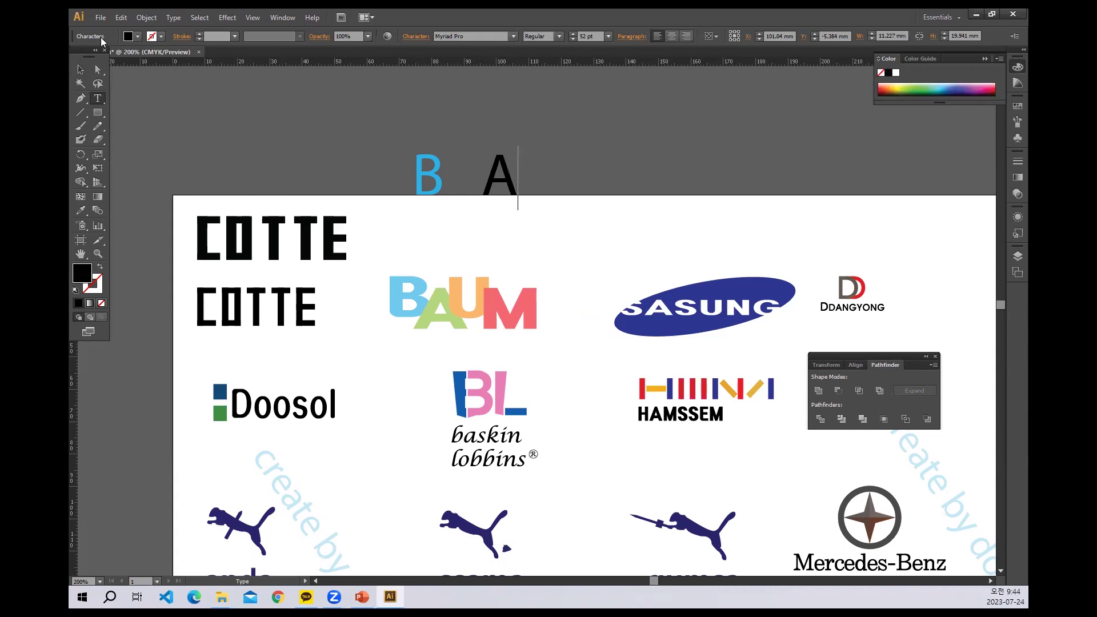
# Step: Colour the new A with the green sampled from the BAUM logo and move it close to the B, slightly lower
pyautogui.click(80, 69)
pyautogui.click(80, 211)
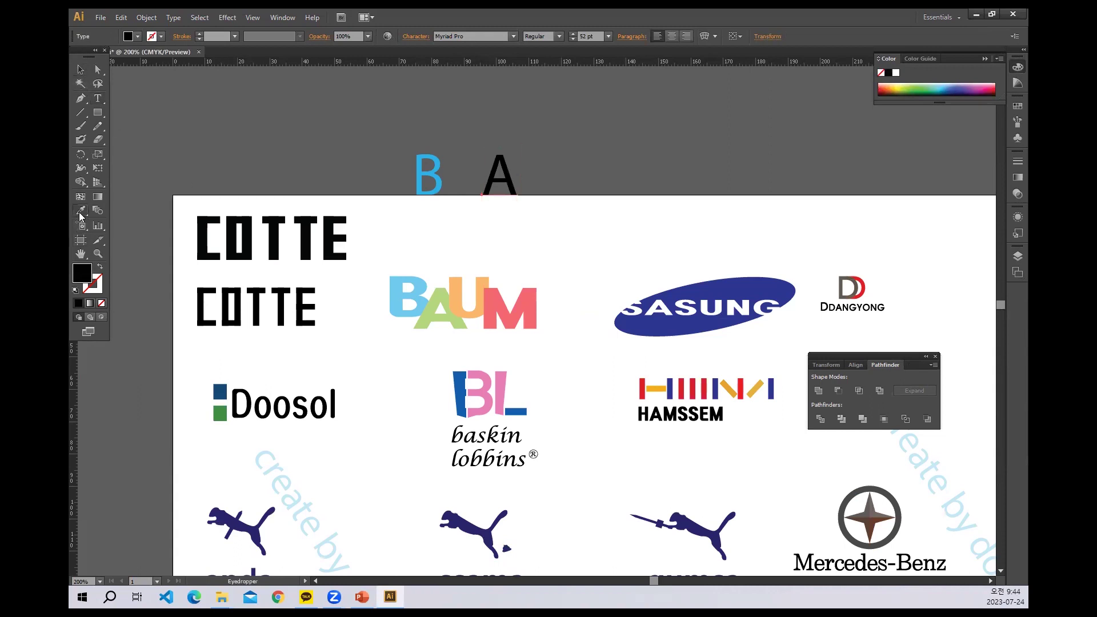
pyautogui.click(455, 311)
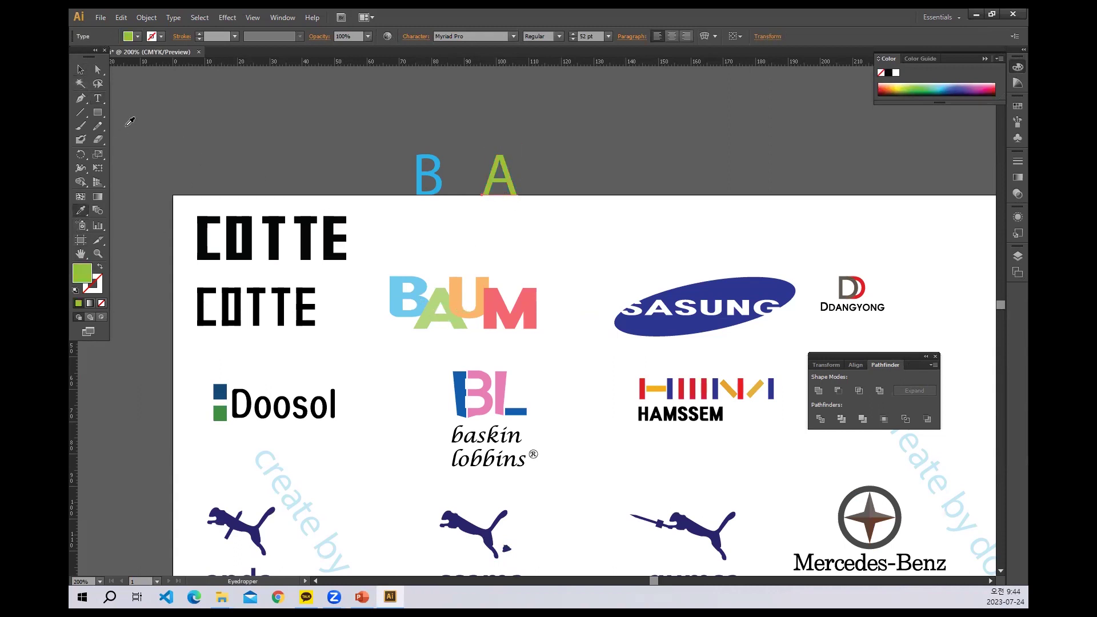
pyautogui.click(82, 72)
pyautogui.moveTo(499, 195); pyautogui.dragTo(456, 216)
# Step: Add a separate text object with a capital U to the right of the green A
pyautogui.click(98, 98)
pyautogui.click(497, 203)
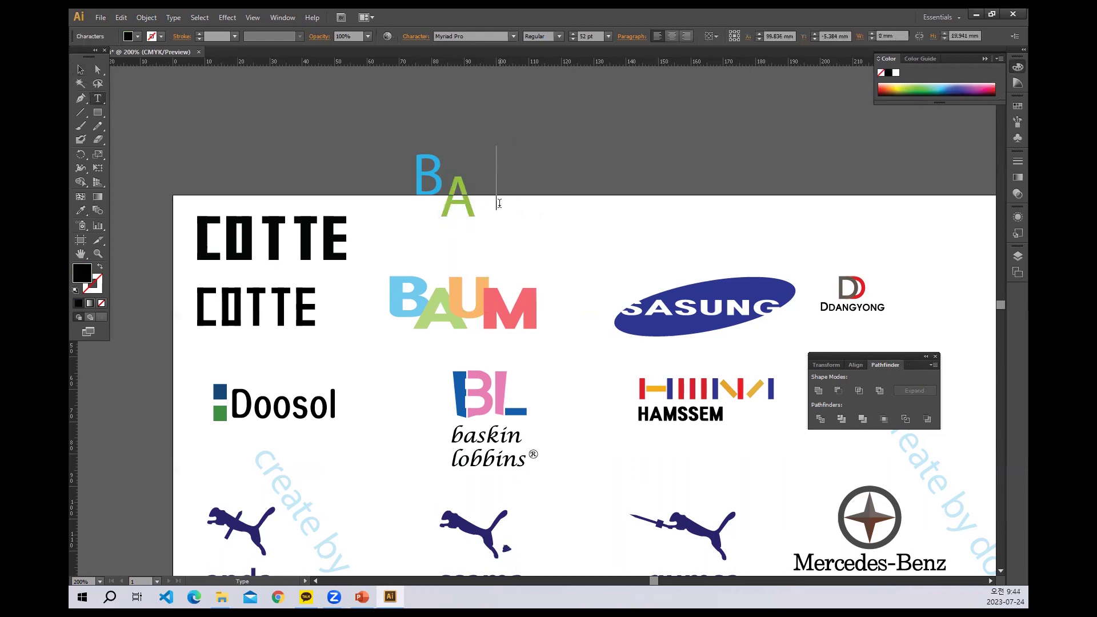
pyautogui.write('U')
pyautogui.press('Escape')
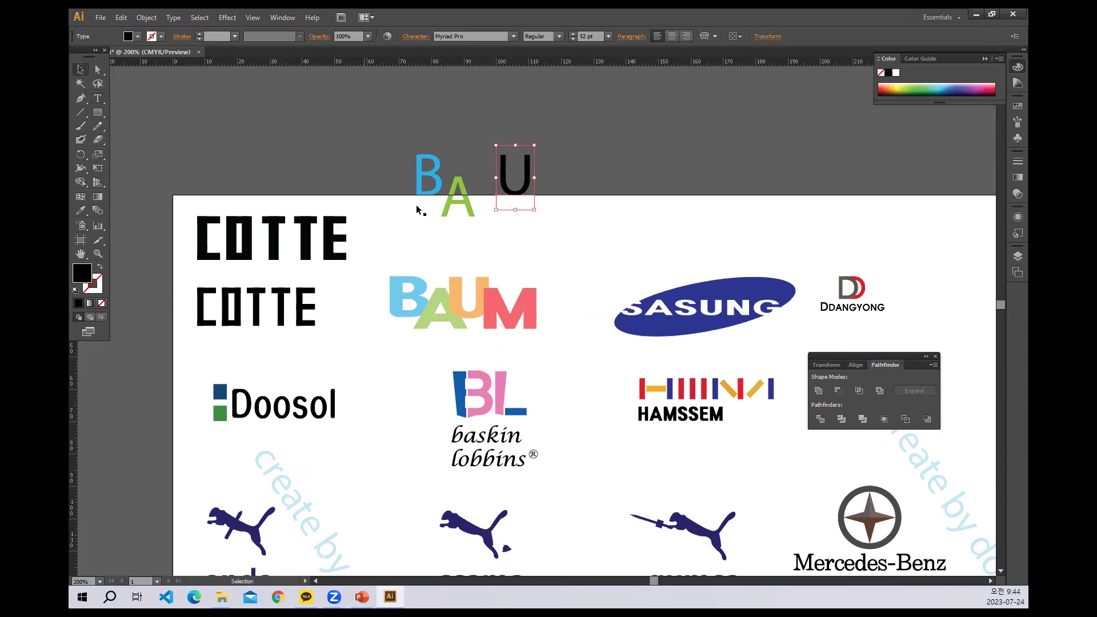
# Step: Colour the new U with the orange sampled from the BAUM logo and move it up against the A
pyautogui.click(81, 210)
pyautogui.click(459, 297)
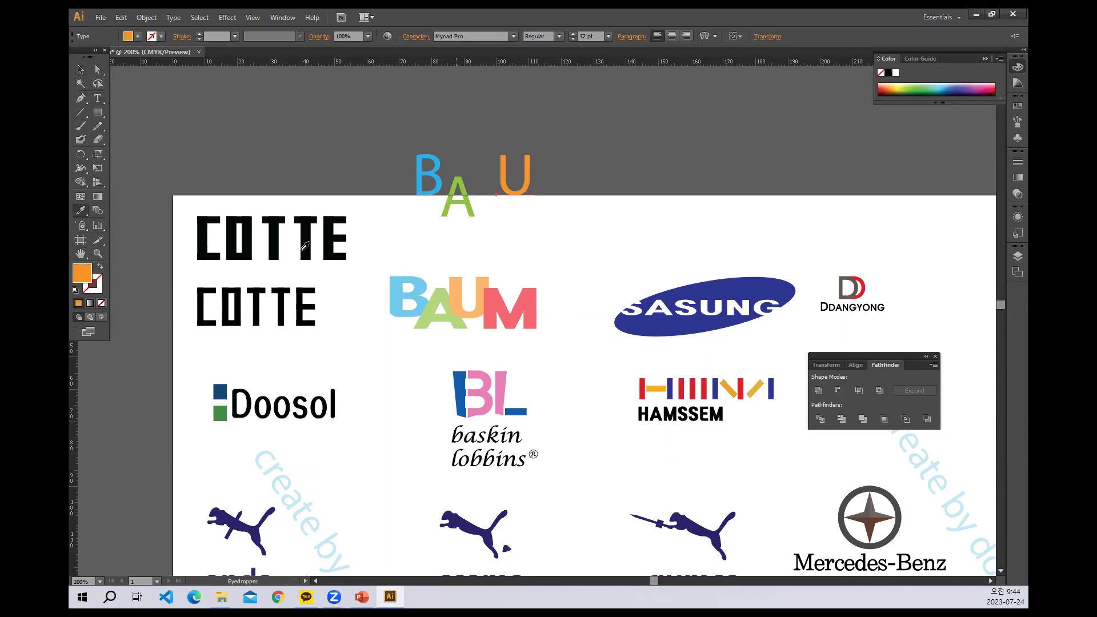
pyautogui.click(80, 69)
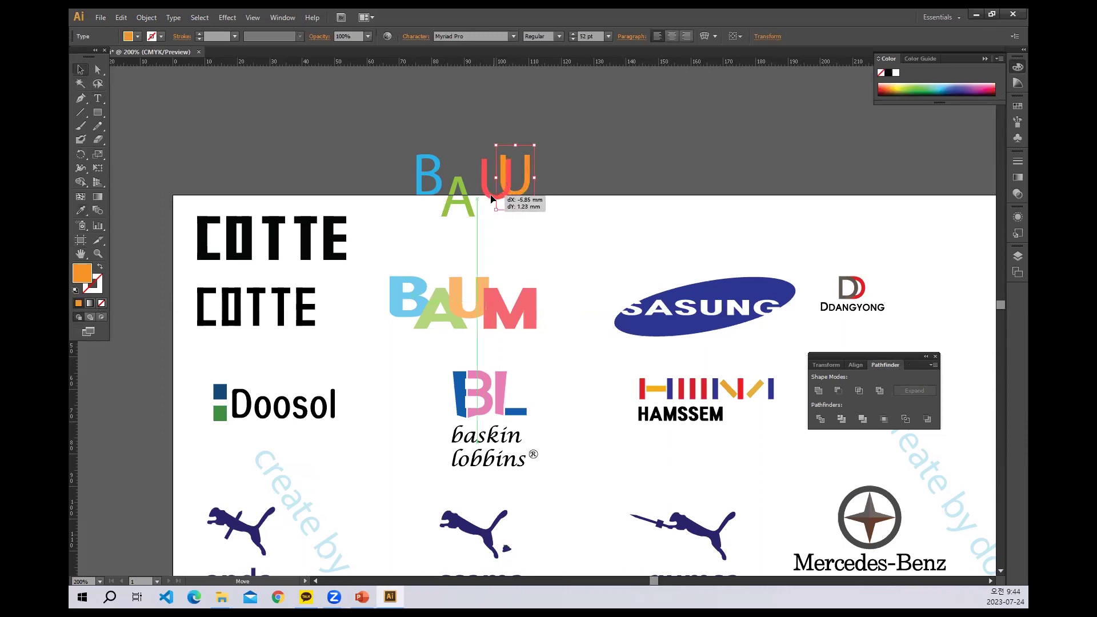
pyautogui.moveTo(513, 190); pyautogui.dragTo(481, 195)
# Step: Add a separate text object with a capital M and move it beside the U, slightly lower
pyautogui.click(97, 98)
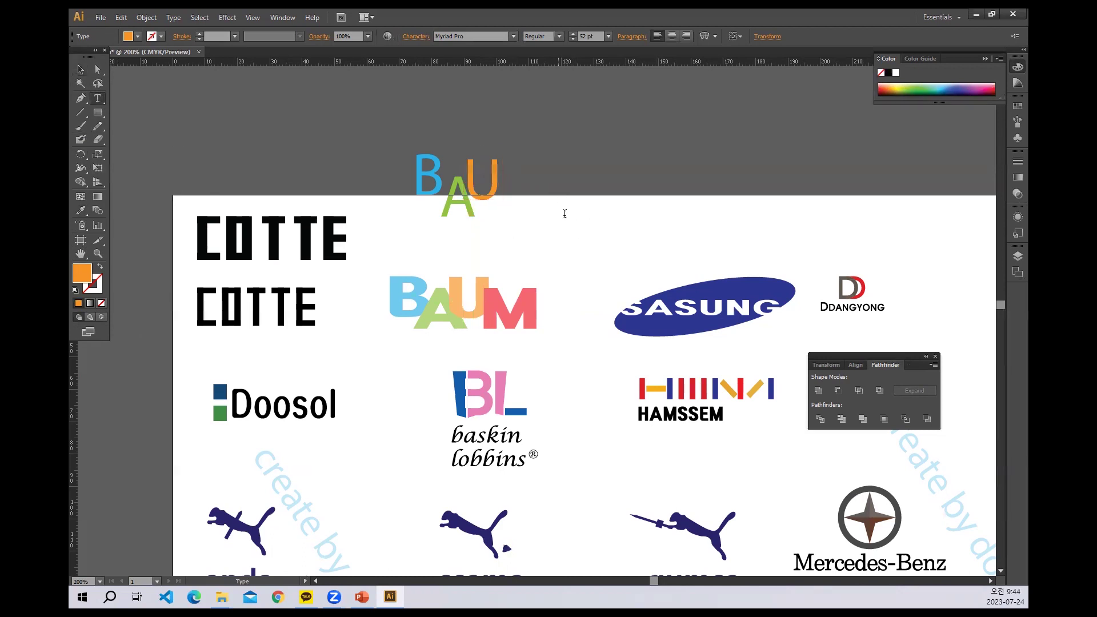
pyautogui.click(559, 197)
pyautogui.write('M')
pyautogui.click(82, 69)
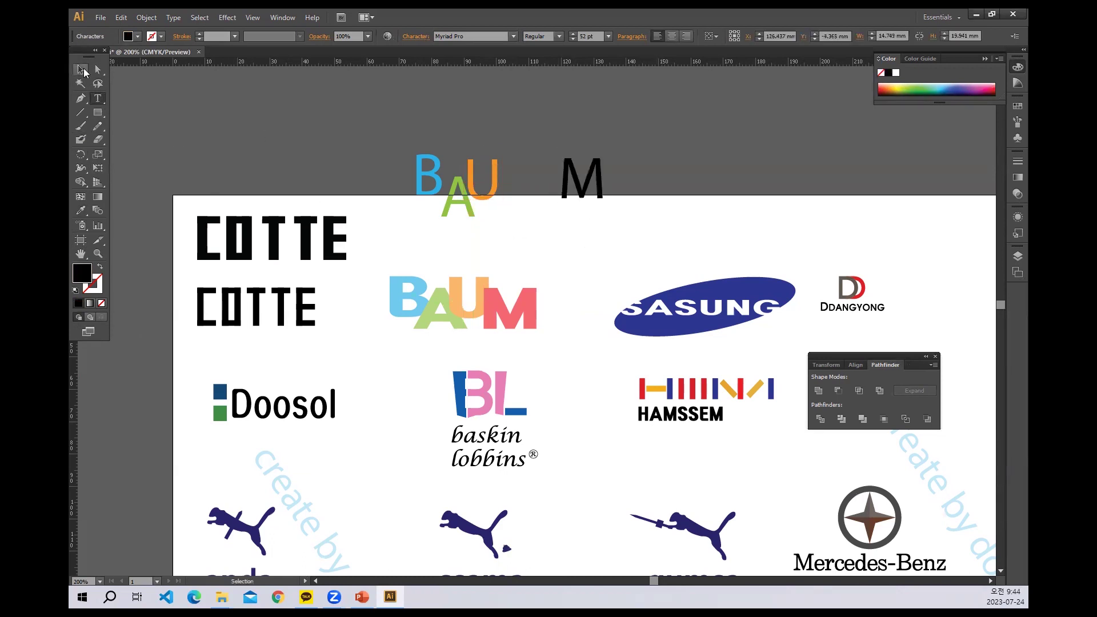
pyautogui.moveTo(578, 187); pyautogui.dragTo(522, 200)
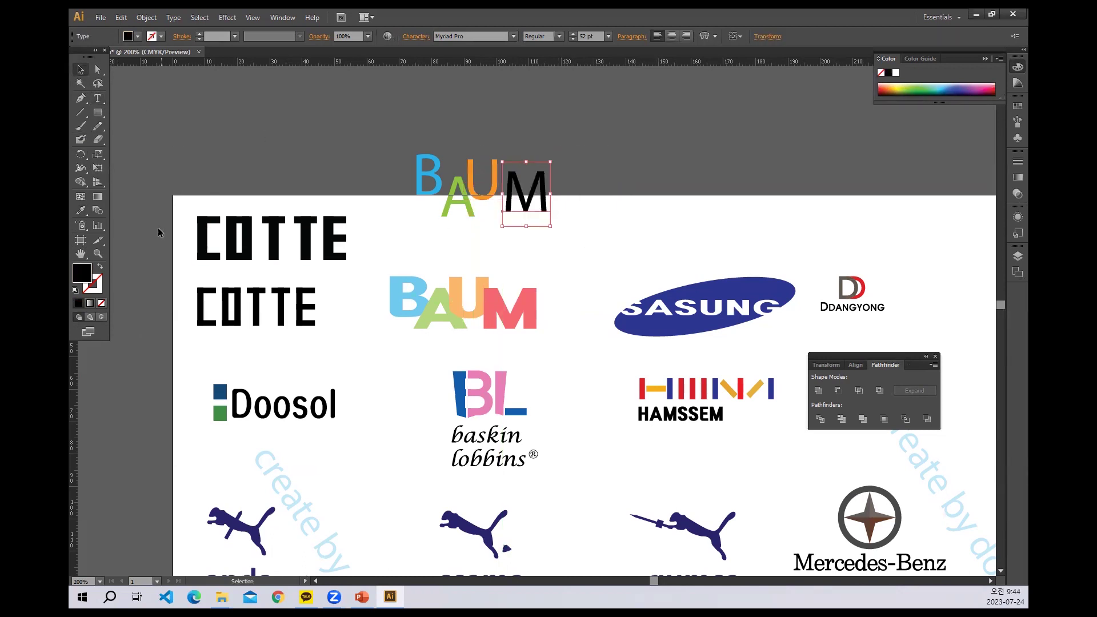
# Step: Colour the new M with the red sampled from the M of the BAUM logo
pyautogui.click(80, 210)
pyautogui.click(494, 301)
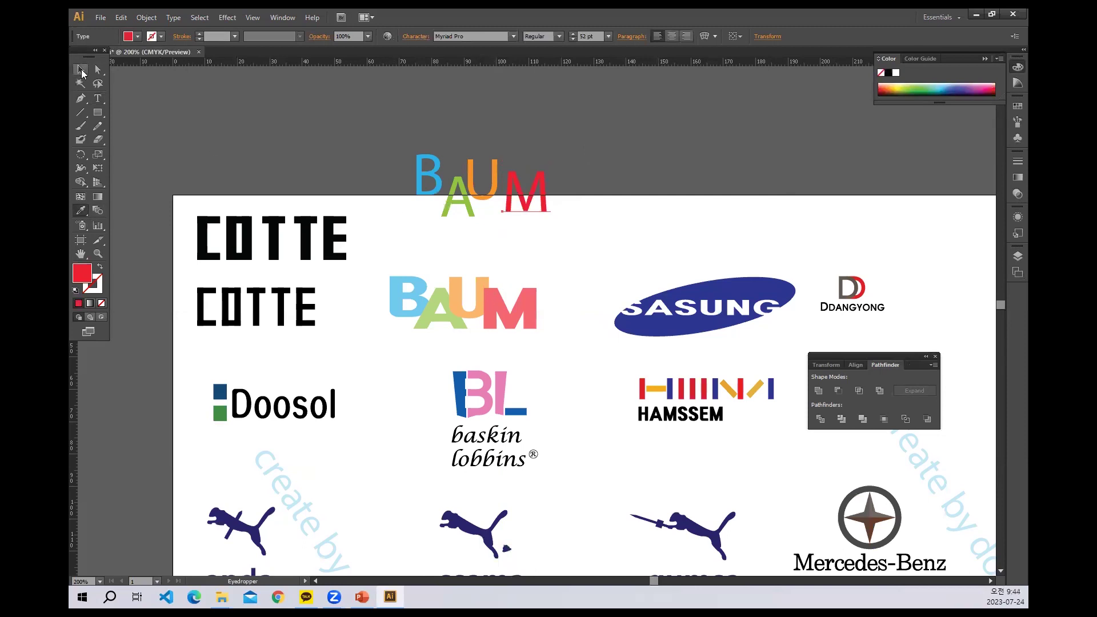
pyautogui.click(82, 70)
pyautogui.click(559, 224)
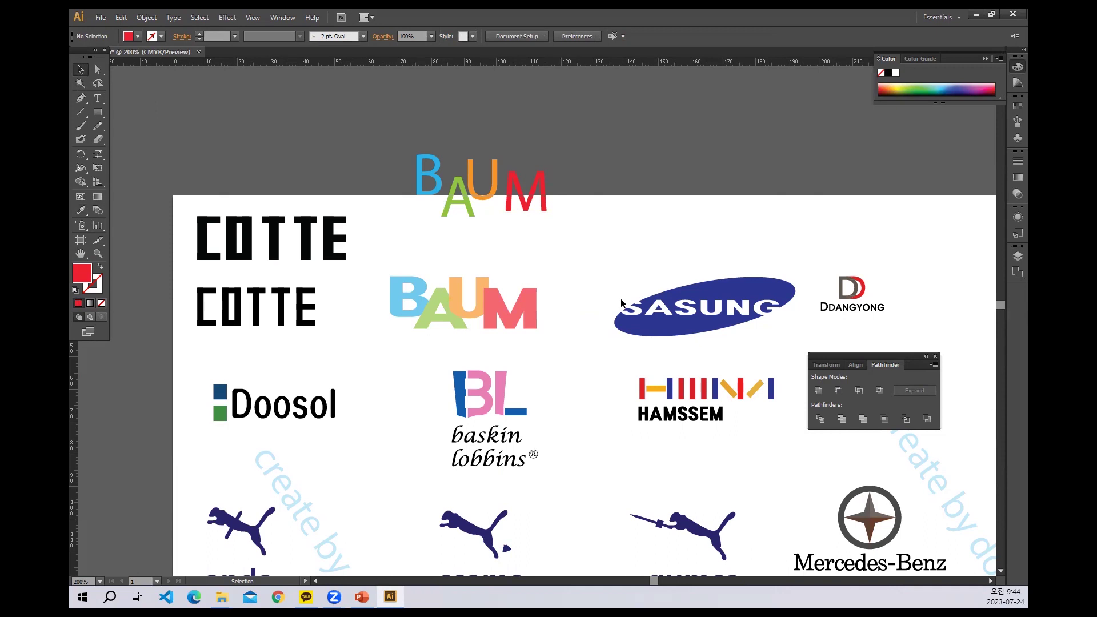
# Step: Shift the A, U and M closer together so the BAUM letters overlap at alternating heights
pyautogui.moveTo(475, 212)
pyautogui.mouseDown()
pyautogui.moveTo(464, 213)
pyautogui.moveTo(486, 182)
pyautogui.moveTo(475, 193)
pyautogui.mouseUp()
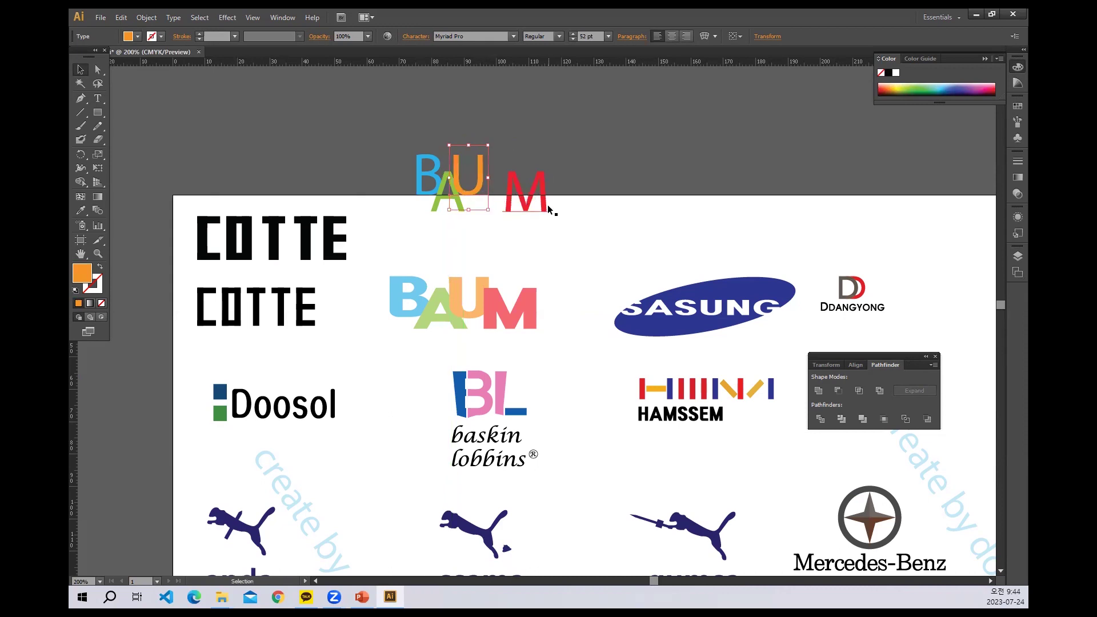
pyautogui.moveTo(548, 205); pyautogui.dragTo(514, 205)
pyautogui.click(600, 229)
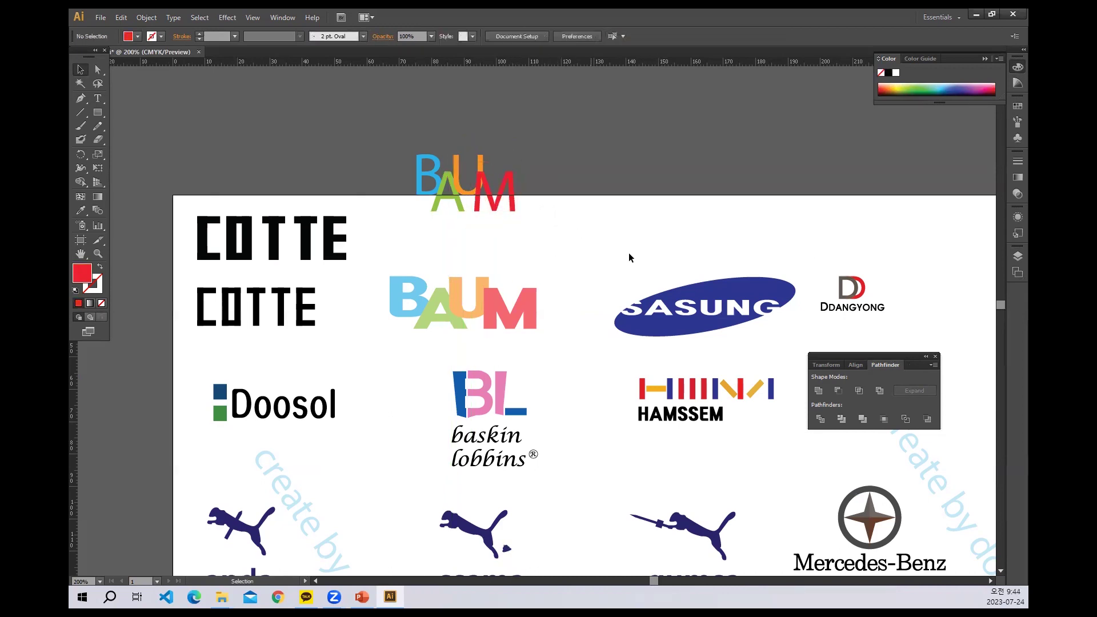
# Step: Draw an ellipse about 51.5 × 16 mm above the SASUNG logo and fill it with the dark blue sampled from that logo
pyautogui.hscroll(5, 396, 255)
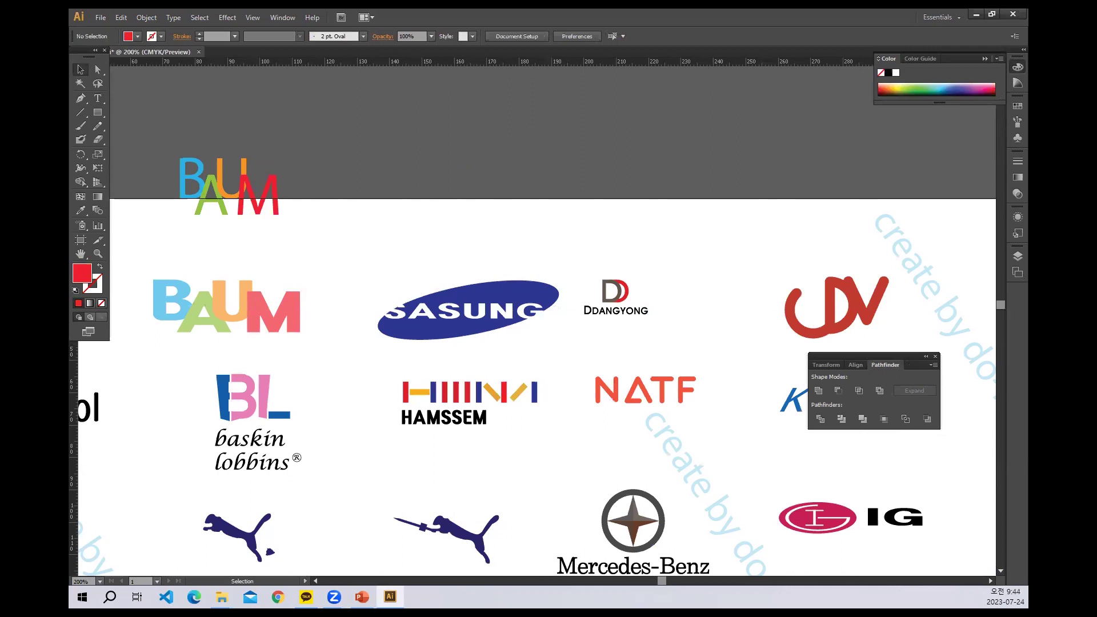
pyautogui.moveTo(98, 112); pyautogui.dragTo(132, 139)
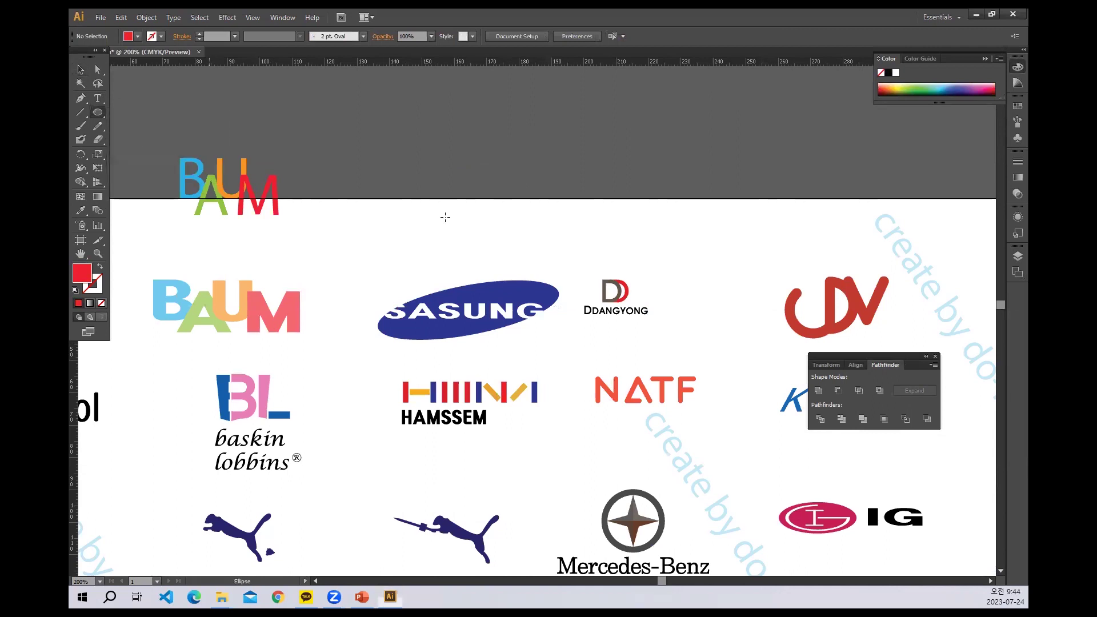
pyautogui.moveTo(365, 141); pyautogui.dragTo(532, 193)
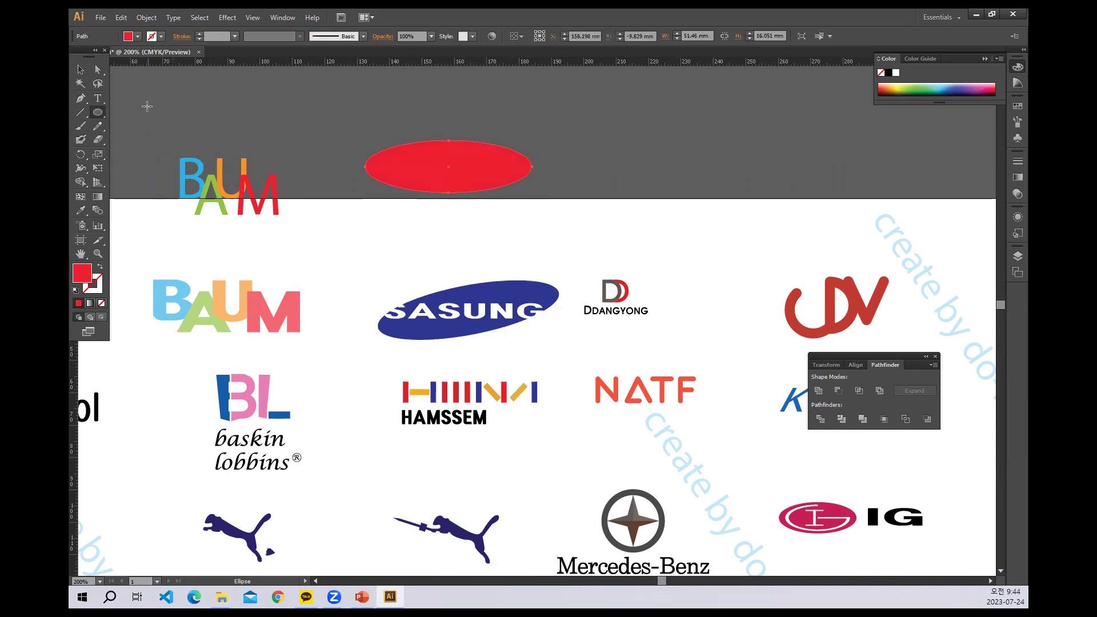
pyautogui.click(80, 210)
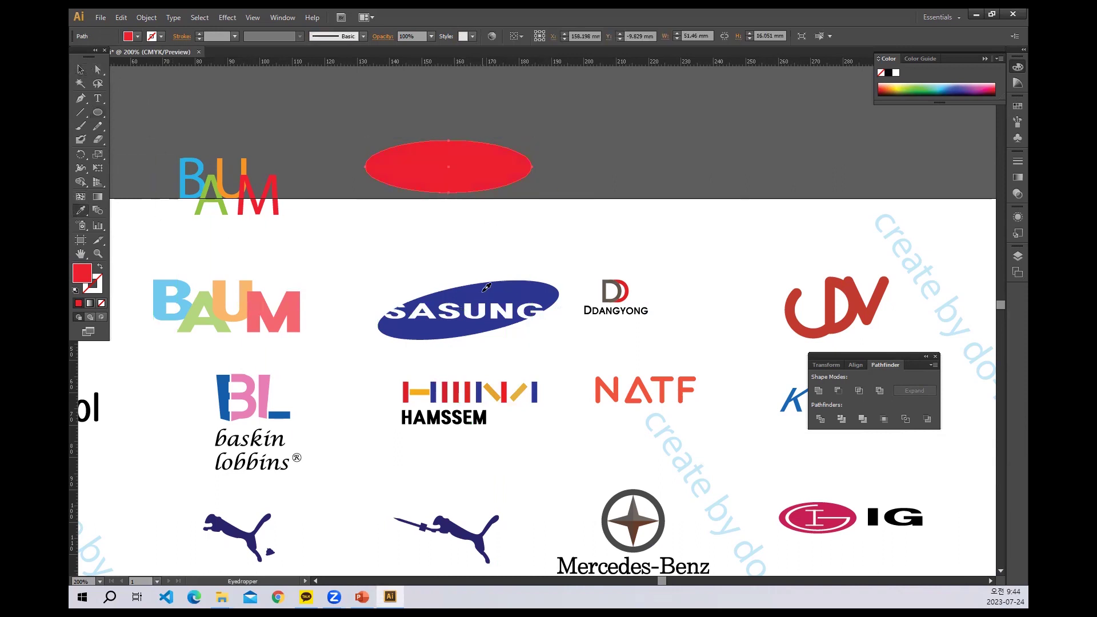
pyautogui.click(486, 287)
pyautogui.press('v')
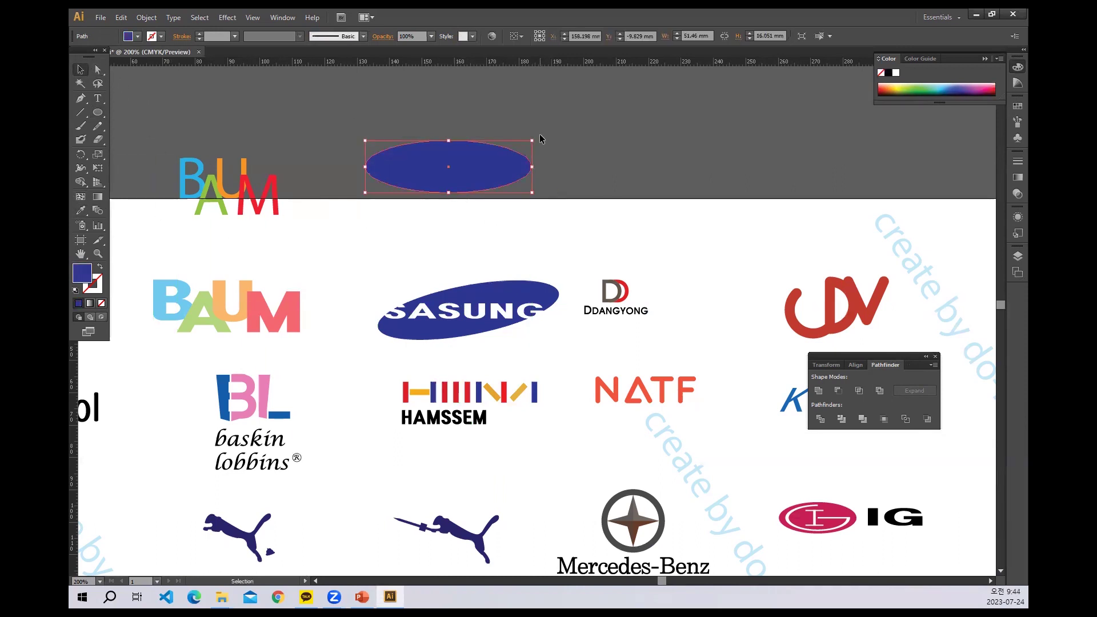
# Step: Rotate the dark blue ellipse counterclockwise to a diagonal tilt and place it directly above the SASUNG logo
pyautogui.moveTo(537, 138); pyautogui.dragTo(513, 100)
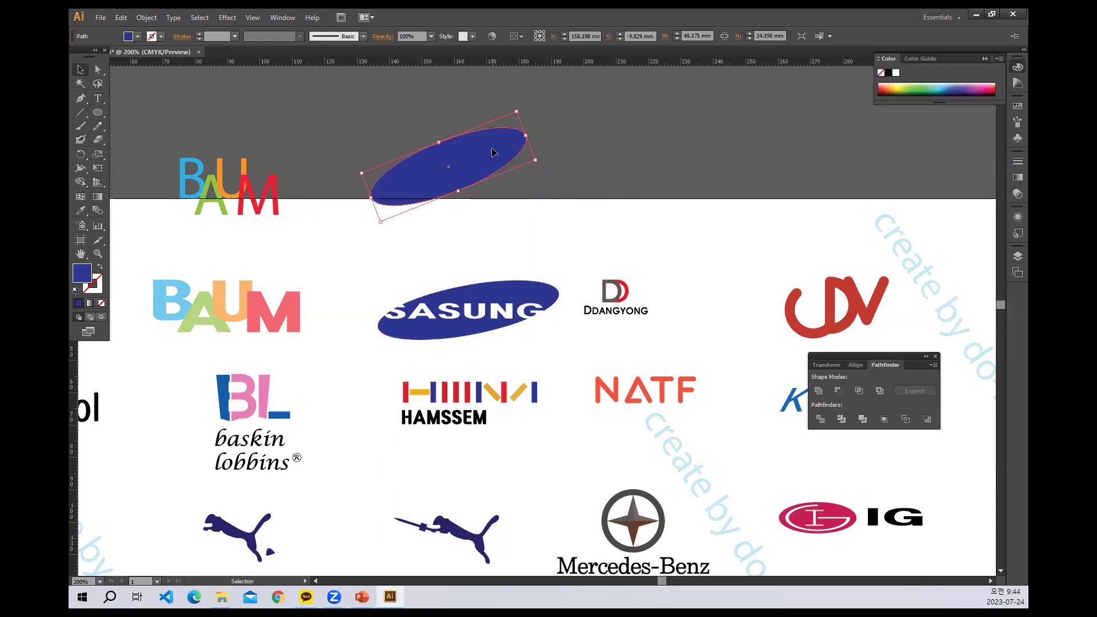
pyautogui.moveTo(492, 152); pyautogui.dragTo(509, 269)
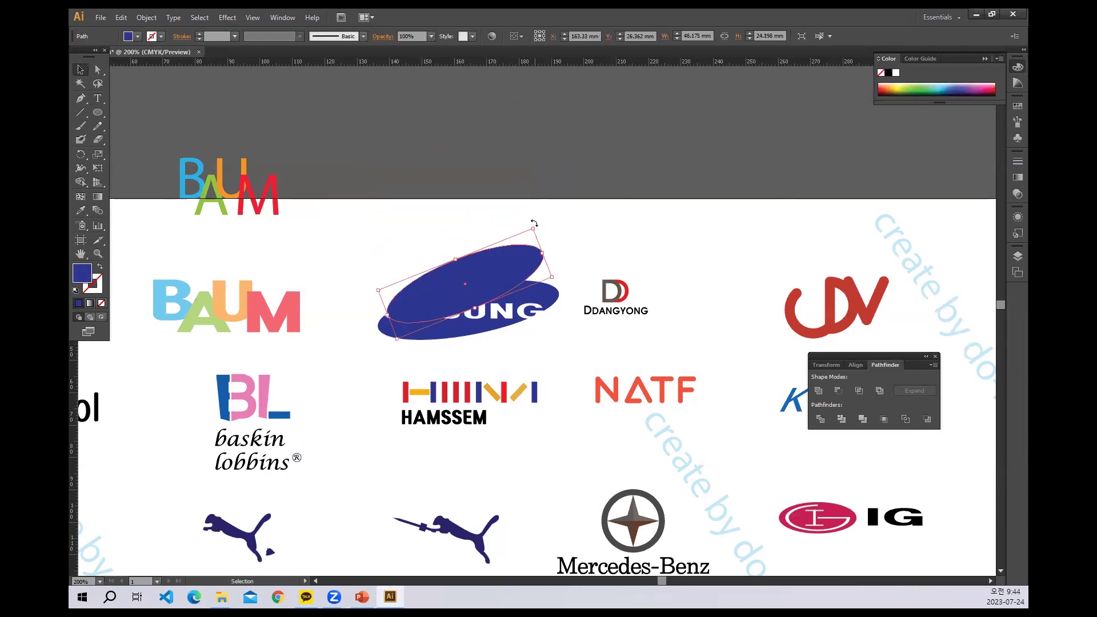
pyautogui.moveTo(534, 223); pyautogui.dragTo(540, 233)
pyautogui.moveTo(486, 285); pyautogui.dragTo(482, 246)
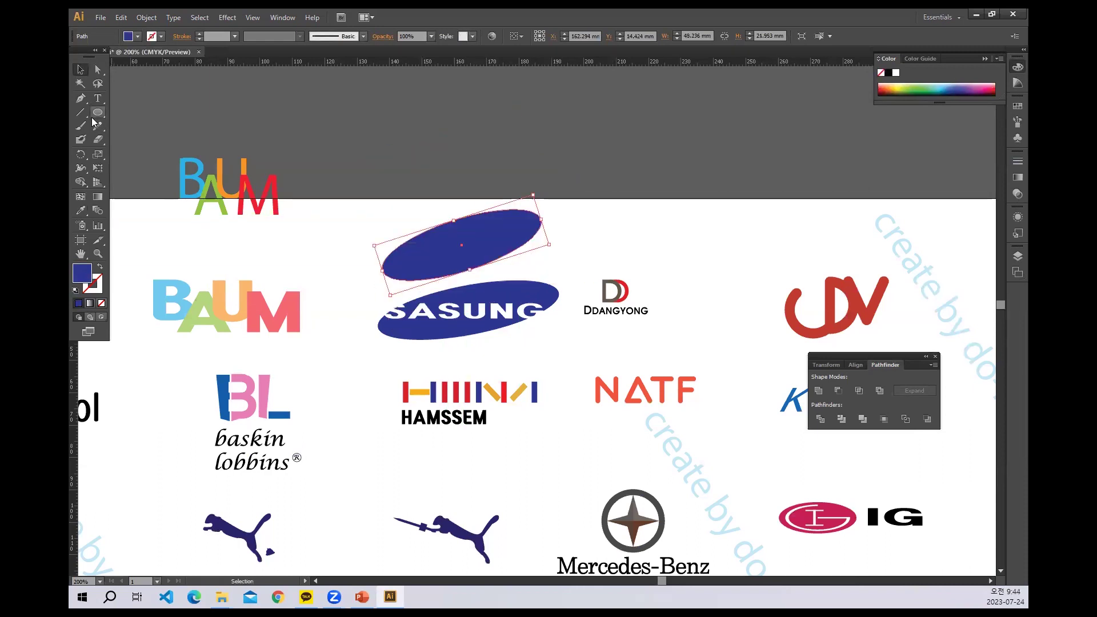
# Step: Add a text object reading SASUNG in capitals above the tilted ellipse
pyautogui.click(98, 98)
pyautogui.click(404, 163)
pyautogui.write('sa')
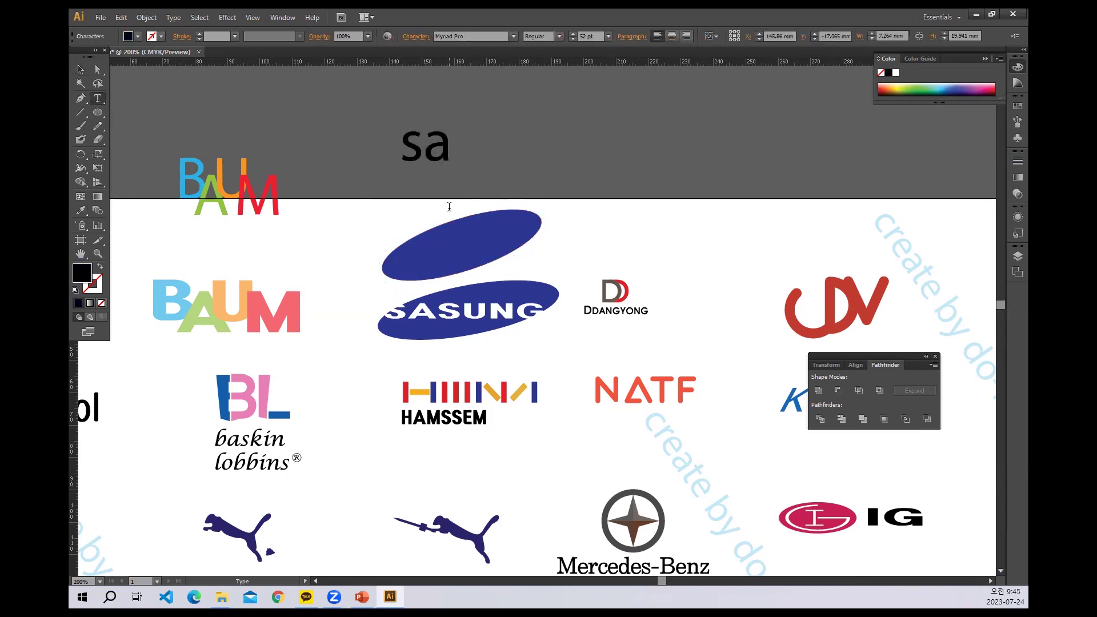
pyautogui.write('SU')
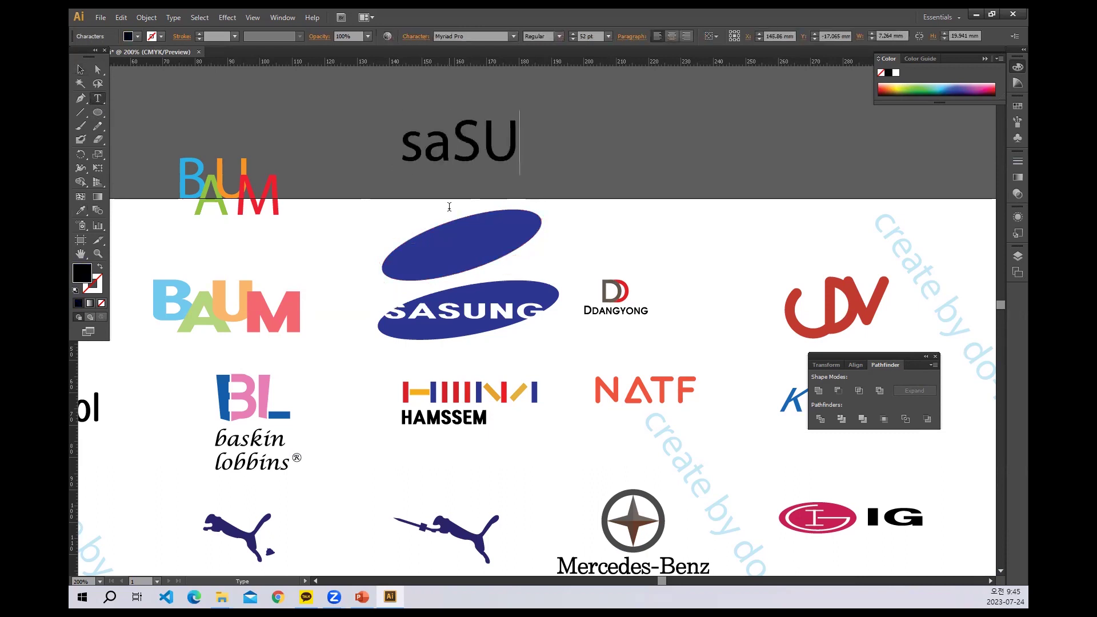
pyautogui.press('BackSpace')
pyautogui.press('BackSpace')
pyautogui.press('BackSpace')
pyautogui.write('S')
pyautogui.press('BackSpace')
pyautogui.press('BackSpace')
pyautogui.write('SA')
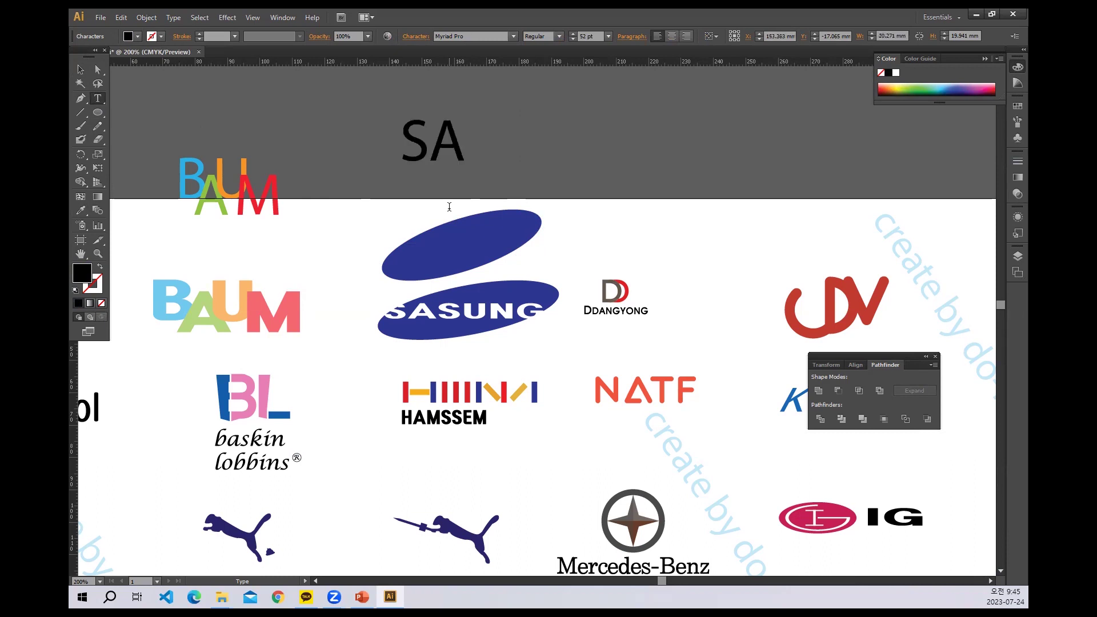
pyautogui.write('SUNG')
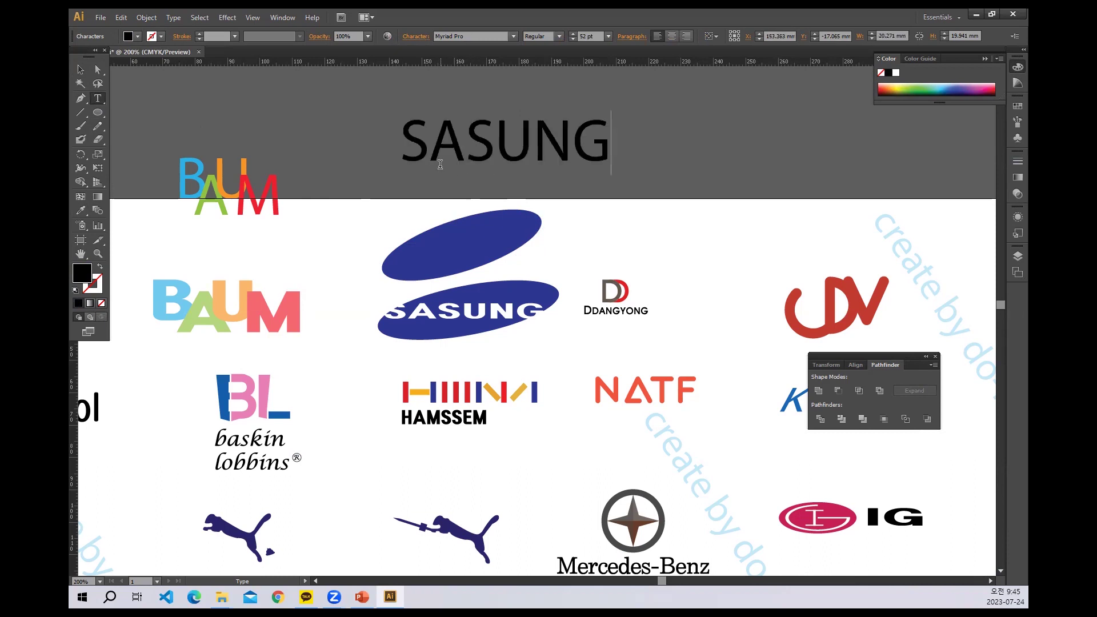
# Step: Set the whole SASUNG text to a font size of 36 pt
pyautogui.hotkey('ctrl', 'a')
pyautogui.hotkey('ctrl', 'shift', '.')
pyautogui.hotkey('ctrl', 'shift', '.')
pyautogui.hotkey('ctrl', 'shift', '.')
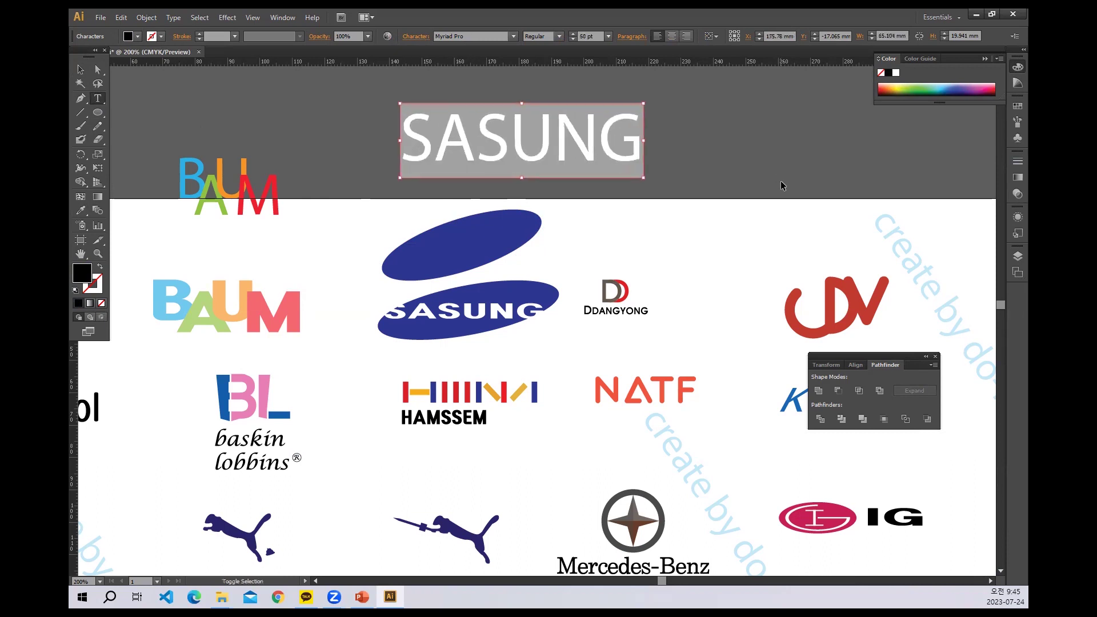
pyautogui.hotkey('ctrl', 'shift', ',')
pyautogui.hotkey('ctrl', 'shift', ',')
pyautogui.hotkey('ctrl', 'shift', ',')
pyautogui.hotkey('ctrl', 'shift', ',')
pyautogui.hotkey('ctrl', 'shift', ',')
pyautogui.hotkey('ctrl', 'shift', ',')
pyautogui.hotkey('ctrl', 'shift', ',')
pyautogui.hotkey('ctrl', 'shift', ',')
pyautogui.hotkey('ctrl', 'shift', ',')
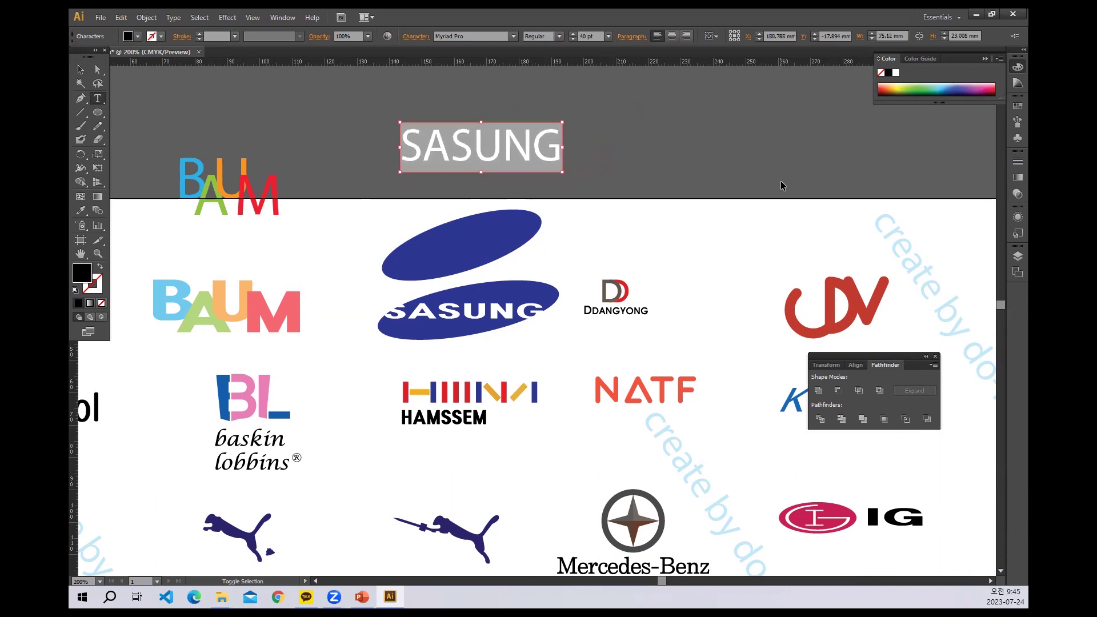
pyautogui.hotkey('ctrl', 'shift', ',')
pyautogui.hotkey('ctrl', 'shift', ',')
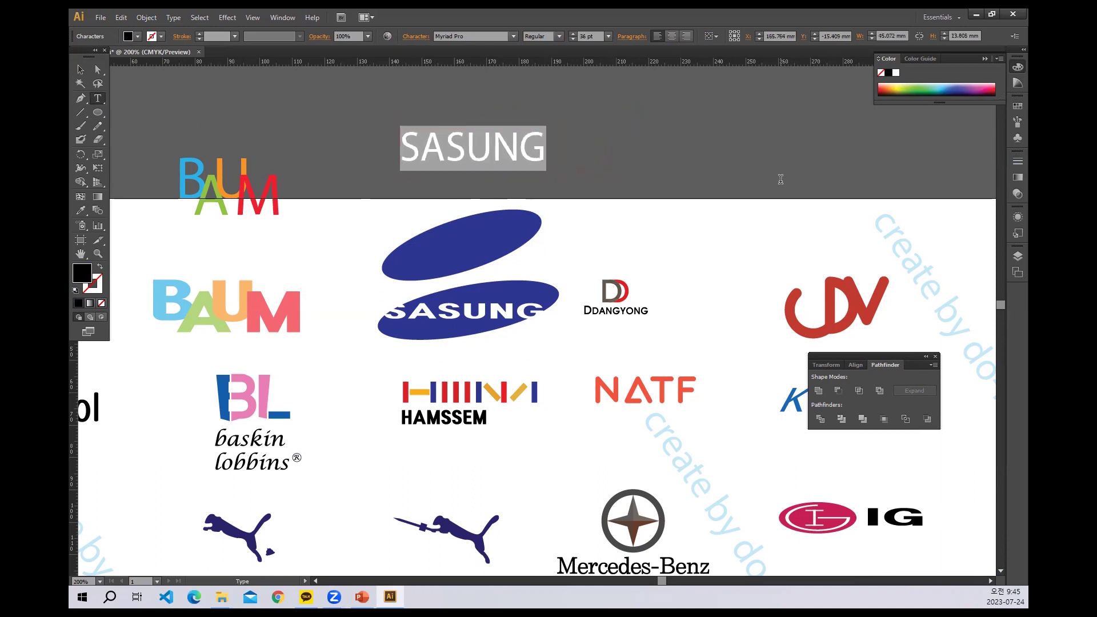
# Step: Place the SASUNG text over the tilted ellipse and move both together up and to the right
pyautogui.click(88, 67)
pyautogui.moveTo(535, 156); pyautogui.dragTo(527, 251)
pyautogui.click(654, 247)
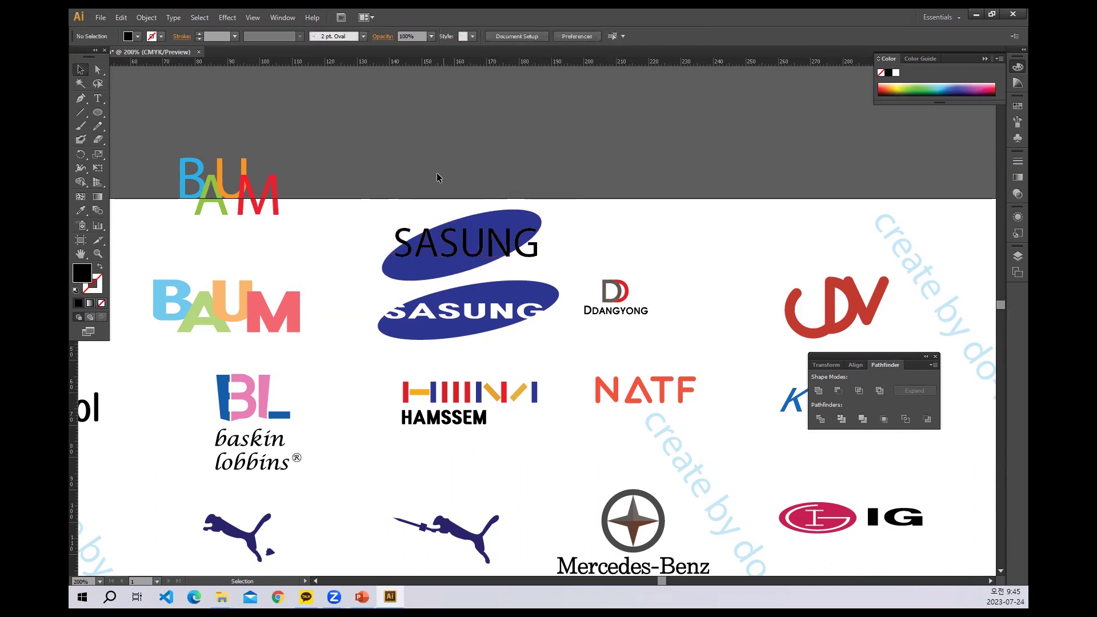
pyautogui.moveTo(438, 177); pyautogui.dragTo(406, 213)
pyautogui.moveTo(478, 252); pyautogui.dragTo(509, 201)
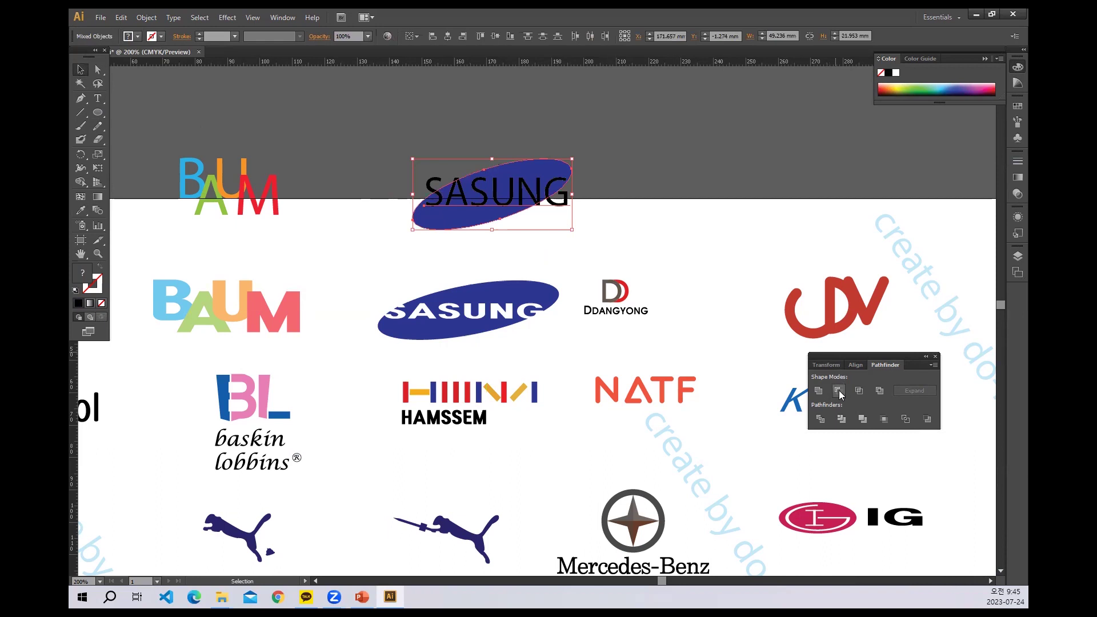
pyautogui.click(622, 183)
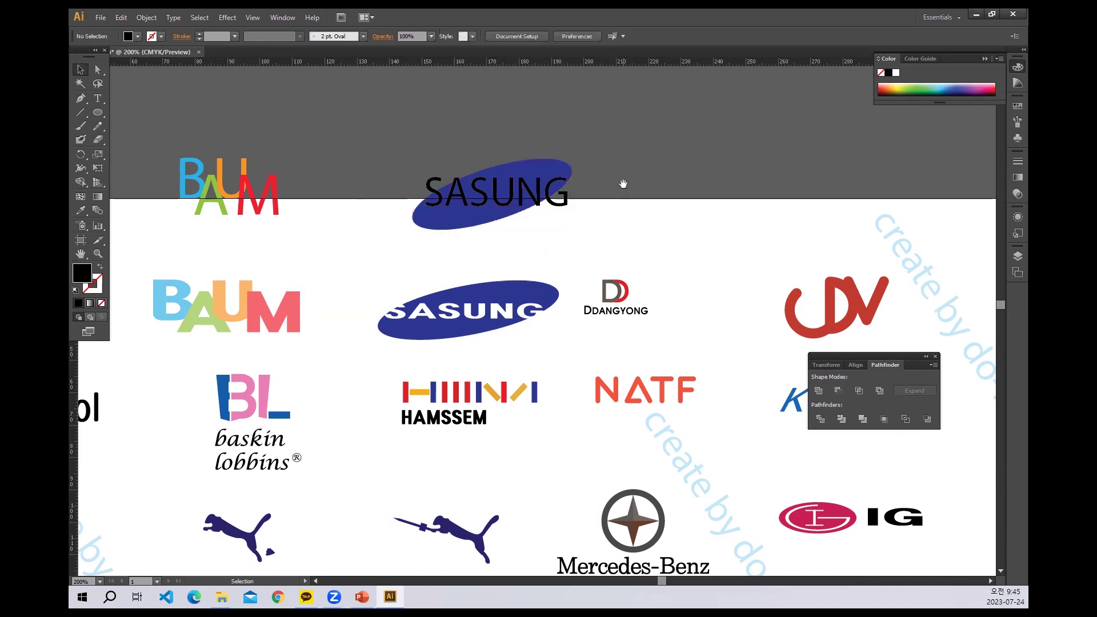
# Step: Copy the tilted ellipse onto the empty canvas and draw a narrow vertical ellipse about 5.6 × 21 mm over its lower edge
pyautogui.moveTo(622, 183); pyautogui.dragTo(557, 262)
pyautogui.moveTo(495, 242); pyautogui.dragTo(714, 142)
pyautogui.press('l')
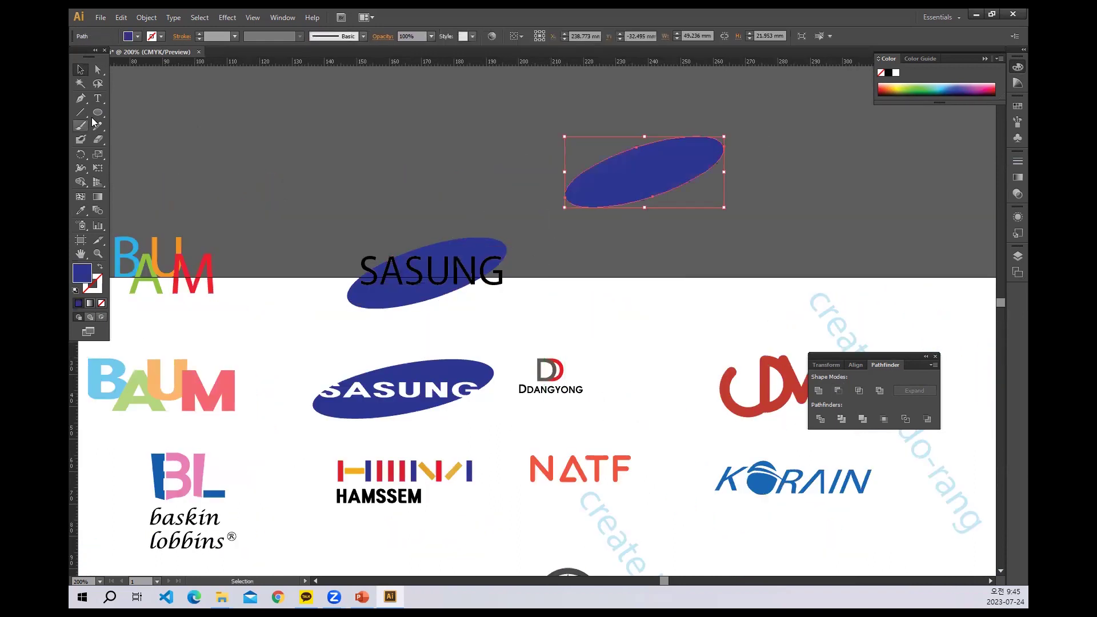
pyautogui.moveTo(631, 149); pyautogui.dragTo(650, 224)
pyautogui.click(81, 69)
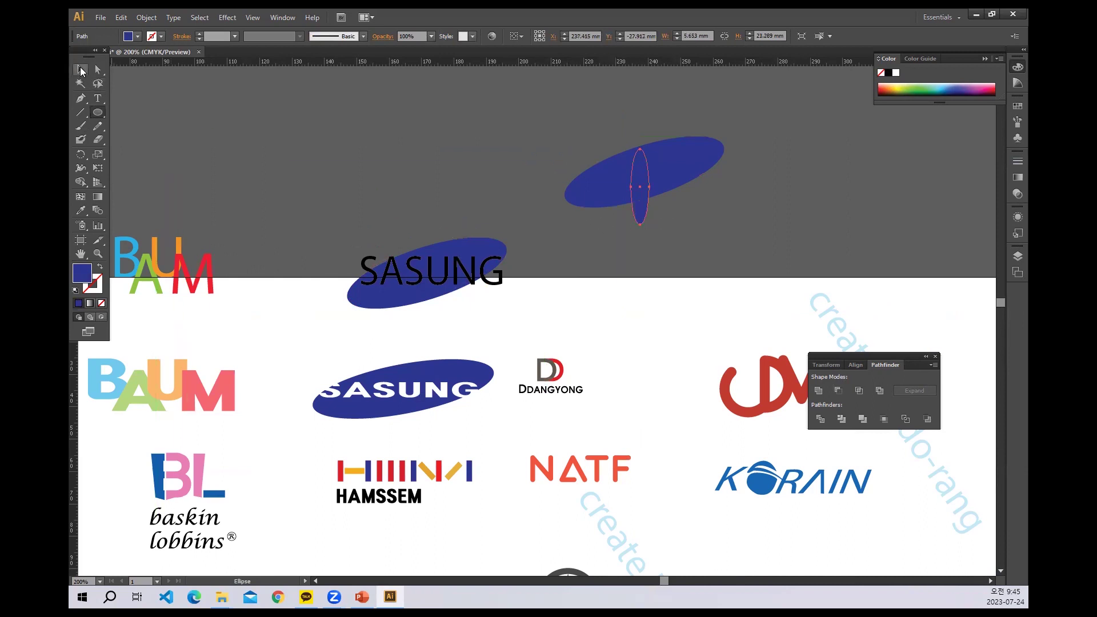
# Step: Try cutting the narrow ellipse out of the copied ellipse with Minus Front, and undo the cut
pyautogui.moveTo(561, 113); pyautogui.dragTo(663, 188)
pyautogui.click(838, 390)
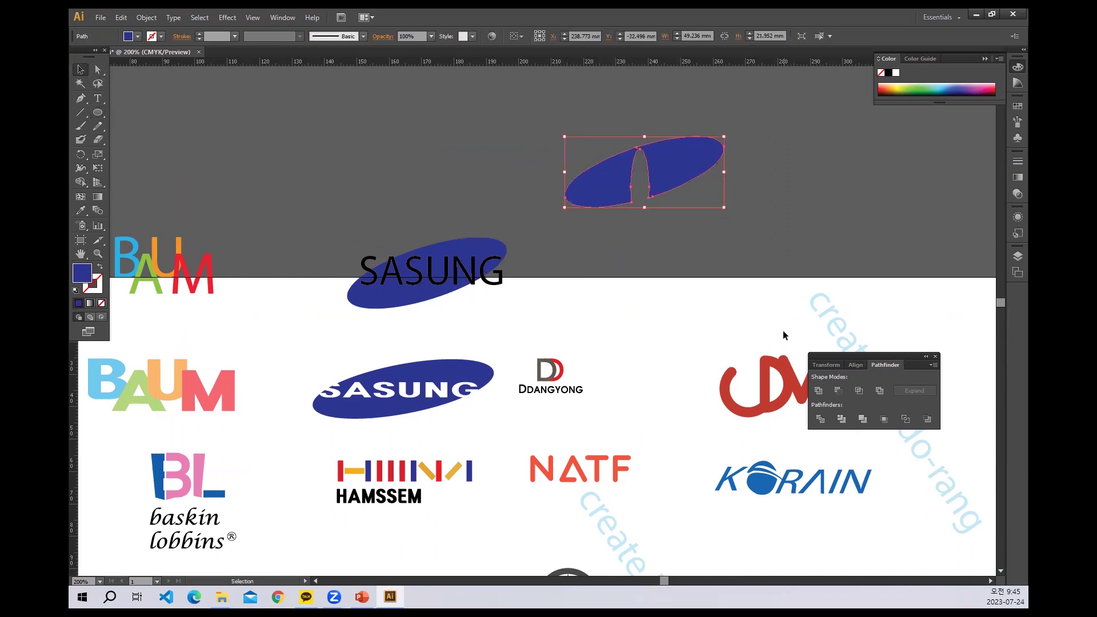
pyautogui.hotkey('ctrl', 'z')
# Step: Delete the copied ellipse together with the narrow ellipse overlapping it
pyautogui.moveTo(521, 103); pyautogui.dragTo(657, 228)
pyautogui.click(451, 292)
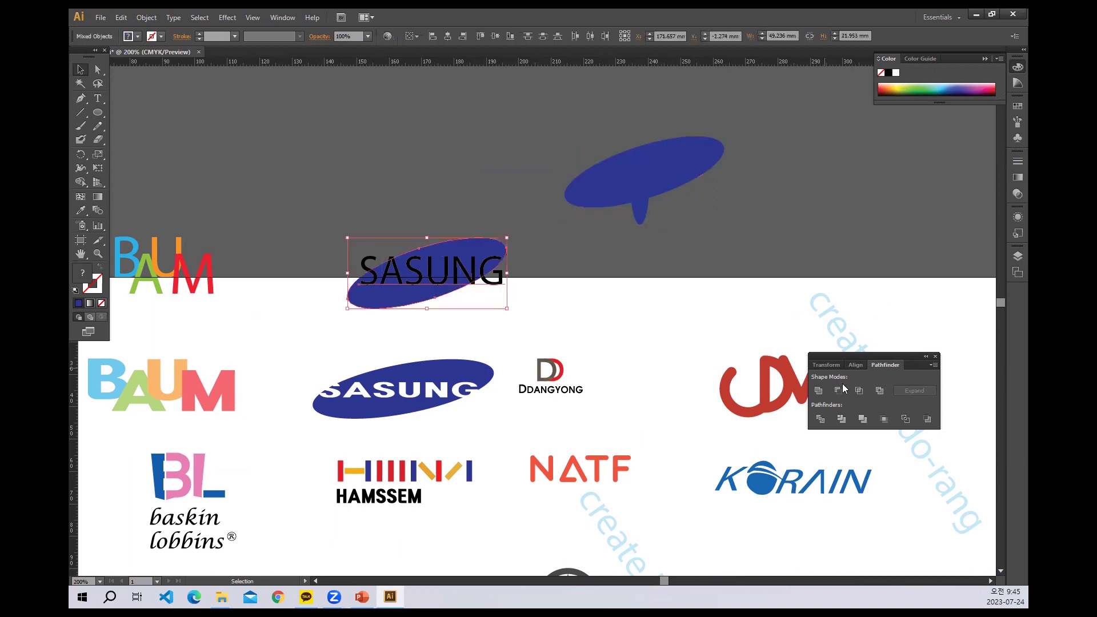
pyautogui.moveTo(549, 122); pyautogui.dragTo(657, 291)
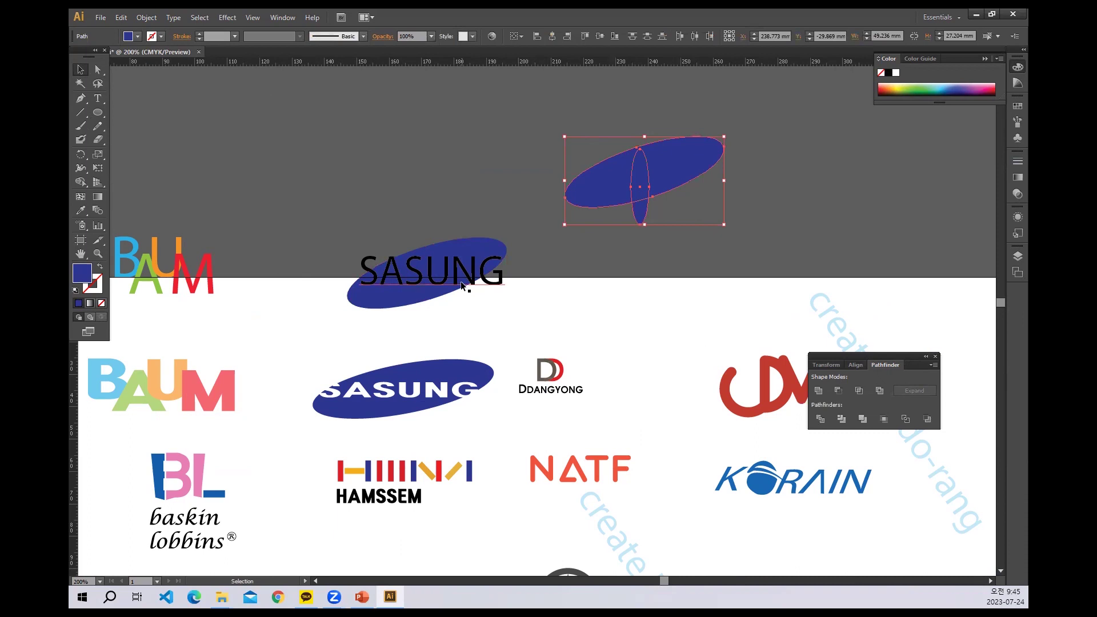
pyautogui.press('Delete')
# Step: Add a Korean text note reading "글자 도형화" on the empty canvas above the SASUNG text and ellipse
pyautogui.press('t')
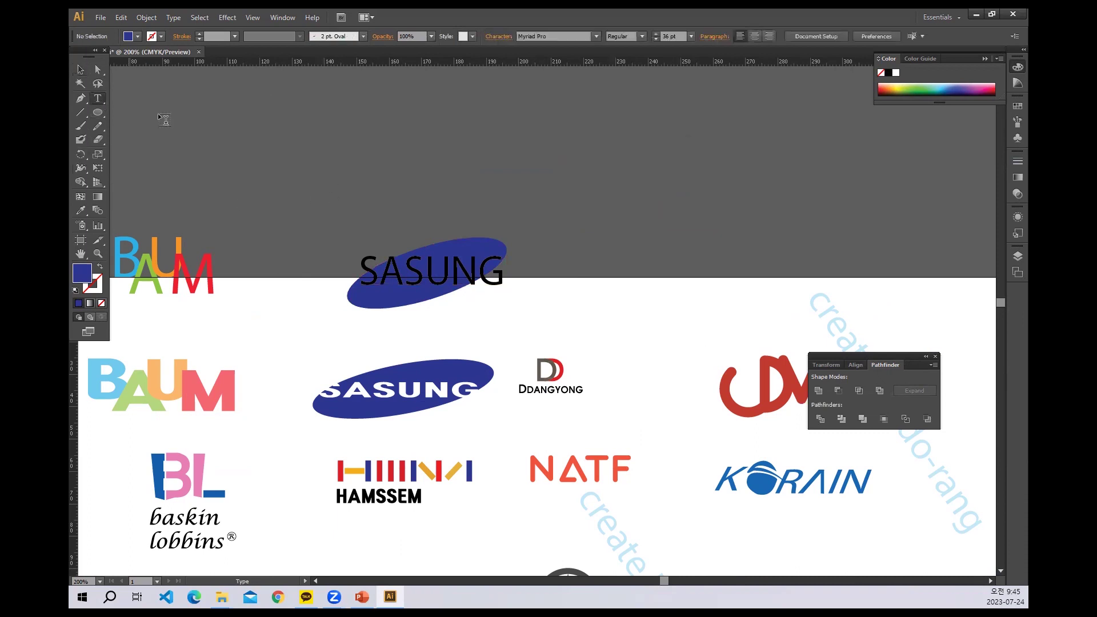
pyautogui.click(386, 146)
pyautogui.write('rm')
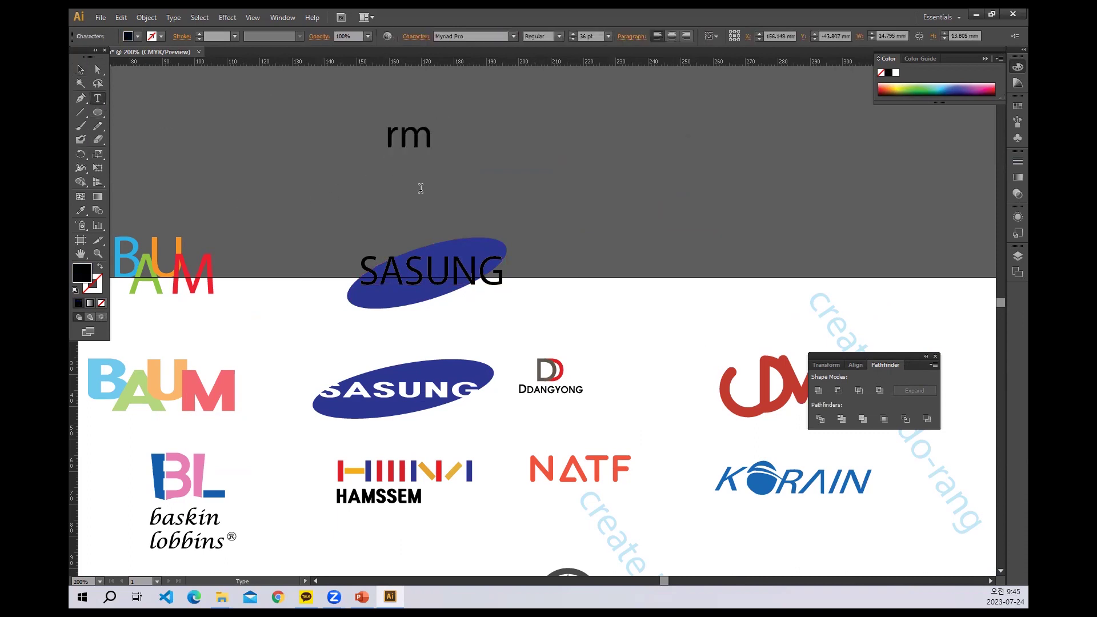
pyautogui.press('BackSpace')
pyautogui.press('BackSpace')
pyautogui.write('rmfT')
pyautogui.press('BackSpace')
pyautogui.press('BackSpace')
pyautogui.press('BackSpace')
pyautogui.press('BackSpace')
pyautogui.press('Hangul')
pyautogui.write('그')
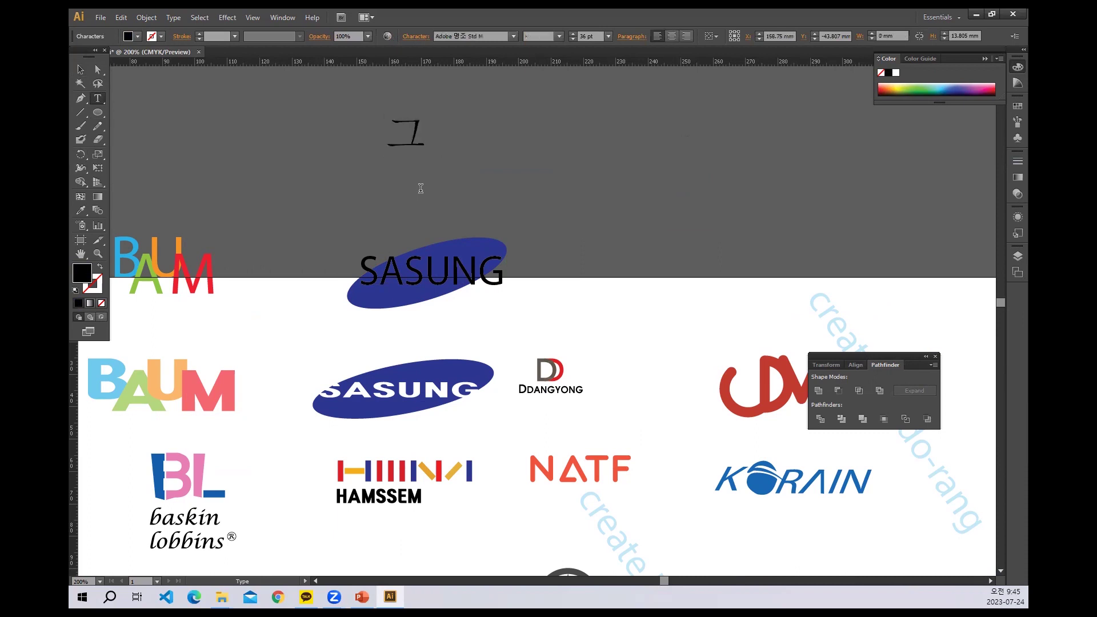
pyautogui.write('ㄹ자')
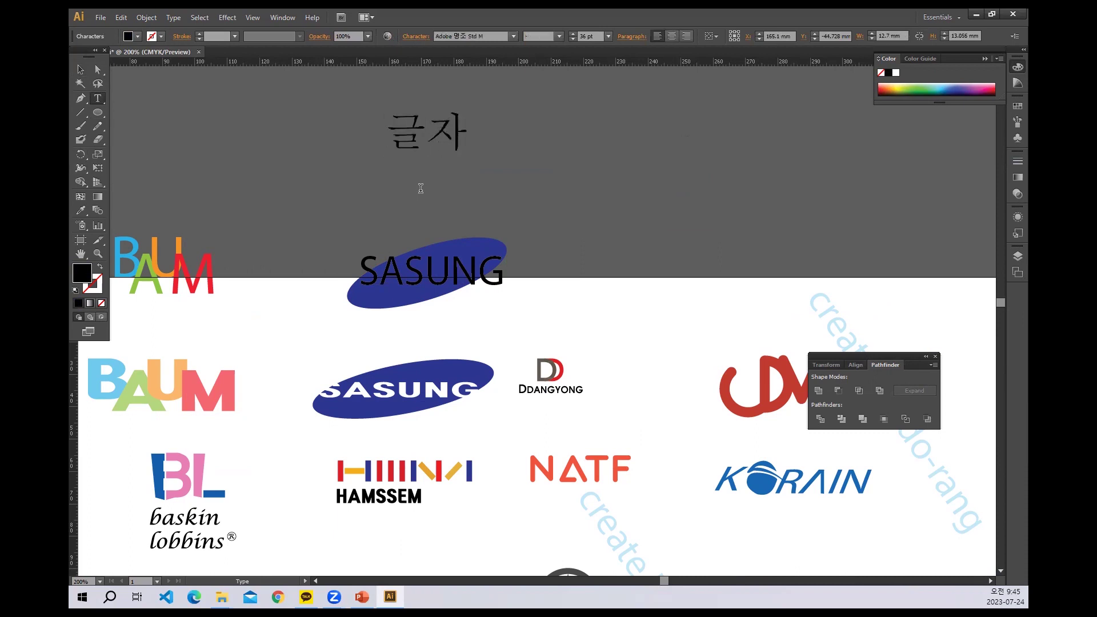
pyautogui.write(' 도영ㅎ')
pyautogui.press('BackSpace')
pyautogui.press('BackSpace')
pyautogui.write('형화 ')
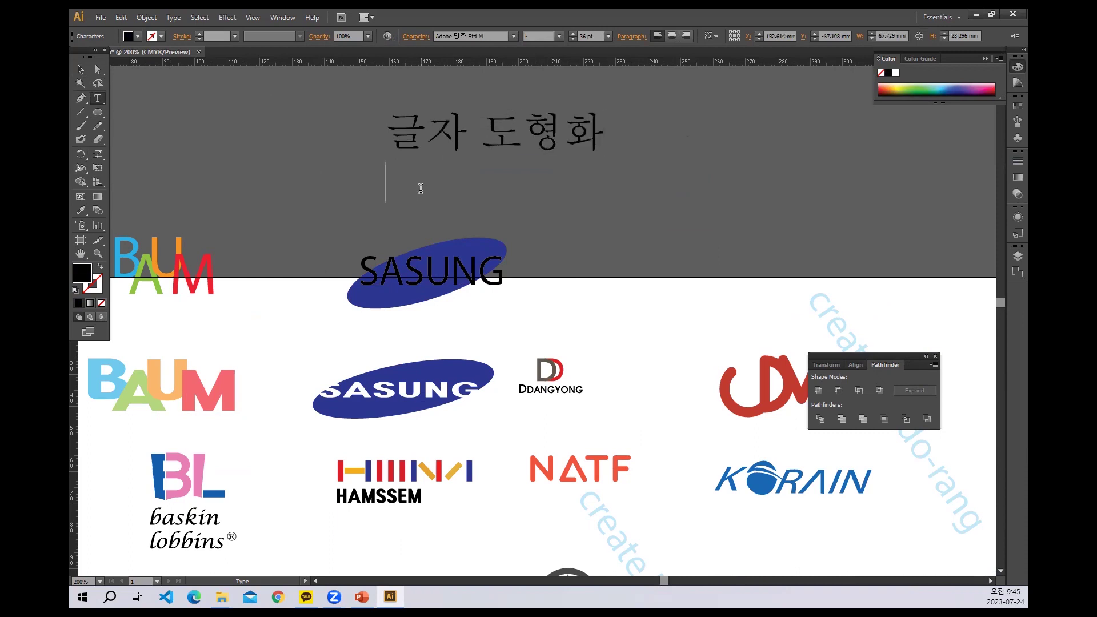
# Step: Add the second line "Ctrl + Shift + O(알파벳 오)" to the note and shift the note slightly up and left
pyautogui.write('Ctrl + S')
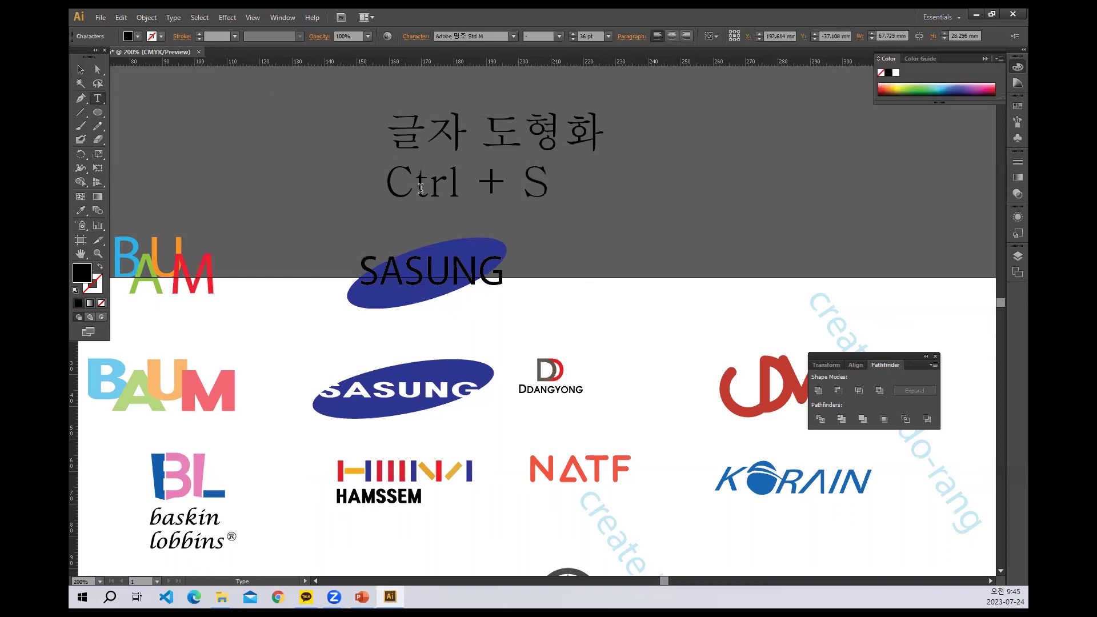
pyautogui.write('hift + ')
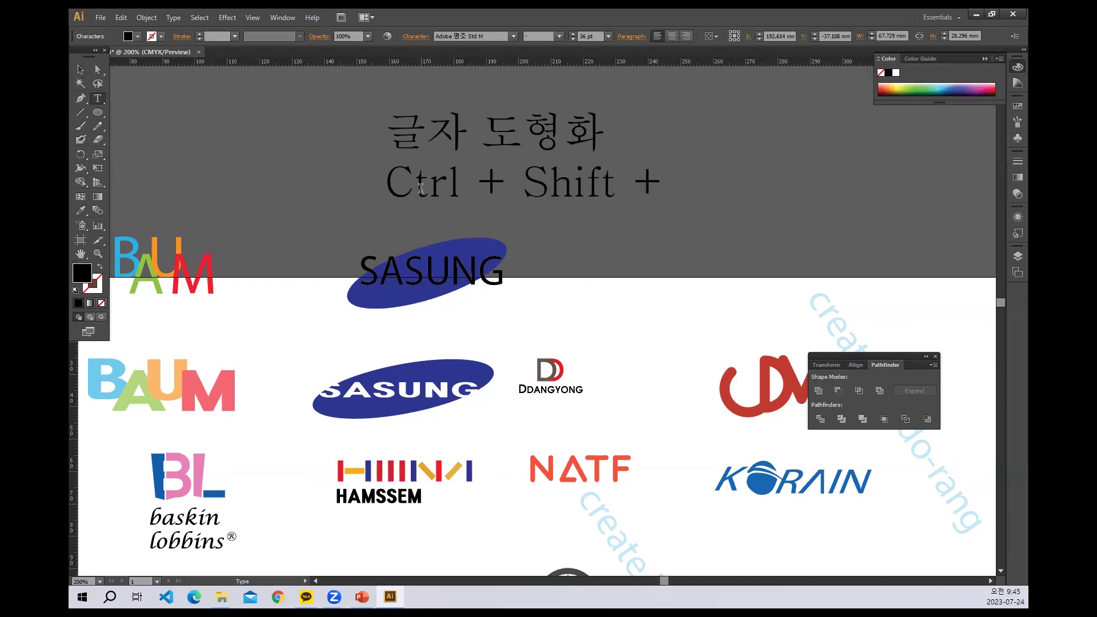
pyautogui.write('O(알파벳 오')
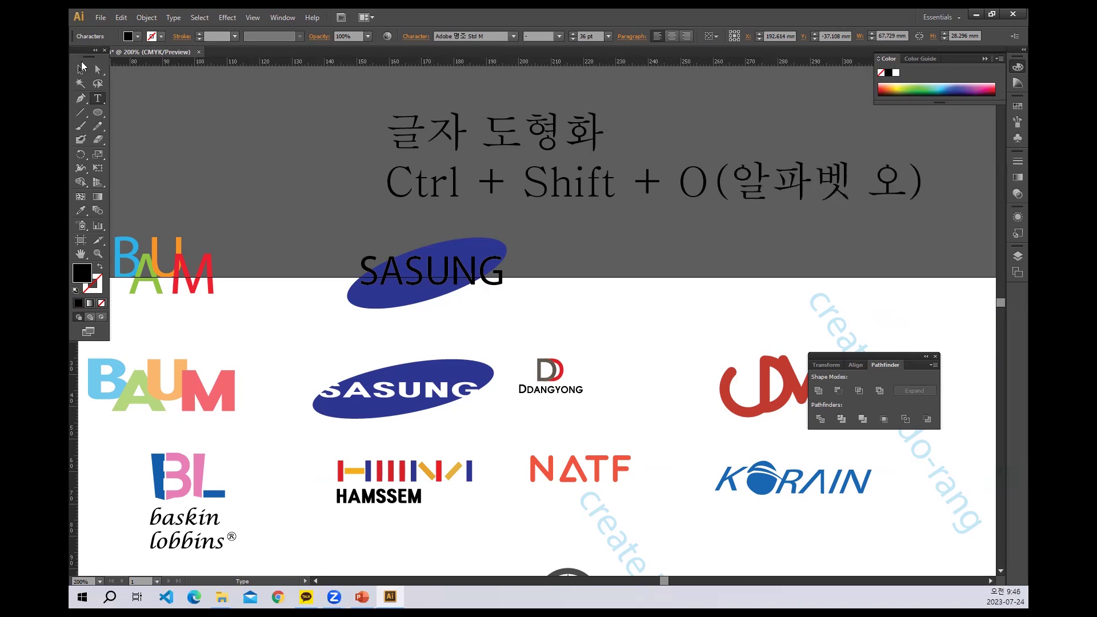
pyautogui.click(80, 68)
pyautogui.moveTo(571, 182); pyautogui.dragTo(532, 175)
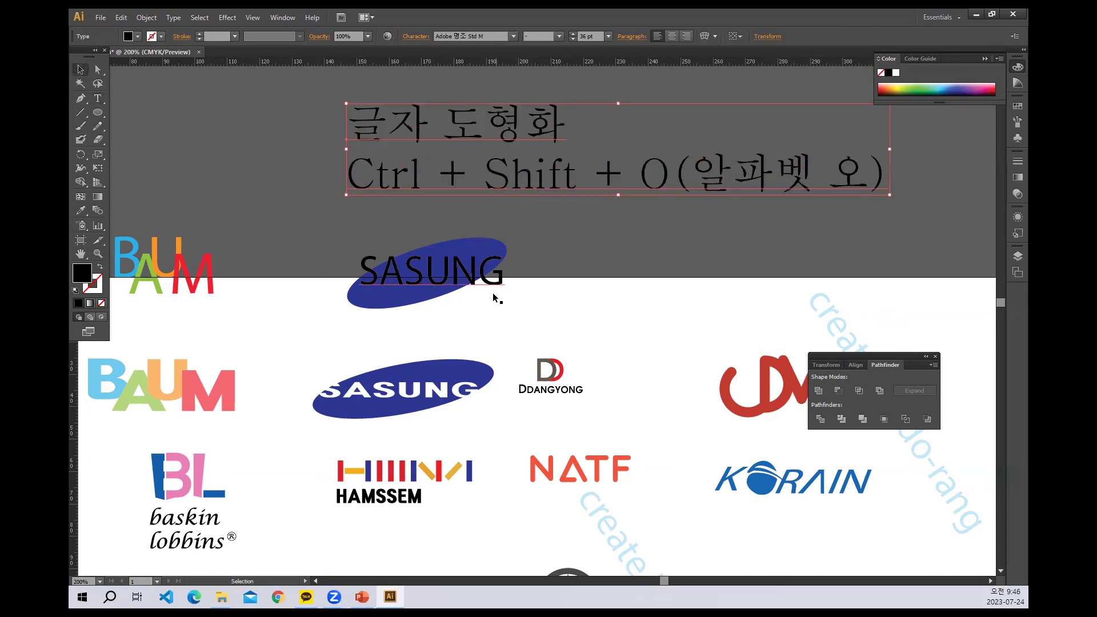
# Step: Change the font of the SASUNG text over the ellipse to Perpetua Regular
pyautogui.click(487, 284)
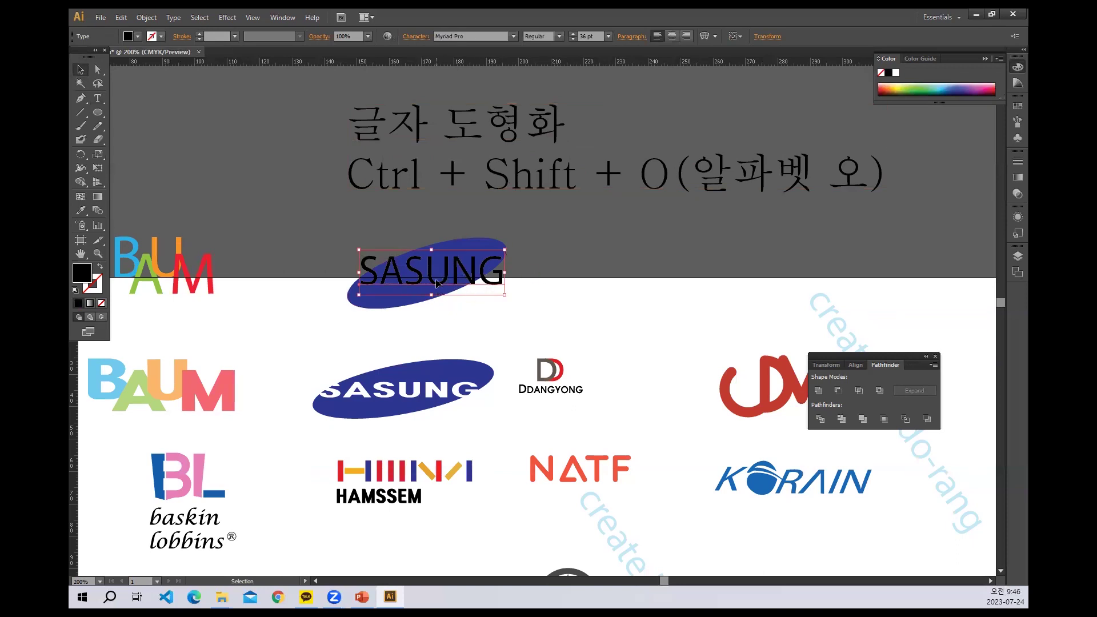
pyautogui.click(99, 97)
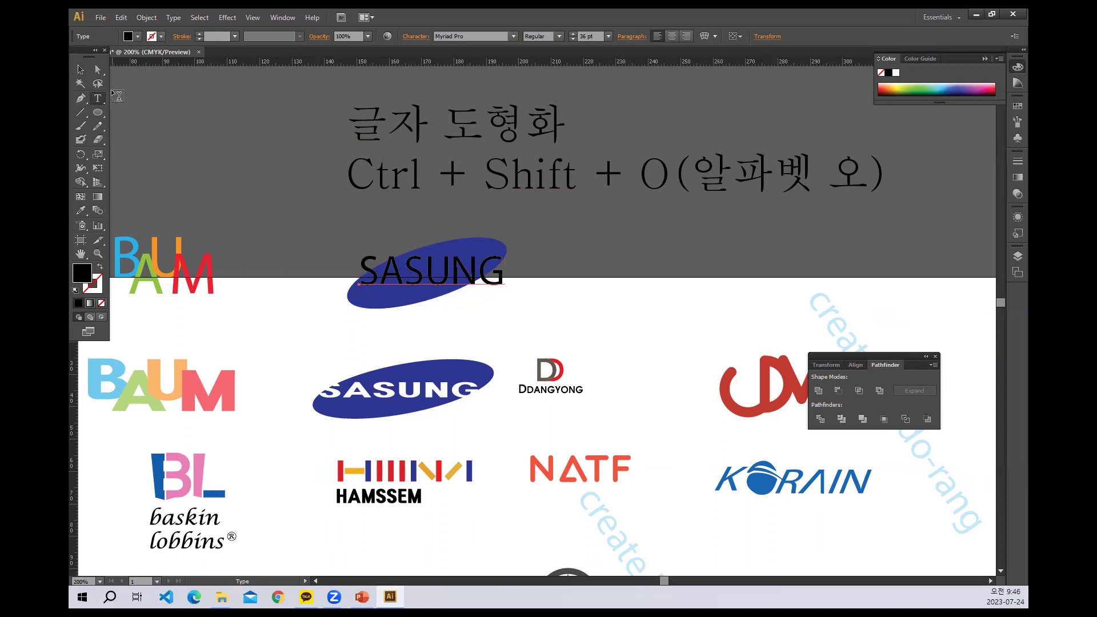
pyautogui.click(81, 70)
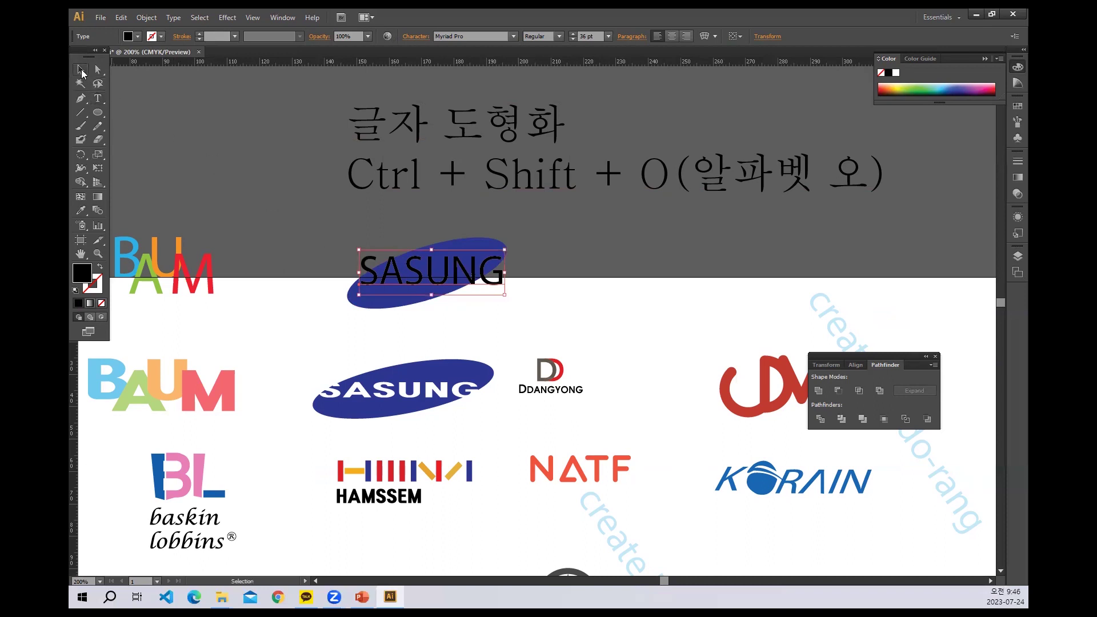
pyautogui.click(100, 98)
pyautogui.doubleClick(366, 272)
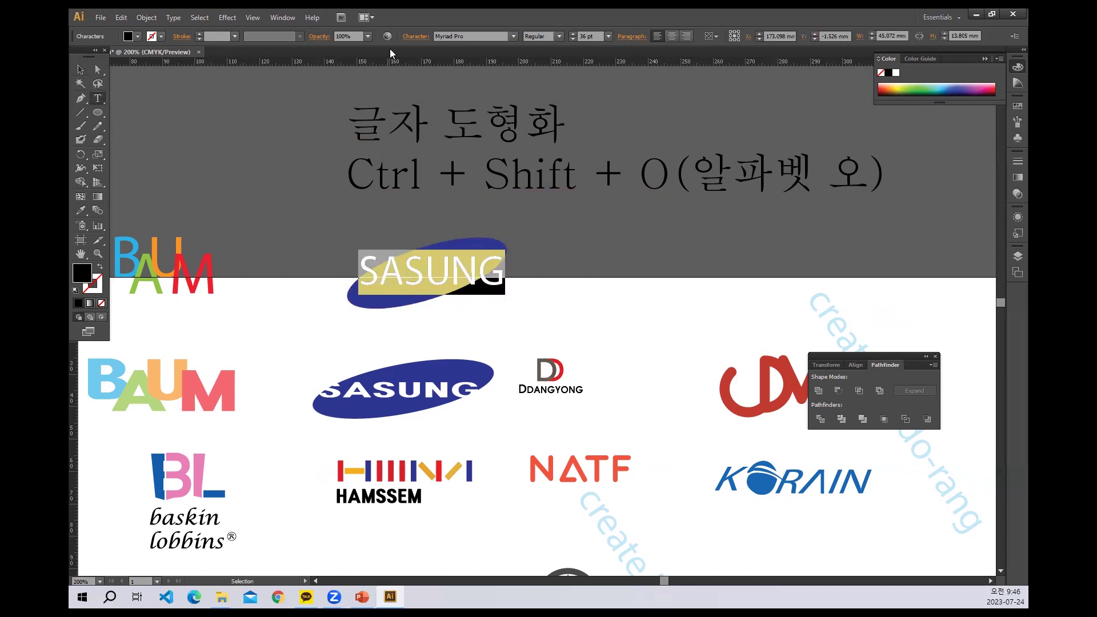
pyautogui.click(453, 36)
pyautogui.click(516, 37)
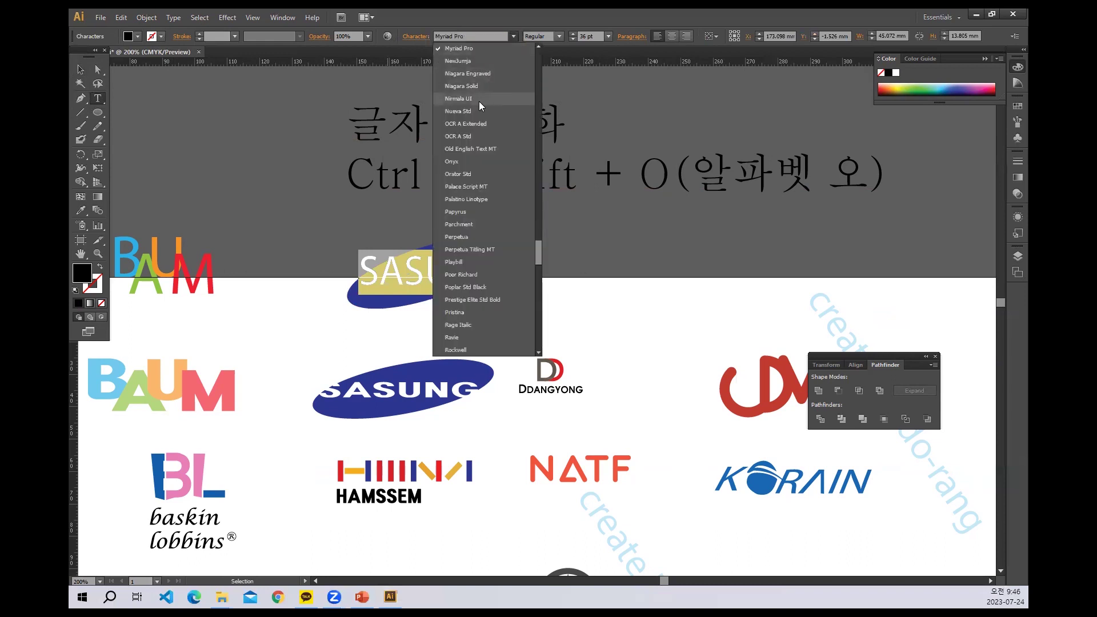
pyautogui.click(481, 105)
pyautogui.press('Down')
pyautogui.press('Down')
pyautogui.press('Down')
pyautogui.press('Down')
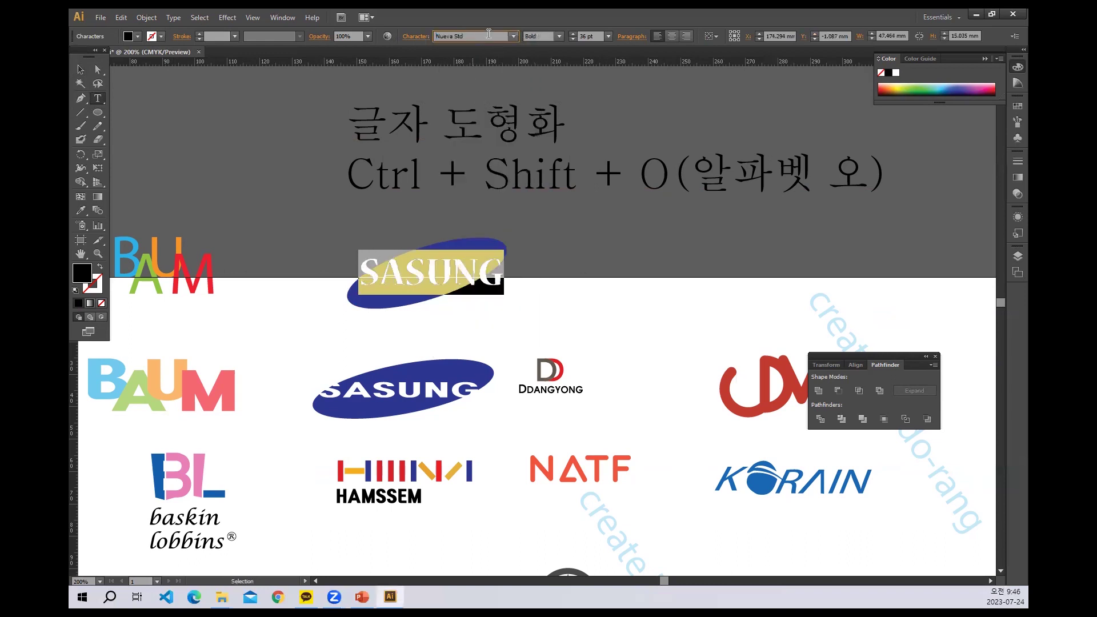
pyautogui.press('Down')
pyautogui.press('Down')
pyautogui.press('Down')
pyautogui.press('Down')
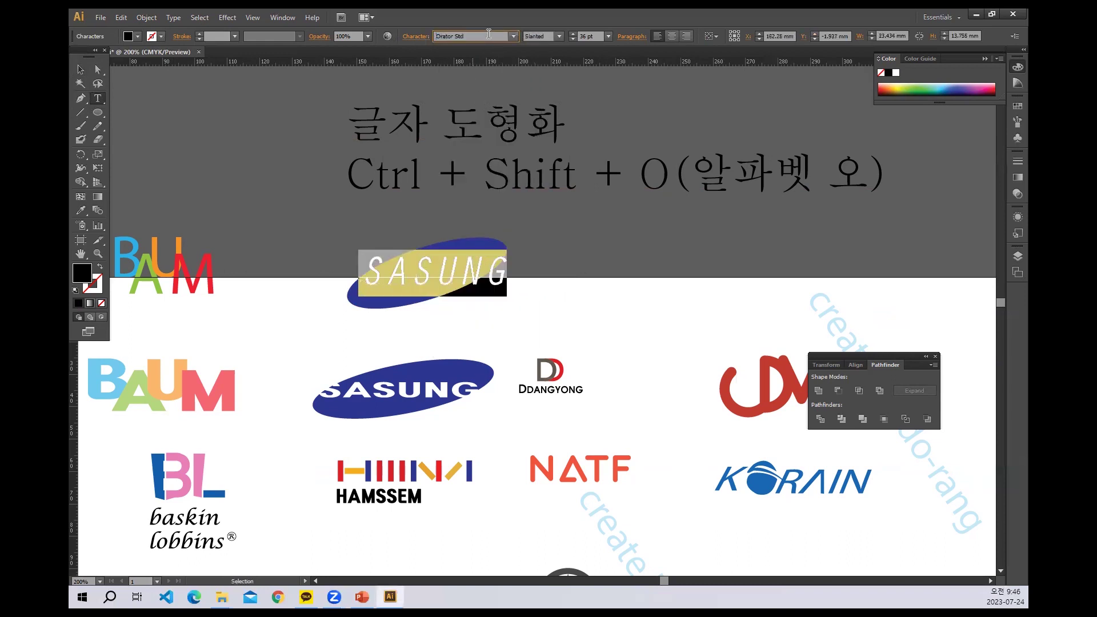
pyautogui.press('Down')
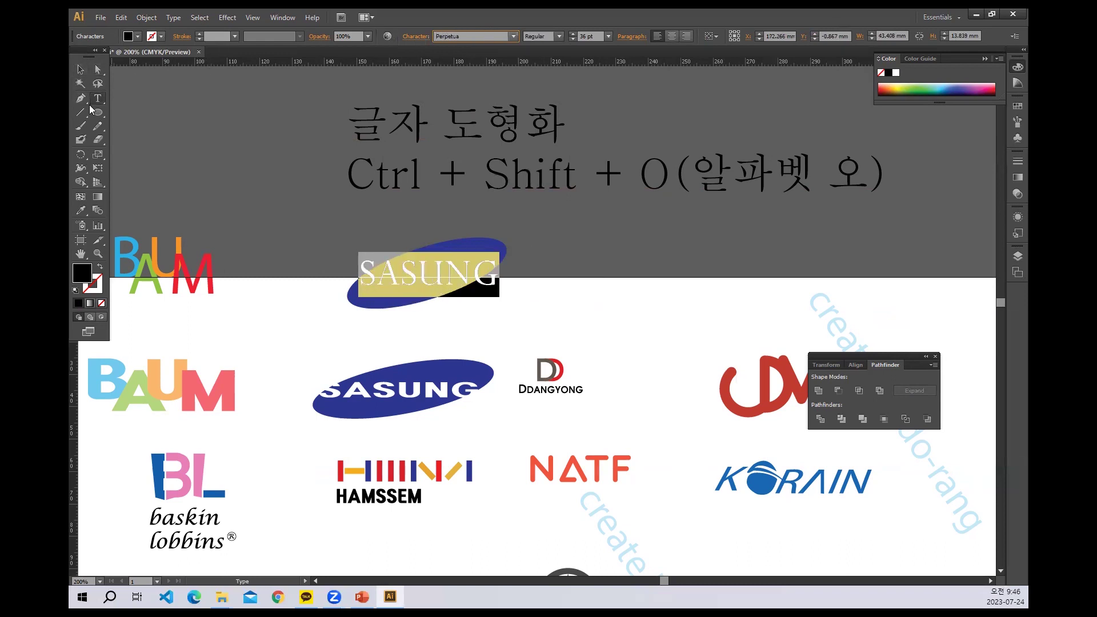
# Step: Convert the SASUNG text over the blue ellipse to outlines
pyautogui.click(437, 276)
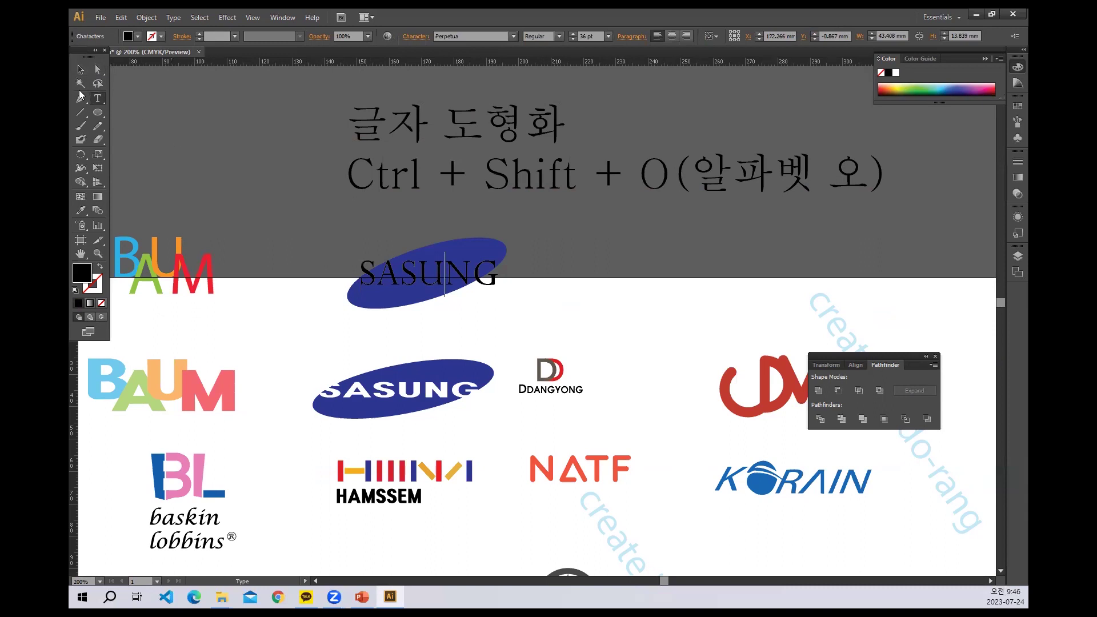
pyautogui.click(80, 70)
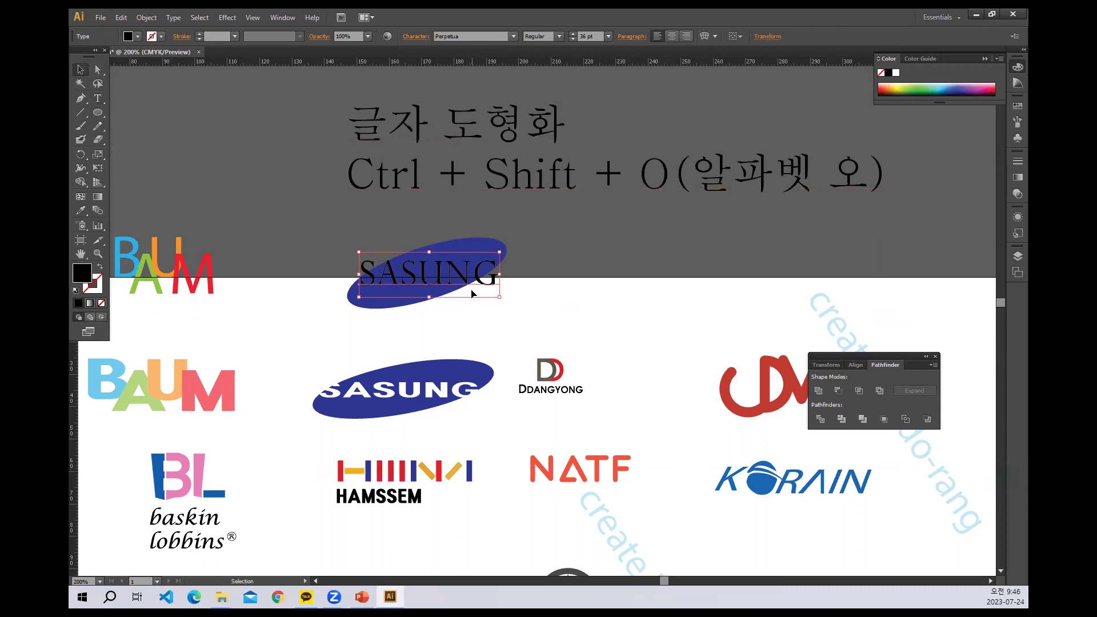
pyautogui.click(567, 269)
pyautogui.click(444, 281)
pyautogui.hotkey('ctrl', 'shift', 'o')
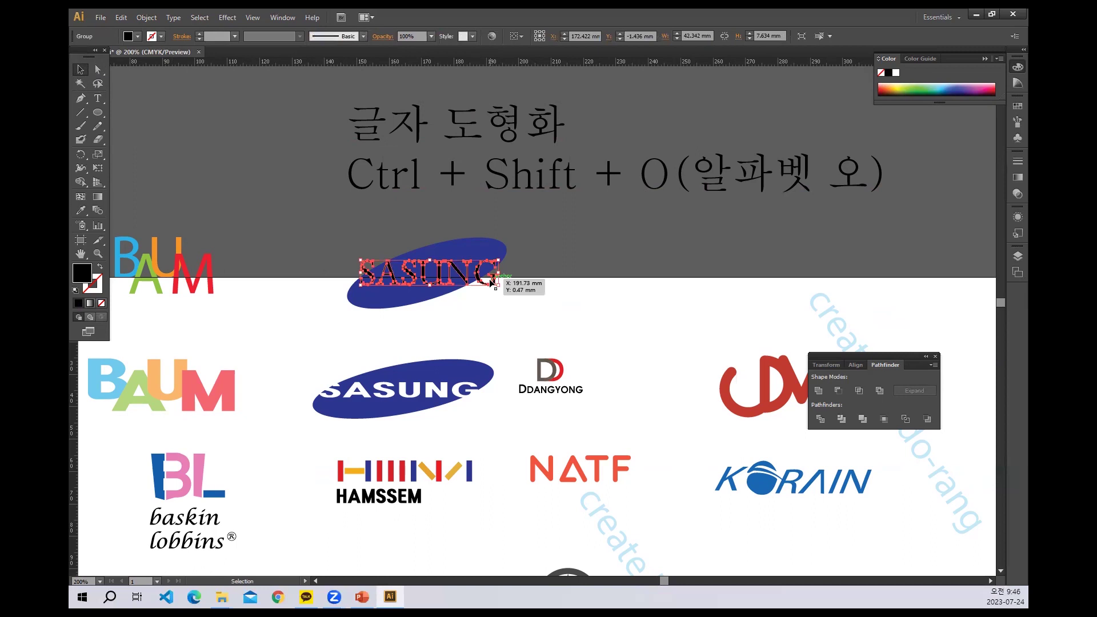
pyautogui.click(550, 283)
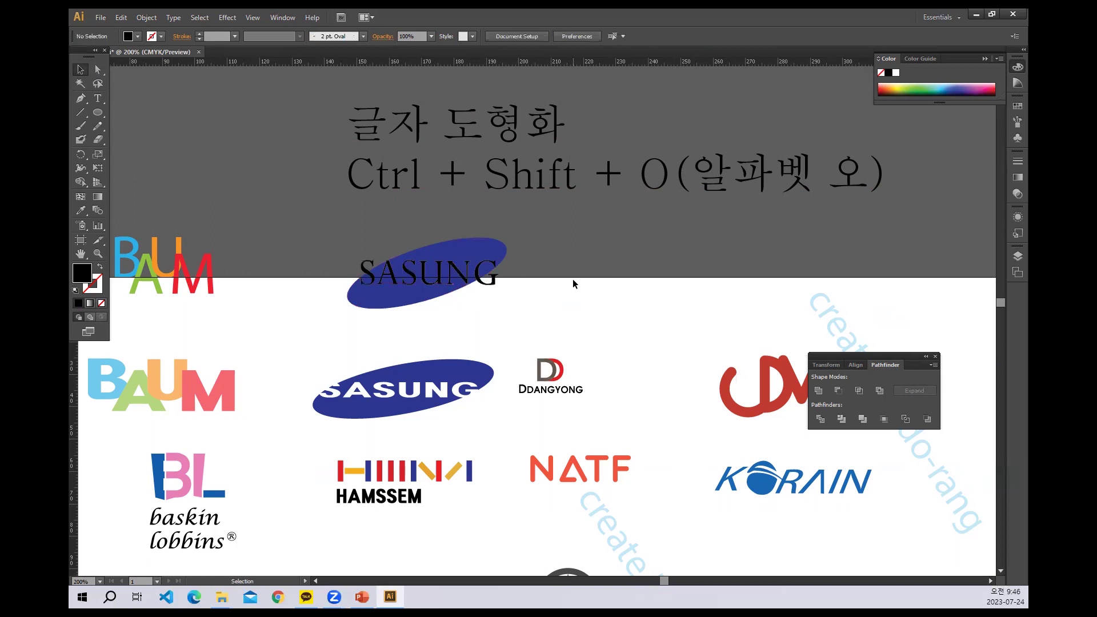
# Step: Cut the outlined SASUNG letters out of the blue ellipse with Pathfinder's Minus Front
pyautogui.moveTo(328, 248); pyautogui.dragTo(607, 289)
pyautogui.click(608, 289)
pyautogui.moveTo(293, 243); pyautogui.dragTo(552, 314)
pyautogui.click(552, 313)
pyautogui.moveTo(296, 238); pyautogui.dragTo(600, 321)
pyautogui.click(527, 272)
pyautogui.moveTo(336, 236); pyautogui.dragTo(480, 297)
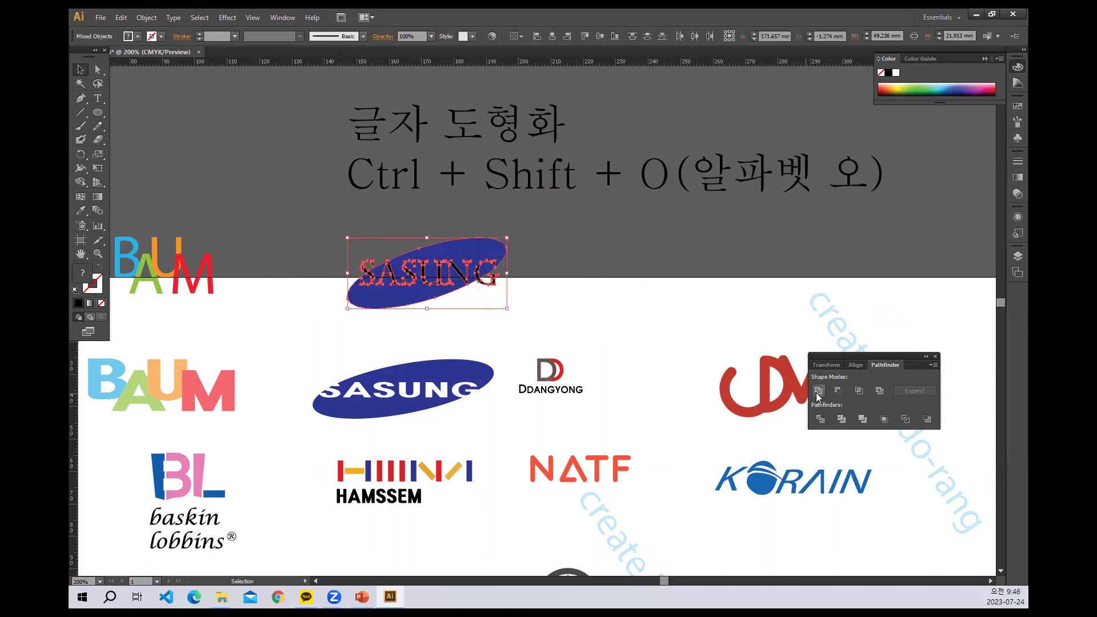
pyautogui.click(838, 391)
pyautogui.click(581, 316)
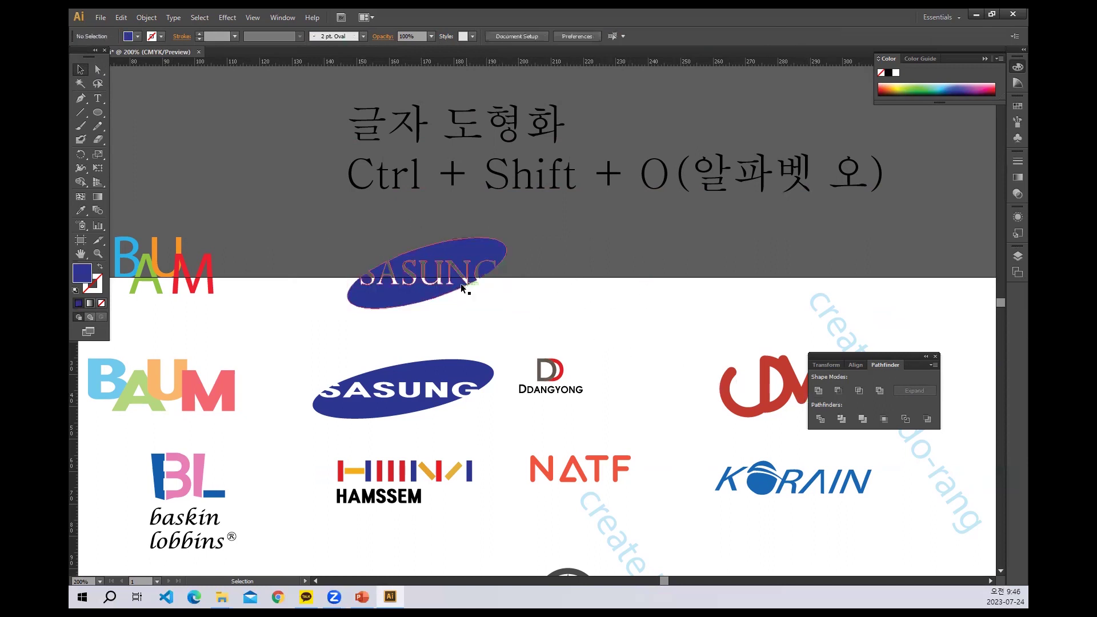
# Step: Move the cut SASUNG logo onto the artboard, directly above the sample SASUNG logo
pyautogui.moveTo(470, 296); pyautogui.dragTo(538, 342)
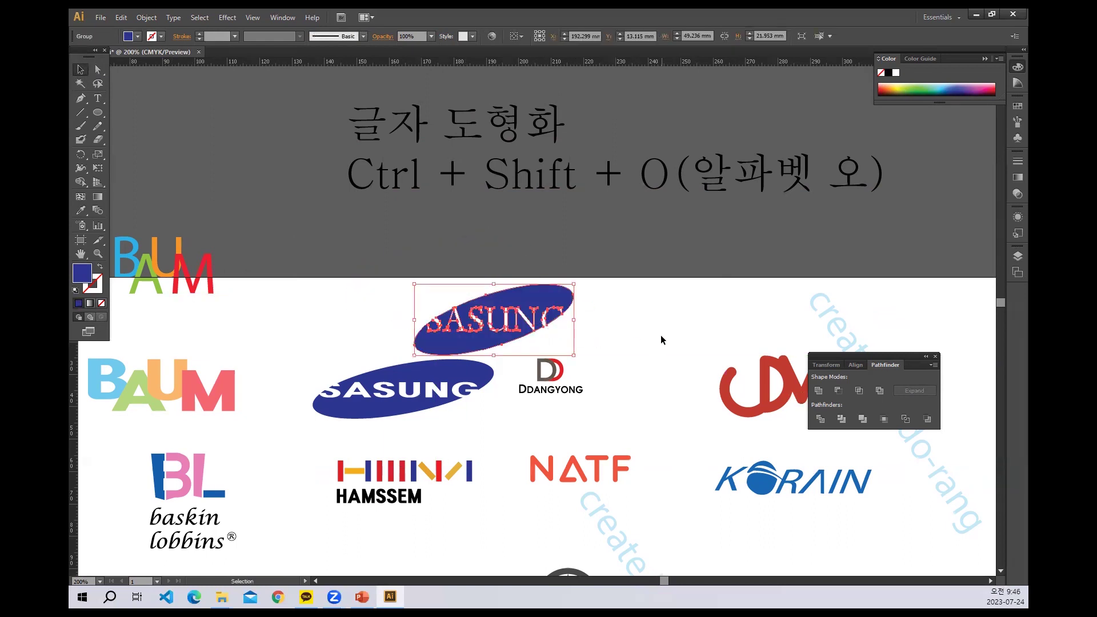
pyautogui.click(661, 340)
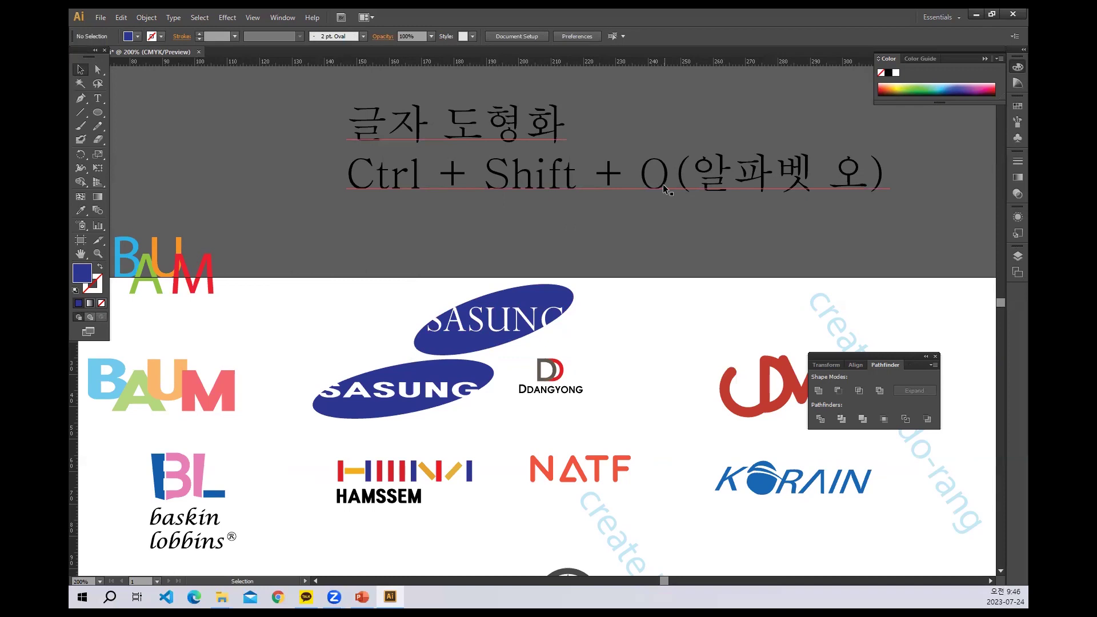
pyautogui.moveTo(529, 292); pyautogui.dragTo(441, 288)
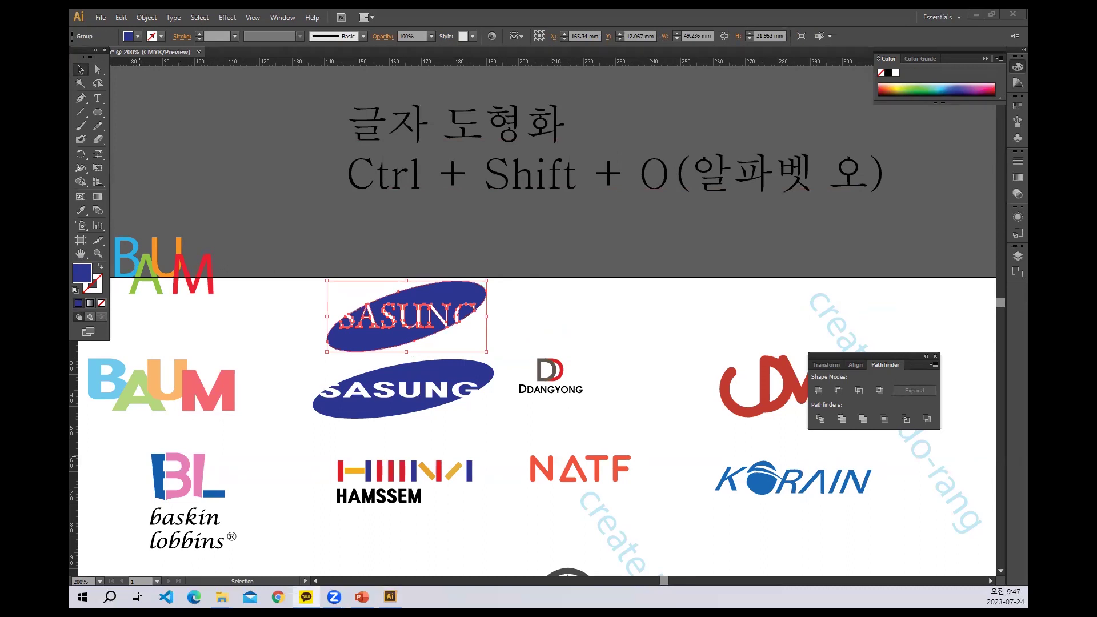
pyautogui.click(694, 341)
# Step: Add a text object with the letter "D" above the DDANGYONG sample, just above the artboard edge
pyautogui.moveTo(526, 402); pyautogui.dragTo(505, 397)
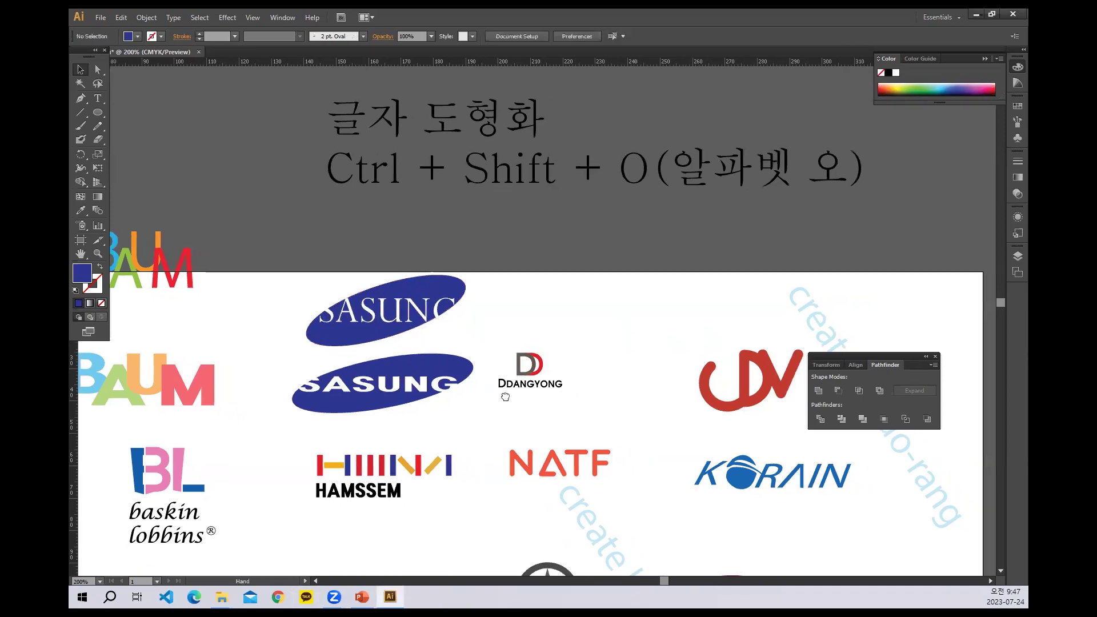
pyautogui.scroll(-3, 491, 307)
pyautogui.hscroll(3, 492, 306)
pyautogui.hscroll(-1, 492, 307)
pyautogui.scroll(1, 514, 326)
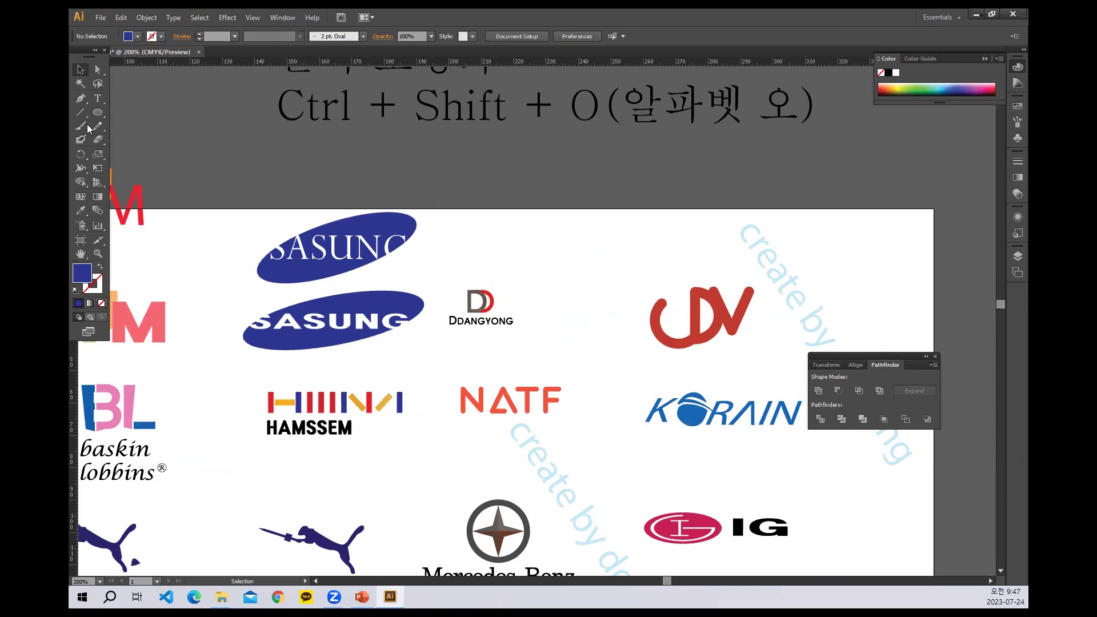
pyautogui.click(97, 98)
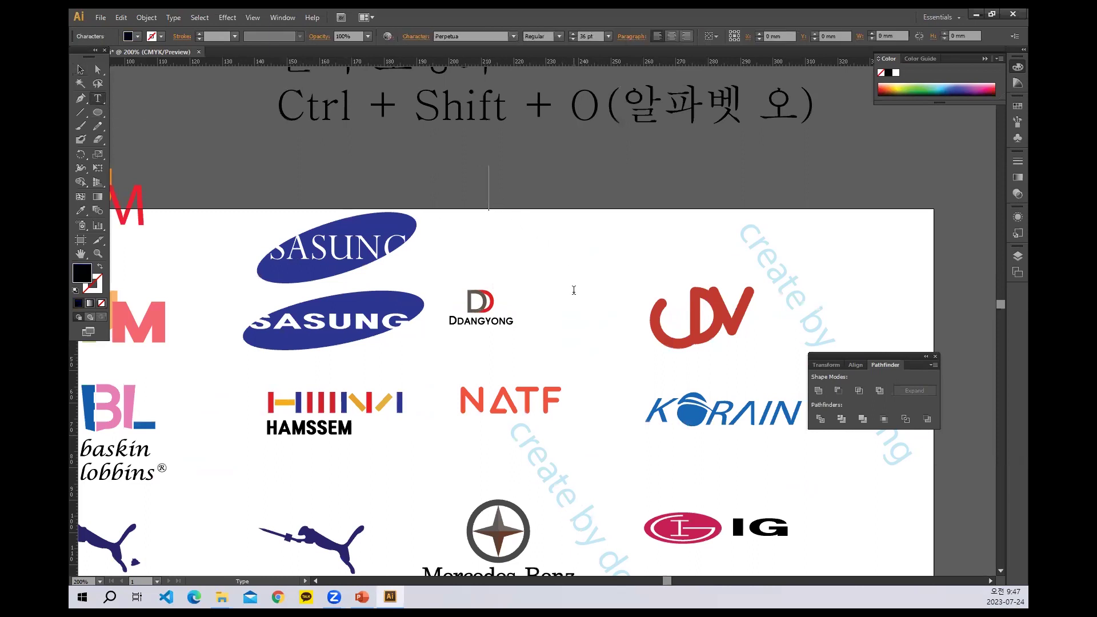
pyautogui.write('ㅇ')
pyautogui.press('BackSpace')
pyautogui.write('D')
# Step: Try out several fonts on the letter D, ending with 스웨거 TTF
pyautogui.moveTo(523, 191); pyautogui.dragTo(472, 184)
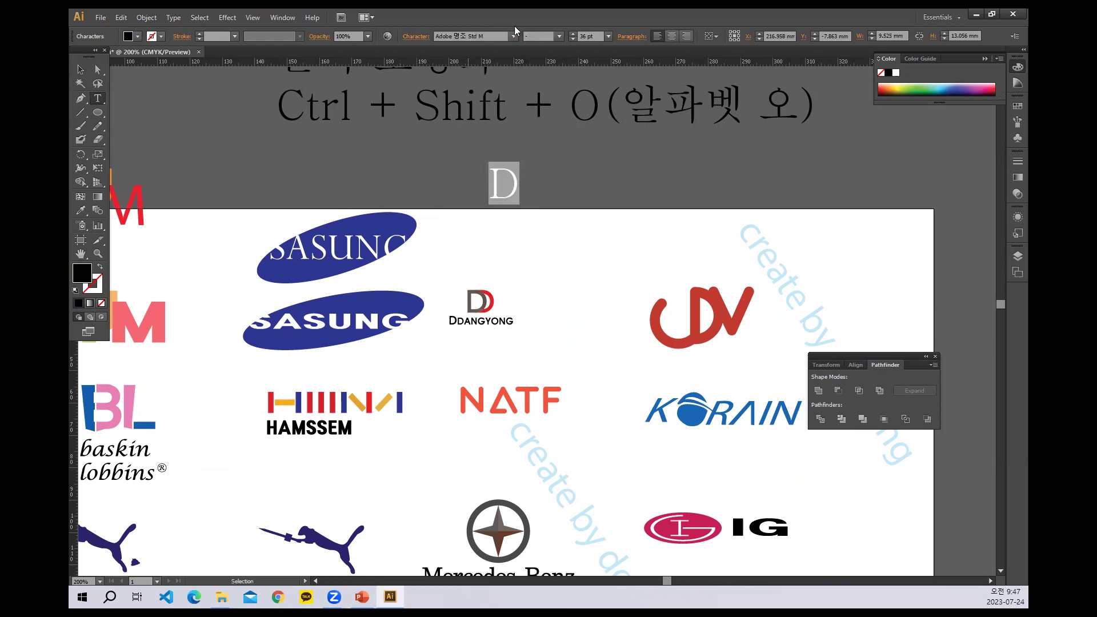
pyautogui.click(480, 35)
pyautogui.press('Down')
pyautogui.press('Down')
pyautogui.press('Down')
pyautogui.press('Down')
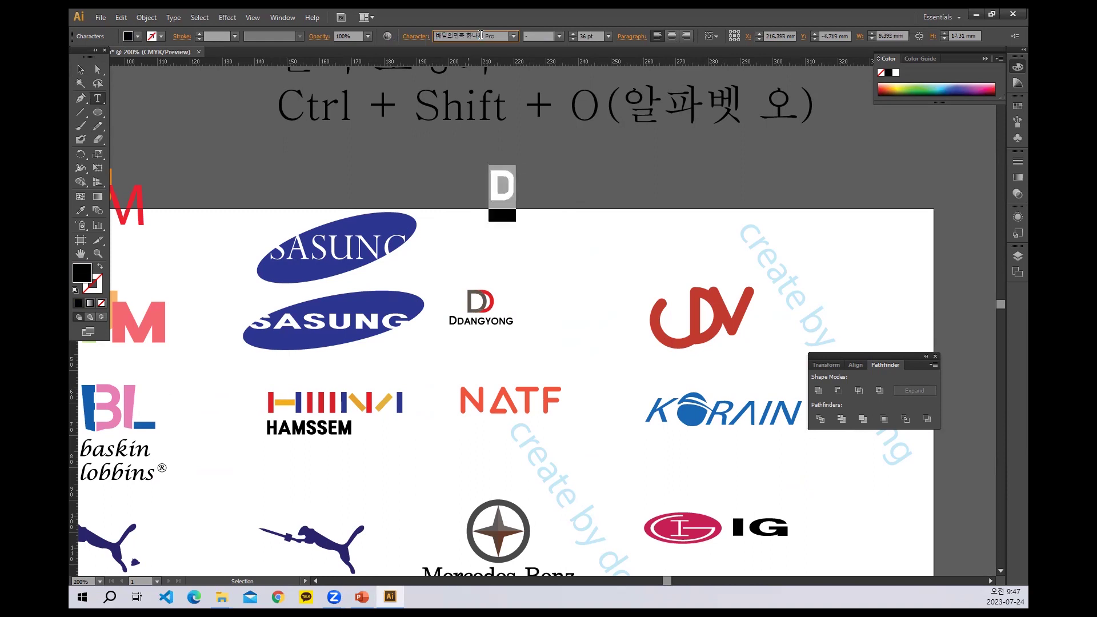
pyautogui.press('Down')
pyautogui.press('Down')
pyautogui.click(479, 185)
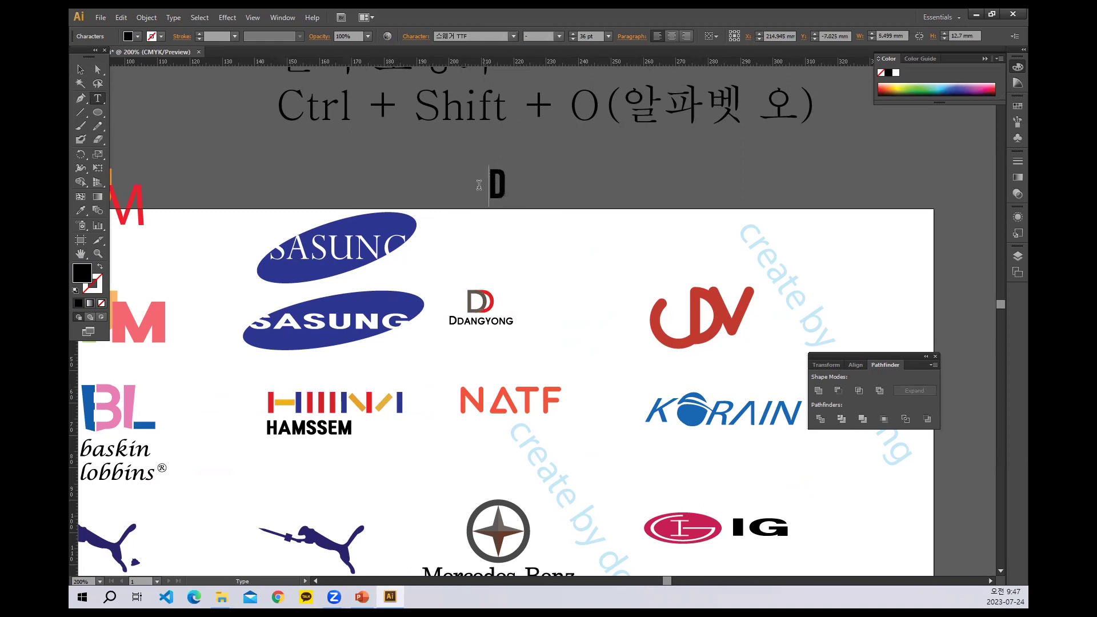
# Step: Set the font of the letter D to 한컴 고딕 Bold
pyautogui.moveTo(479, 184); pyautogui.dragTo(509, 186)
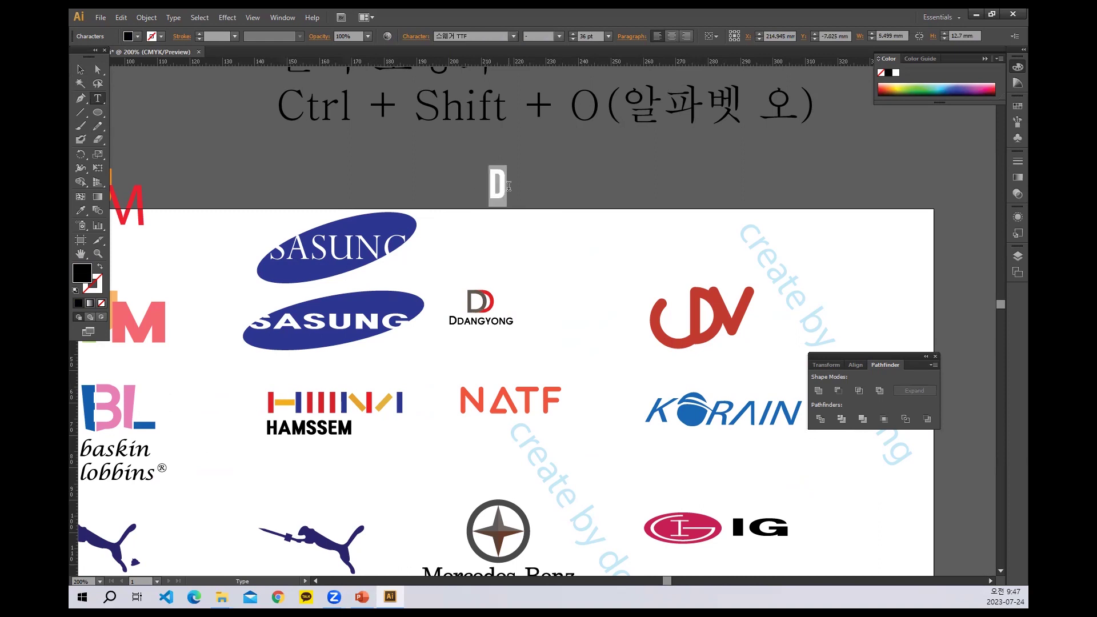
pyautogui.click(480, 34)
pyautogui.write('에스코어 드림')
pyautogui.write('한컴 고딕')
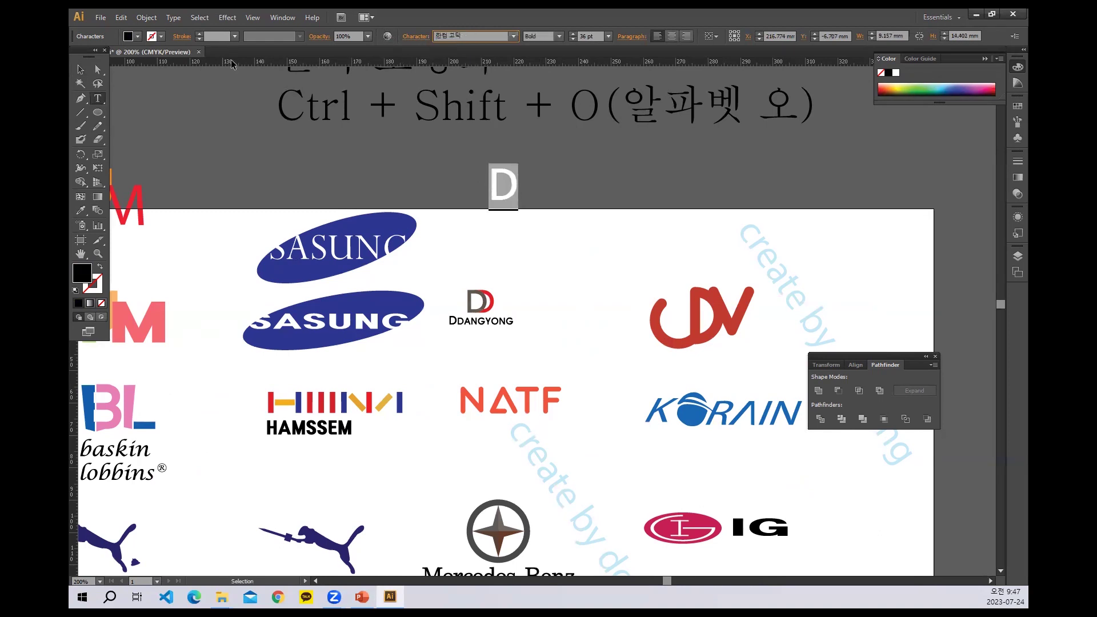
pyautogui.click(75, 68)
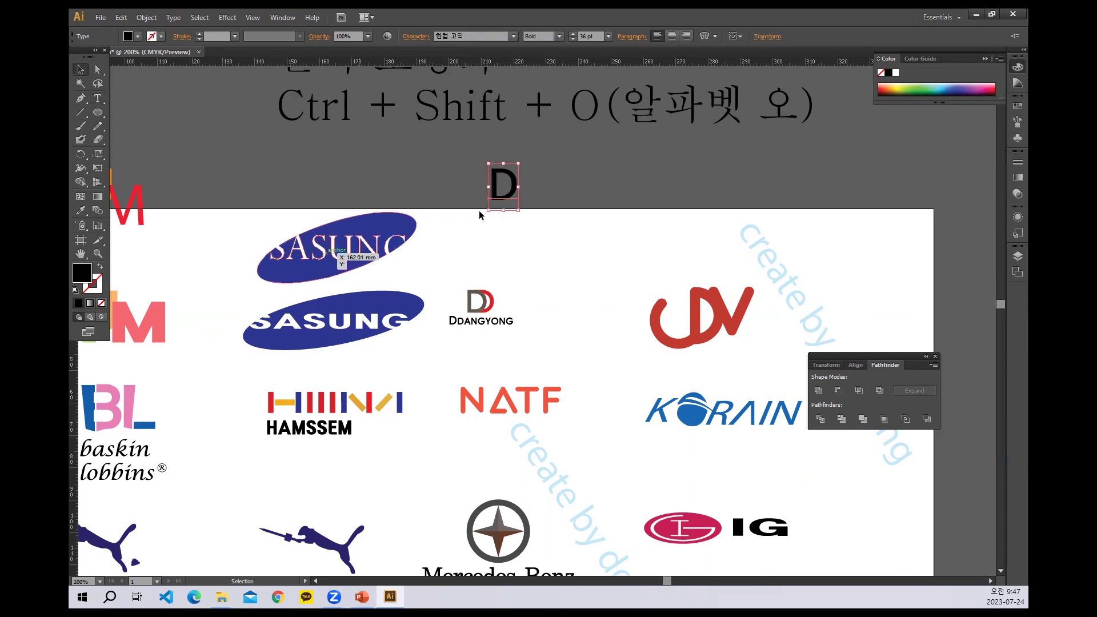
# Step: Move the letter D slightly down onto the artboard edge and convert it to outlines
pyautogui.moveTo(503, 189); pyautogui.dragTo(503, 216)
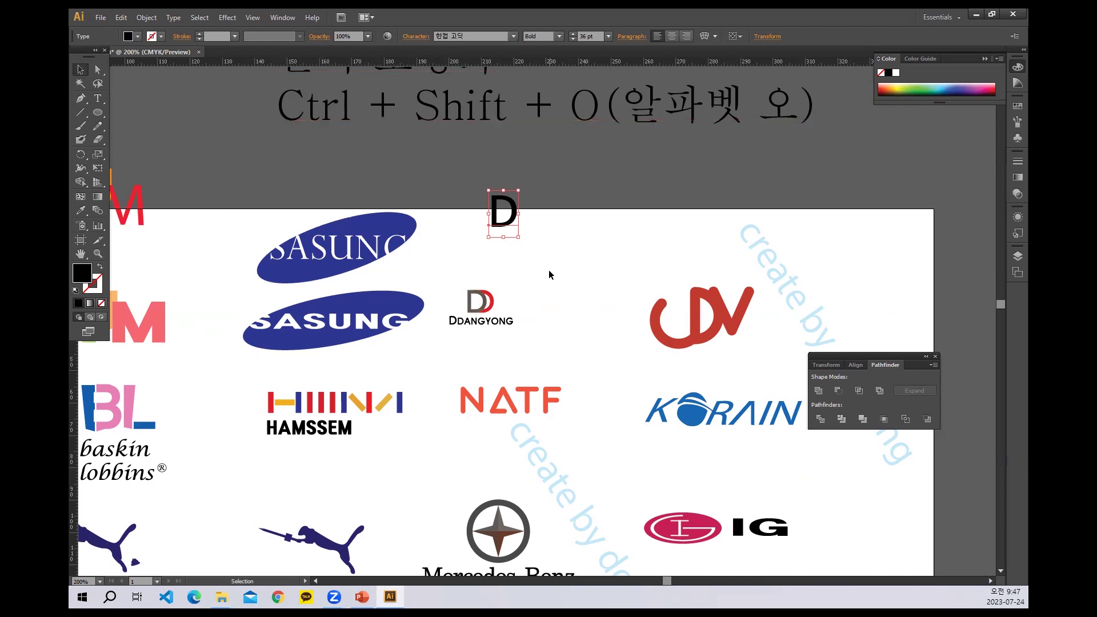
pyautogui.hotkey('ctrl', 'shift', 'o')
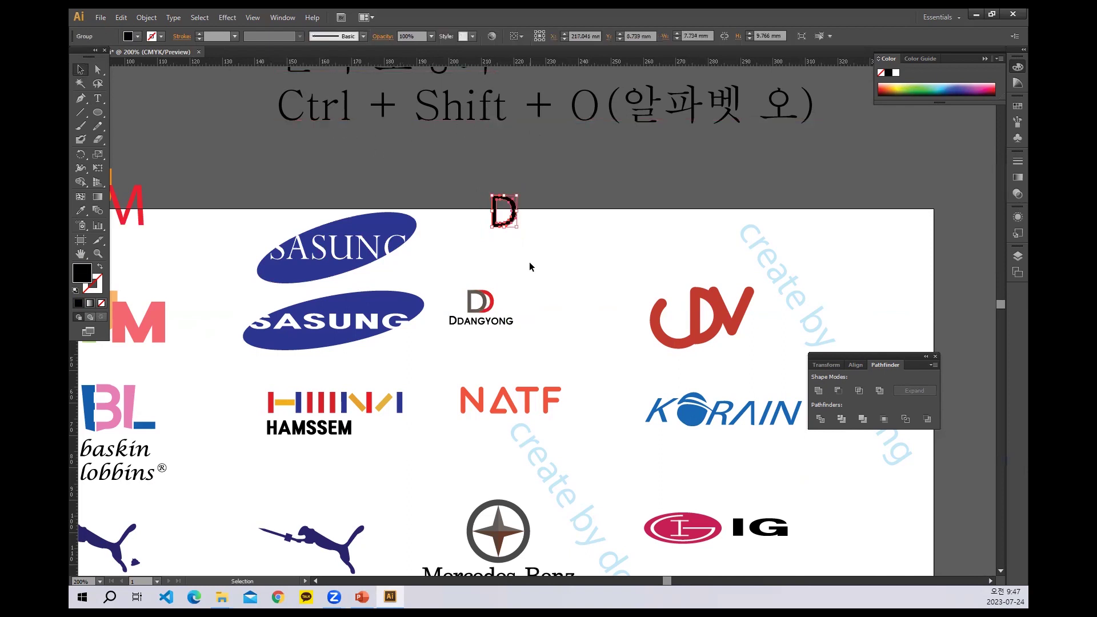
pyautogui.click(529, 266)
# Step: Duplicate the D about 2.7 mm to its right and fill the copy with the red sampled from the DDANGYONG logo
pyautogui.moveTo(516, 214); pyautogui.dragTo(527, 215)
pyautogui.click(80, 210)
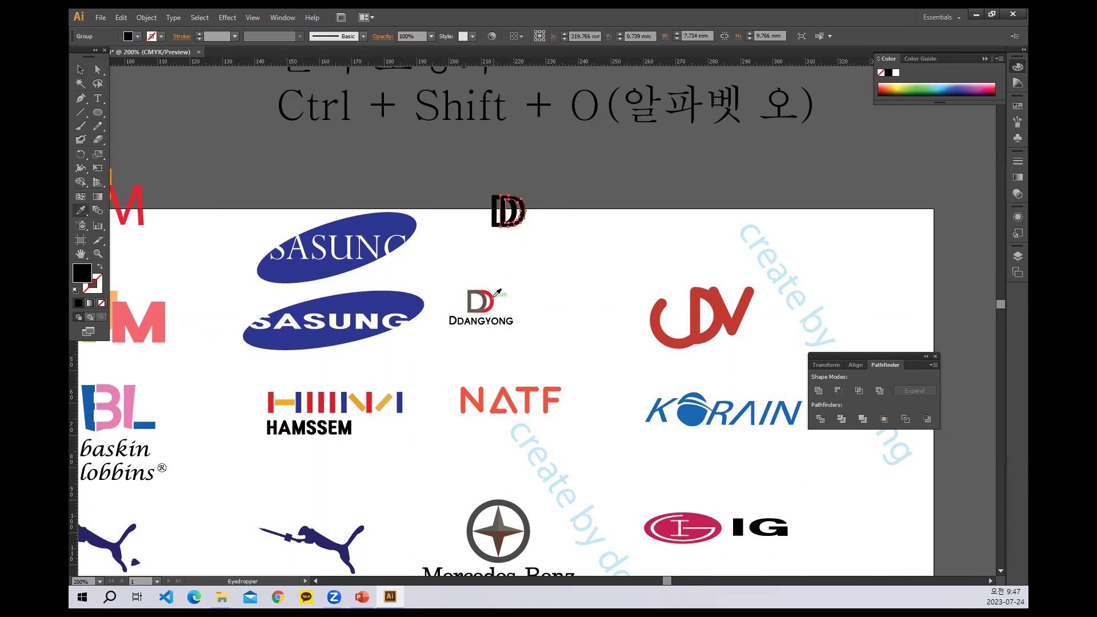
pyautogui.click(493, 297)
pyautogui.click(81, 69)
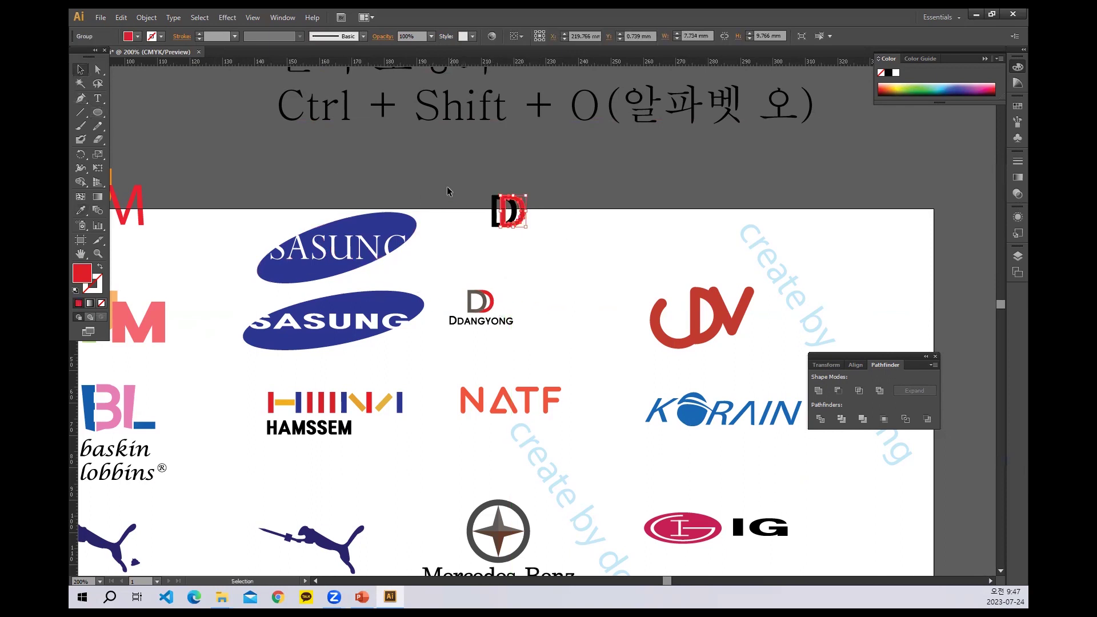
# Step: Divide the two overlapping Ds with Pathfinder, ungroup the pieces and remove the red stem inside the black D
pyautogui.moveTo(447, 186); pyautogui.dragTo(532, 251)
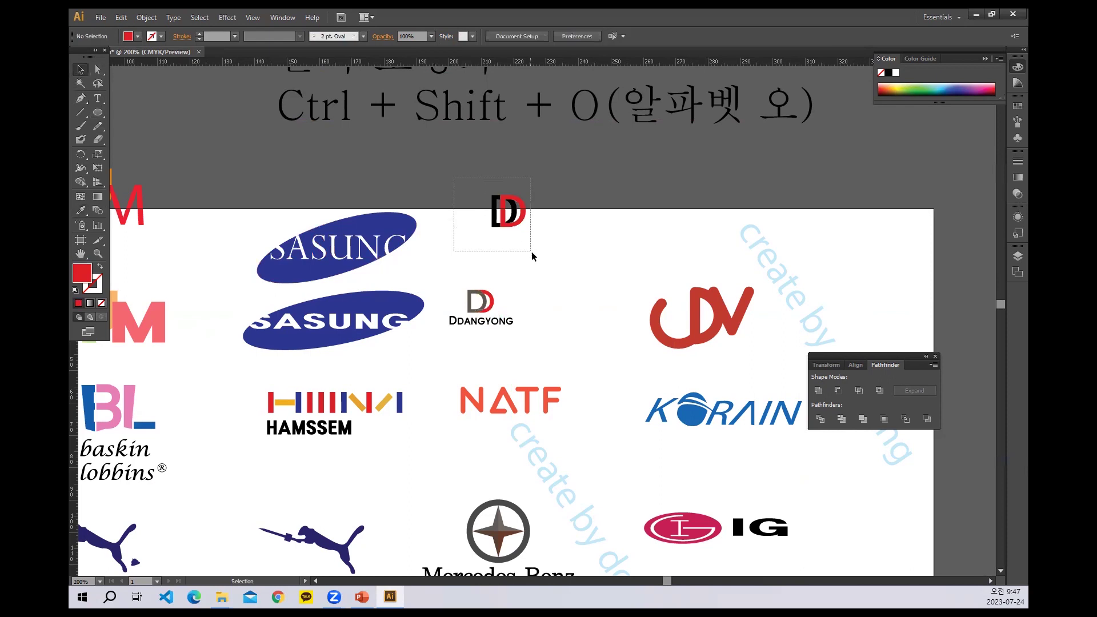
pyautogui.click(822, 422)
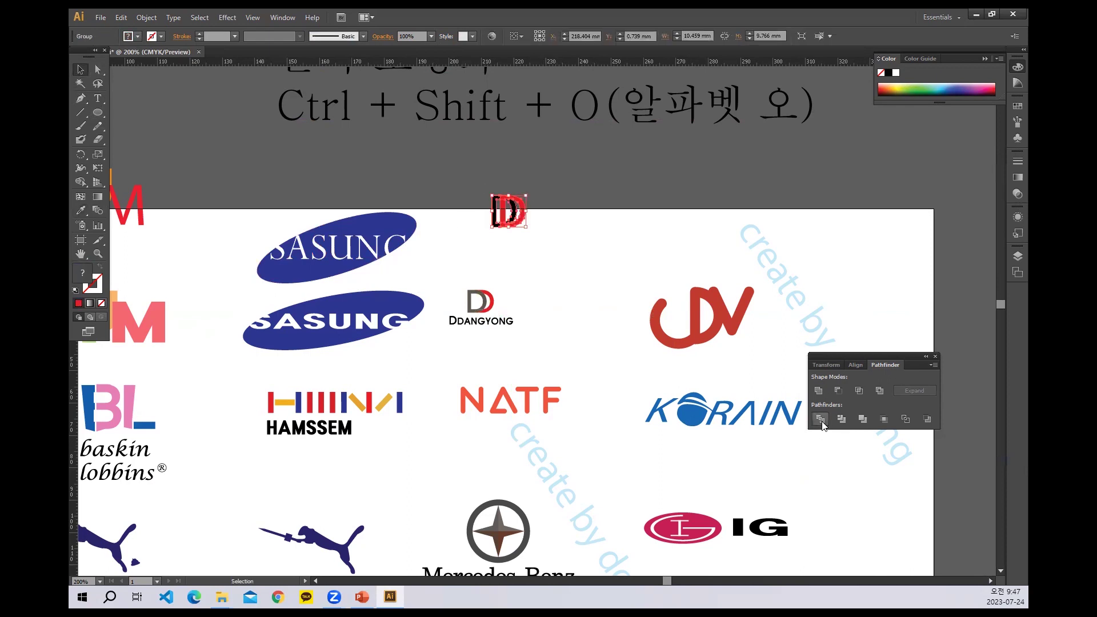
pyautogui.rightClick(508, 213)
pyautogui.click(542, 279)
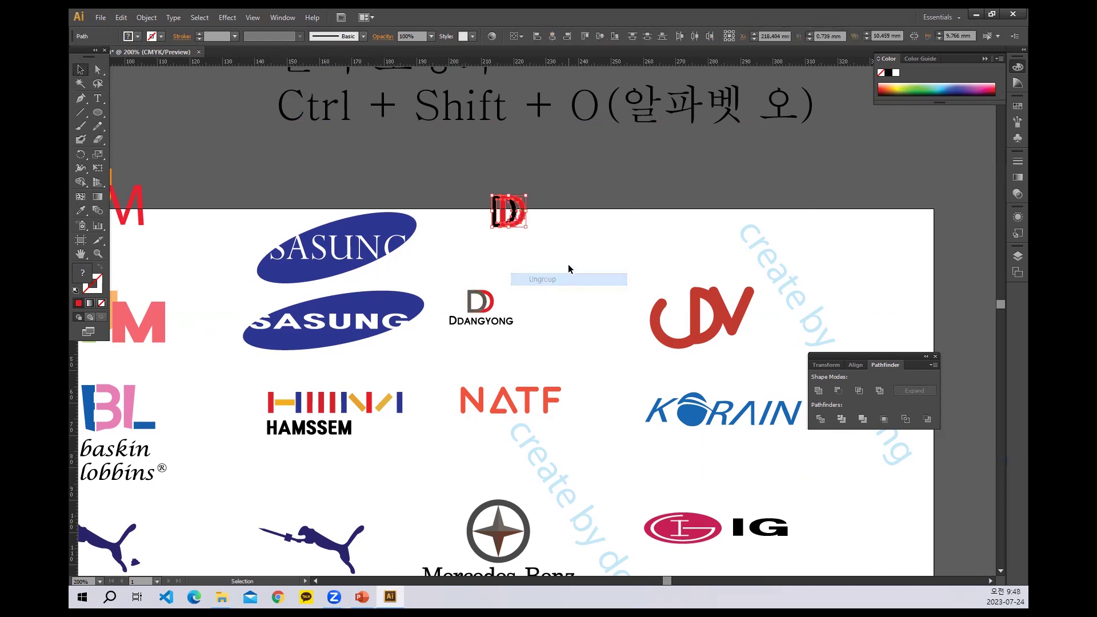
pyautogui.click(503, 213)
pyautogui.click(590, 304)
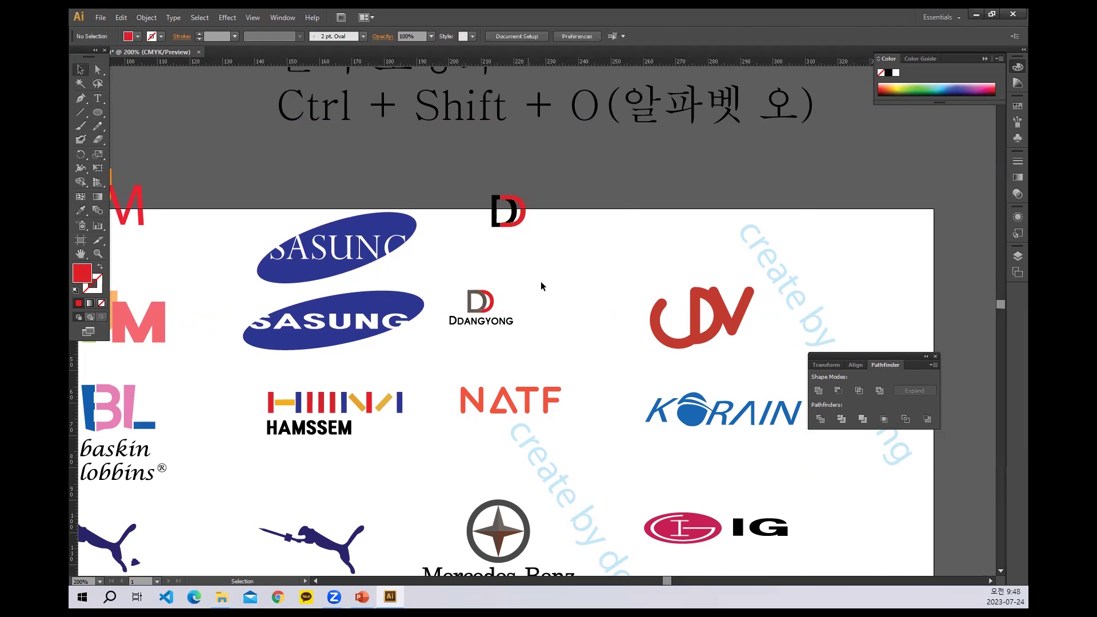
# Step: Move the finished double-D mark down onto the artboard, just above the DDANGYONG sample
pyautogui.moveTo(562, 255); pyautogui.dragTo(469, 163)
pyautogui.moveTo(514, 226); pyautogui.dragTo(511, 267)
pyautogui.click(600, 323)
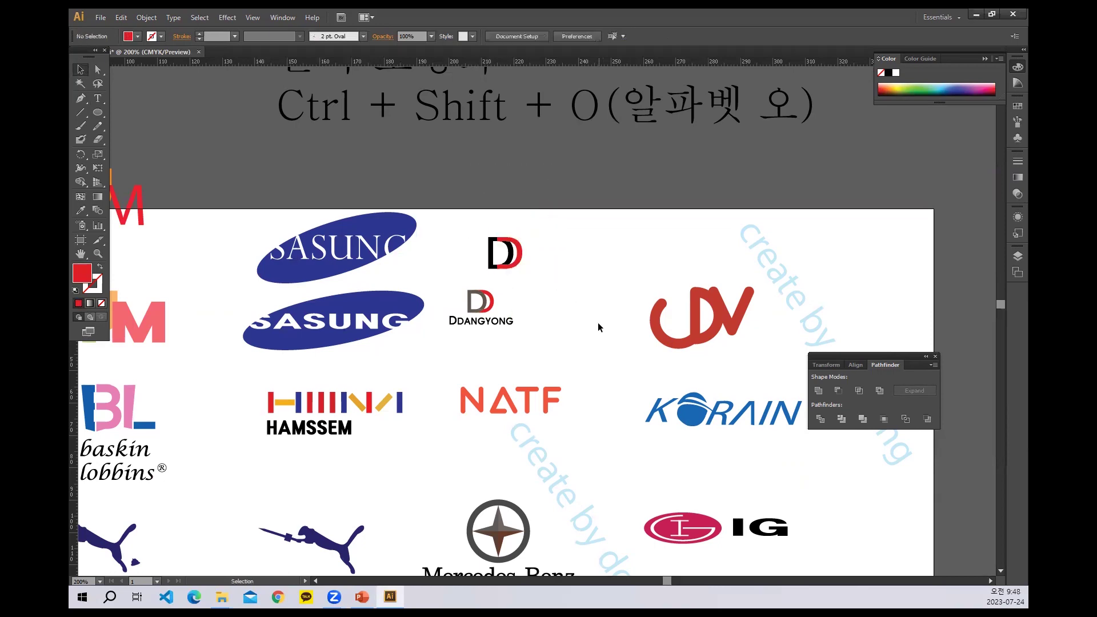
# Step: Draw a nearly circular ellipse about 23.6 by 22.8 mm over the artboard's upper-right corner
pyautogui.hotkey('ctrl', '+')
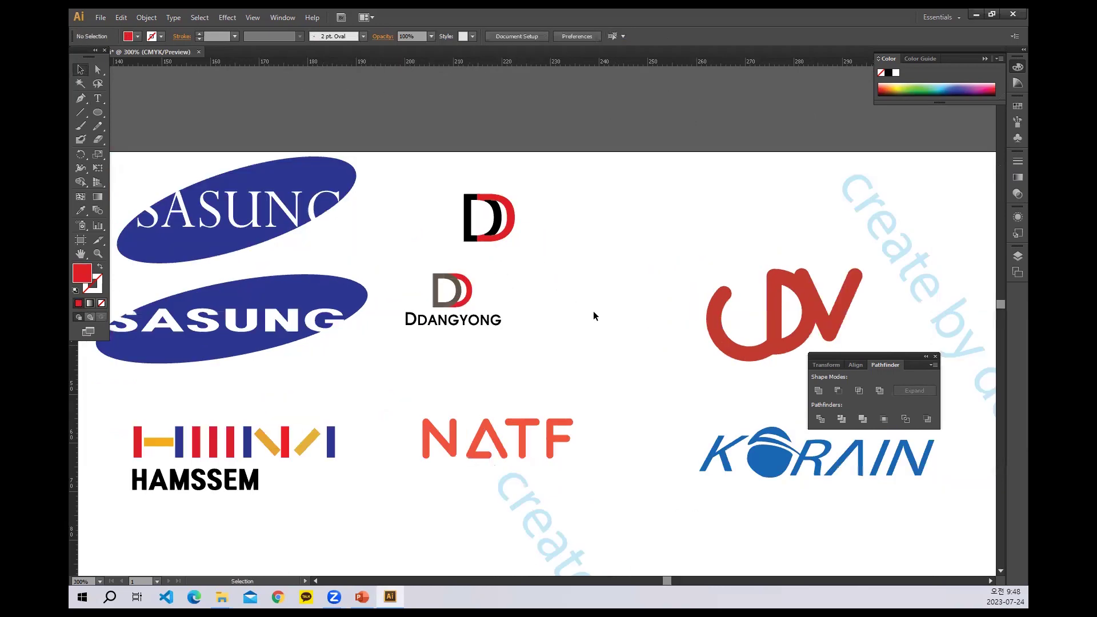
pyautogui.hotkey('ctrl', '-')
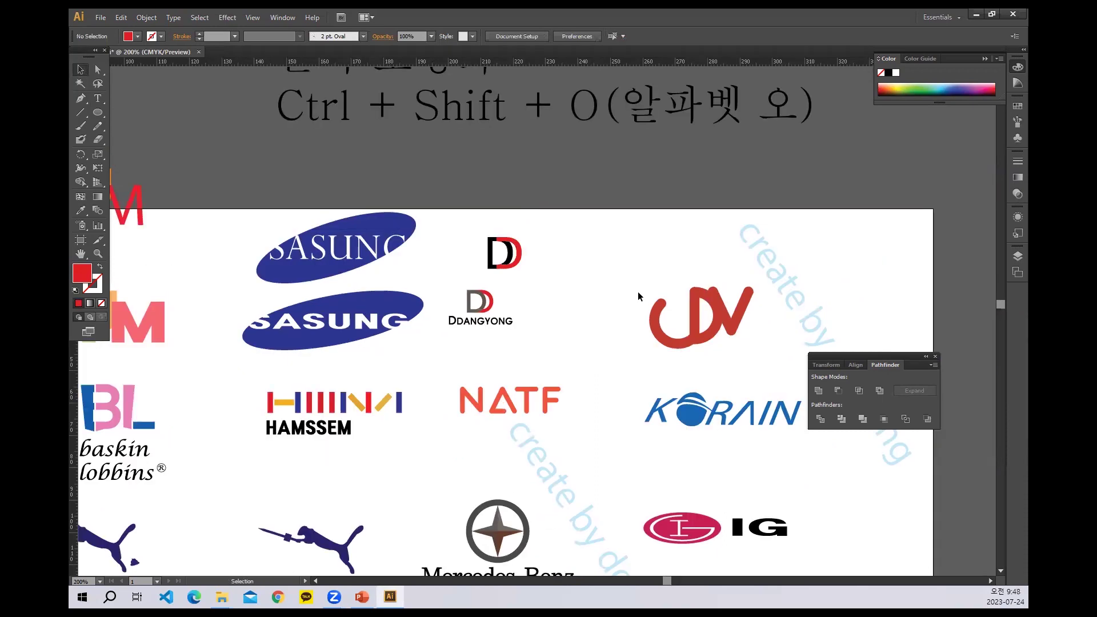
pyautogui.moveTo(708, 348); pyautogui.dragTo(533, 324)
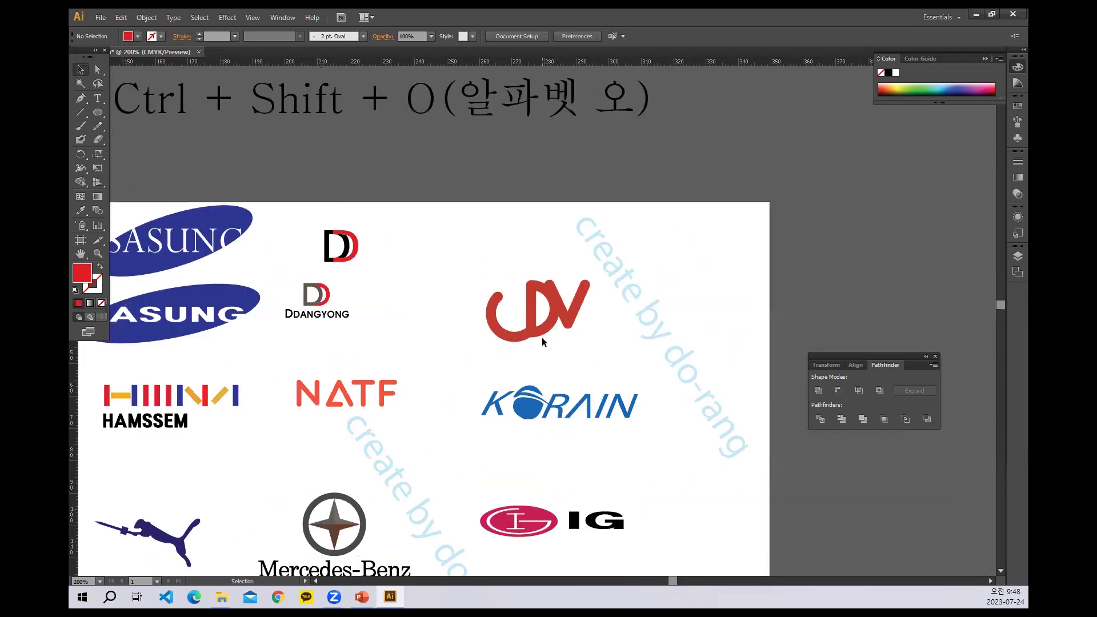
pyautogui.click(97, 114)
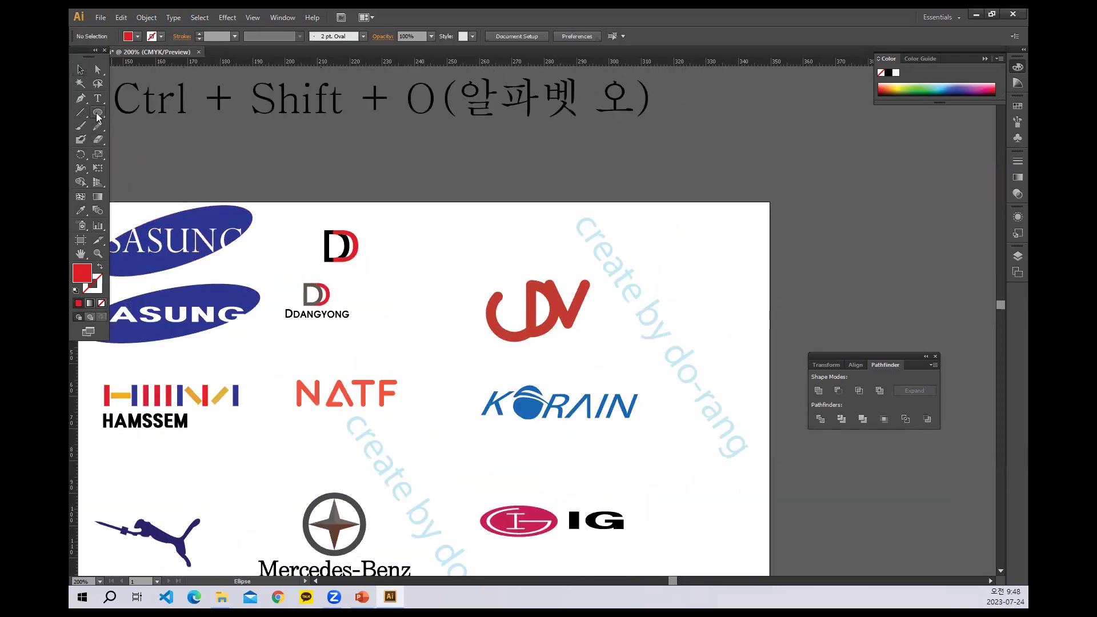
pyautogui.hscroll(5, 531, 166)
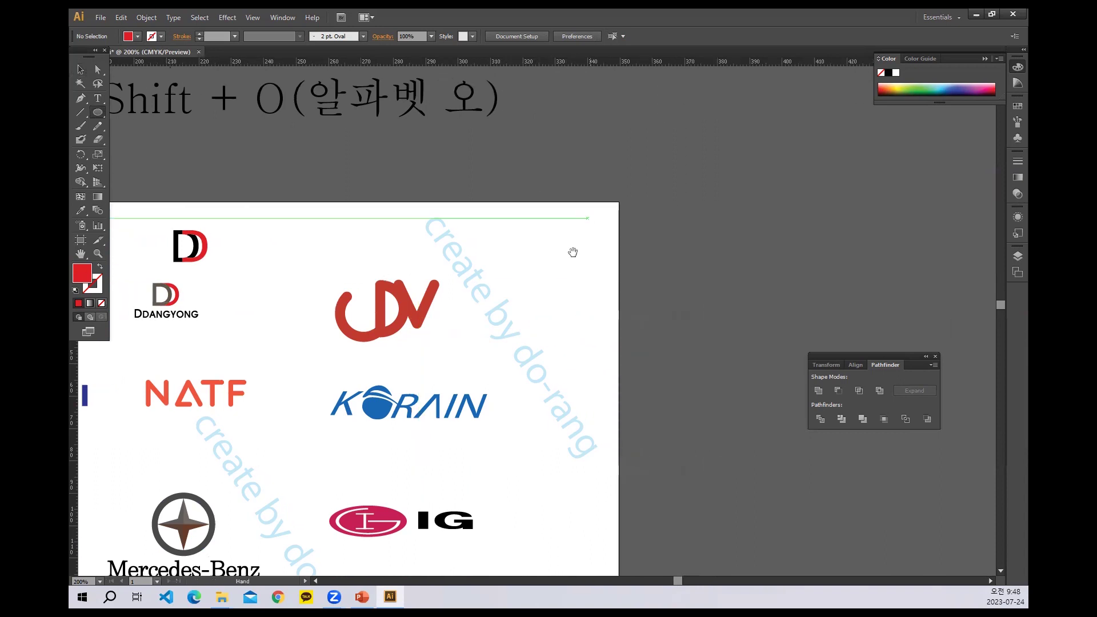
pyautogui.hscroll(2, 571, 249)
pyautogui.moveTo(541, 167); pyautogui.dragTo(616, 240)
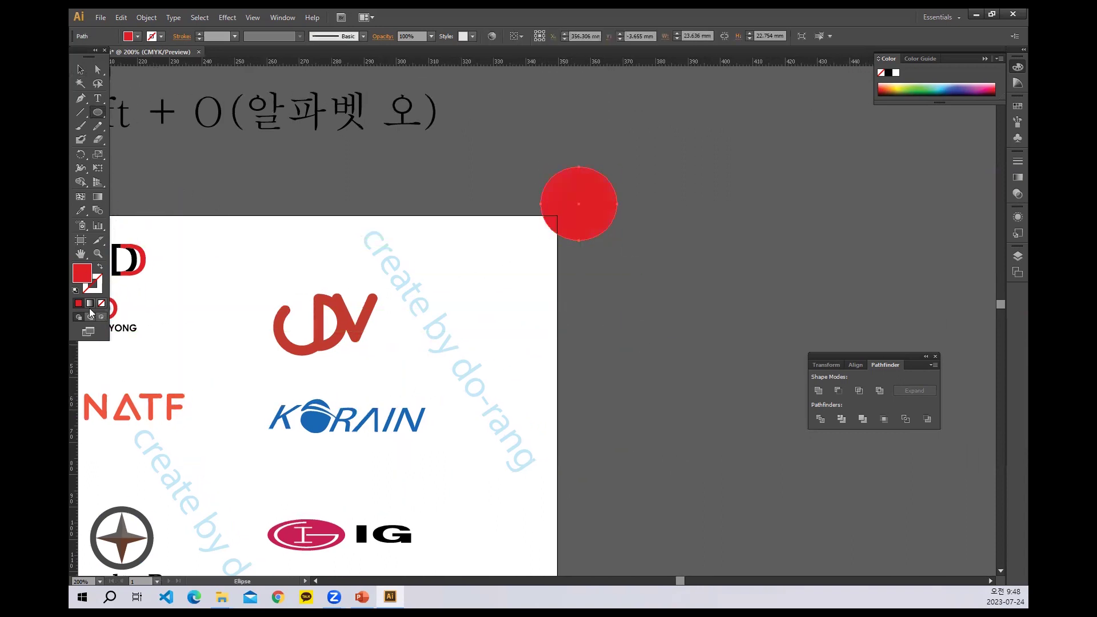
# Step: Remove the circle's fill and give it a red stroke 11 pt thick
pyautogui.click(137, 36)
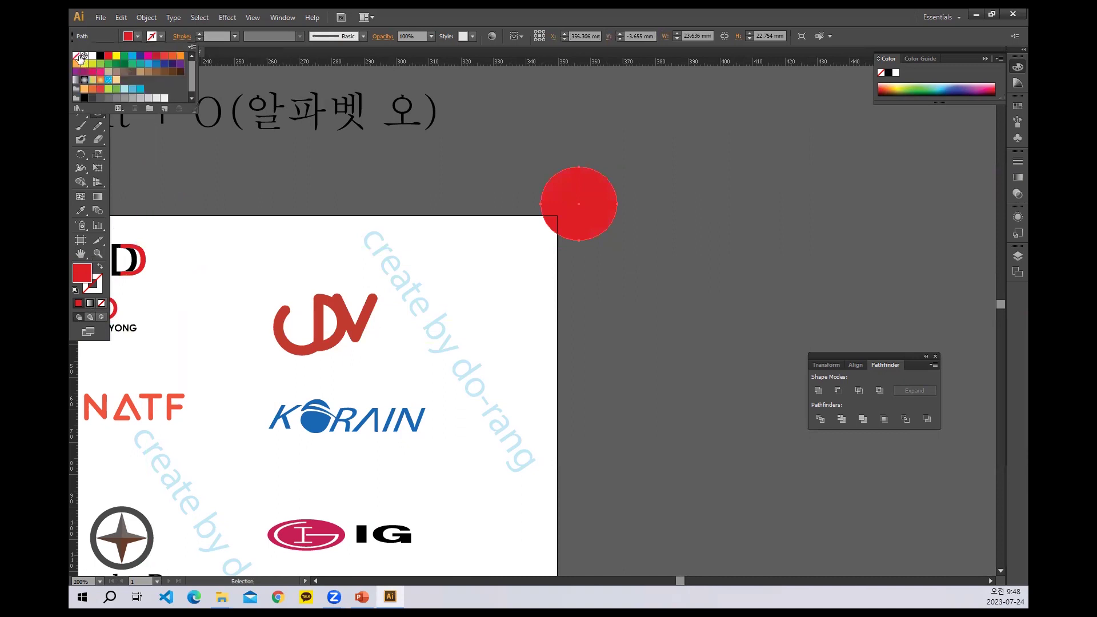
pyautogui.click(76, 55)
pyautogui.click(161, 37)
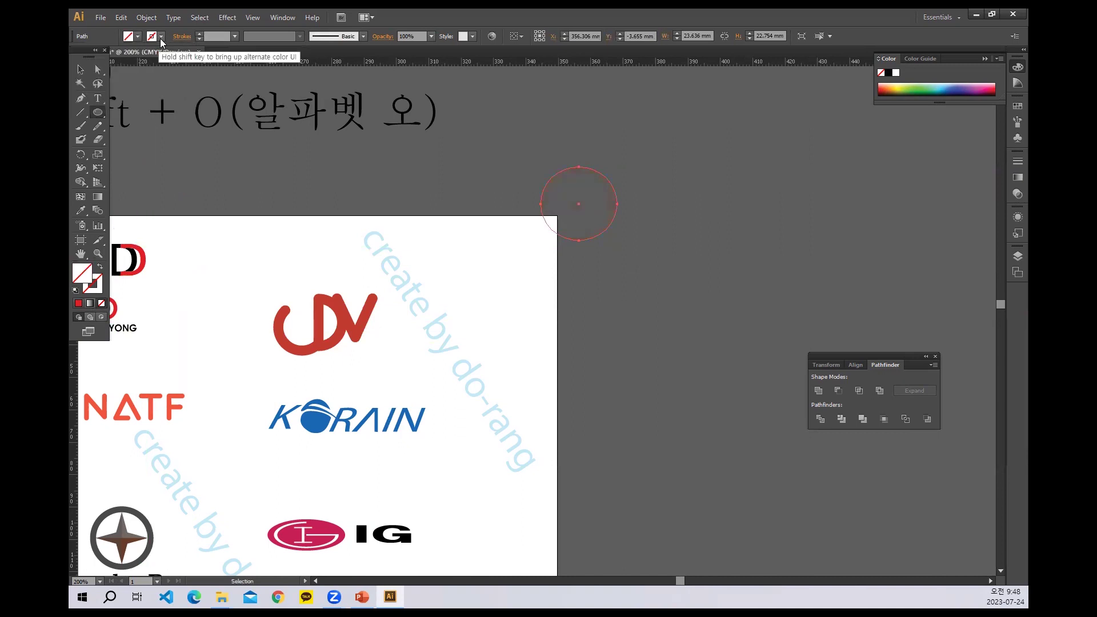
pyautogui.click(162, 37)
pyautogui.click(108, 56)
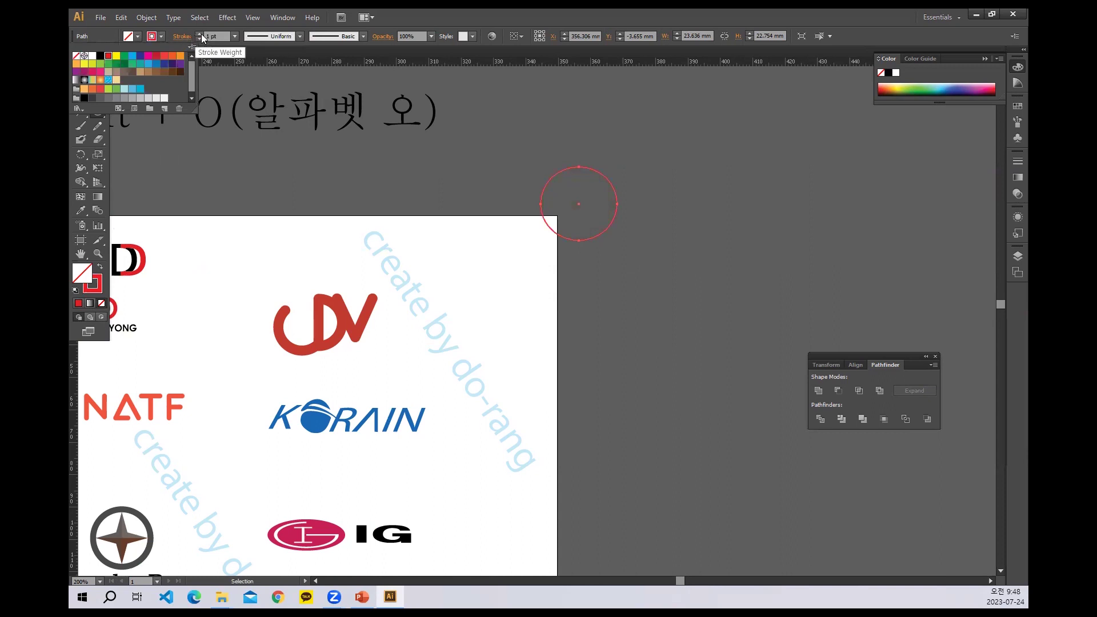
pyautogui.click(201, 33)
pyautogui.click(201, 34)
pyautogui.click(201, 33)
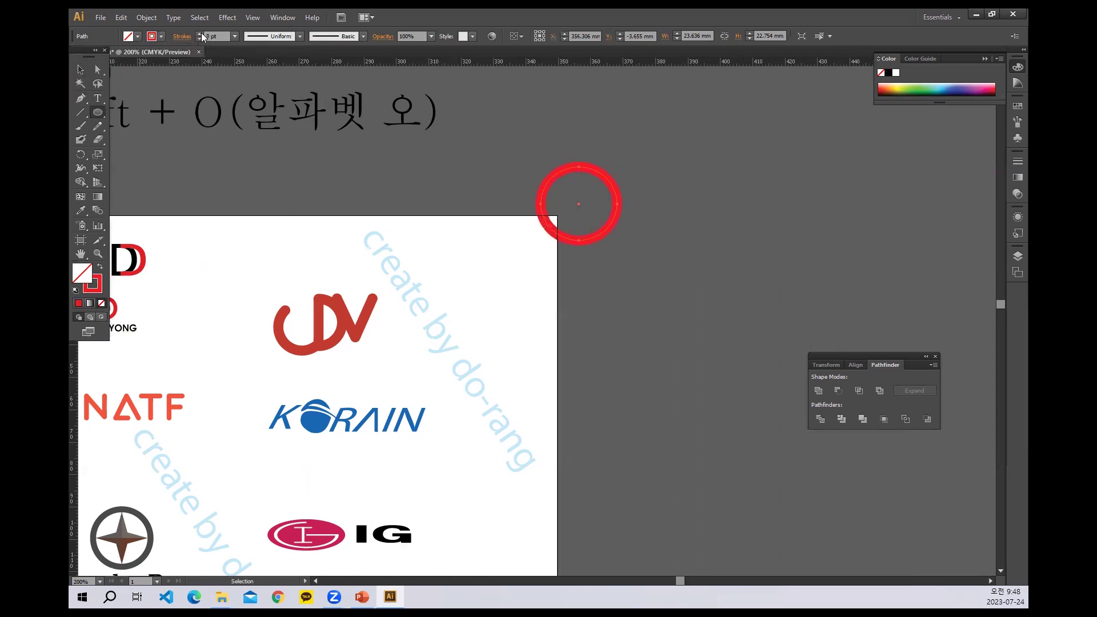
pyautogui.click(201, 34)
pyautogui.press('v')
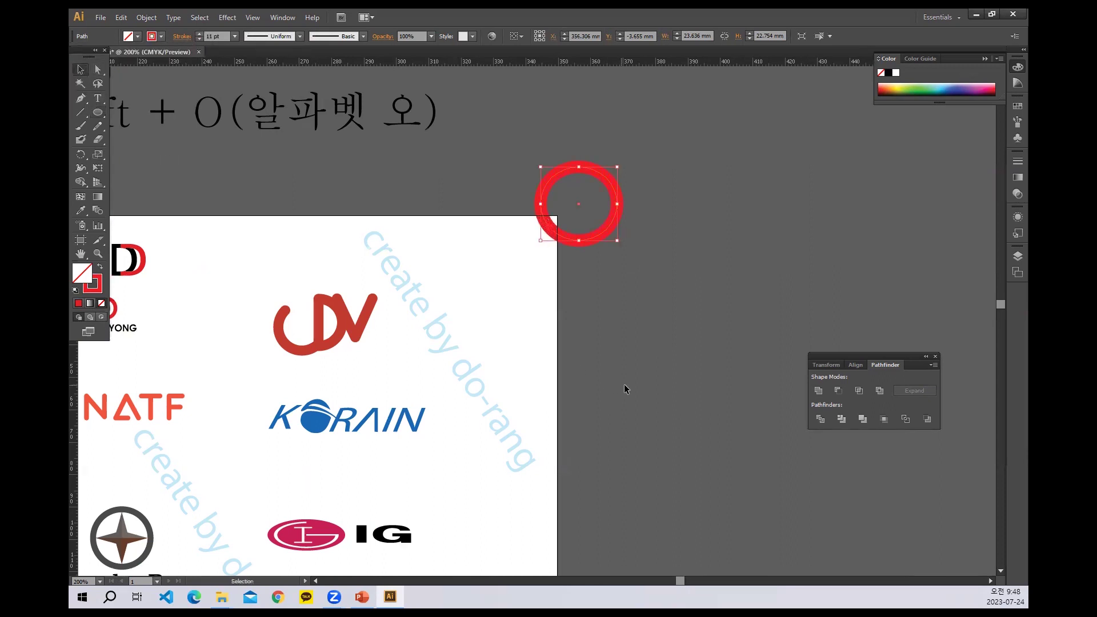
# Step: Delete the red ring's rightmost anchor point so only the open left half remains
pyautogui.click(584, 386)
pyautogui.click(97, 71)
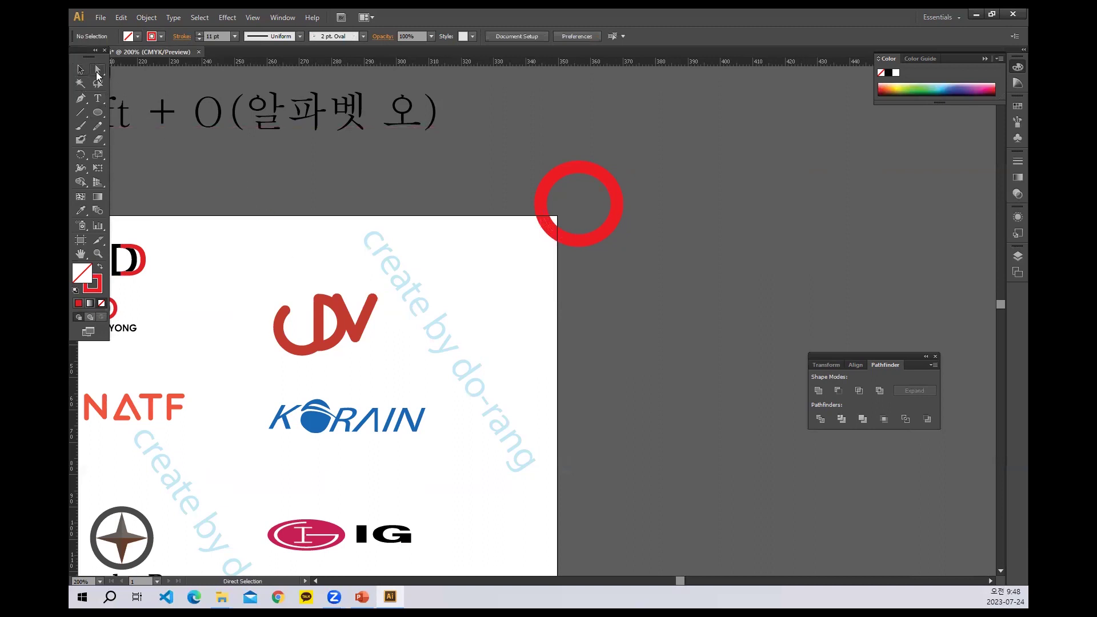
pyautogui.click(619, 204)
pyautogui.press('Delete')
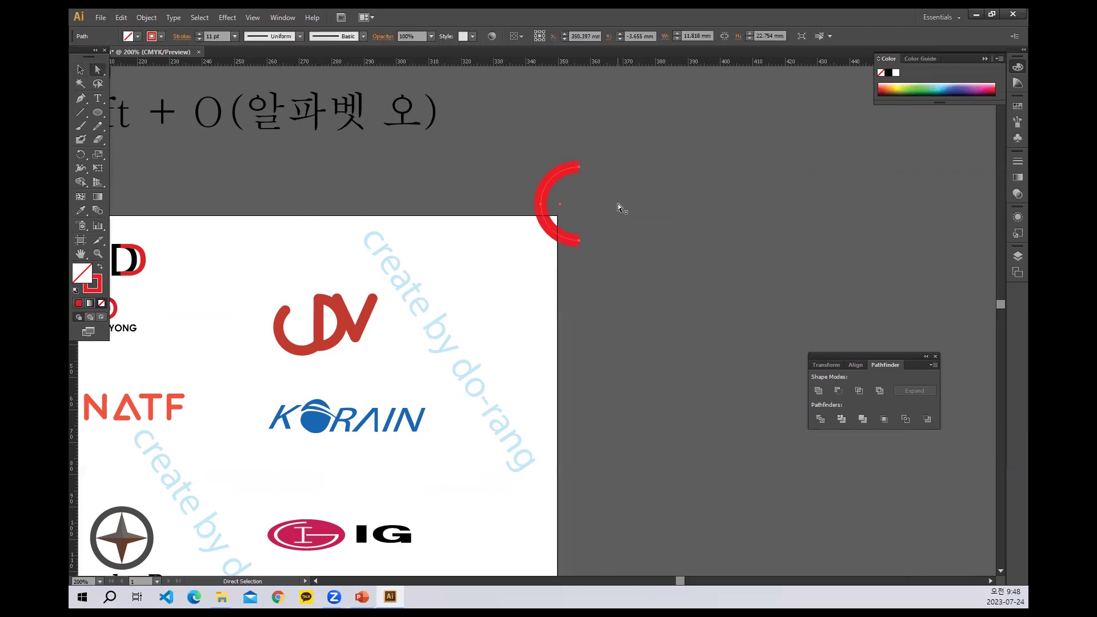
pyautogui.click(81, 69)
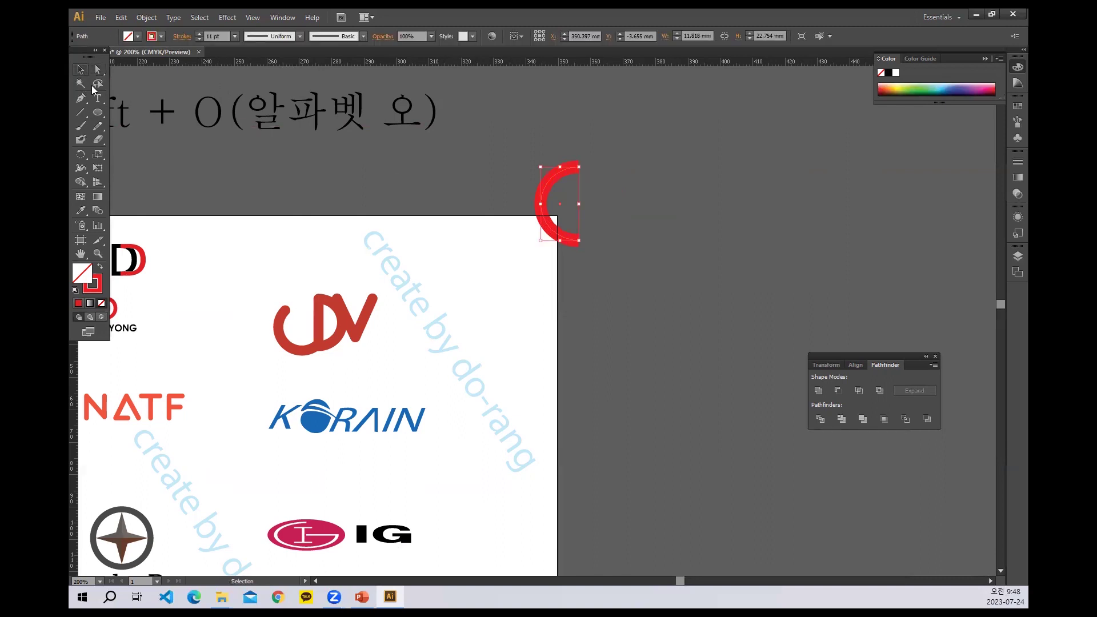
pyautogui.click(293, 315)
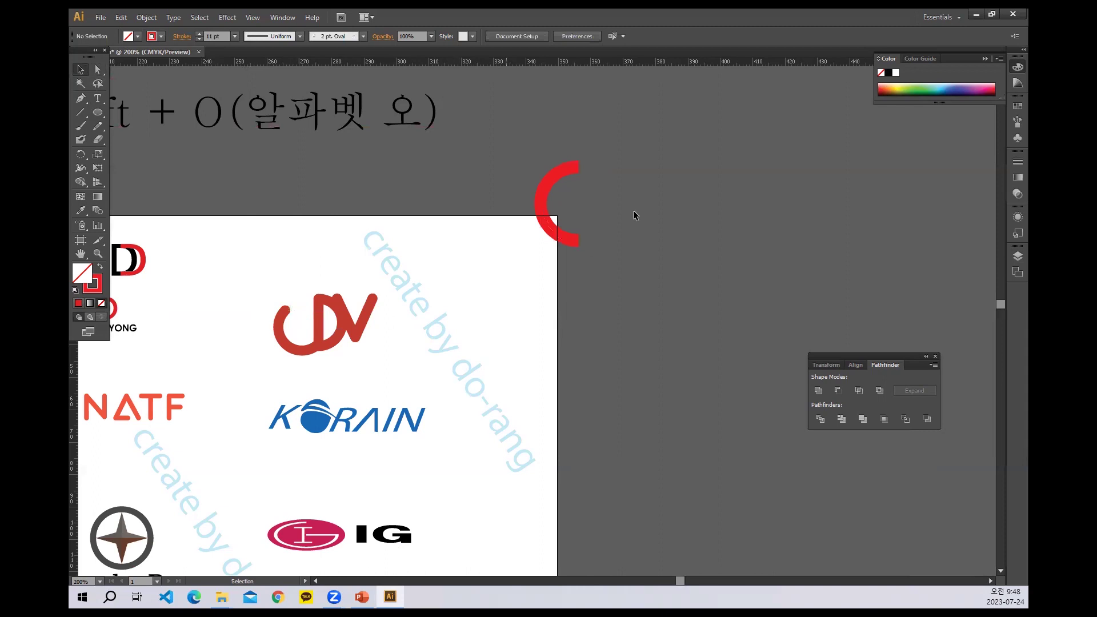
# Step: Apply round caps to the stroke ends of the red half-circle arc
pyautogui.moveTo(531, 139); pyautogui.dragTo(586, 248)
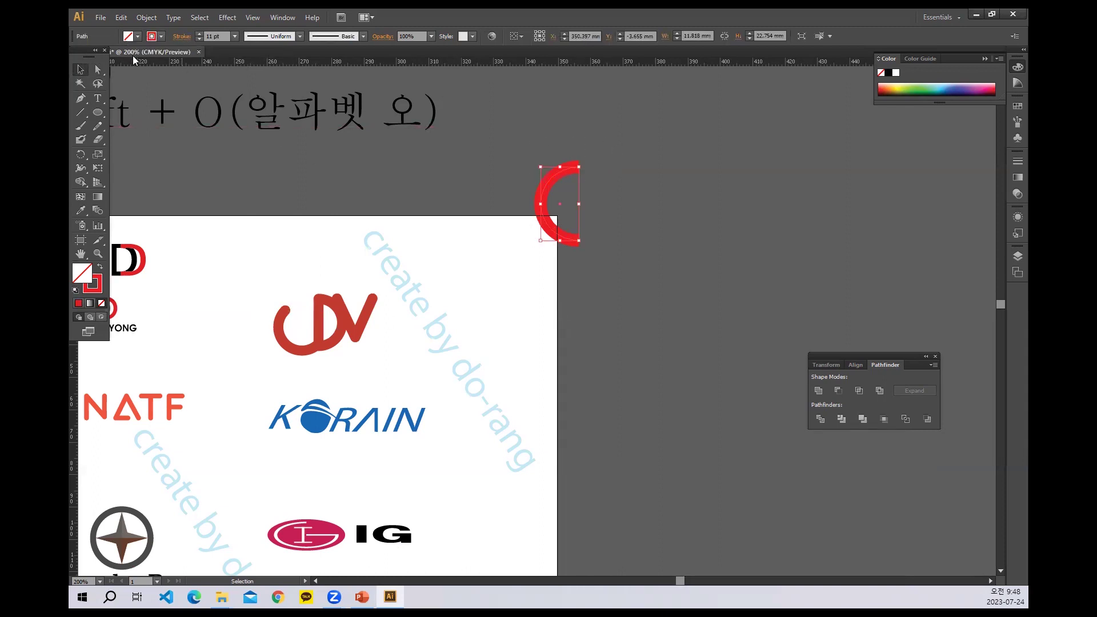
pyautogui.click(181, 37)
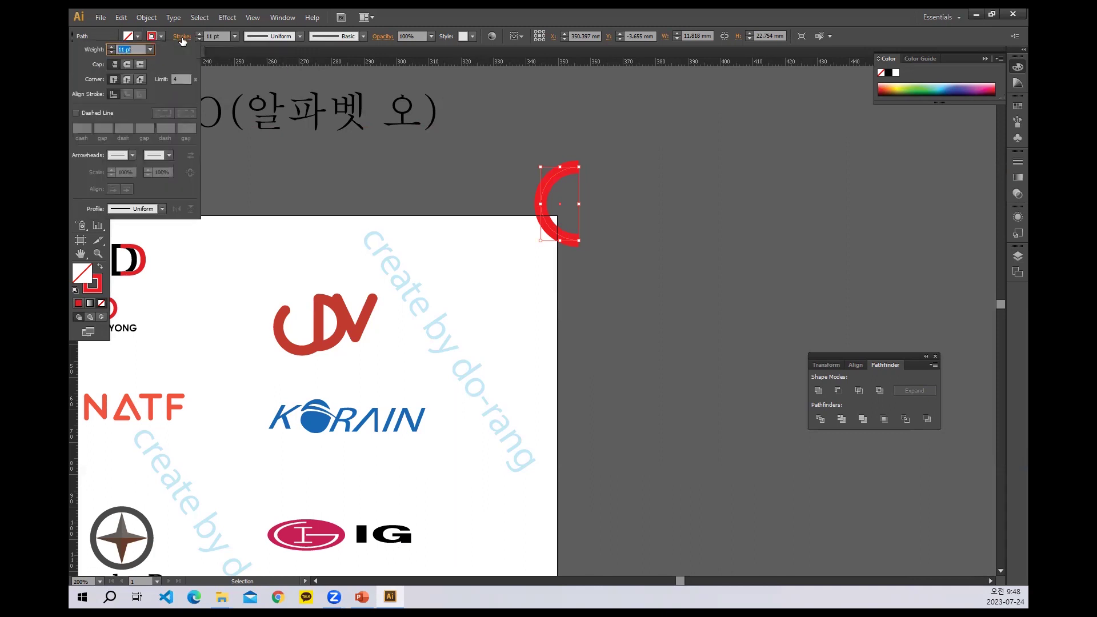
pyautogui.click(126, 64)
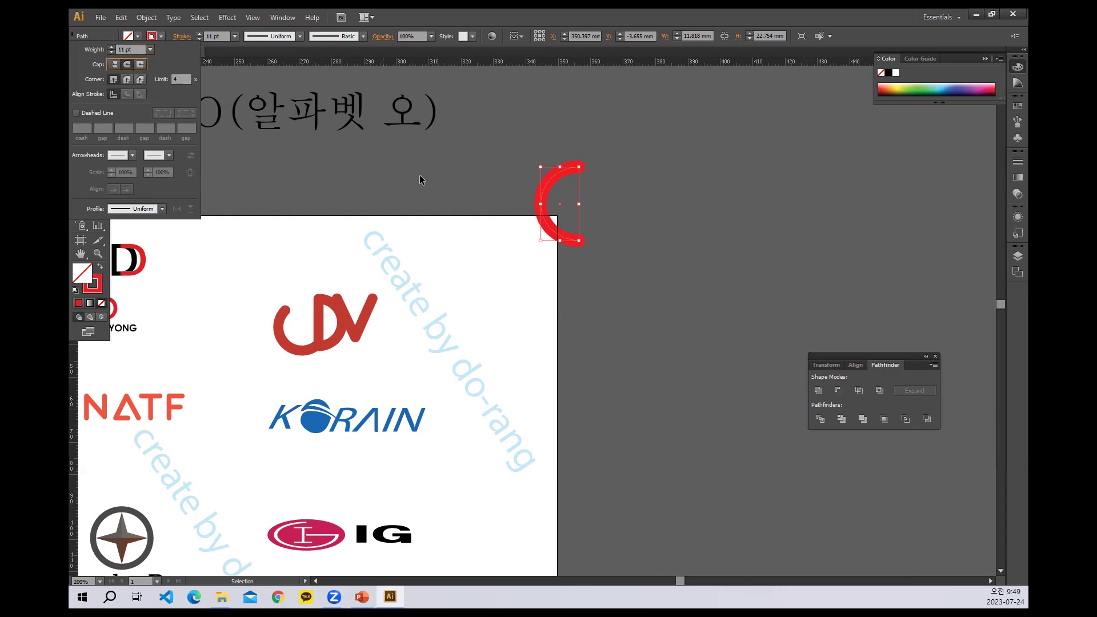
# Step: Duplicate the red arc about 20 mm to its right
pyautogui.click(606, 182)
pyautogui.click(566, 178)
pyautogui.moveTo(560, 171); pyautogui.dragTo(625, 177)
pyautogui.click(685, 275)
# Step: Add a two-line text note reading "Join" and "Ctrl + J" above the two red arcs
pyautogui.moveTo(617, 349); pyautogui.dragTo(526, 427)
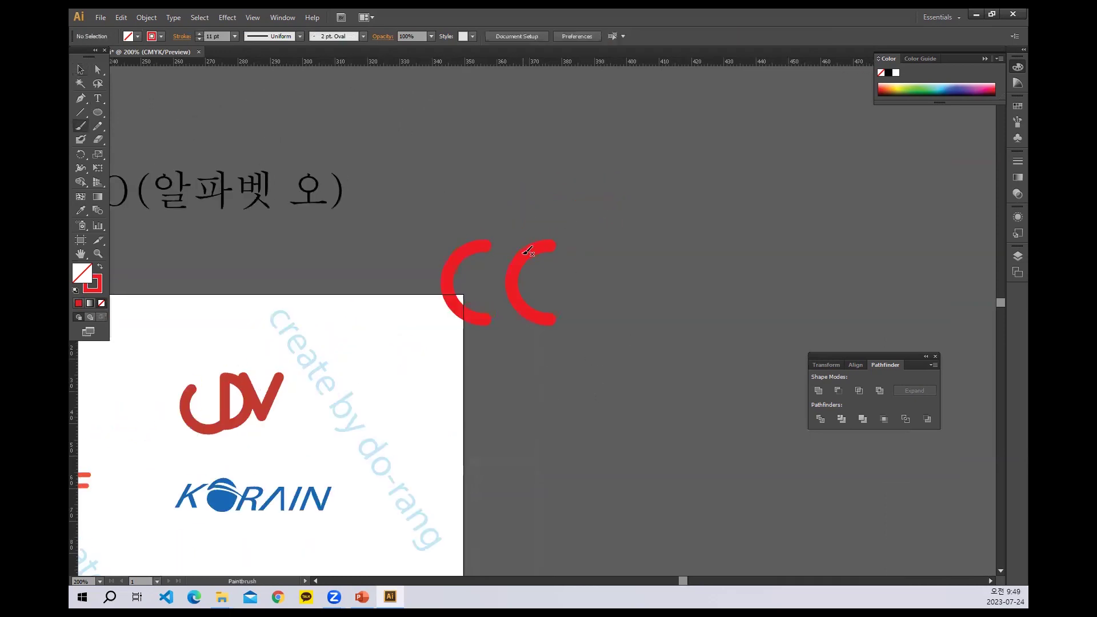
pyautogui.click(81, 69)
pyautogui.press('space')
pyautogui.moveTo(464, 204); pyautogui.dragTo(591, 253)
pyautogui.moveTo(398, 289); pyautogui.dragTo(524, 274)
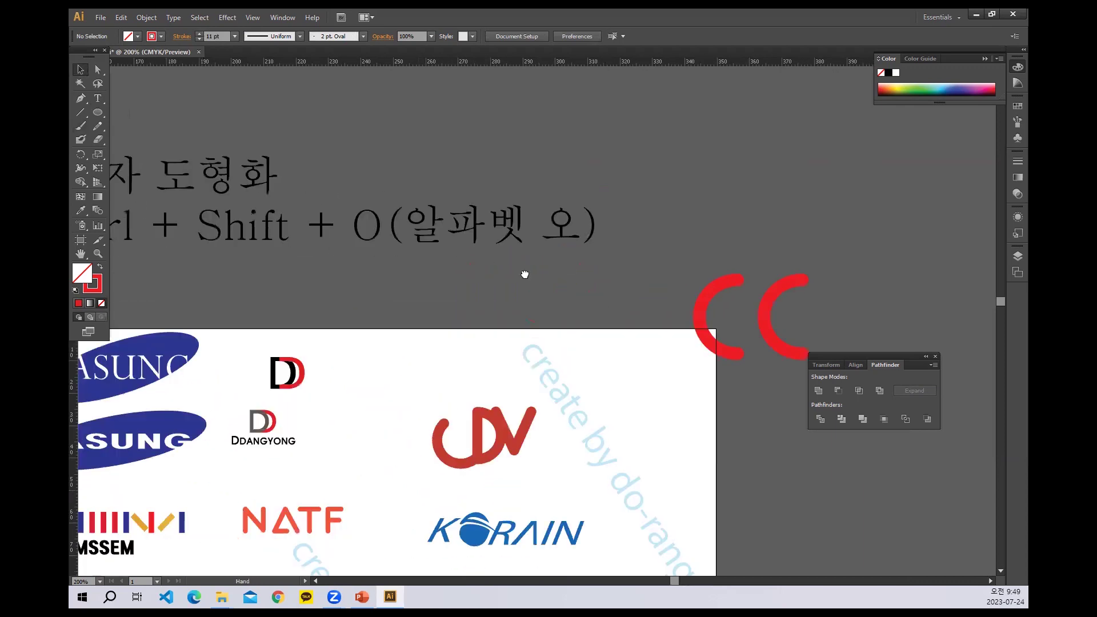
pyautogui.moveTo(619, 240); pyautogui.dragTo(618, 270)
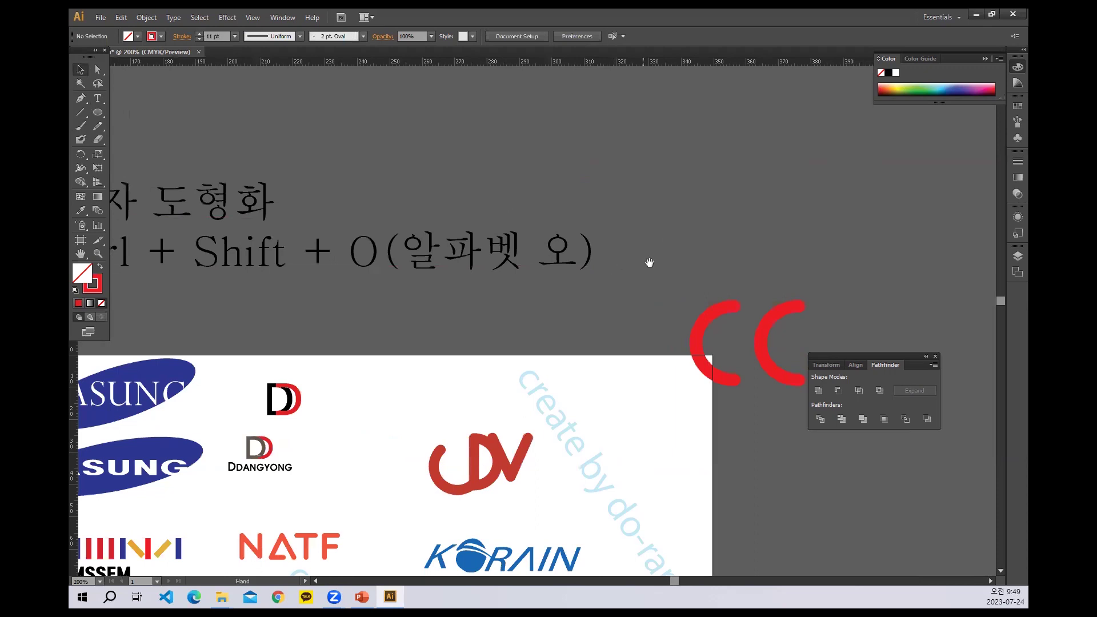
pyautogui.hscroll(2, 610, 257)
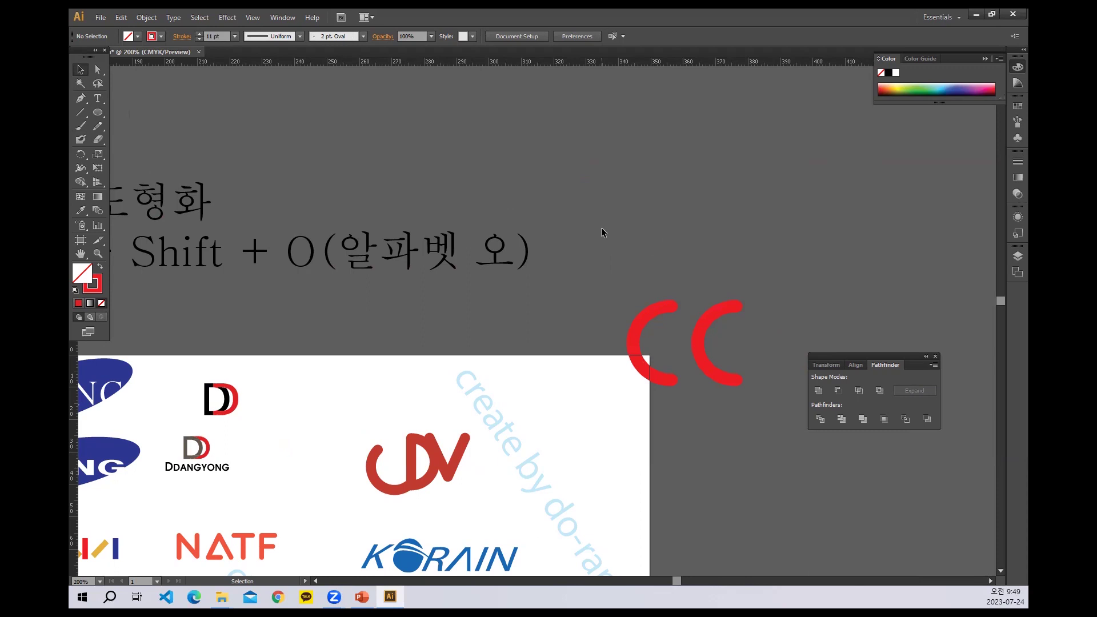
pyautogui.click(98, 98)
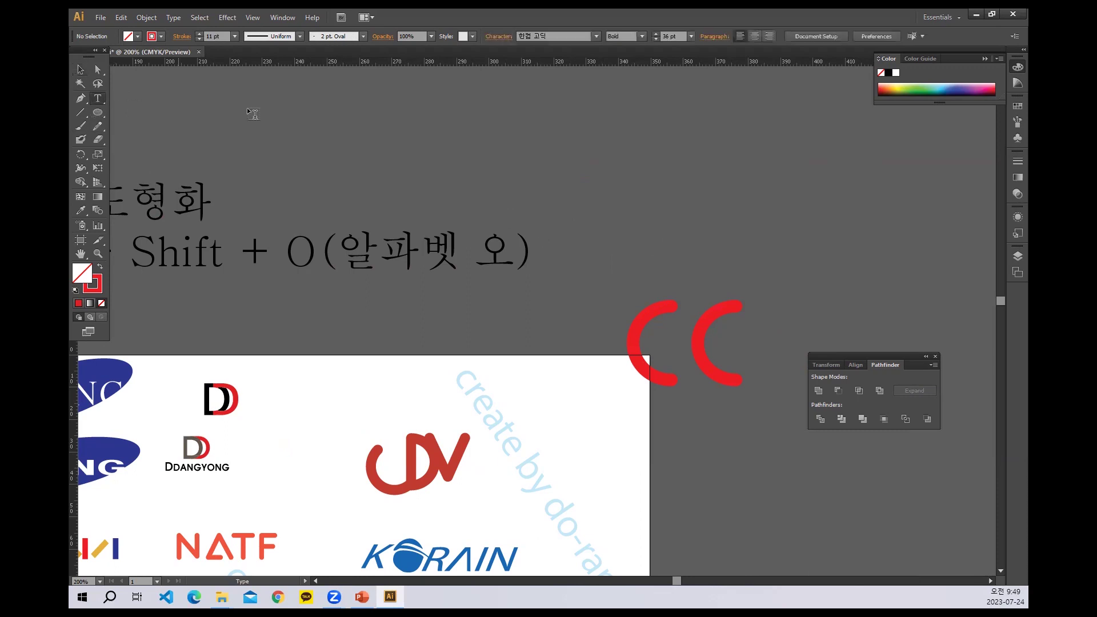
pyautogui.click(620, 172)
pyautogui.write('Join')
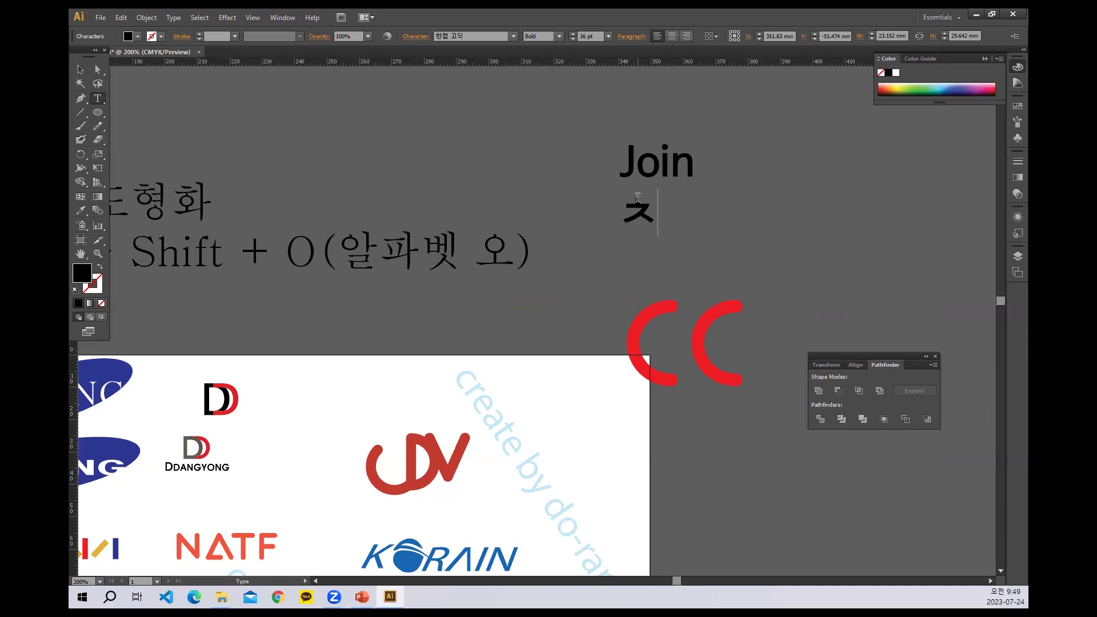
pyautogui.press('BackSpace')
pyautogui.write('Ctrl +')
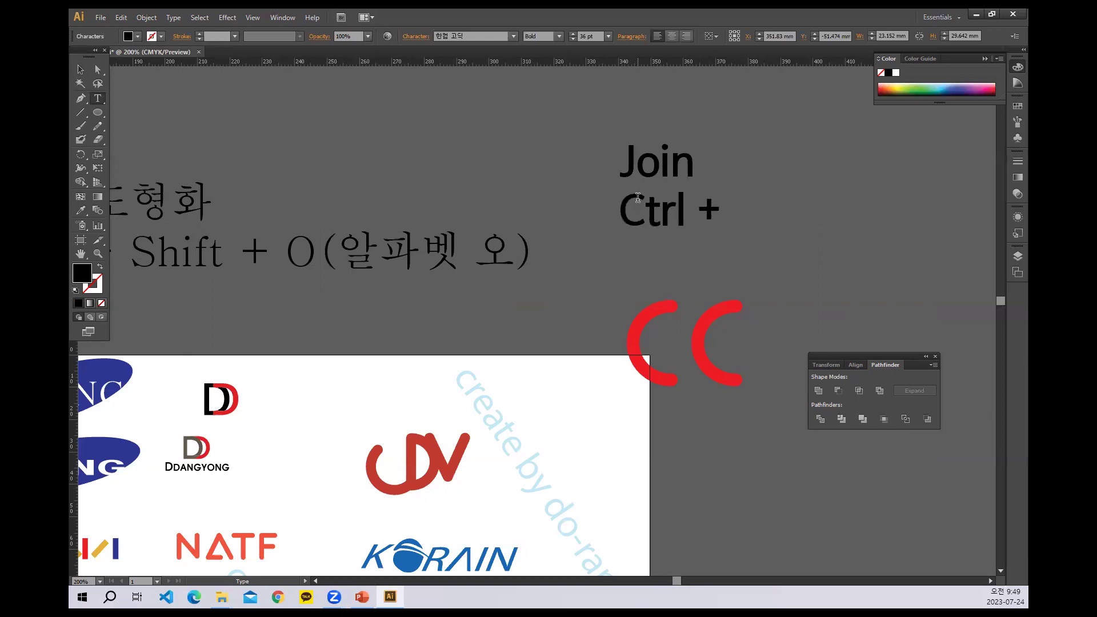
pyautogui.write(' J')
pyautogui.press('Escape')
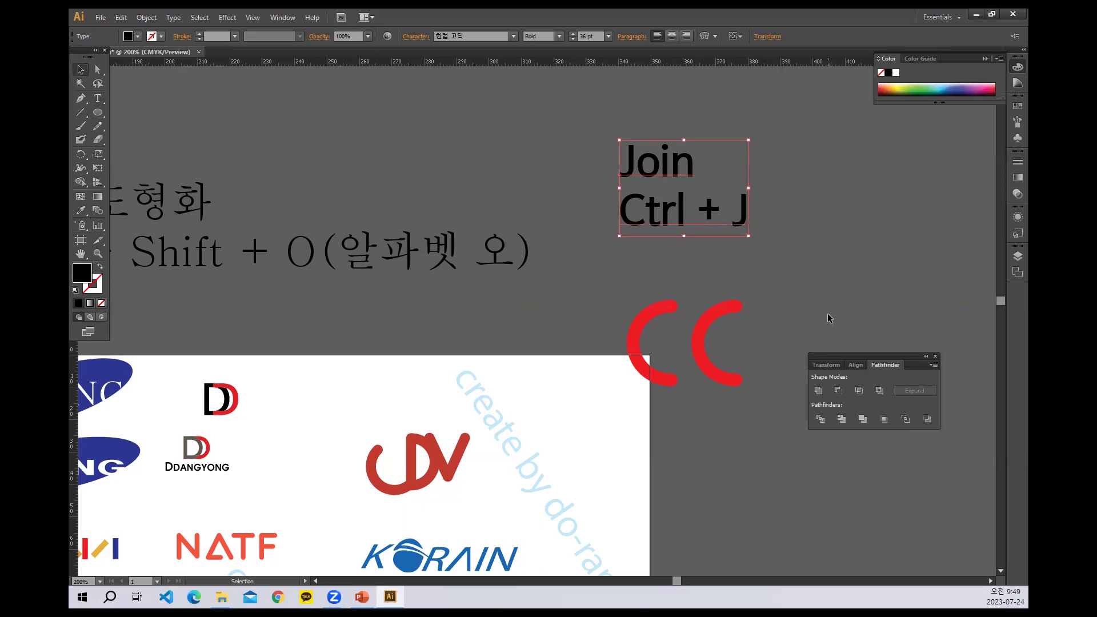
# Step: Append "(연결)" to the note's first line, directly after "Join"
pyautogui.click(694, 168)
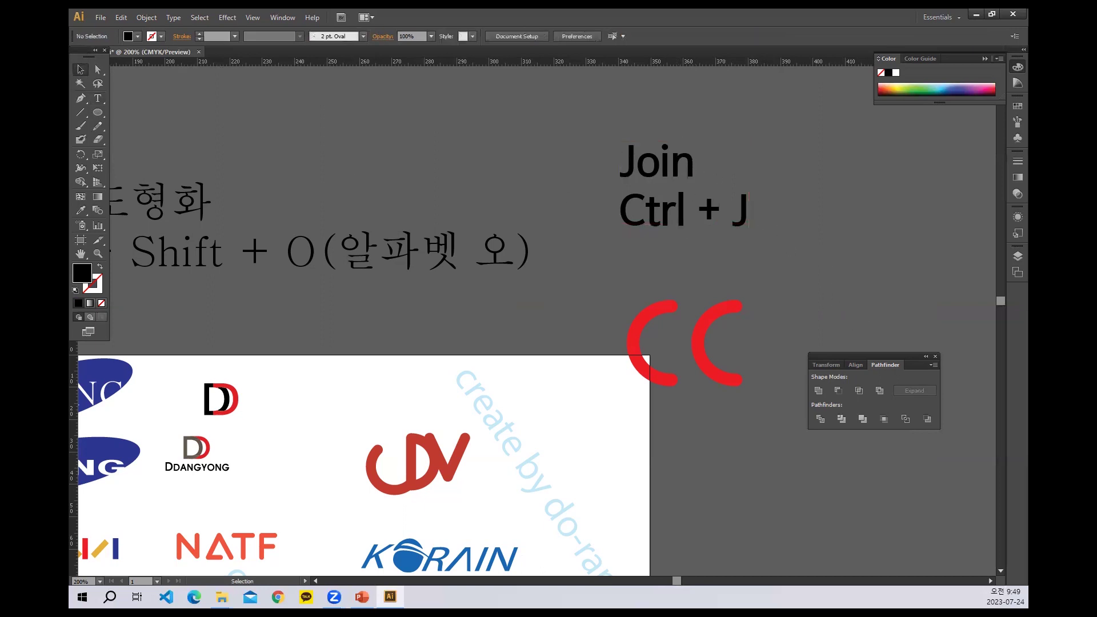
pyautogui.click(98, 98)
pyautogui.click(689, 191)
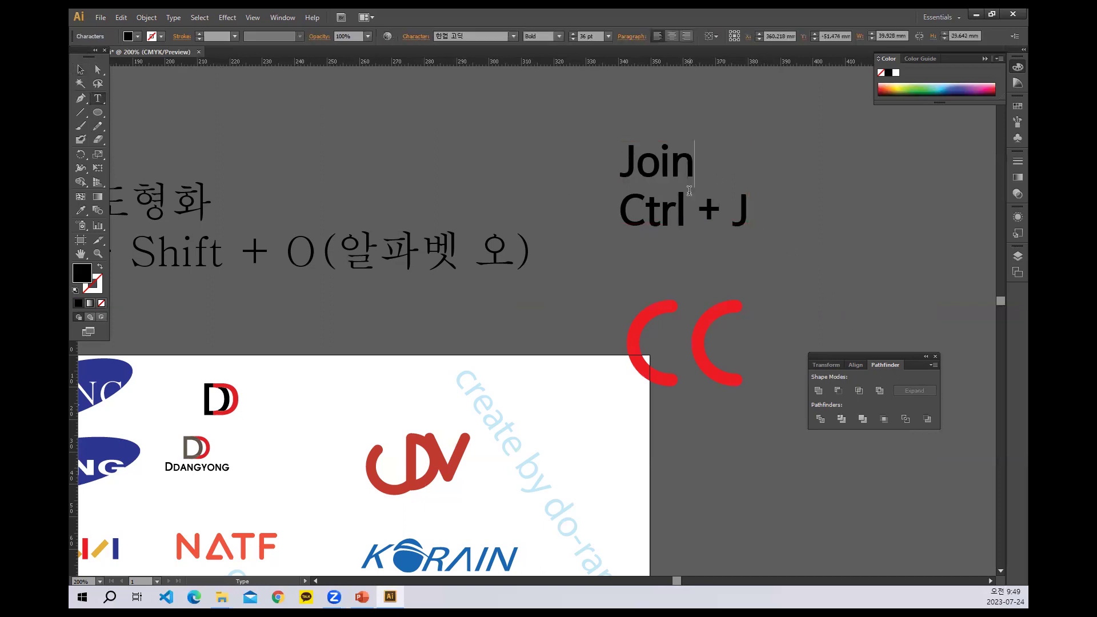
pyautogui.write('(dus')
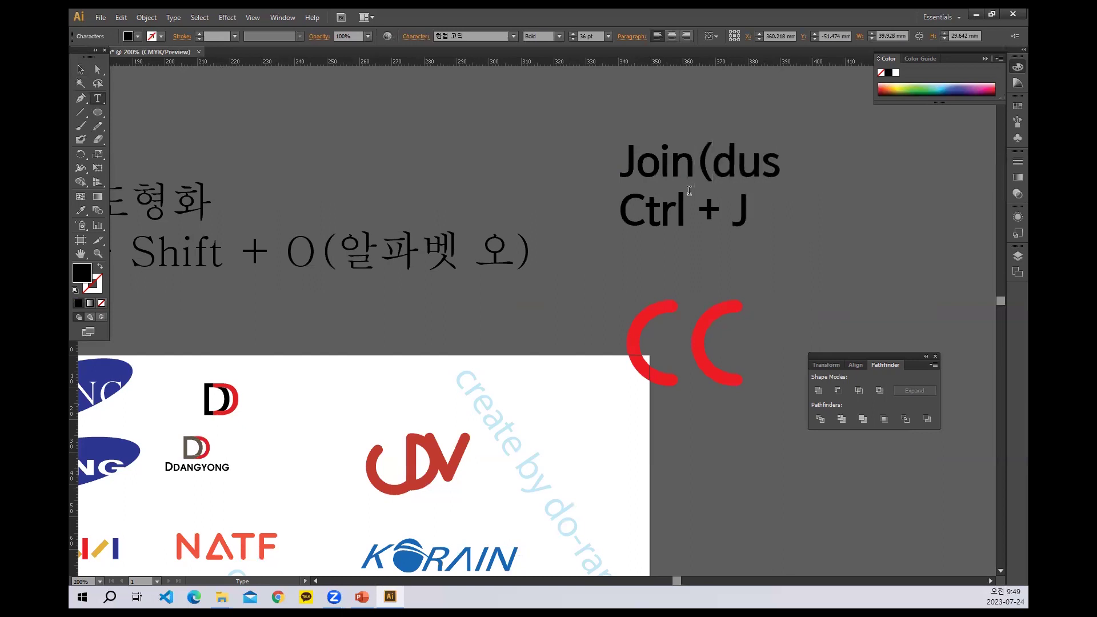
pyautogui.press('BackSpace')
pyautogui.press('BackSpace')
pyautogui.press('BackSpace')
pyautogui.write('연결')
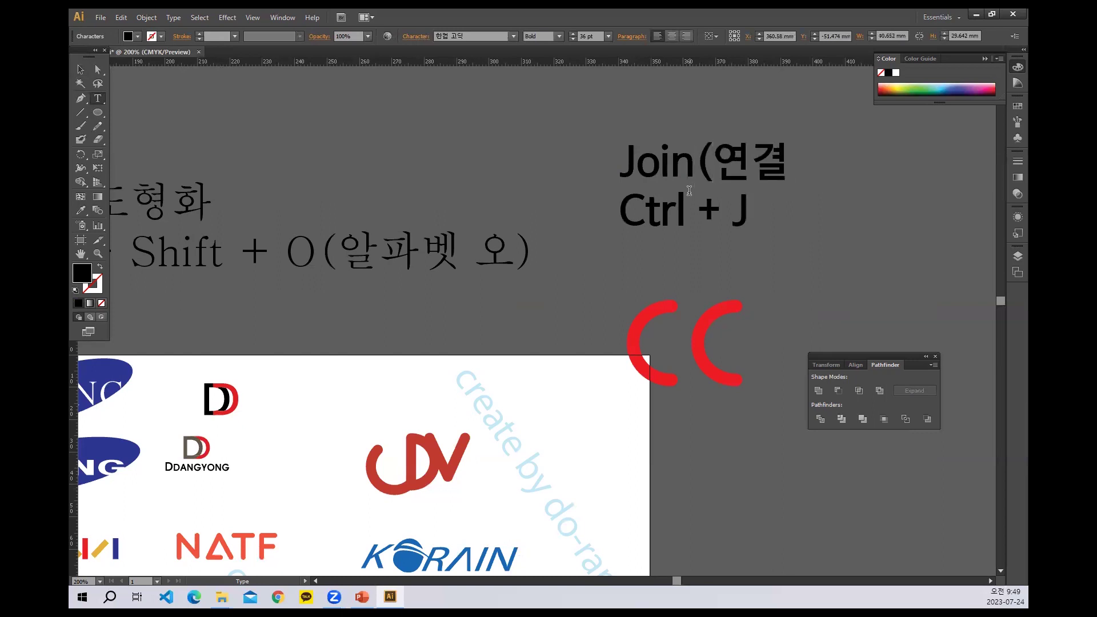
pyautogui.write(')')
pyautogui.press('Escape')
# Step: Try joining the two open endpoints of the copied arc with a straight segment, and undo it
pyautogui.moveTo(775, 271); pyautogui.dragTo(755, 312)
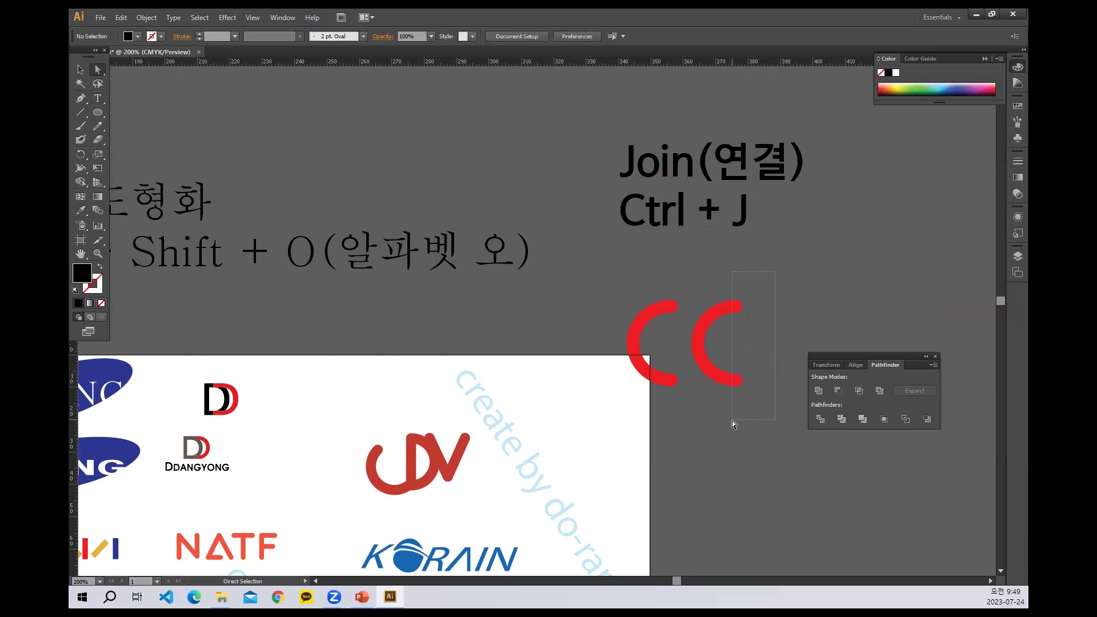
pyautogui.moveTo(732, 421); pyautogui.dragTo(732, 422)
pyautogui.click(736, 337)
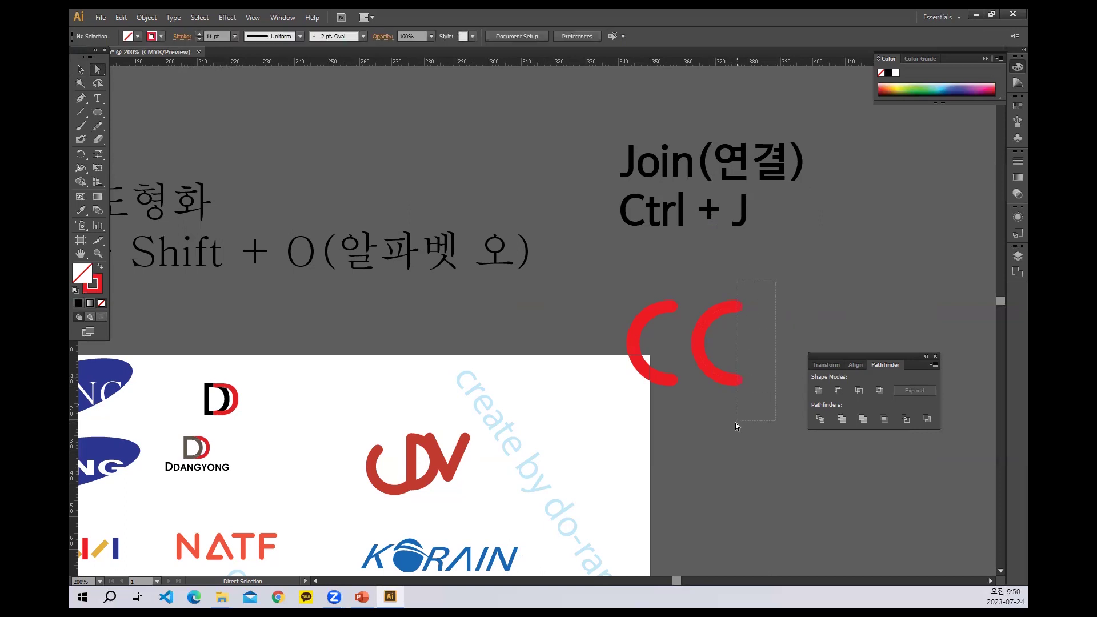
pyautogui.moveTo(727, 429); pyautogui.dragTo(728, 430)
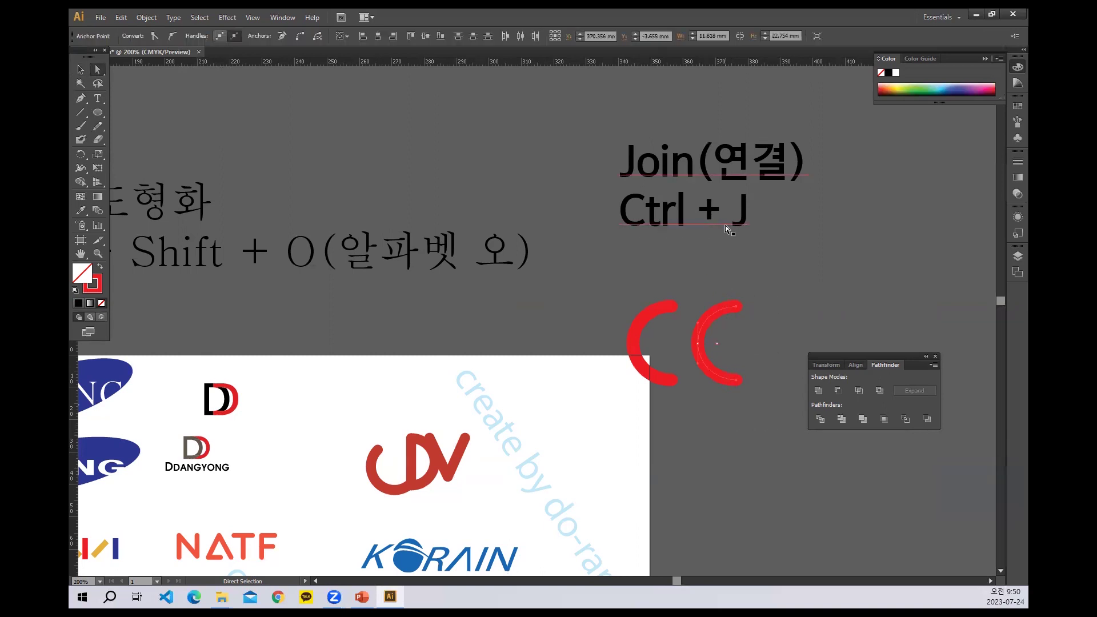
pyautogui.hotkey('ctrl', 'j')
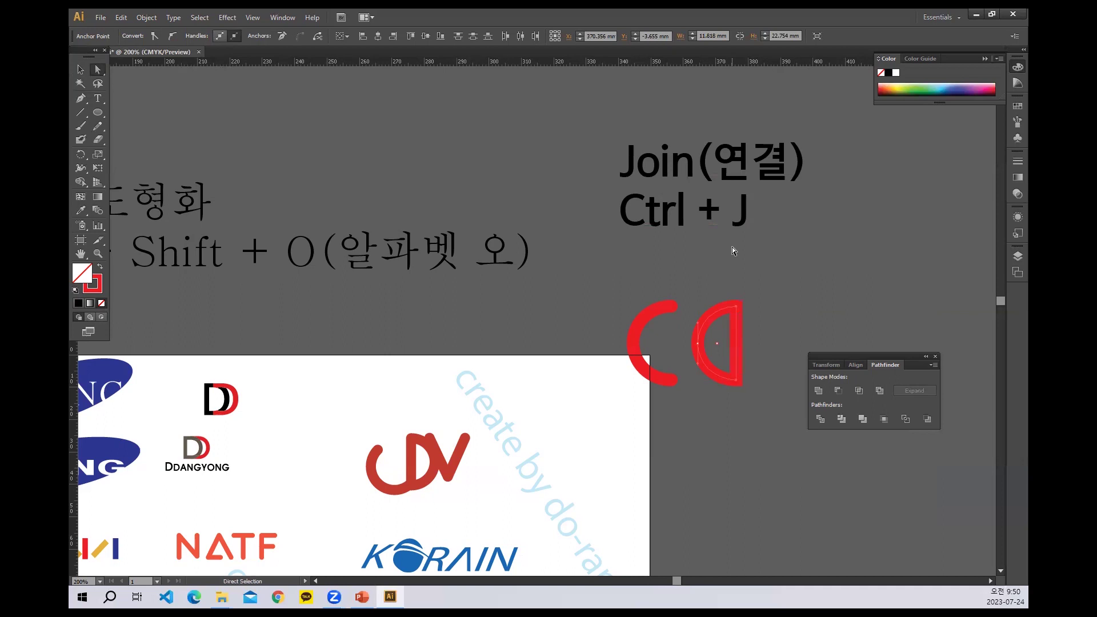
pyautogui.hotkey('ctrl', 'z')
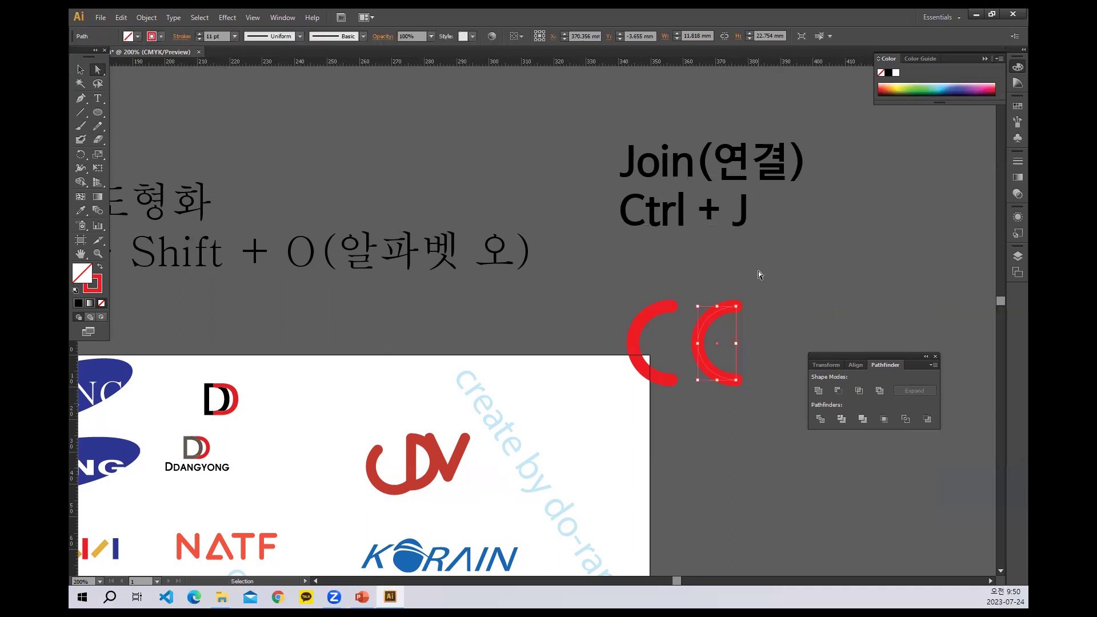
pyautogui.click(790, 275)
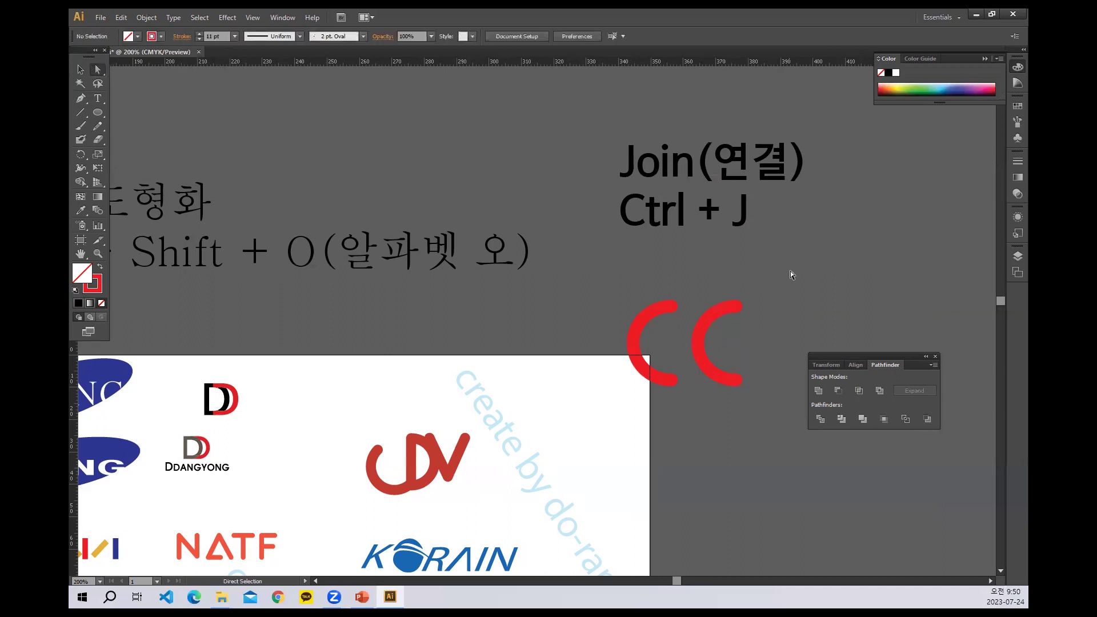
# Step: Join the copied arc's endpoints again, select the closed half-circle and undo the join
pyautogui.moveTo(722, 416); pyautogui.dragTo(721, 419)
pyautogui.hotkey('ctrl', 'j')
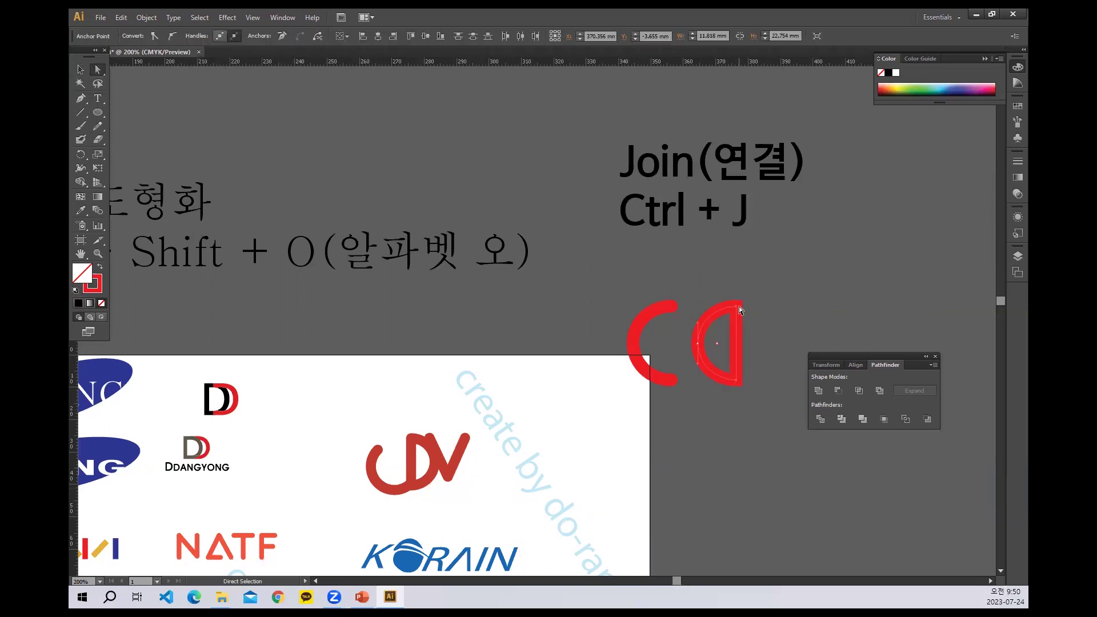
pyautogui.click(80, 70)
pyautogui.click(784, 279)
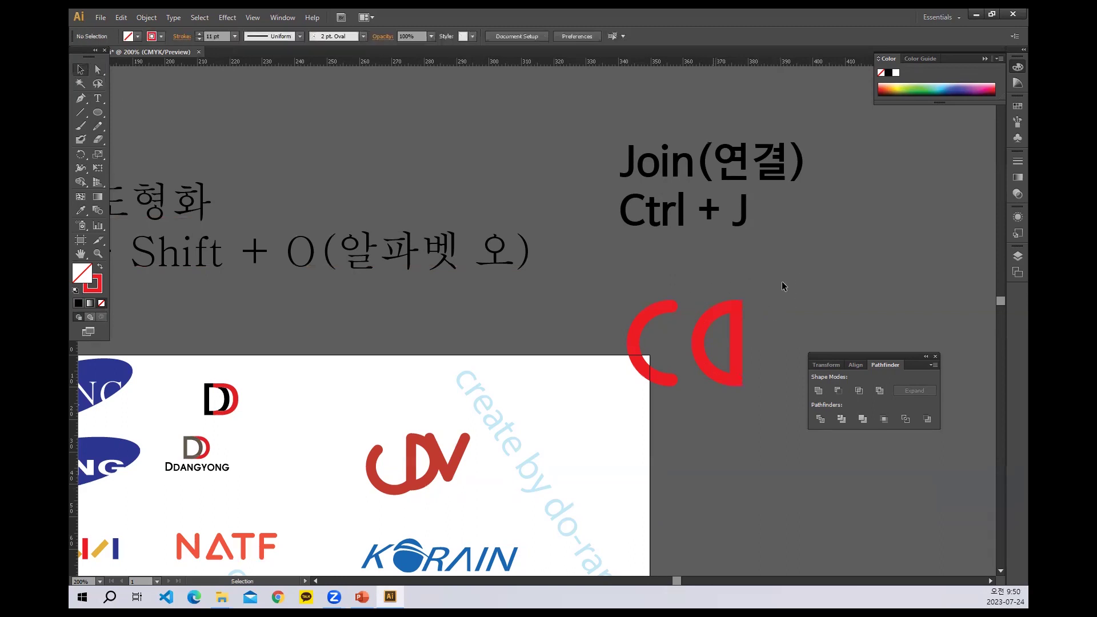
pyautogui.moveTo(713, 373); pyautogui.dragTo(713, 374)
pyautogui.click(98, 69)
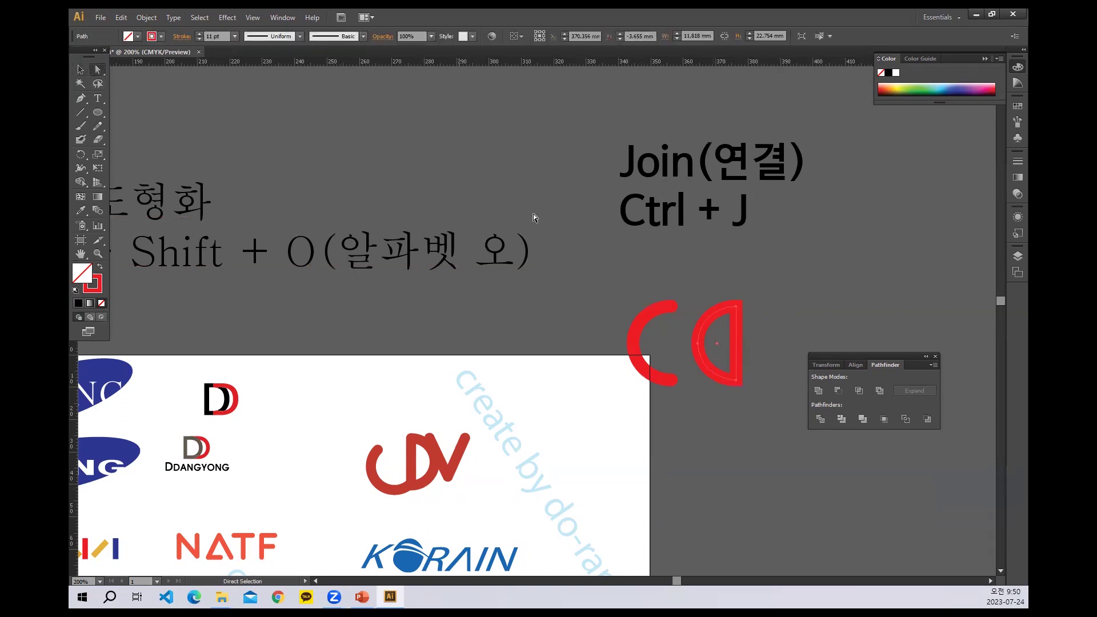
pyautogui.hotkey('ctrl', 'z')
# Step: Select the copied arc's upper and lower endpoints and join them into a closed D-like half-circle
pyautogui.moveTo(775, 265); pyautogui.dragTo(728, 426)
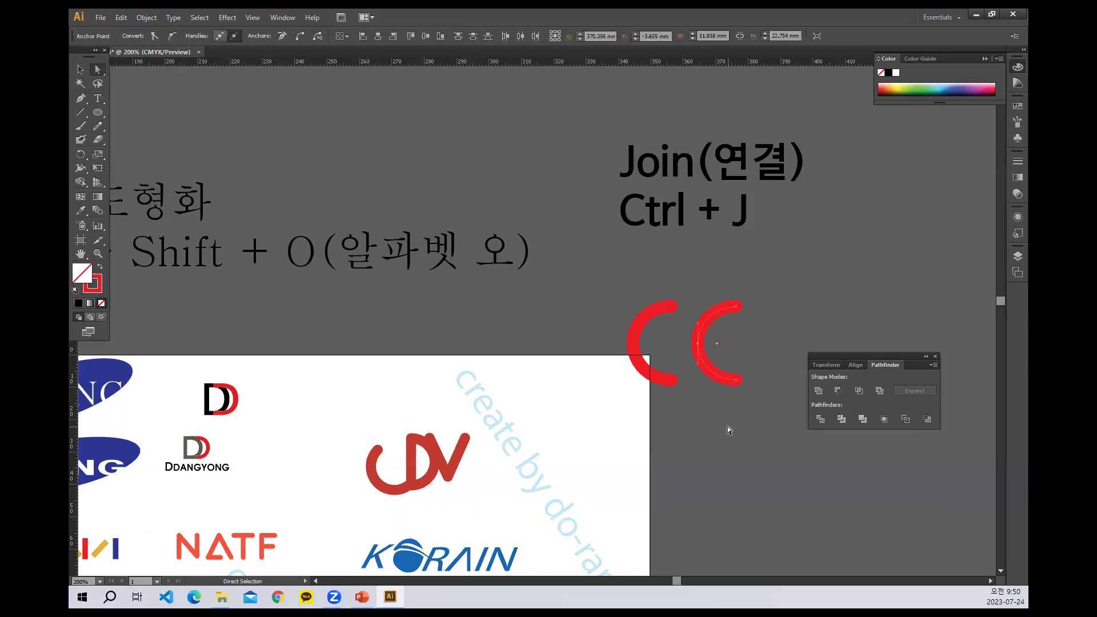
pyautogui.hotkey('ctrl', 'j')
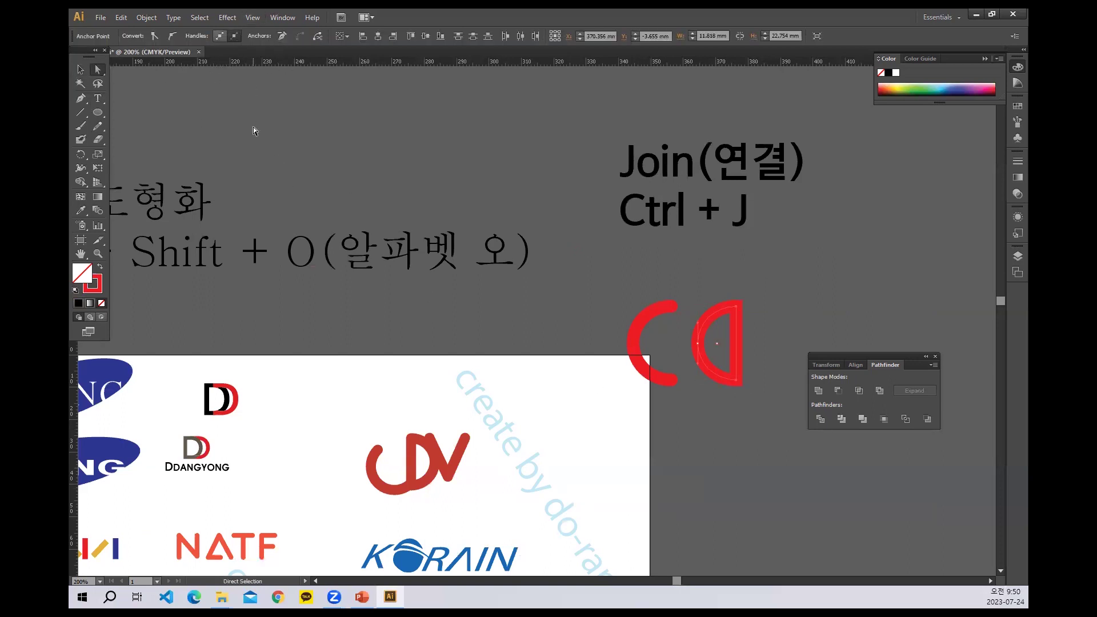
# Step: Give the closed half-circle's stroke round corner joins and rotate it into a slightly slanted letter D beside the C-shaped arc
pyautogui.click(824, 254)
pyautogui.click(84, 69)
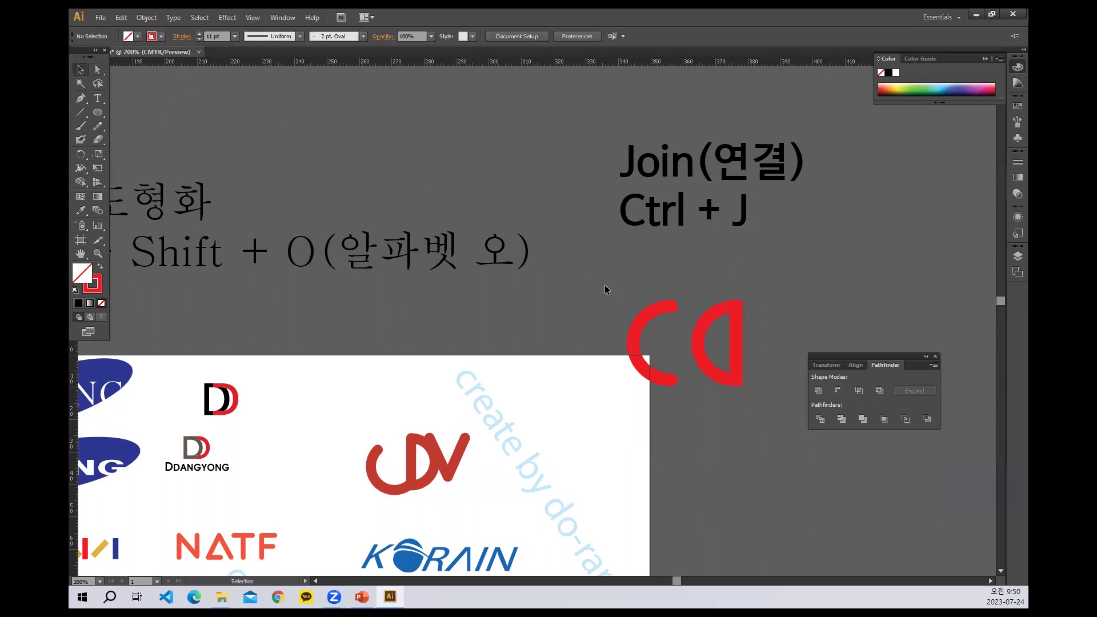
pyautogui.click(712, 358)
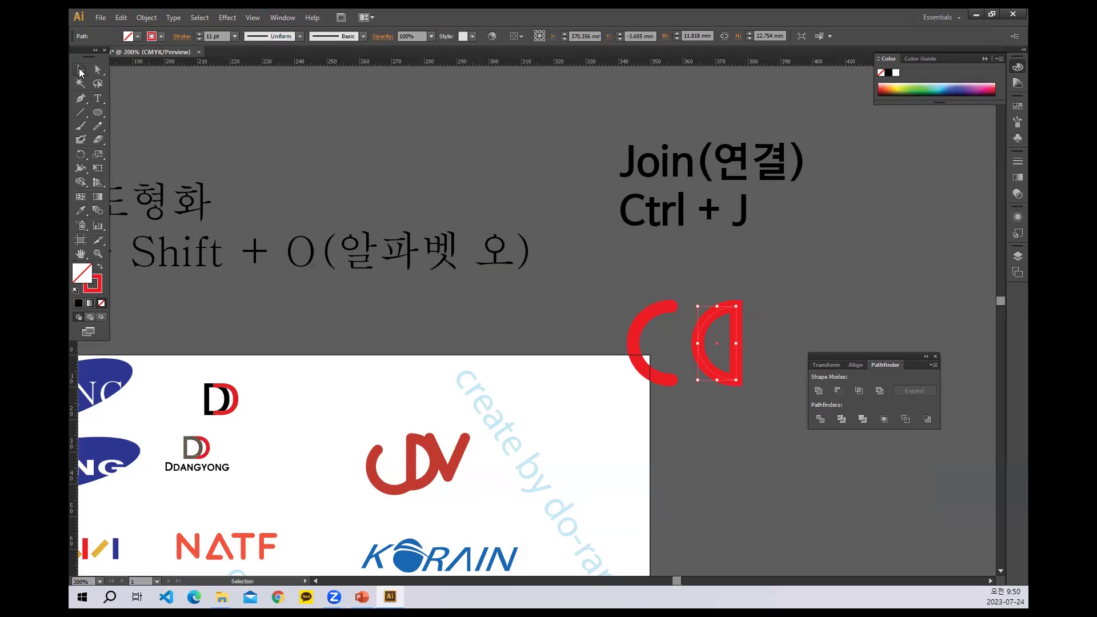
pyautogui.click(785, 273)
pyautogui.moveTo(696, 332); pyautogui.dragTo(697, 332)
pyautogui.click(181, 38)
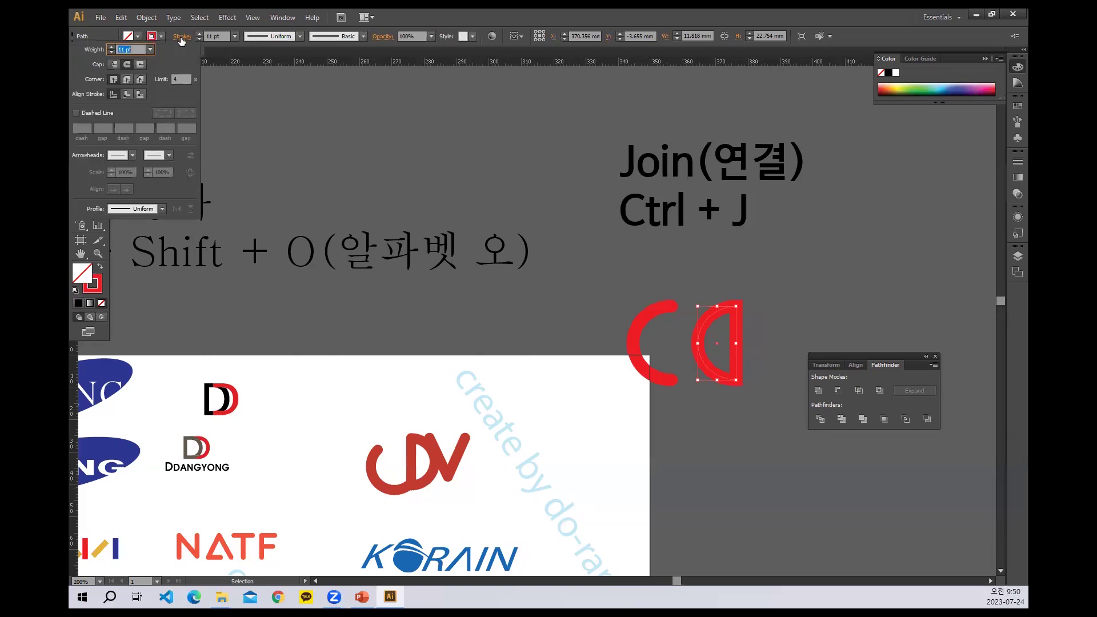
pyautogui.click(127, 79)
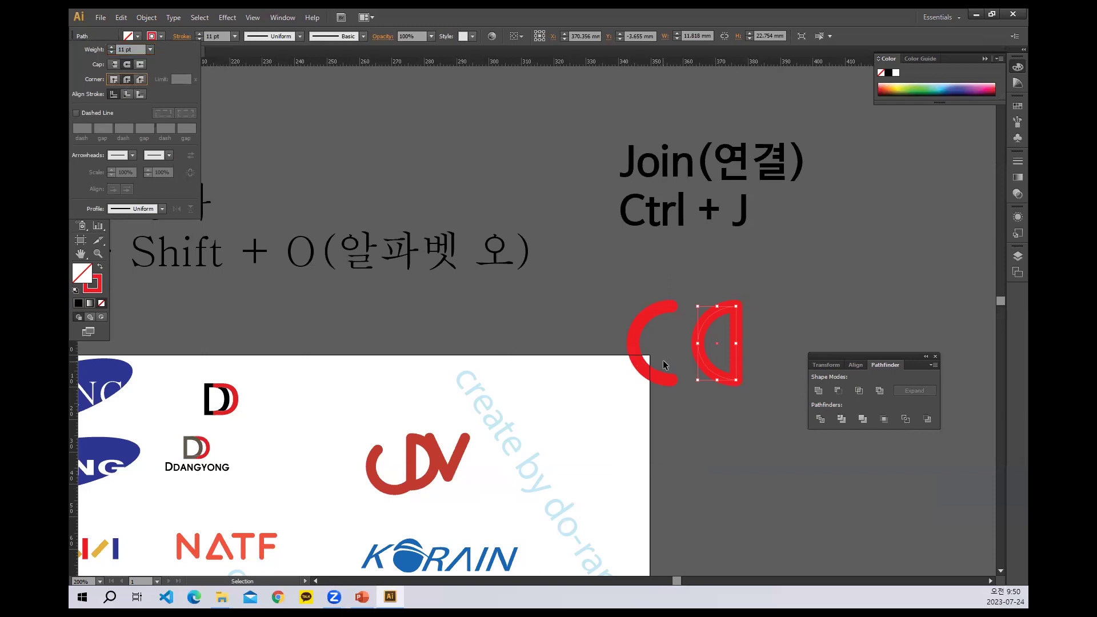
pyautogui.click(697, 328)
pyautogui.moveTo(691, 303); pyautogui.dragTo(563, 358)
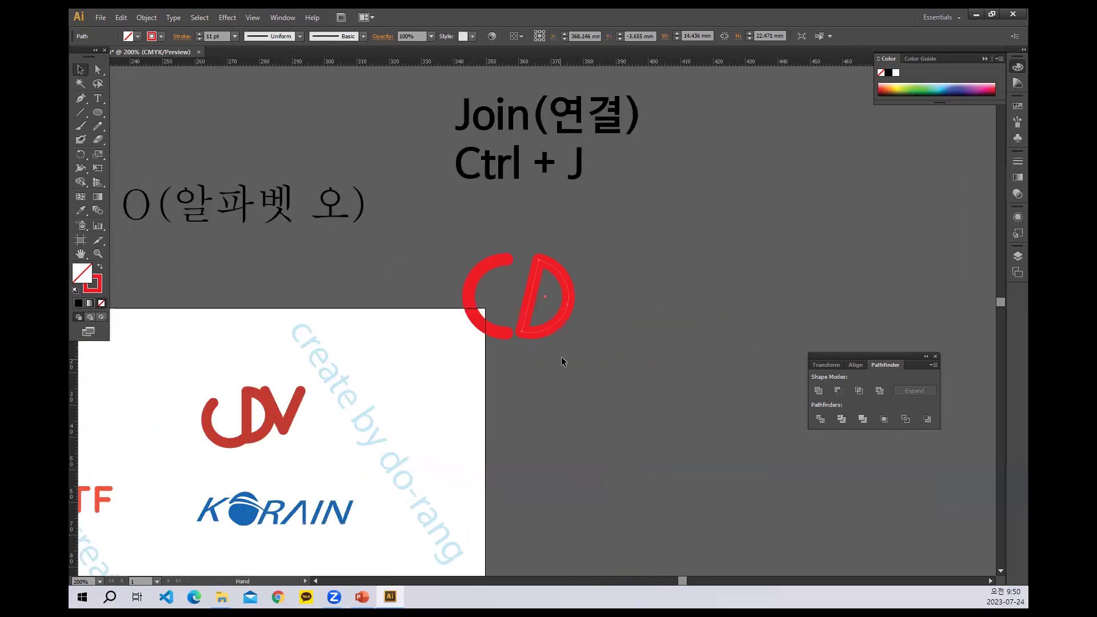
# Step: Draw a two-segment V with the Pen tool beside the D, matching the letters' height
pyautogui.click(80, 97)
pyautogui.click(585, 254)
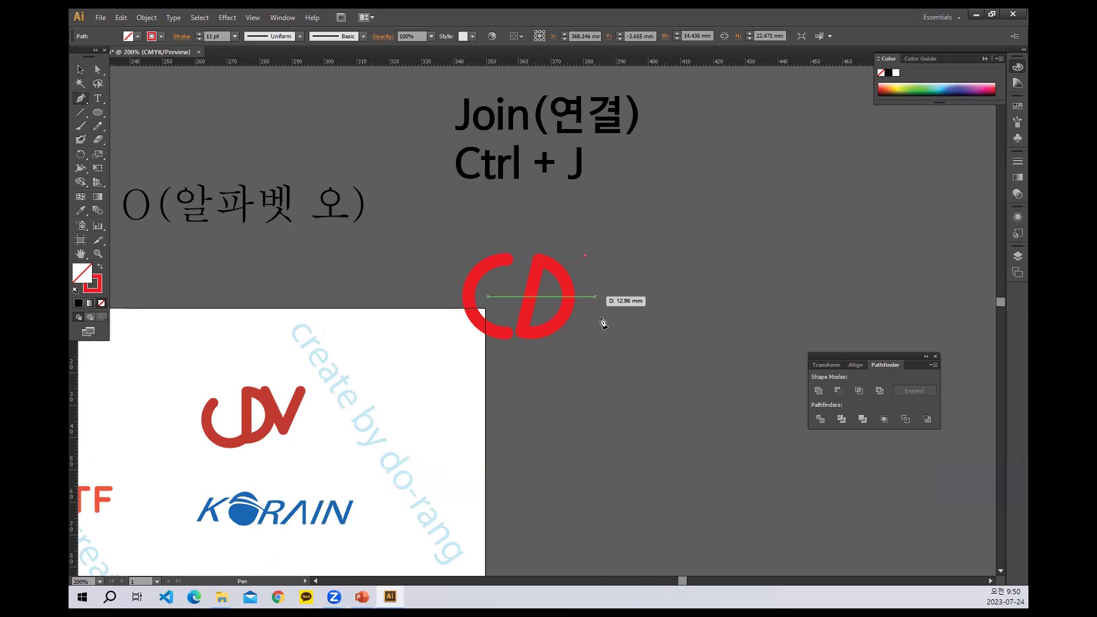
pyautogui.click(604, 330)
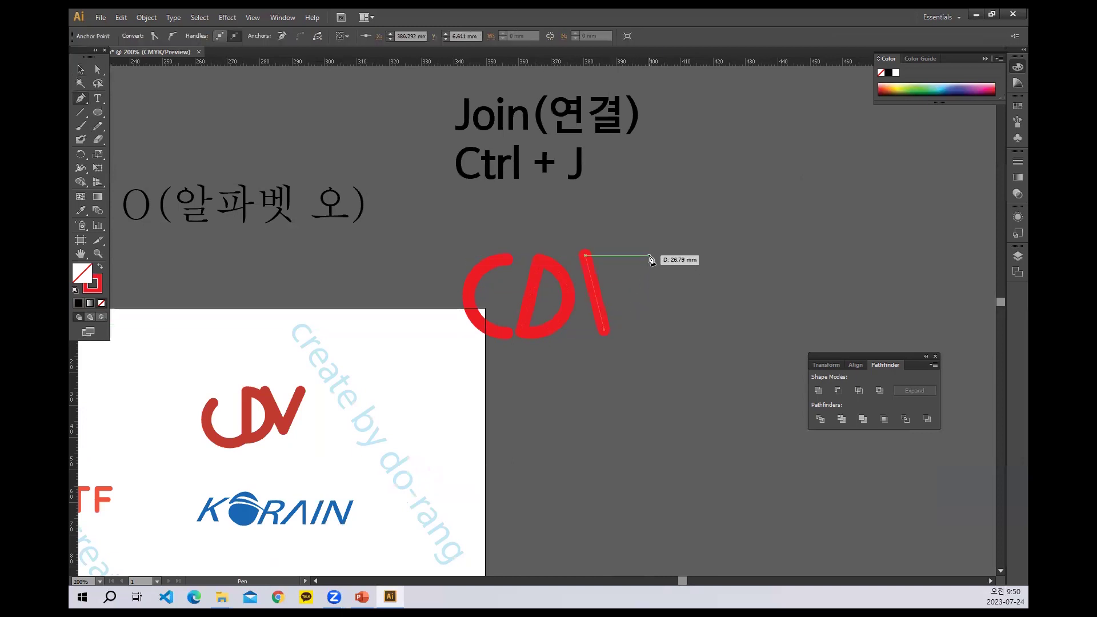
pyautogui.click(650, 253)
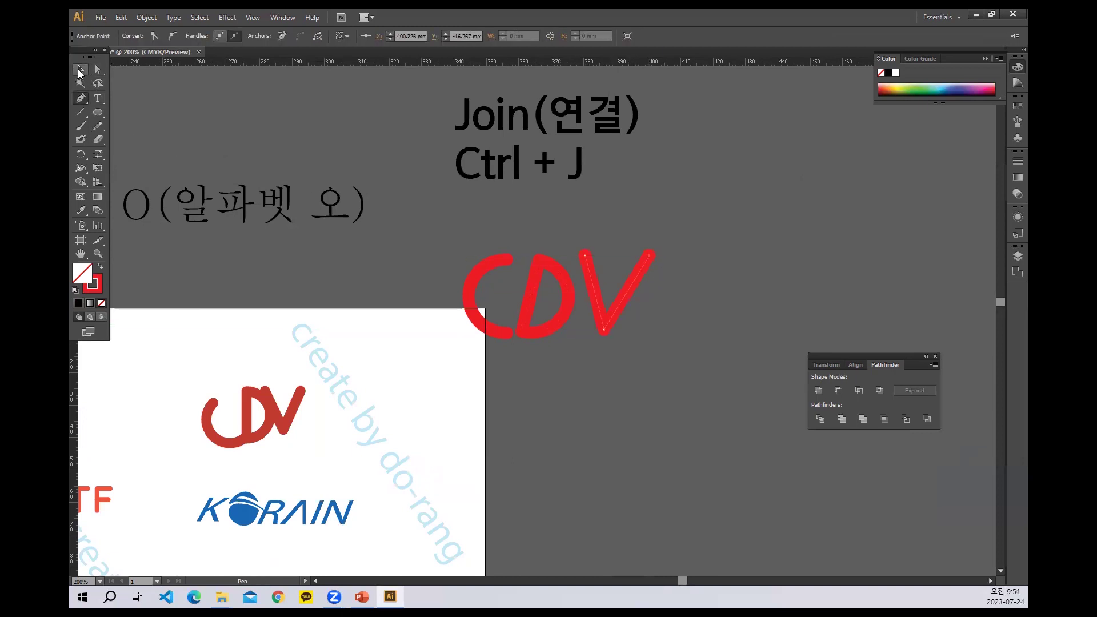
# Step: Move the V's upper-right endpoint slightly down and inward with Direct Selection, and clear the selection
pyautogui.click(97, 69)
pyautogui.click(621, 229)
pyautogui.moveTo(621, 229); pyautogui.dragTo(644, 261)
pyautogui.click(618, 239)
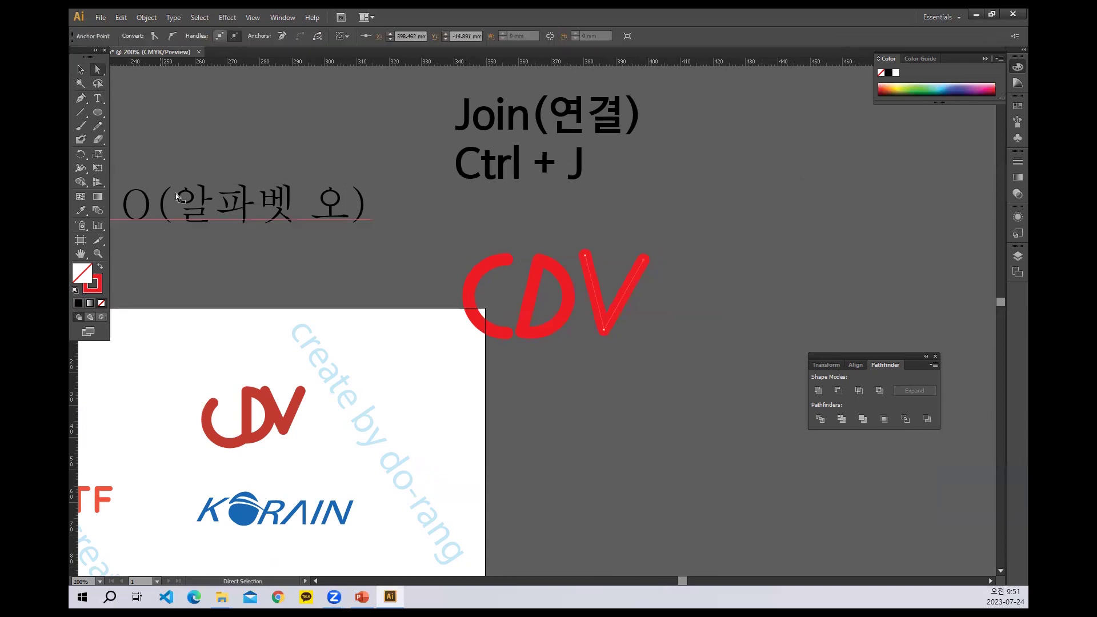
pyautogui.click(80, 69)
pyautogui.hotkey('ctrl', 'shift', 'a')
# Step: Add the text "BL" beside the baskin lobbins logo and move it slightly lower
pyautogui.moveTo(394, 345); pyautogui.dragTo(820, 302)
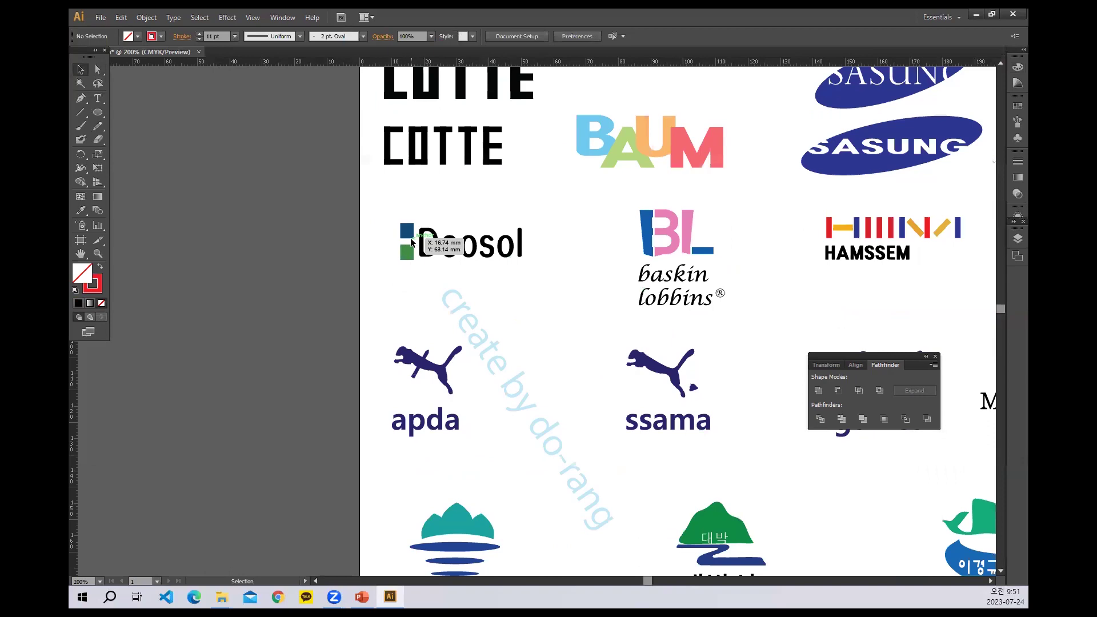
pyautogui.moveTo(607, 263); pyautogui.dragTo(426, 265)
pyautogui.moveTo(579, 288); pyautogui.dragTo(338, 346)
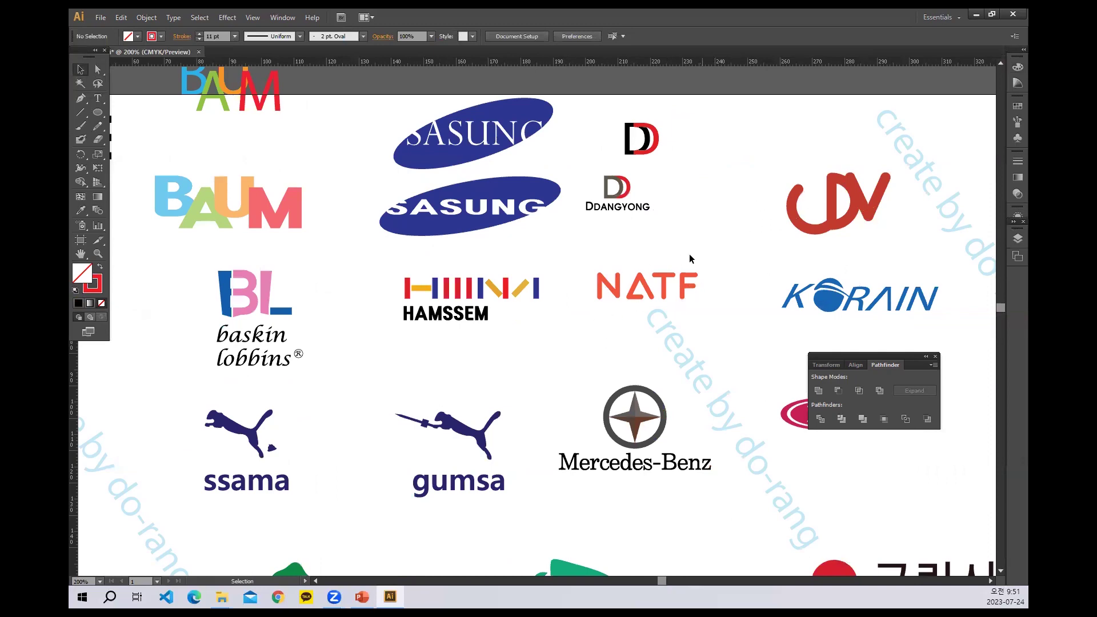
pyautogui.moveTo(208, 300); pyautogui.dragTo(416, 246)
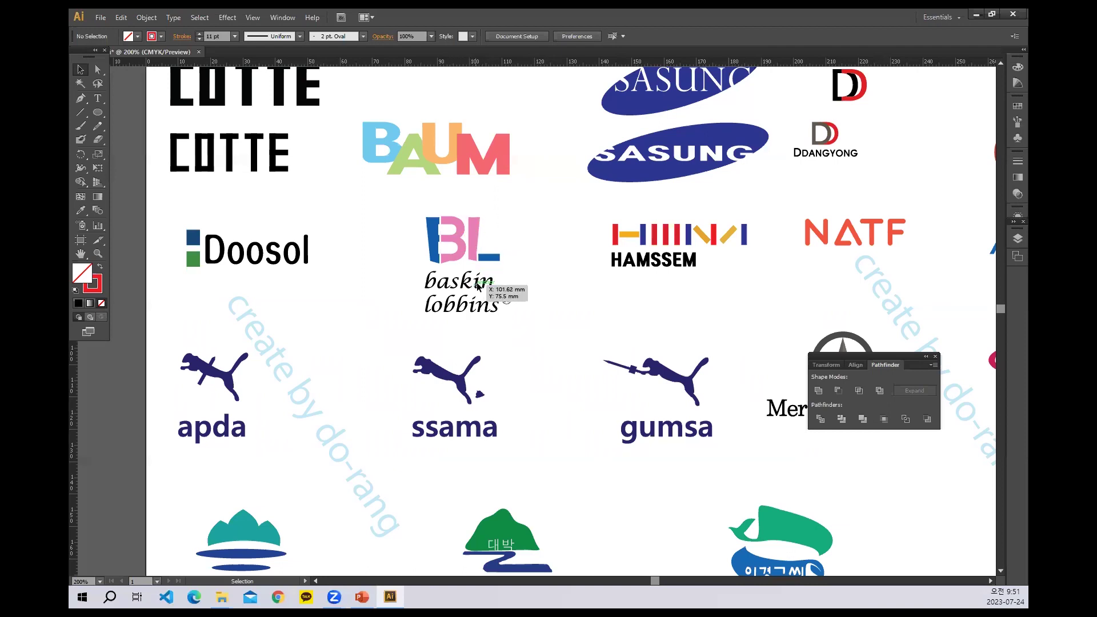
pyautogui.moveTo(483, 303); pyautogui.dragTo(379, 303)
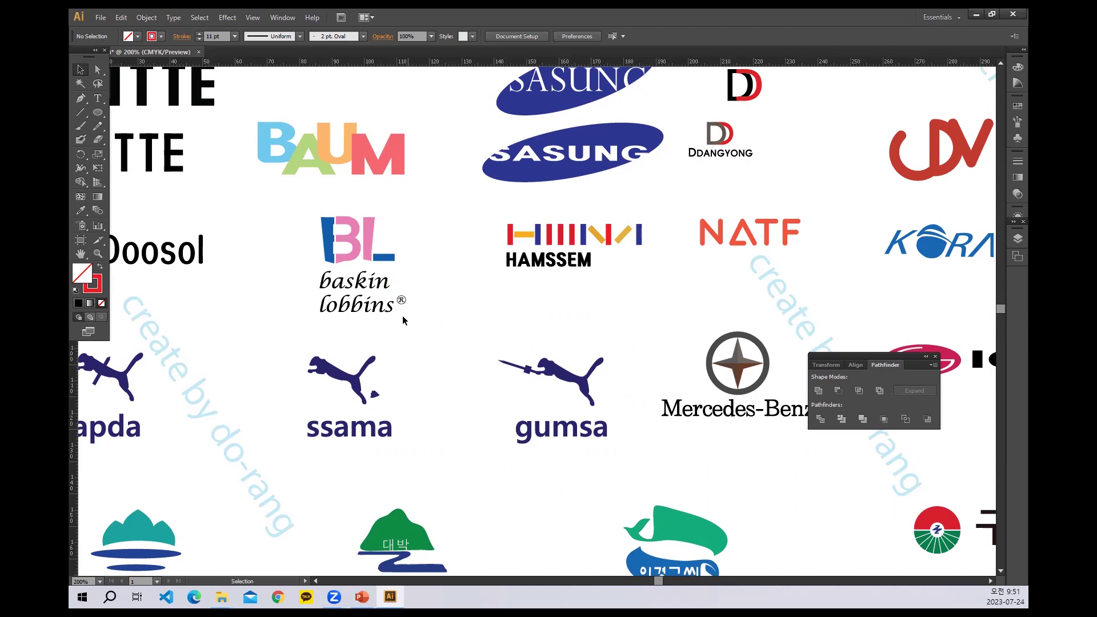
pyautogui.moveTo(334, 339); pyautogui.dragTo(304, 296)
pyautogui.press('t')
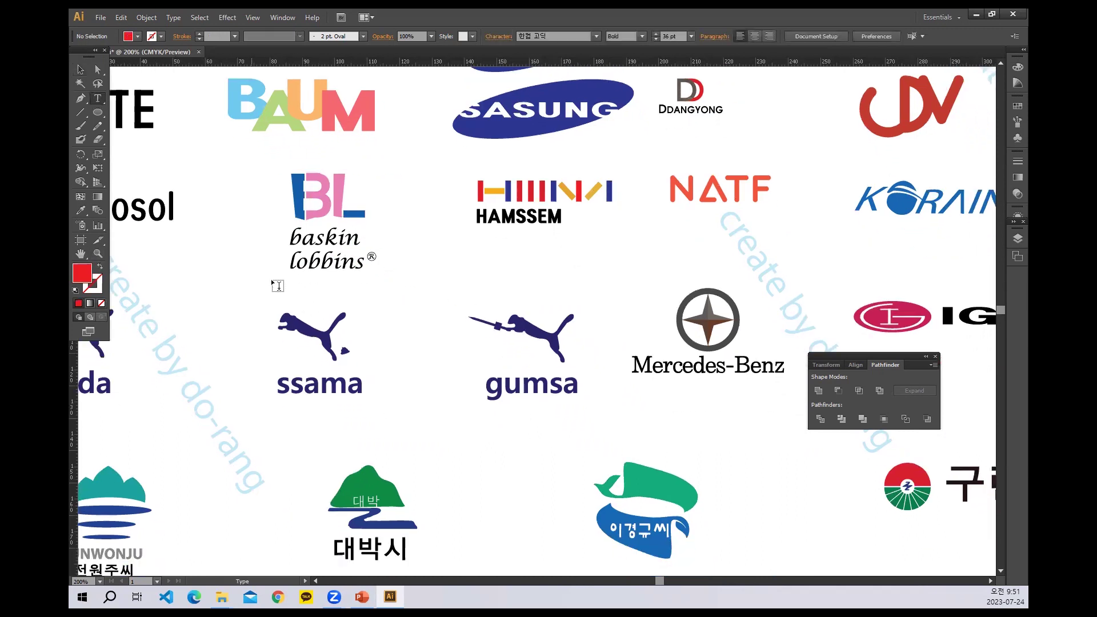
pyautogui.click(412, 256)
pyautogui.write('ㅠ')
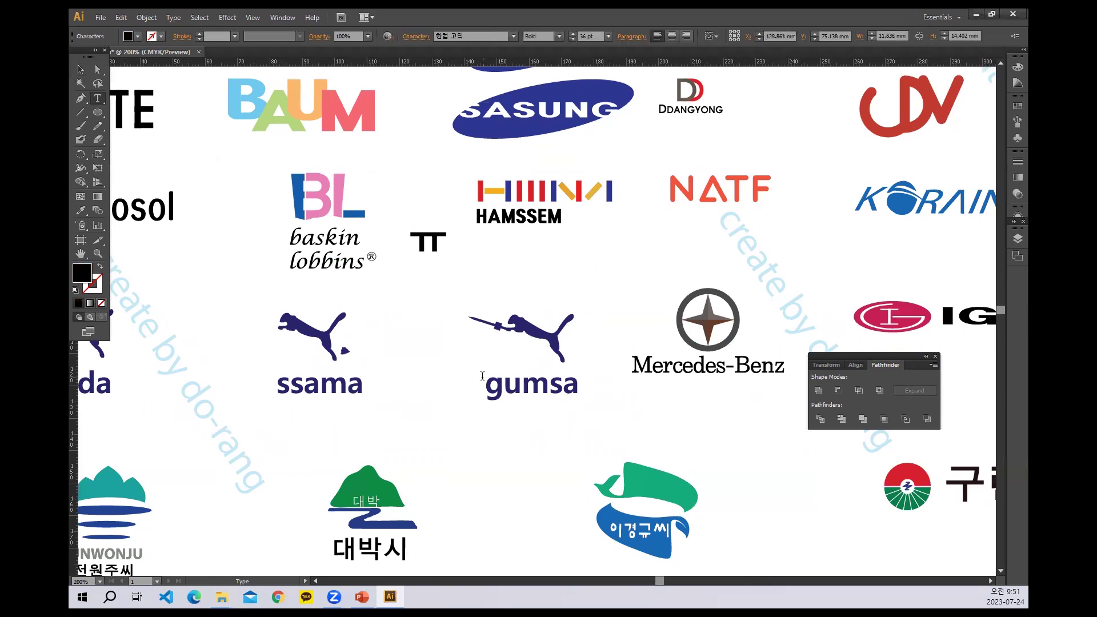
pyautogui.press('BackSpace')
pyautogui.write('b')
pyautogui.press('BackSpace')
pyautogui.write('b')
pyautogui.press('BackSpace')
pyautogui.write('B')
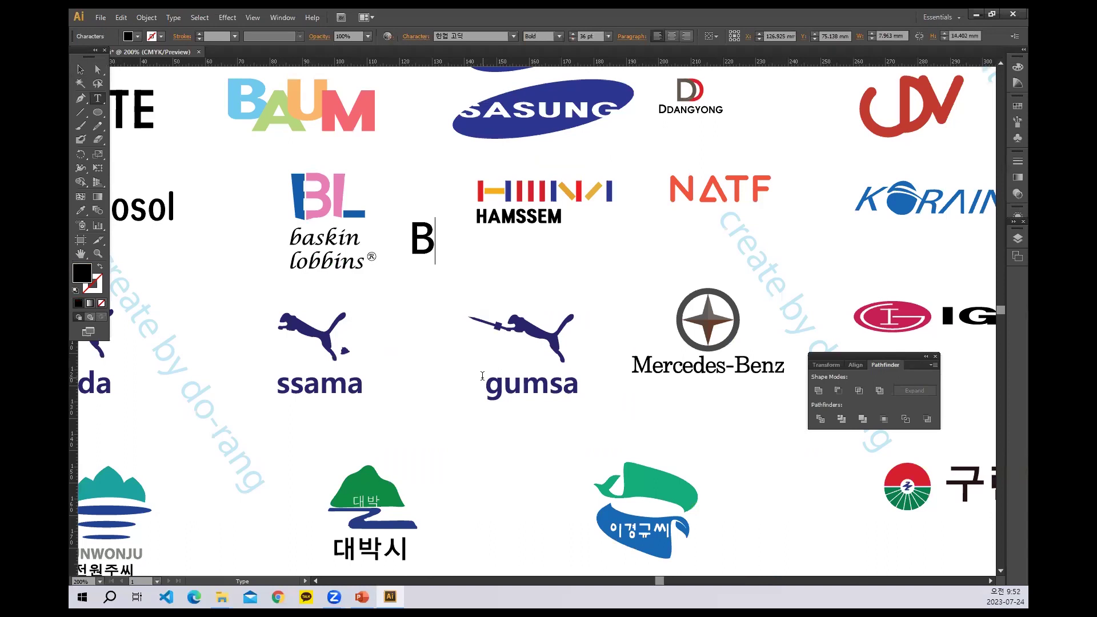
pyautogui.write('L')
pyautogui.click(80, 69)
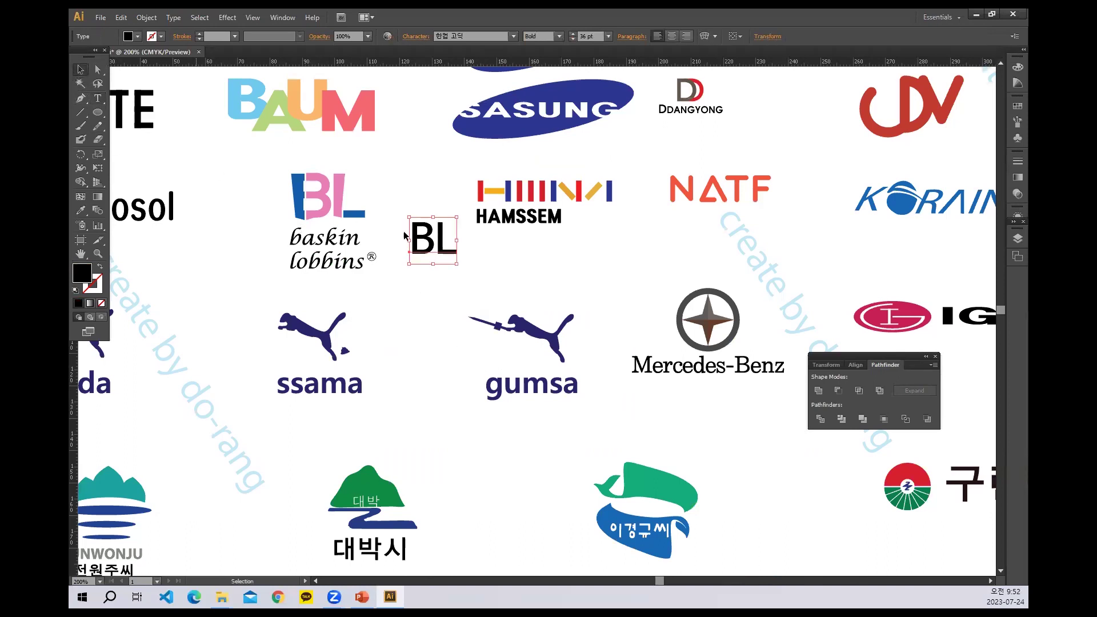
pyautogui.moveTo(436, 262); pyautogui.dragTo(431, 291)
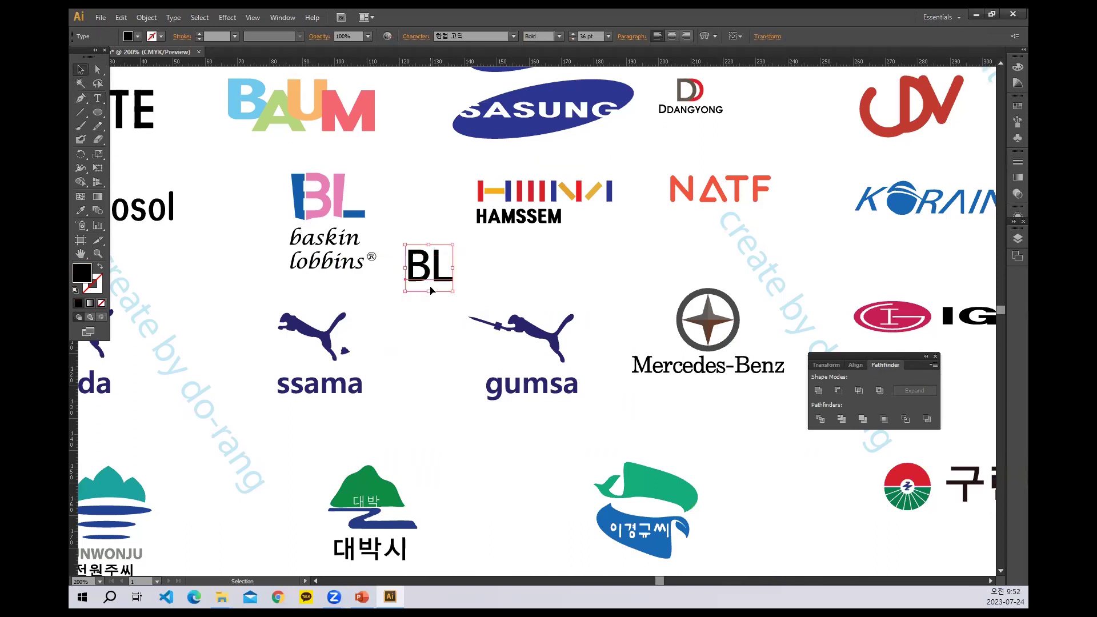
# Step: Step through the font list and set the BL text in the heavy font 타이포_쌍문동 B
pyautogui.click(459, 38)
pyautogui.press('Down')
pyautogui.press('Down')
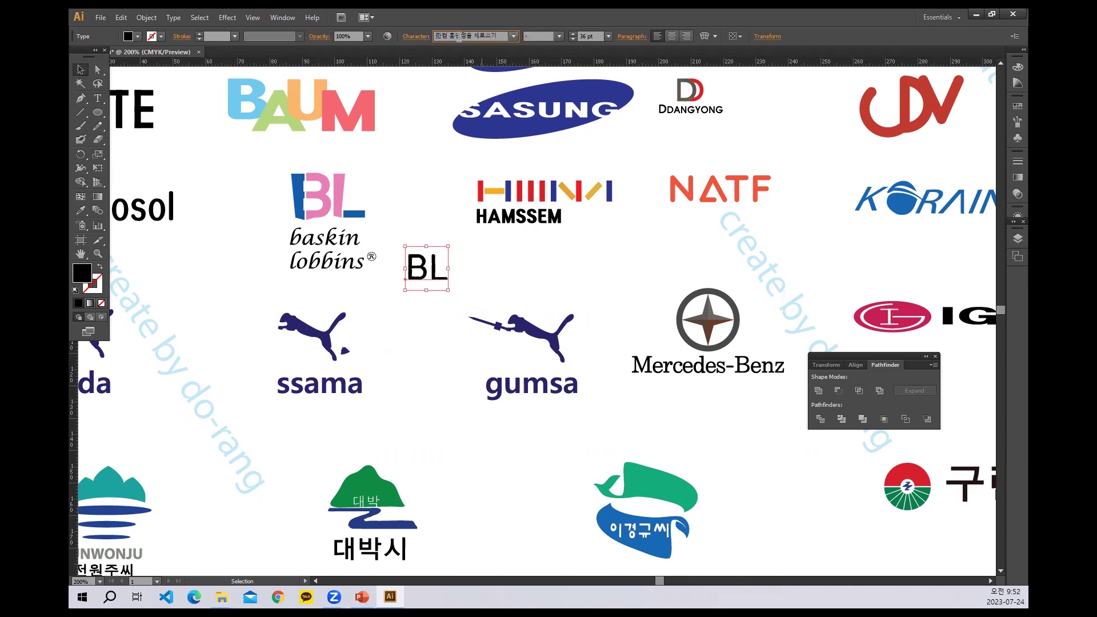
pyautogui.press('Down')
pyautogui.press('Down')
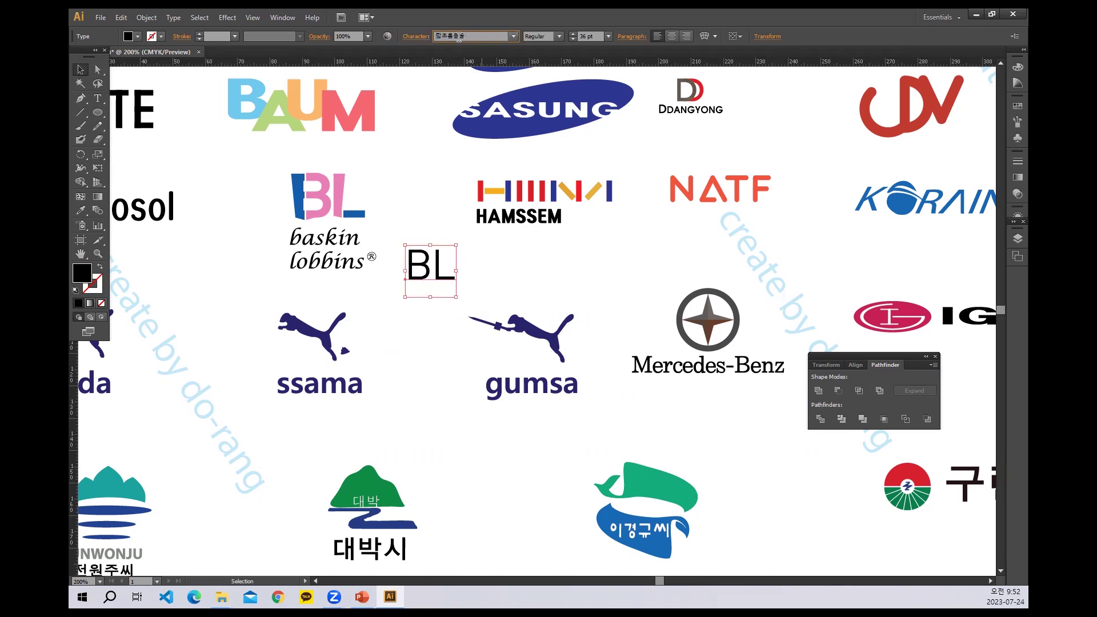
pyautogui.press('Down')
pyautogui.press('Down')
pyautogui.press('Down')
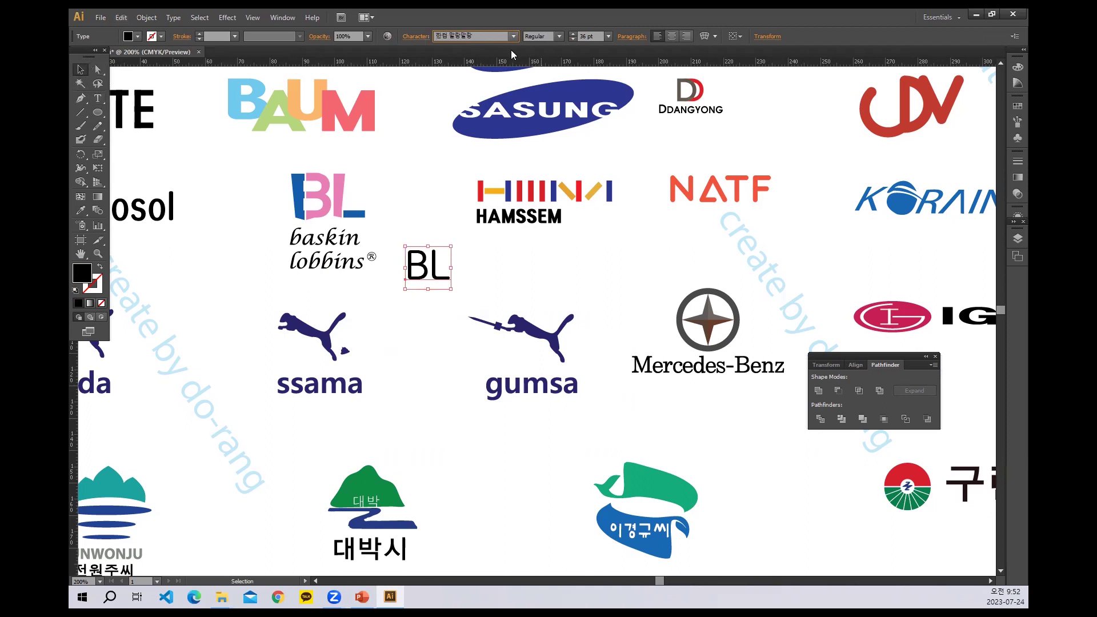
pyautogui.press('Down')
pyautogui.press('Down')
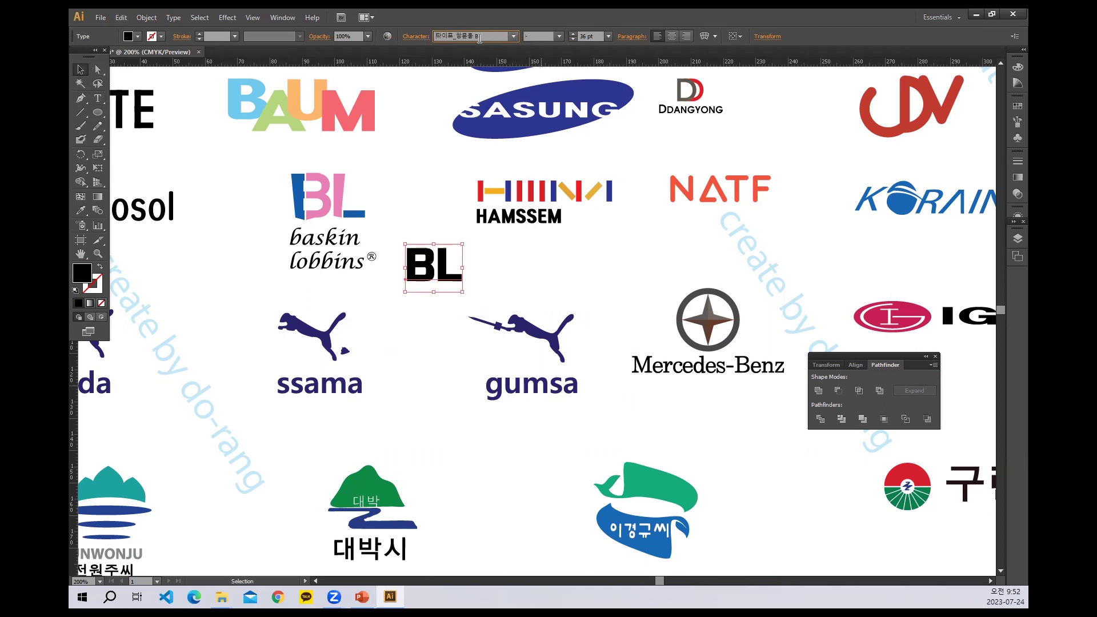
# Step: Convert the BL text to outlines and deselect it
pyautogui.click(82, 71)
pyautogui.press('ctrl')
pyautogui.hotkey('ctrl', 'shift', 'o')
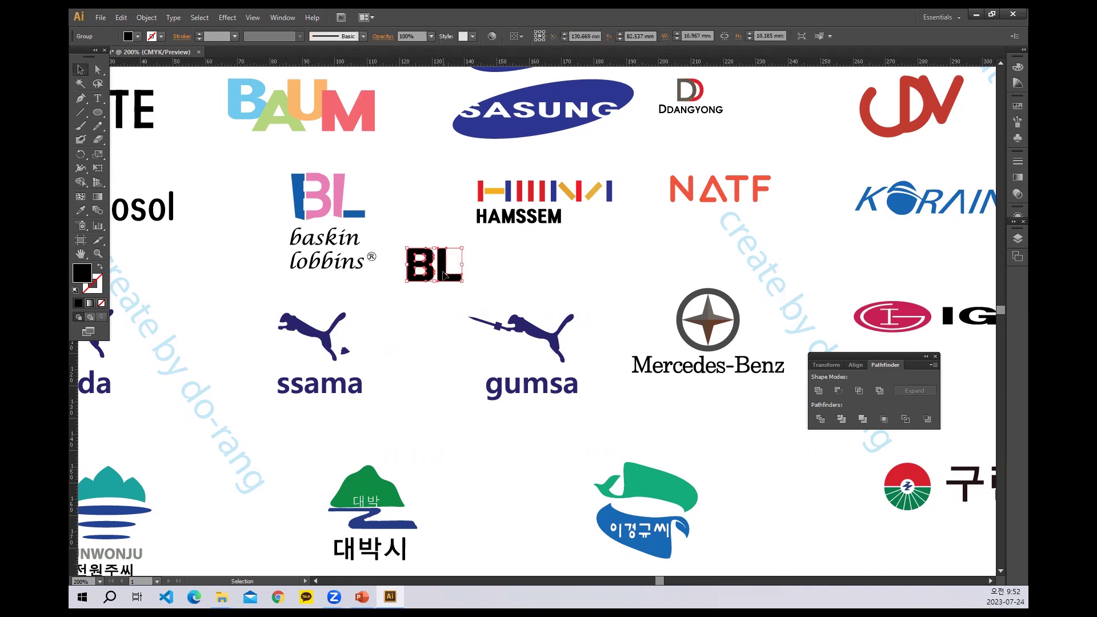
pyautogui.click(435, 337)
# Step: Draw two vertical line segments, one through the B's stem and one about 31 mm long through the L
pyautogui.click(80, 112)
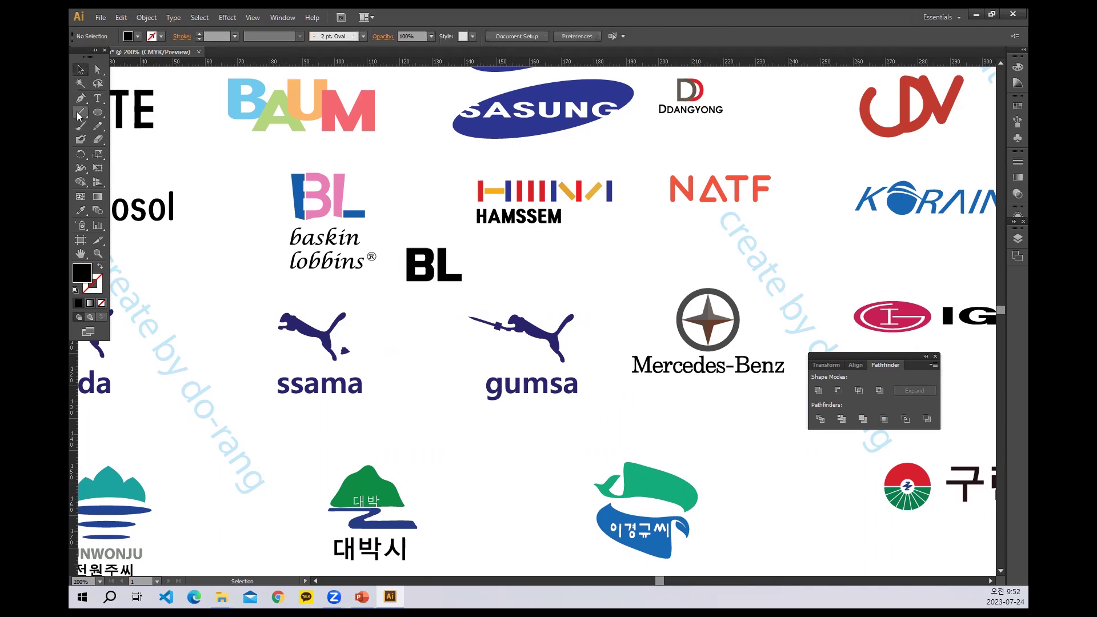
pyautogui.moveTo(417, 233); pyautogui.dragTo(417, 324)
pyautogui.moveTo(449, 232); pyautogui.dragTo(450, 332)
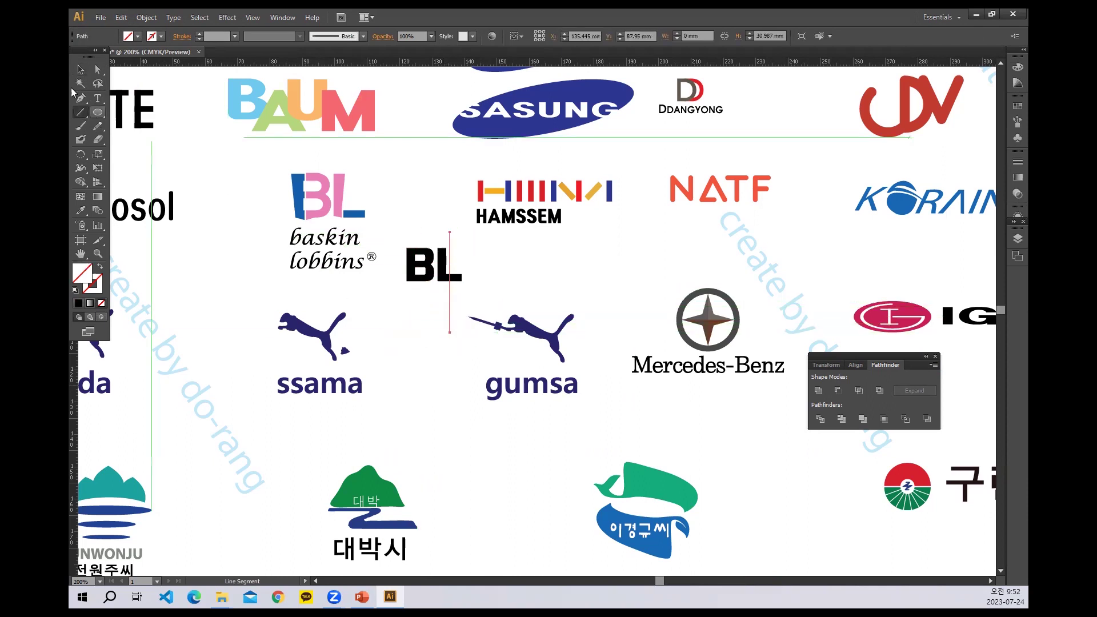
# Step: Select both vertical cutting lines and give them a red stroke
pyautogui.click(80, 69)
pyautogui.click(413, 215)
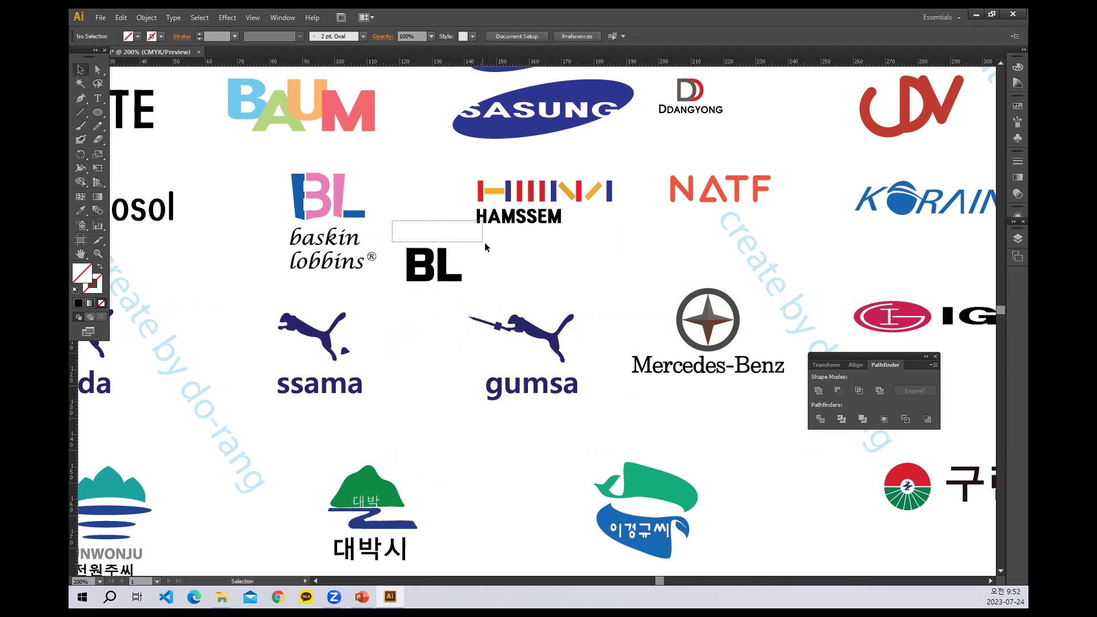
pyautogui.moveTo(485, 247); pyautogui.dragTo(485, 250)
pyautogui.click(162, 36)
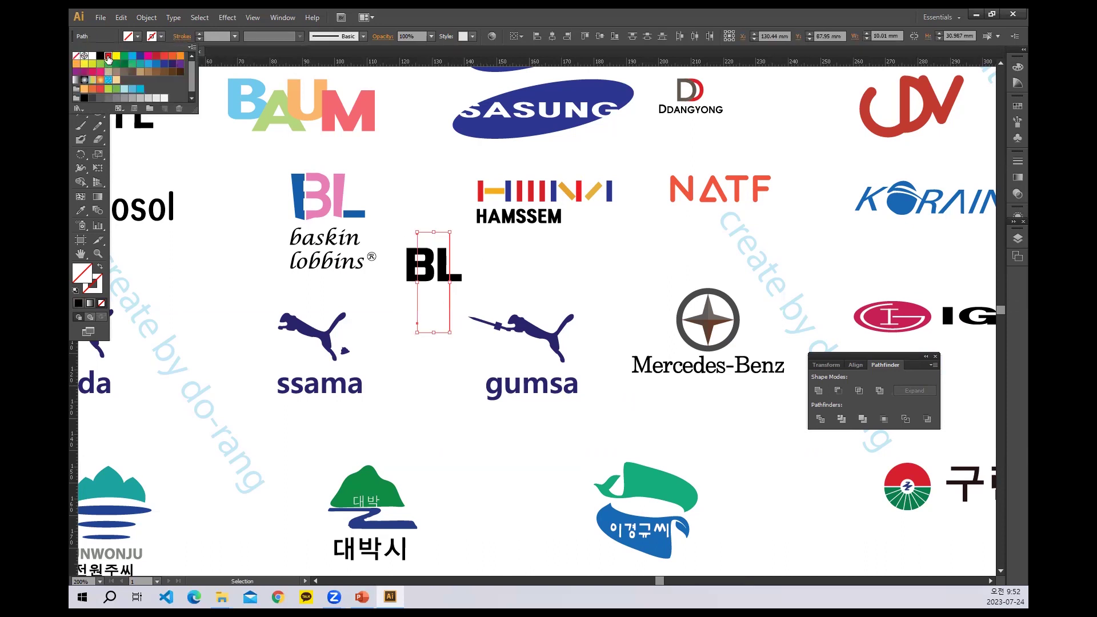
pyautogui.click(108, 58)
pyautogui.click(480, 284)
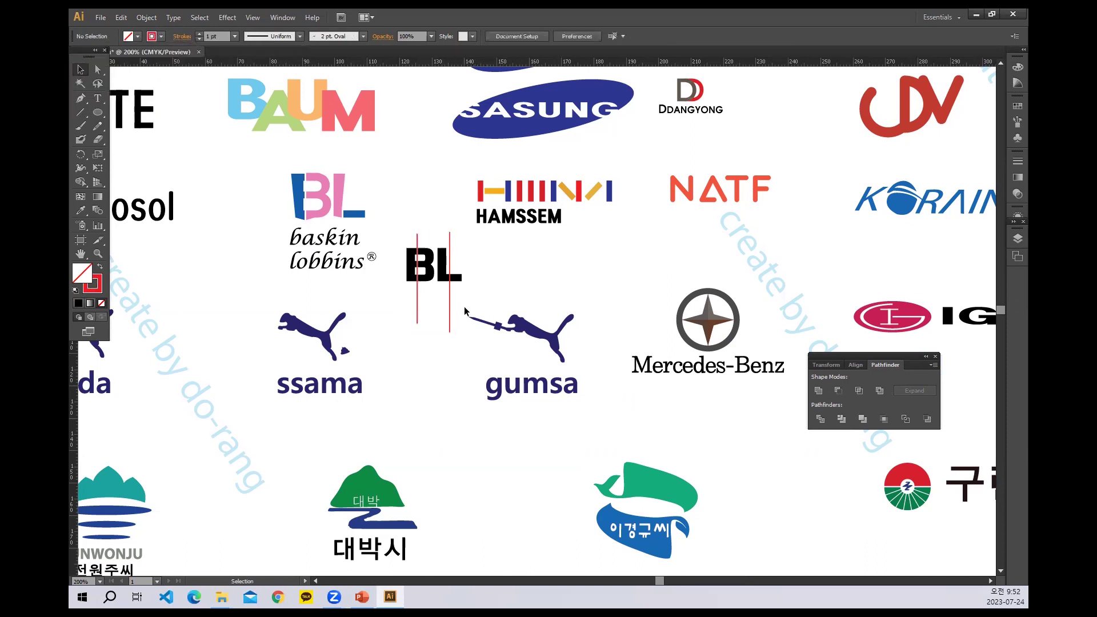
# Step: Divide the BL outlines along the two vertical lines with Pathfinder and ungroup the resulting pieces
pyautogui.moveTo(399, 225); pyautogui.dragTo(457, 297)
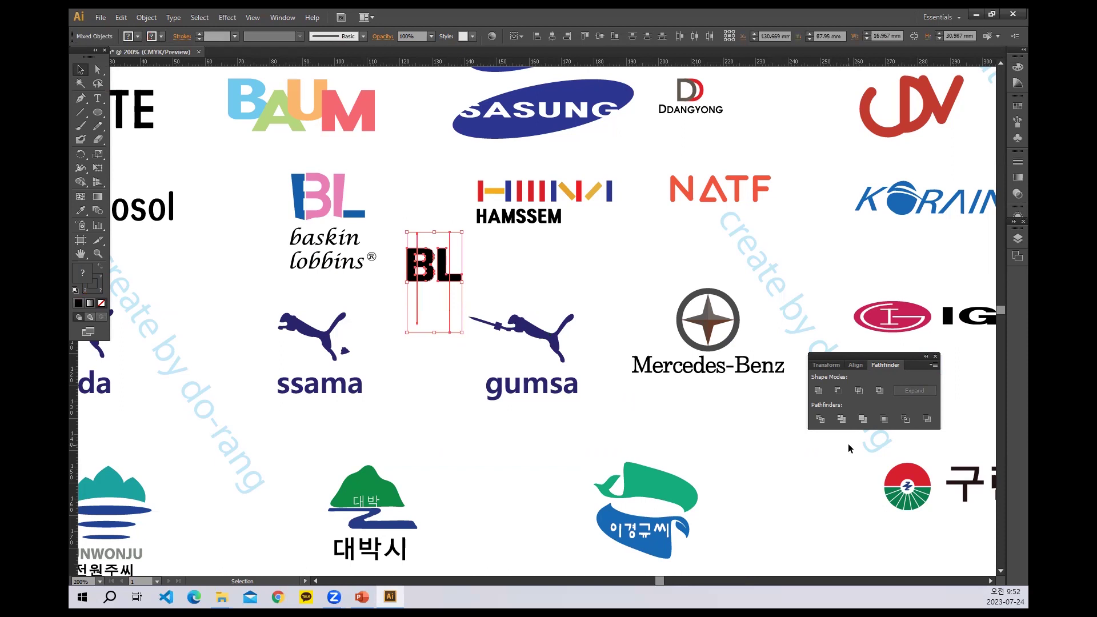
pyautogui.click(821, 419)
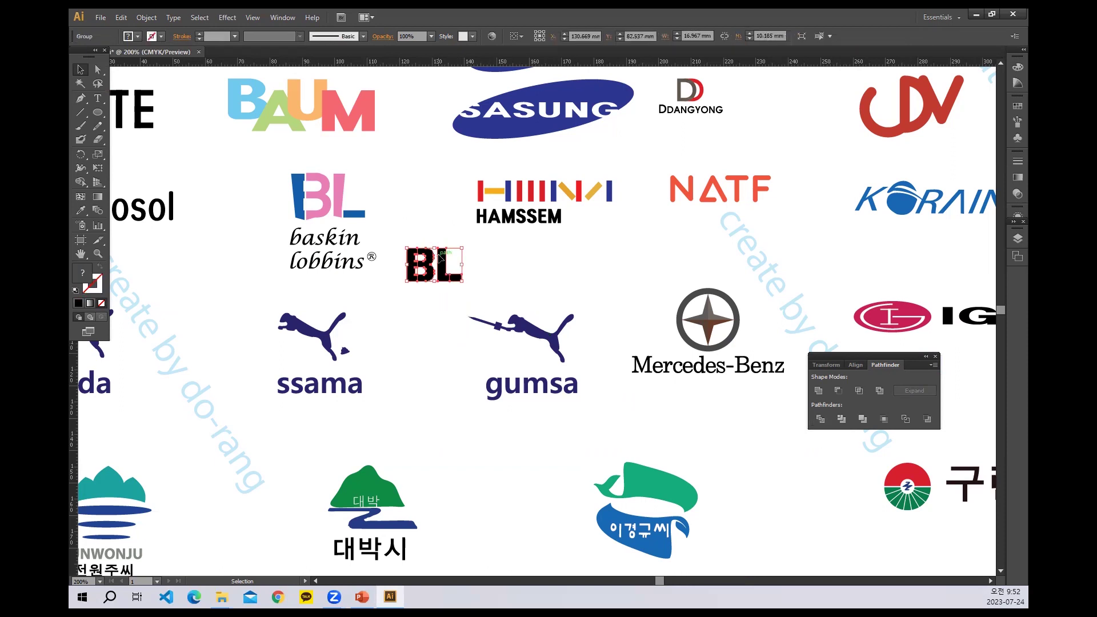
pyautogui.rightClick(440, 258)
pyautogui.click(475, 321)
pyautogui.click(411, 290)
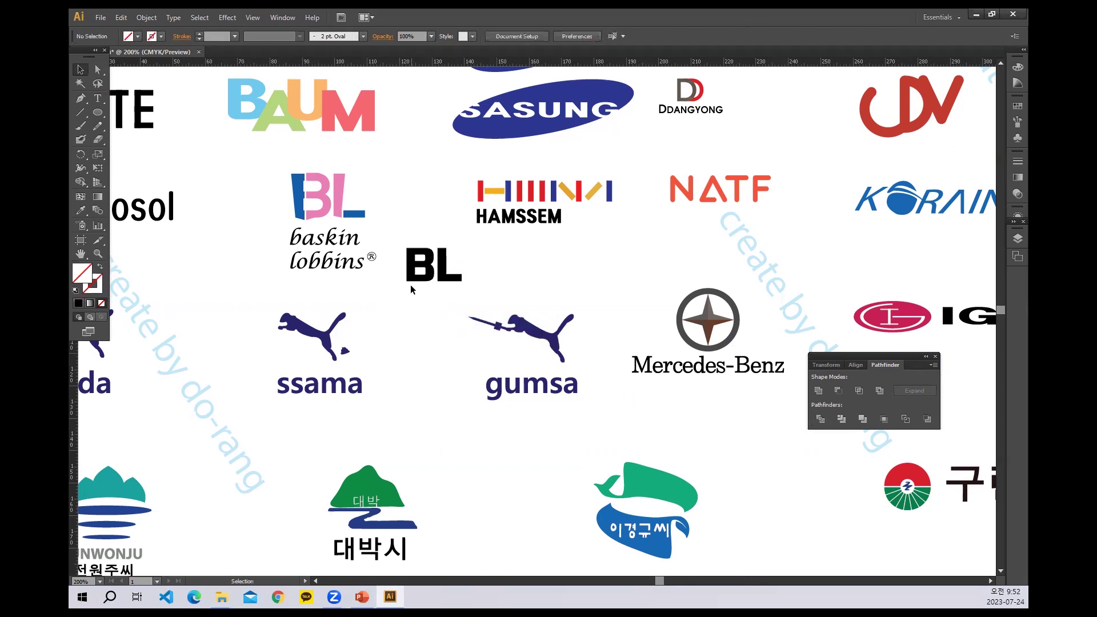
# Step: Shift the B's left slice slightly left and the L's foot slice slightly right to open gaps between the pieces
pyautogui.click(412, 278)
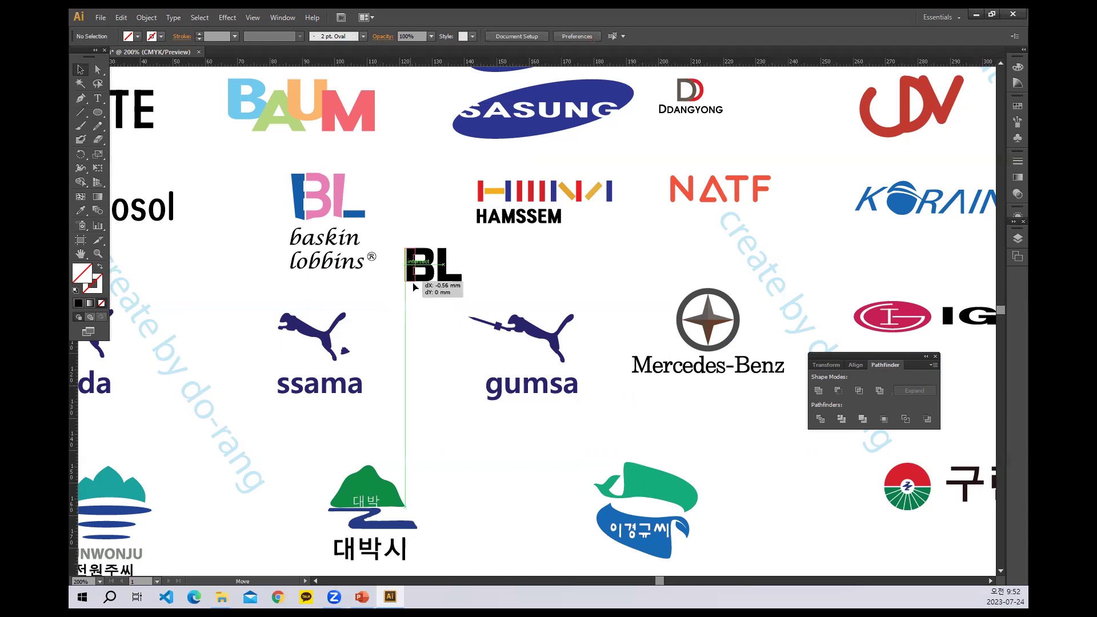
pyautogui.keyDown('shift'); pyautogui.click(461, 282); pyautogui.keyUp('shift')
pyautogui.moveTo(463, 283); pyautogui.dragTo(408, 291)
pyautogui.click(446, 290)
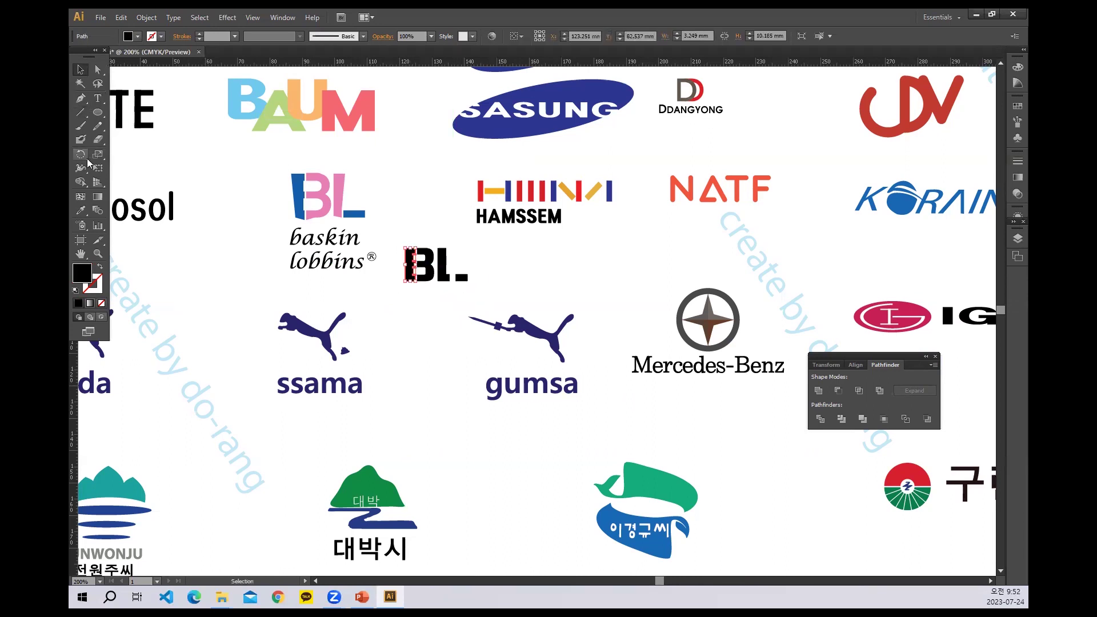
# Step: Fill the B's separated left slice and the L's foot slice with the blue sampled from the finished BL logo
pyautogui.click(81, 211)
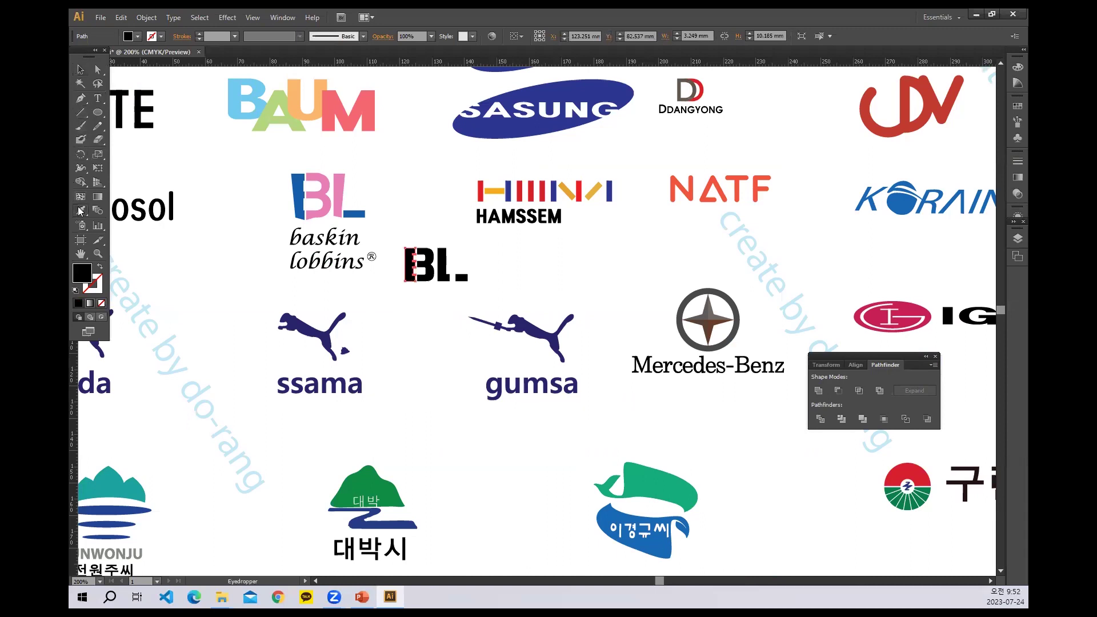
pyautogui.click(299, 189)
pyautogui.keyDown('ctrl'); pyautogui.click(466, 282); pyautogui.keyUp('ctrl')
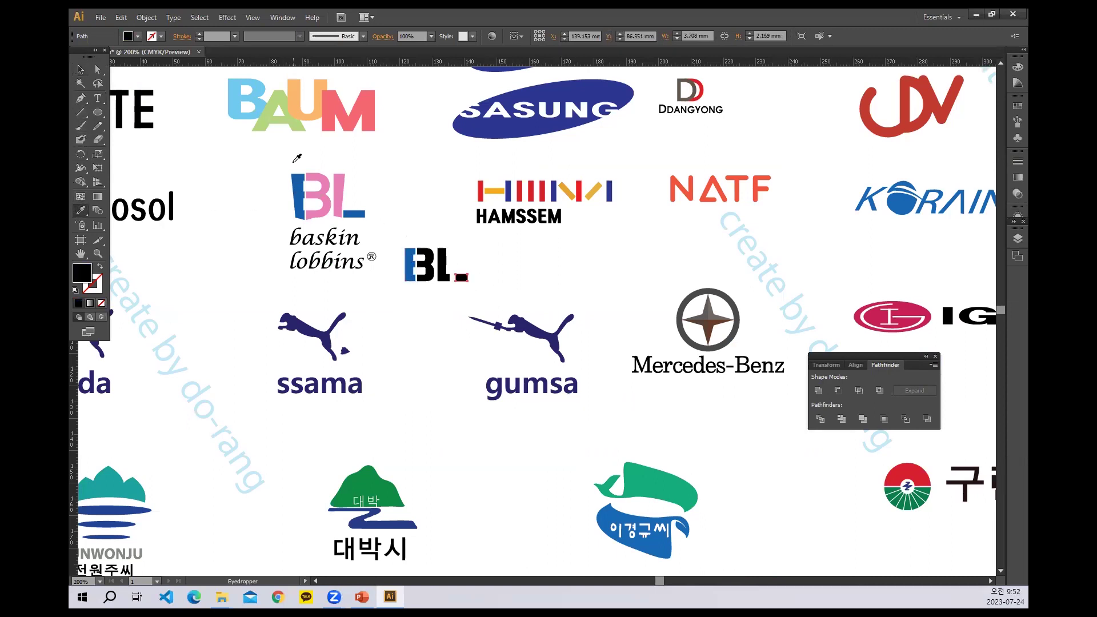
pyautogui.click(360, 210)
# Step: Fill the middle pieces of the B and L with the pink sampled from the finished logo
pyautogui.keyDown('ctrl'); pyautogui.moveTo(424, 234); pyautogui.dragTo(442, 287); pyautogui.keyUp('ctrl')
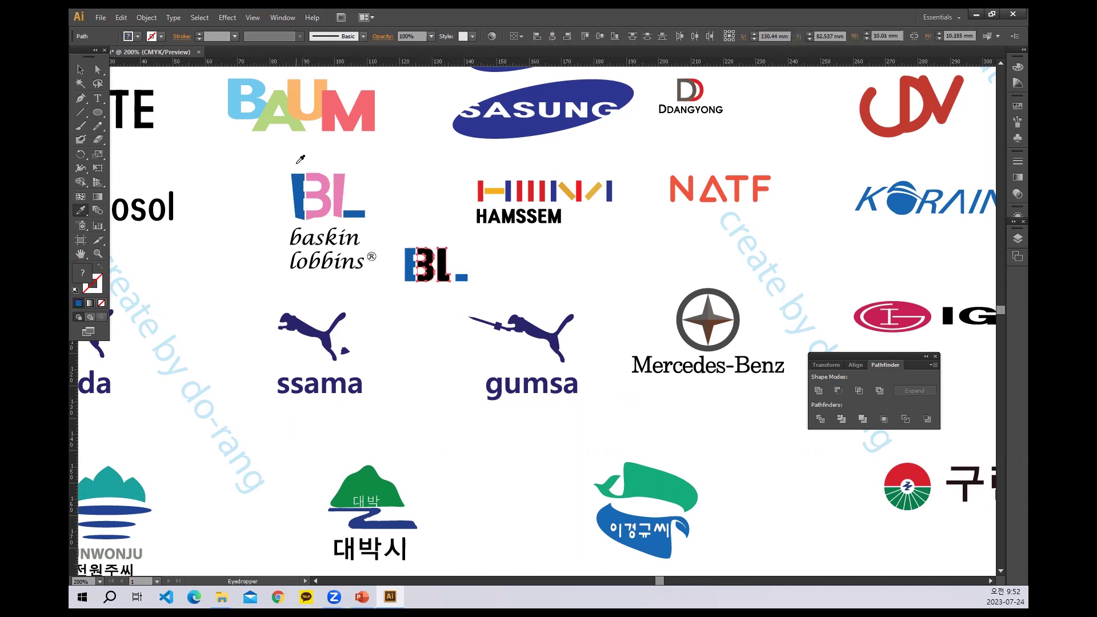
pyautogui.click(337, 182)
pyautogui.click(80, 69)
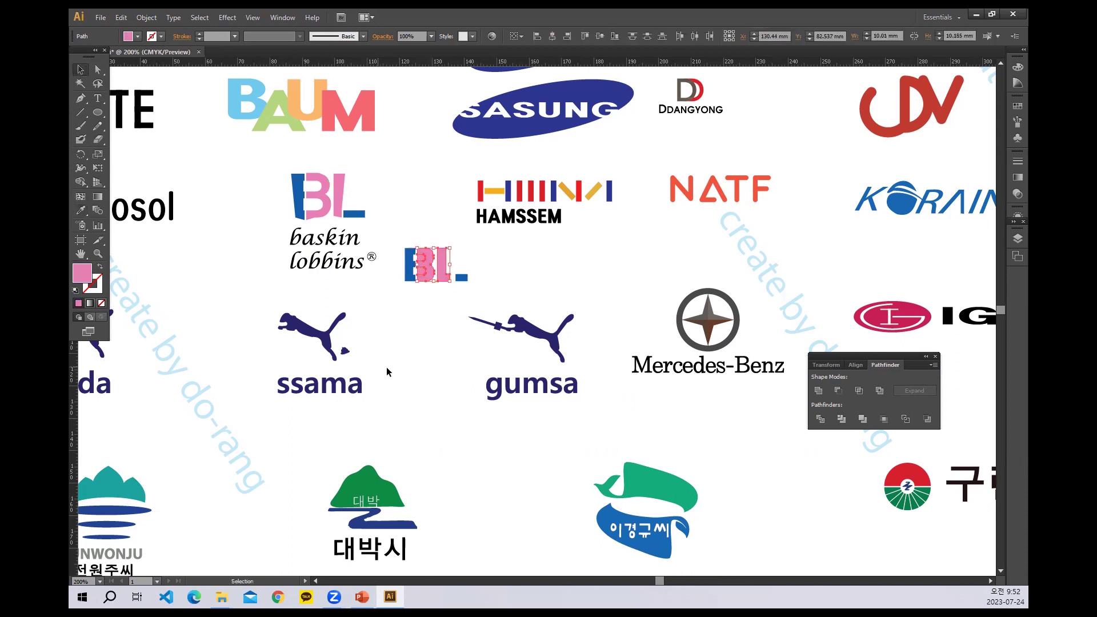
pyautogui.click(421, 299)
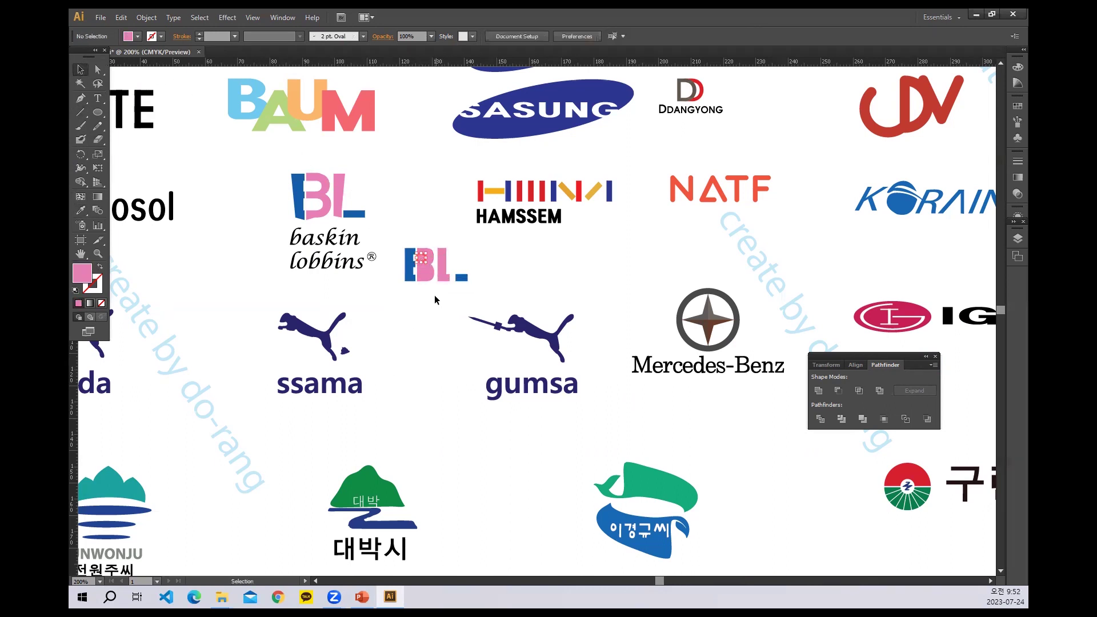
# Step: Remove the leftover pink pieces filling the B's counters and deselect the lettering
pyautogui.click(425, 273)
pyautogui.press('Delete')
pyautogui.click(420, 276)
pyautogui.press('Delete')
pyautogui.hotkey('ctrl', 'z')
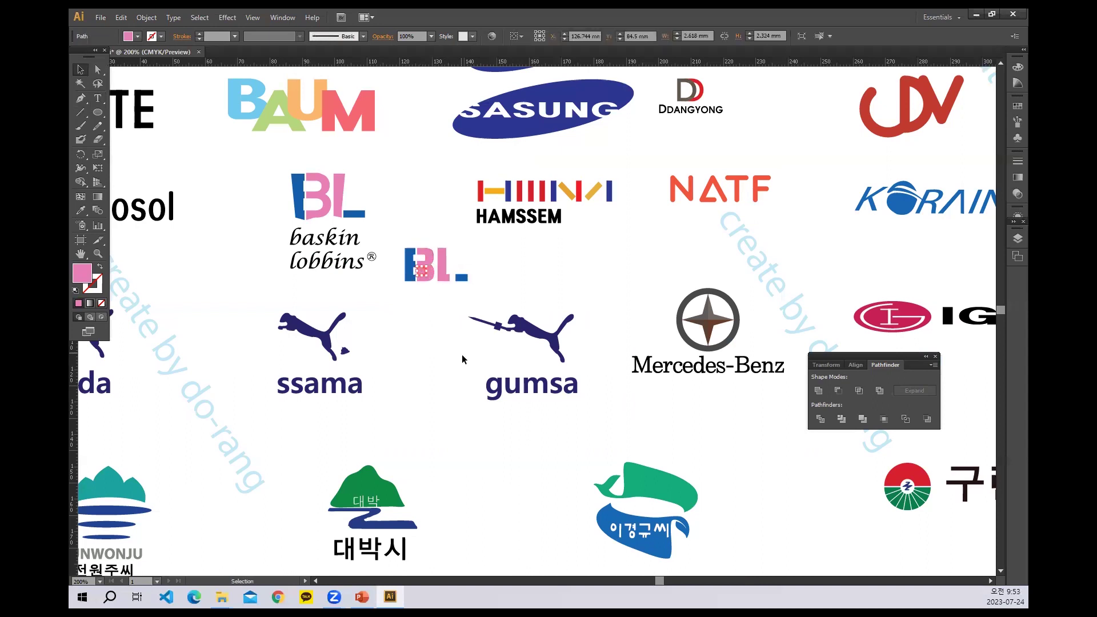
pyautogui.click(477, 382)
# Step: Examine the text-outlining and join notes above the artboard and the sample KORAIN logo
pyautogui.hscroll(-2, 489, 335)
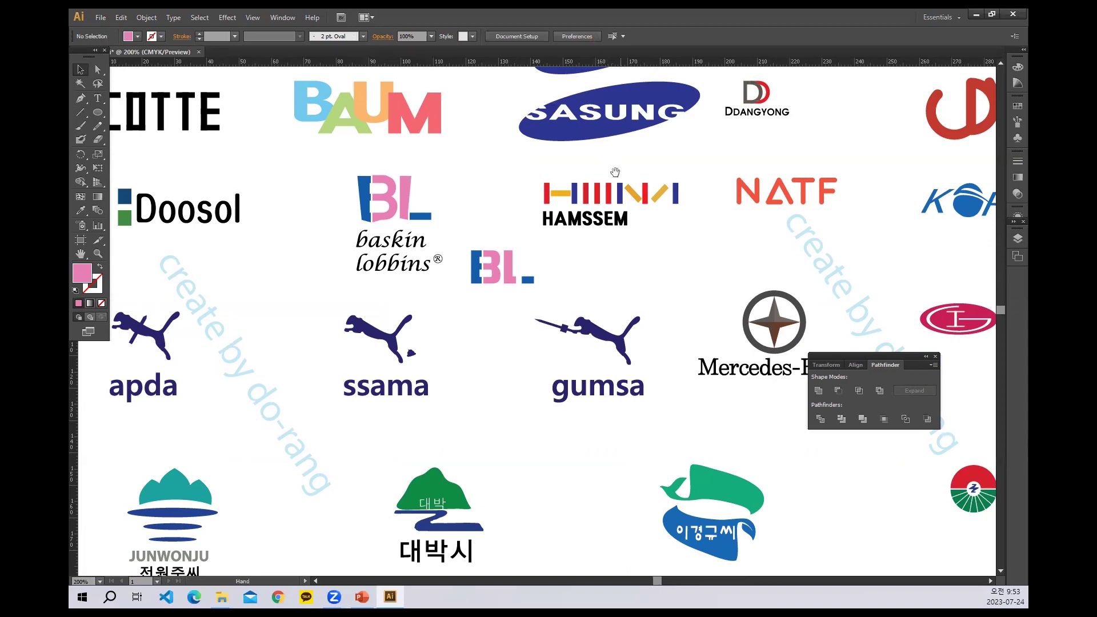
pyautogui.scroll(10, 406, 423)
pyautogui.hscroll(10, 406, 424)
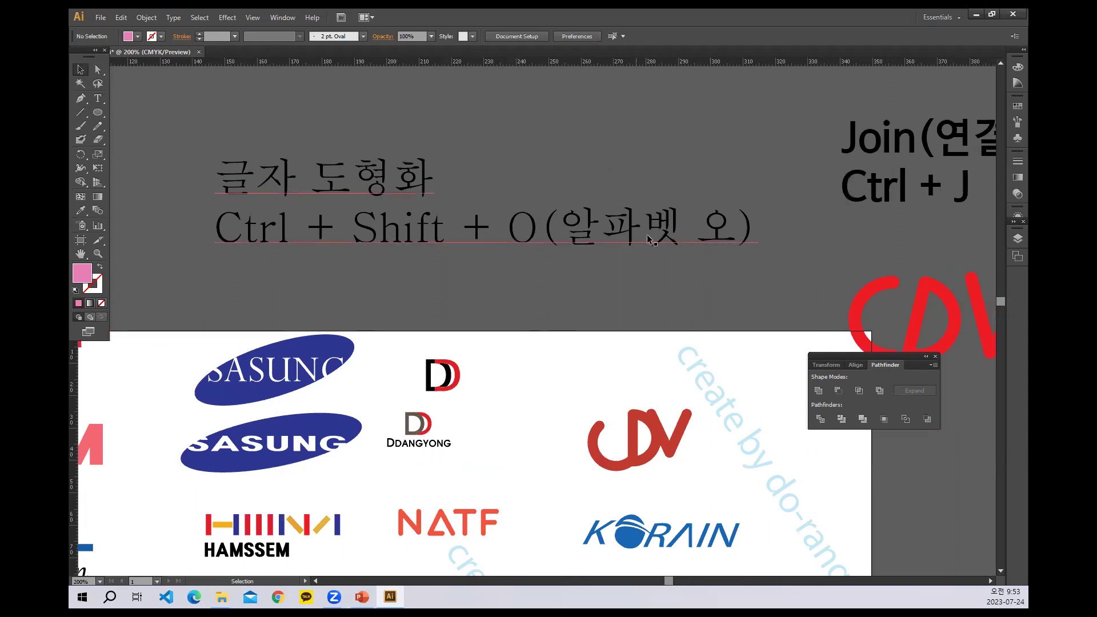
pyautogui.moveTo(807, 256); pyautogui.dragTo(558, 309)
pyautogui.hscroll(-5, 597, 296)
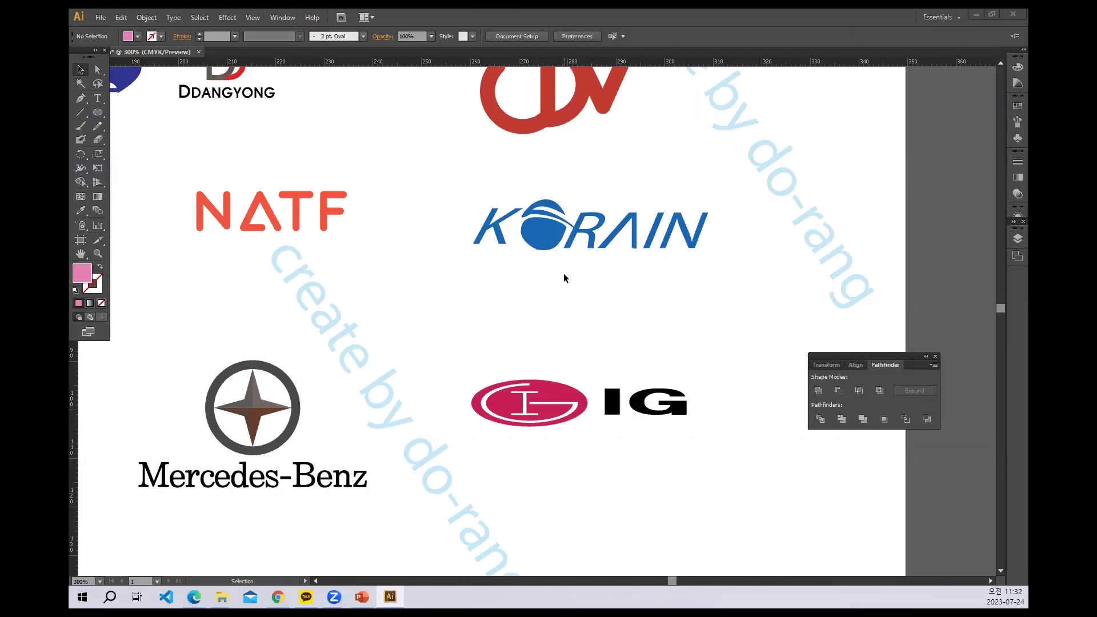
pyautogui.hscroll(5, 549, 270)
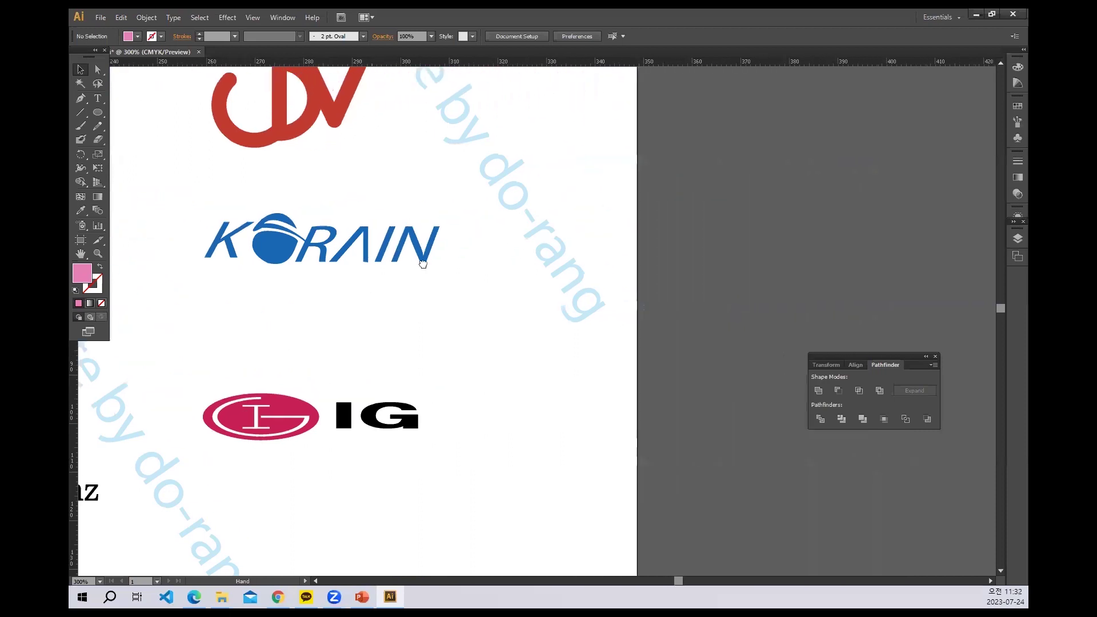
pyautogui.moveTo(422, 263); pyautogui.dragTo(530, 223)
pyautogui.moveTo(448, 250); pyautogui.dragTo(563, 173)
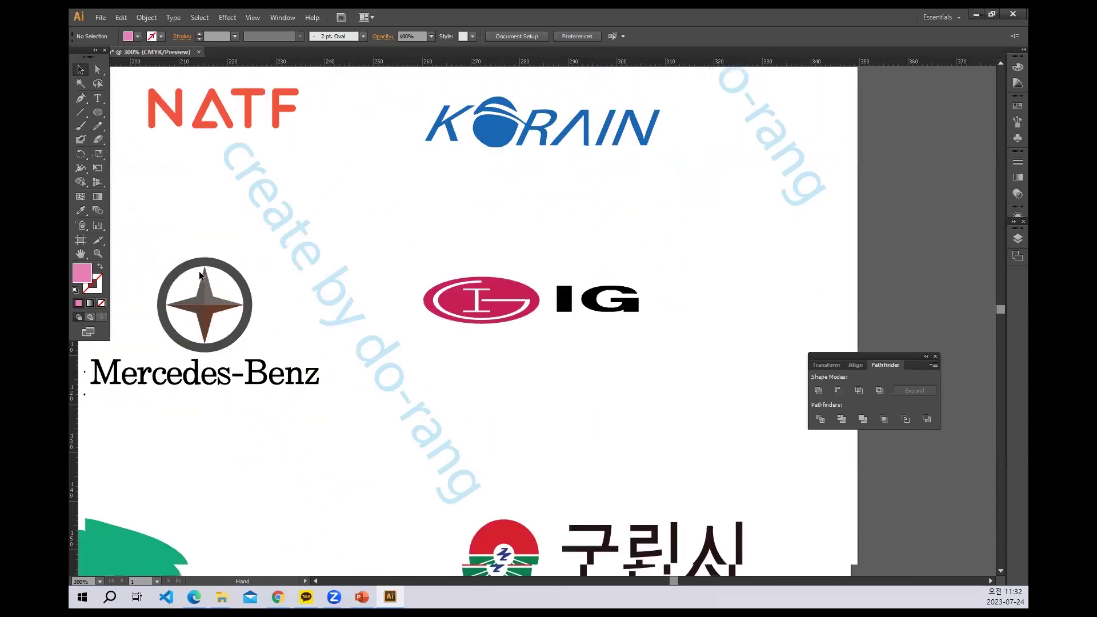
# Step: Add the text KORAIN beneath the sample KORAIN logo and set its font to 한컴 고딕
pyautogui.click(100, 100)
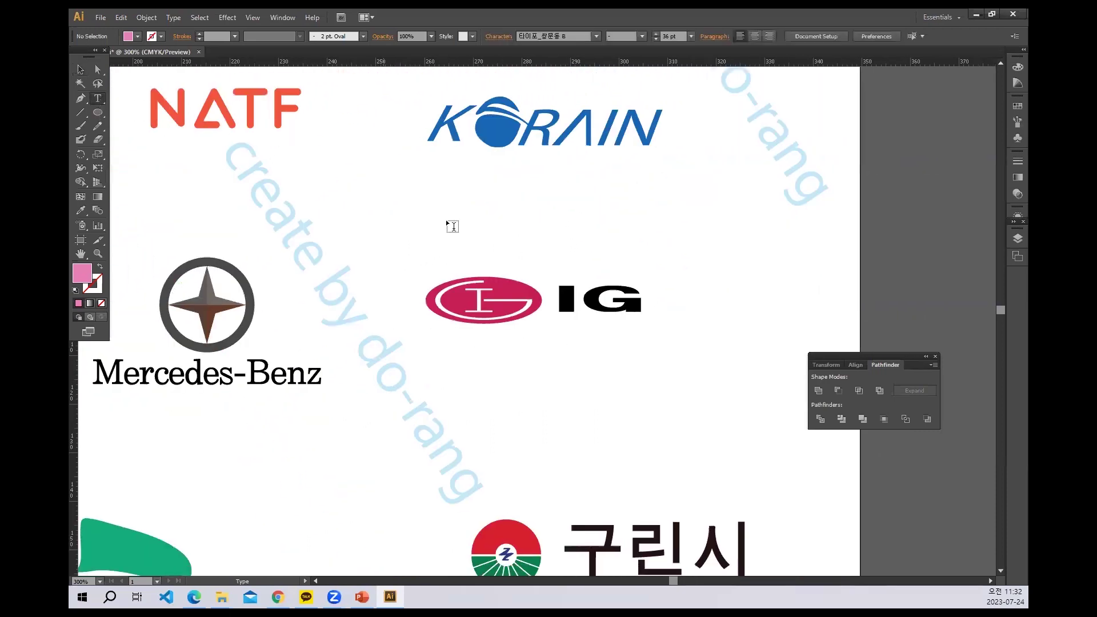
pyautogui.click(399, 207)
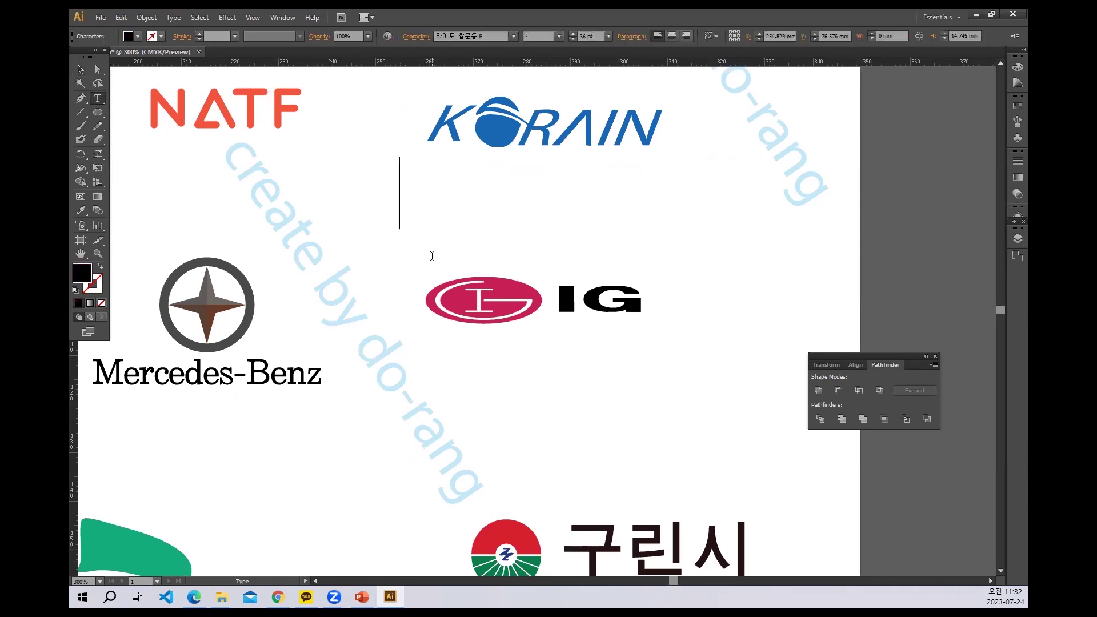
pyautogui.write('KOR')
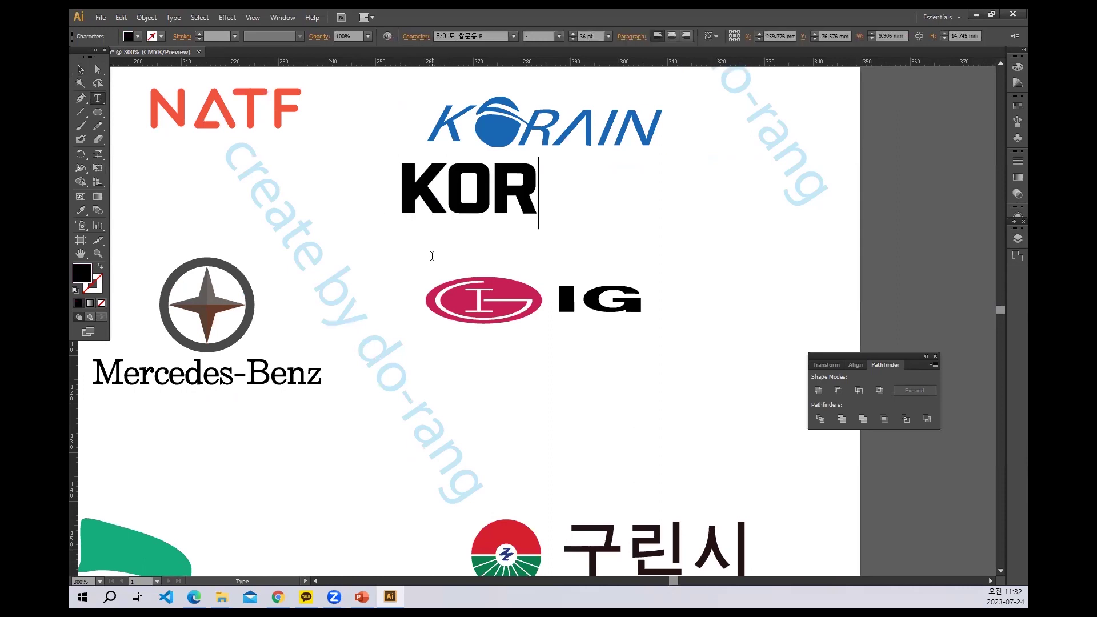
pyautogui.write('AIN')
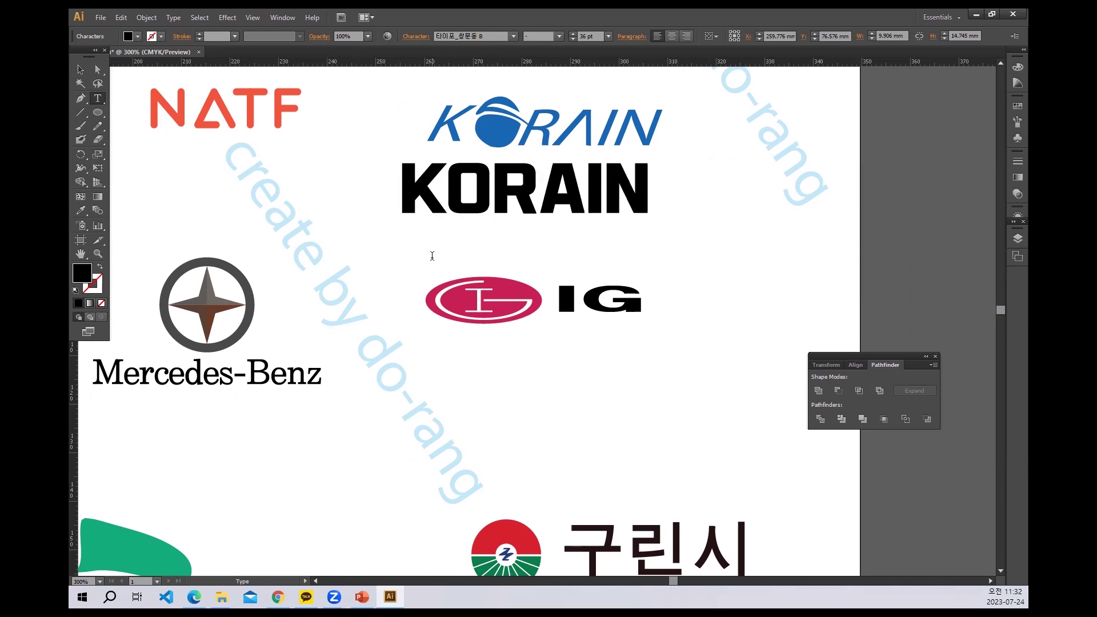
pyautogui.moveTo(386, 180); pyautogui.dragTo(783, 177)
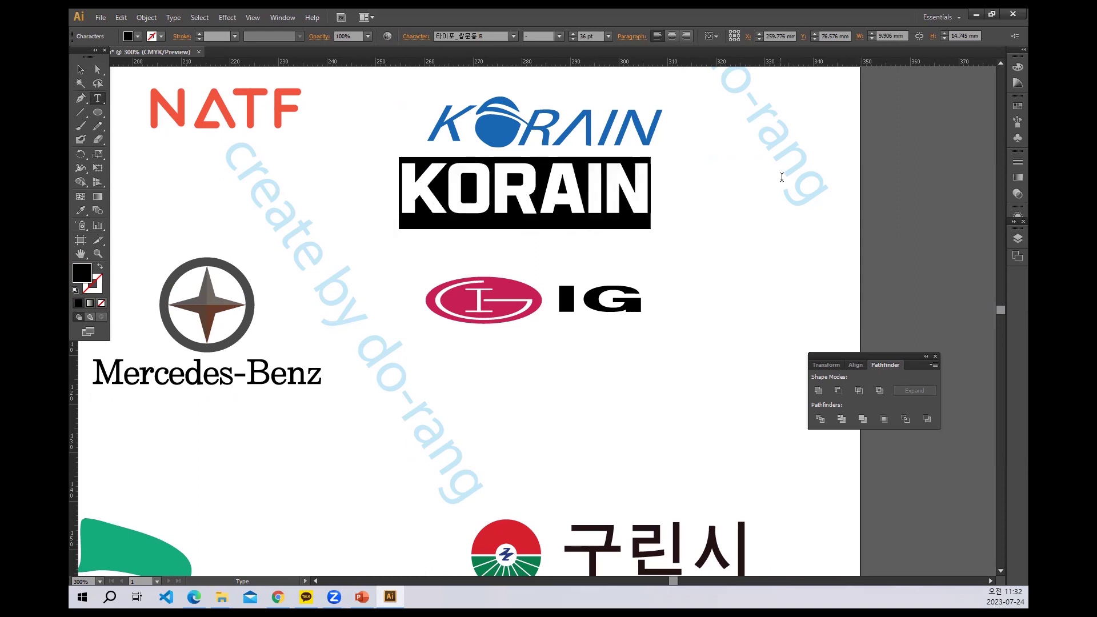
pyautogui.click(459, 35)
pyautogui.write('한컴 고딕')
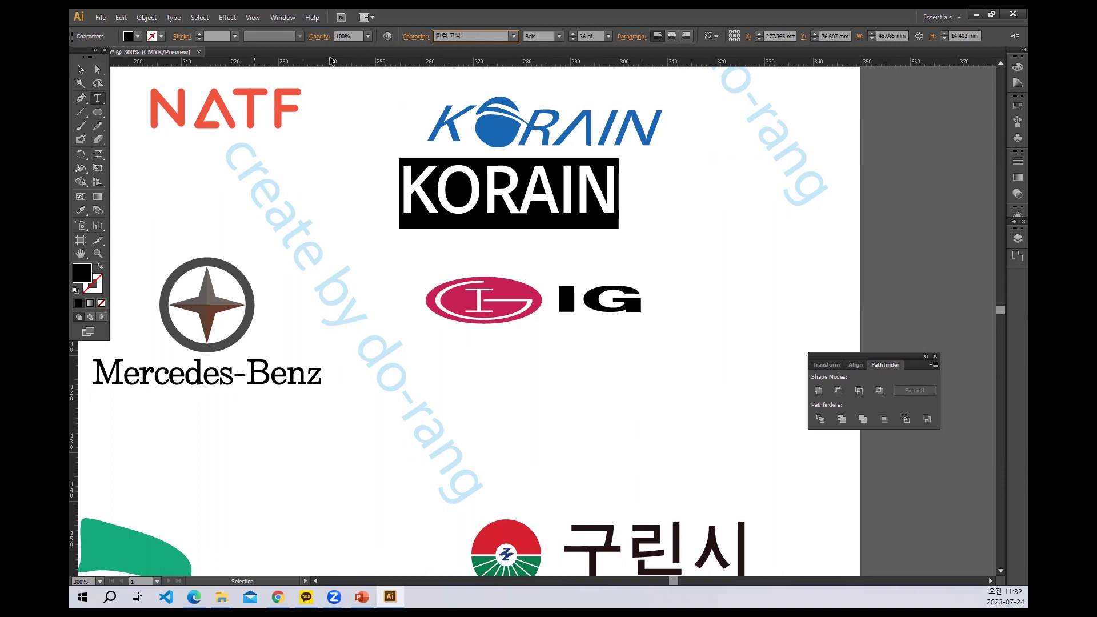
pyautogui.click(80, 69)
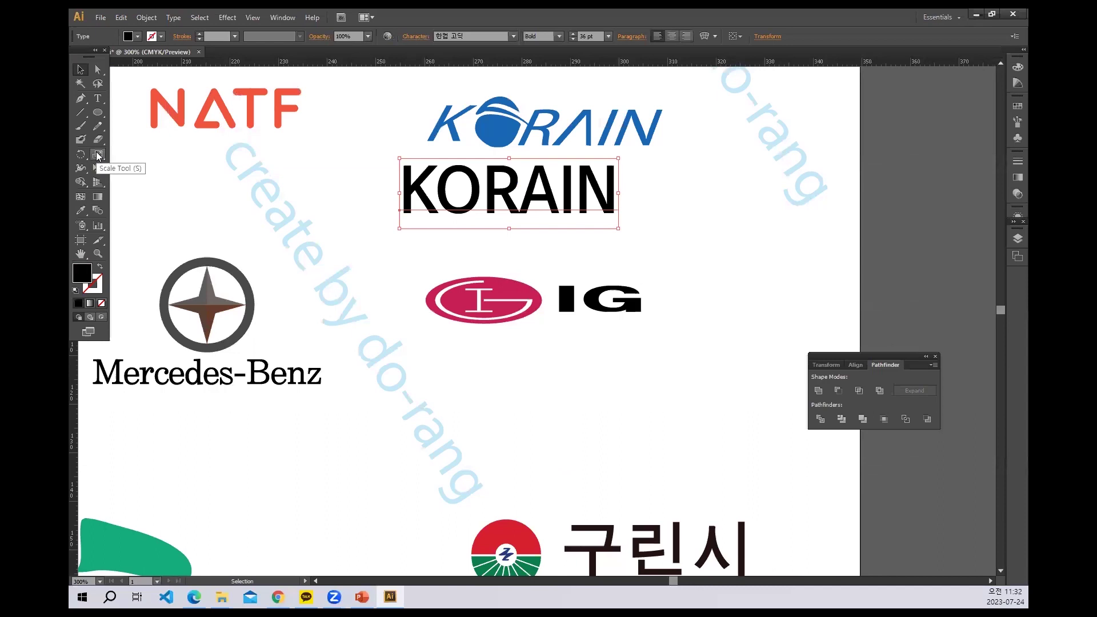
# Step: Shear the KORAIN text by 31° along the horizontal axis with the preview on
pyautogui.moveTo(98, 156); pyautogui.dragTo(130, 171)
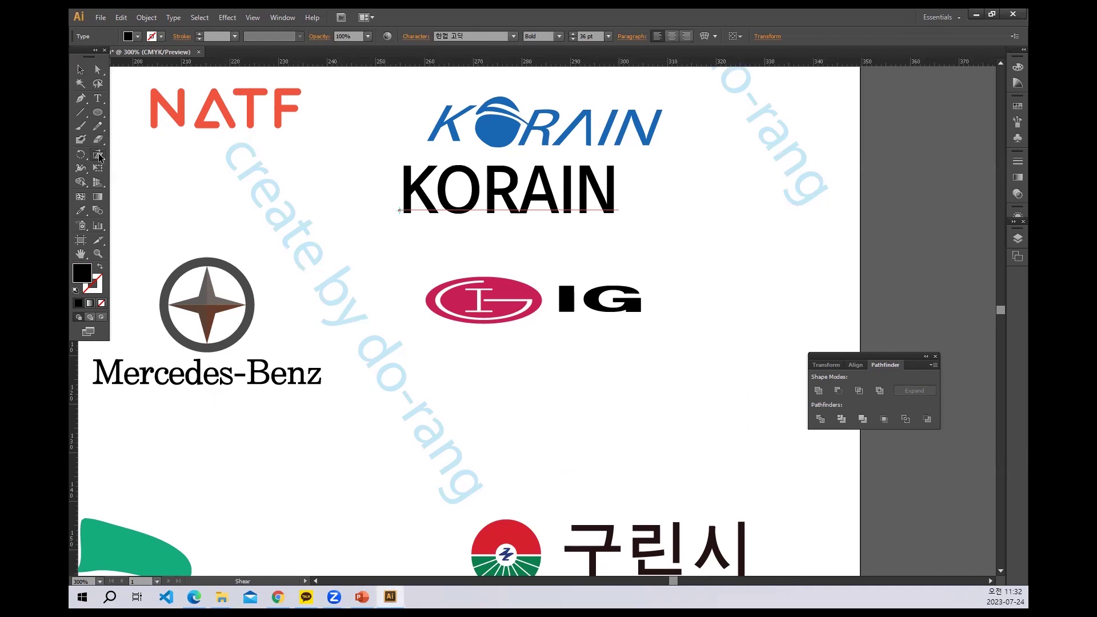
pyautogui.doubleClick(99, 155)
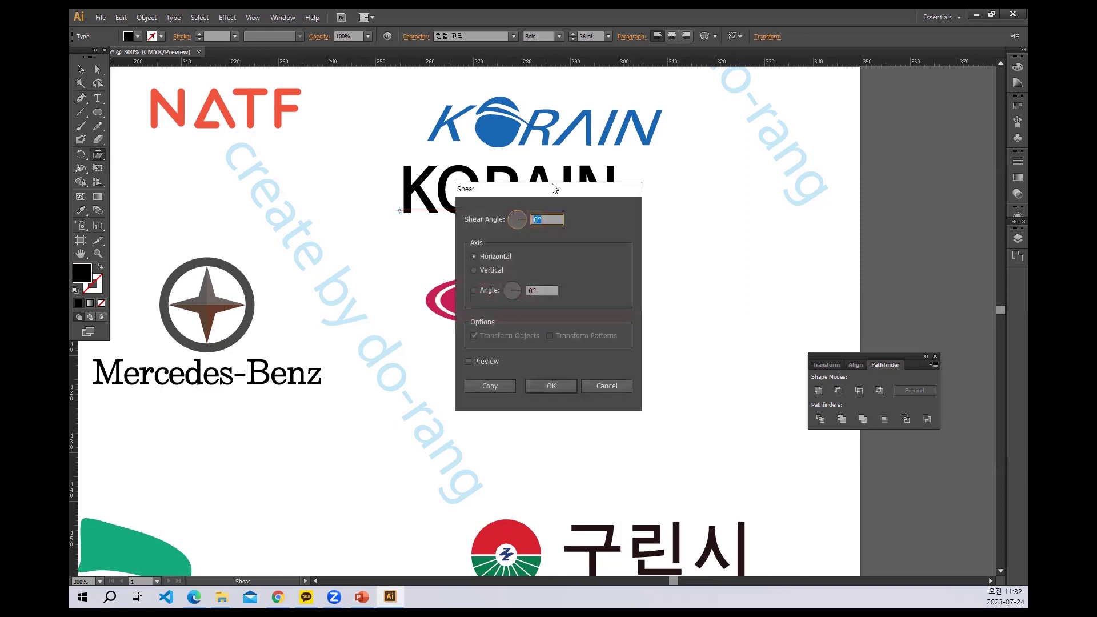
pyautogui.moveTo(553, 188); pyautogui.dragTo(802, 120)
pyautogui.click(717, 293)
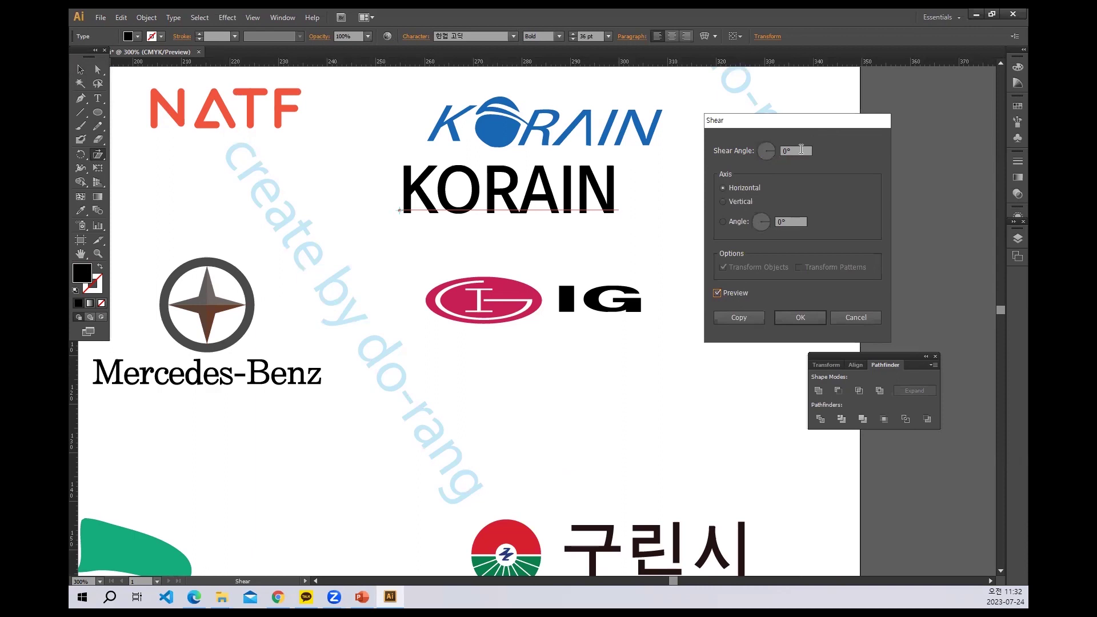
pyautogui.click(801, 149)
pyautogui.write('1')
pyautogui.press('Tab')
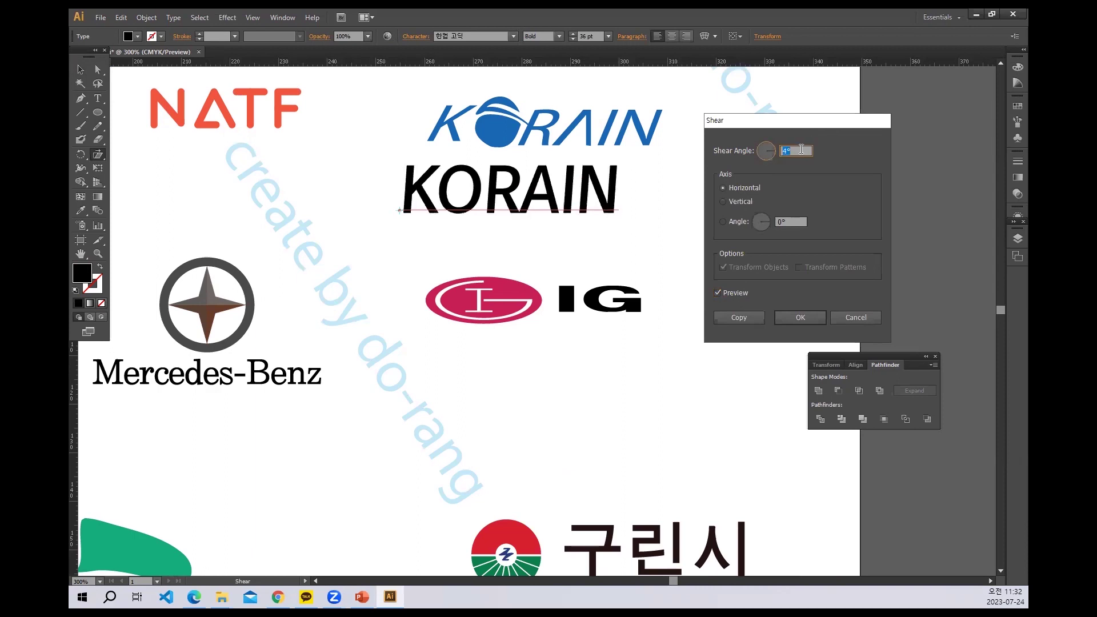
pyautogui.press('Up')
pyautogui.press('Up')
pyautogui.press('Up')
pyautogui.press('Up')
pyautogui.press('Up')
pyautogui.press('Up')
pyautogui.press('Up')
pyautogui.press('Up')
pyautogui.press('Up')
pyautogui.press('Up')
pyautogui.press('Up')
pyautogui.press('Up')
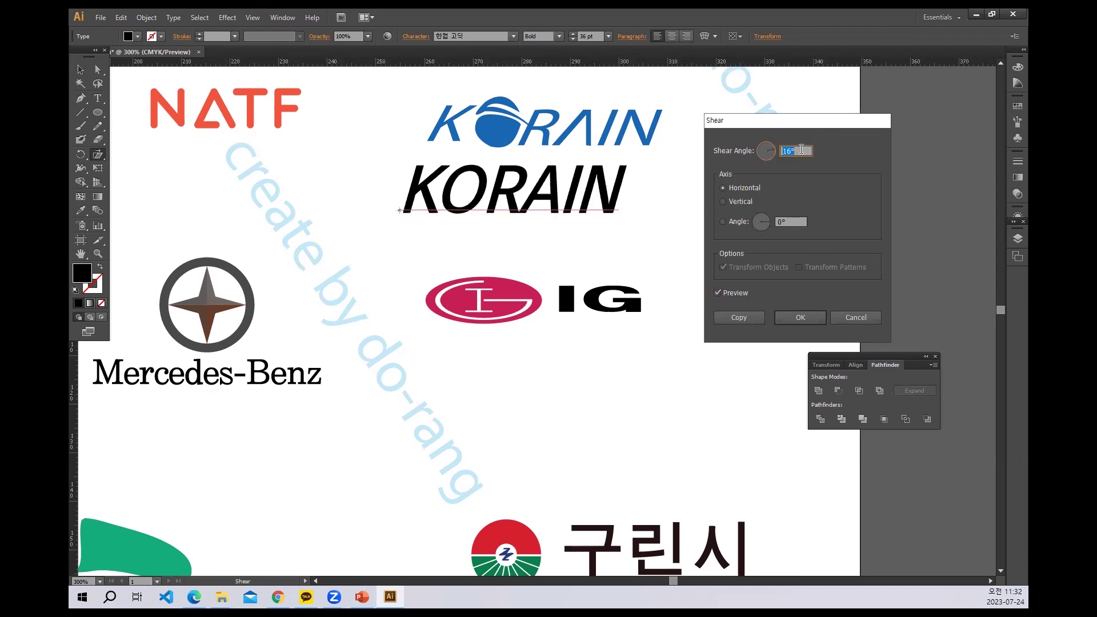
pyautogui.press('Up')
pyautogui.press('Up')
pyautogui.press('Up')
pyautogui.press('Up')
pyautogui.press('Up')
pyautogui.press('Up')
pyautogui.press('Up')
pyautogui.press('Up')
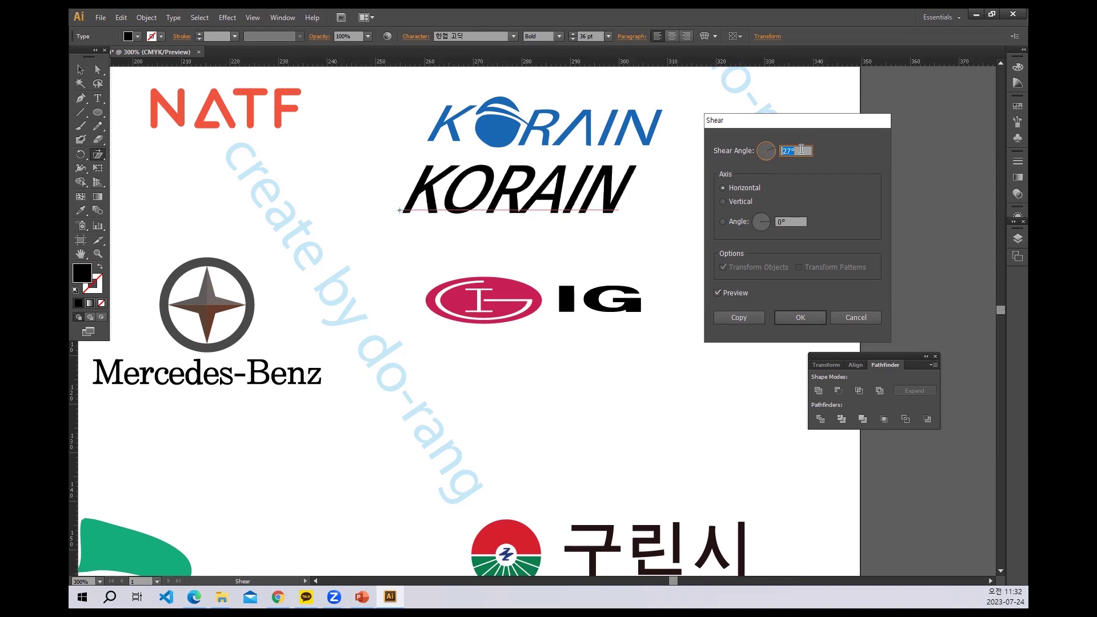
pyautogui.press('Up')
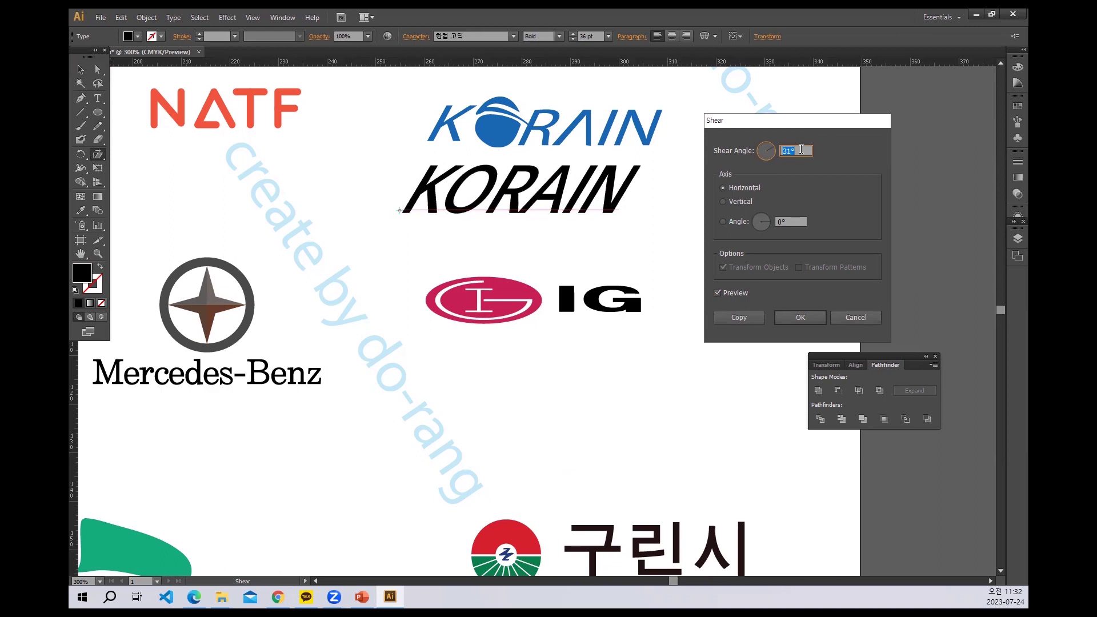
pyautogui.click(803, 314)
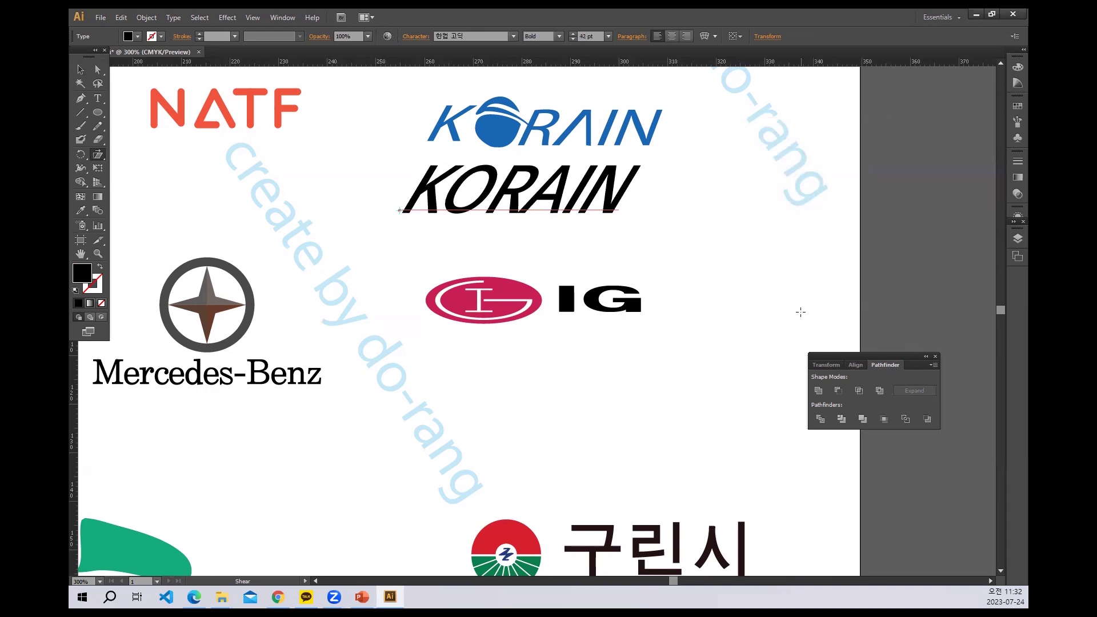
# Step: Convert the slanted KORAIN text to outlines and ungroup it into separate letters
pyautogui.click(81, 69)
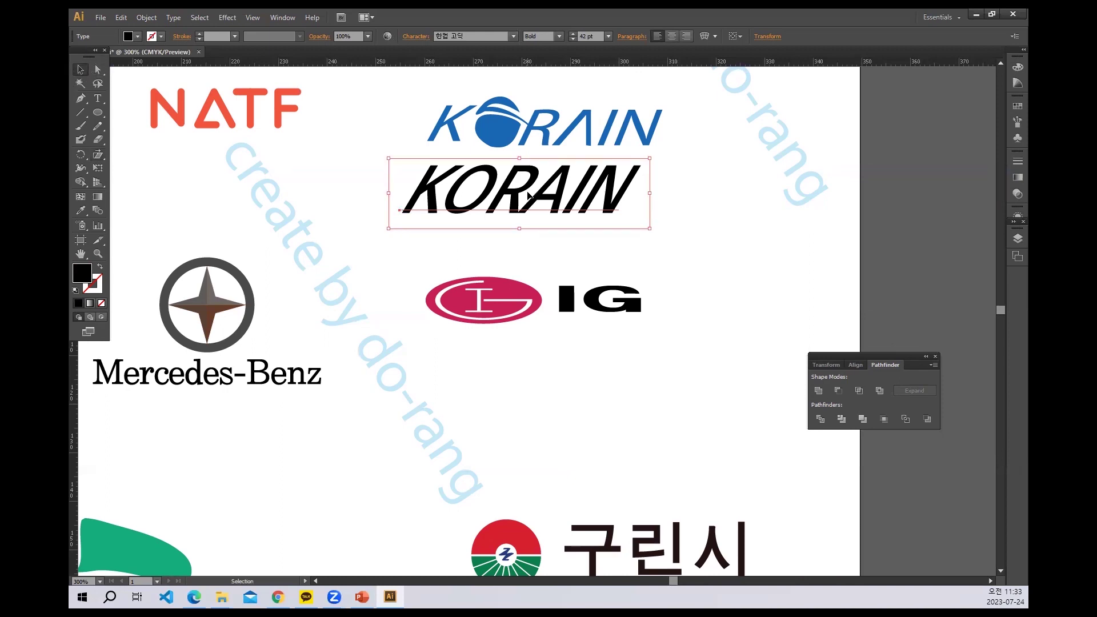
pyautogui.press('ctrl')
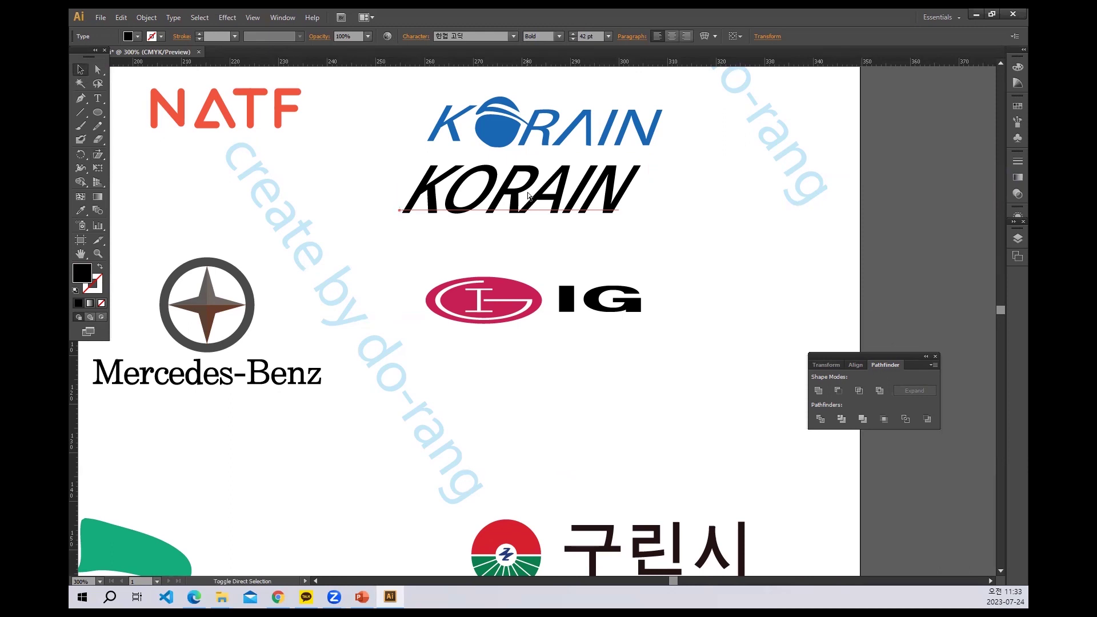
pyautogui.hotkey('ctrl', 'shift', 'o')
pyautogui.rightClick(528, 195)
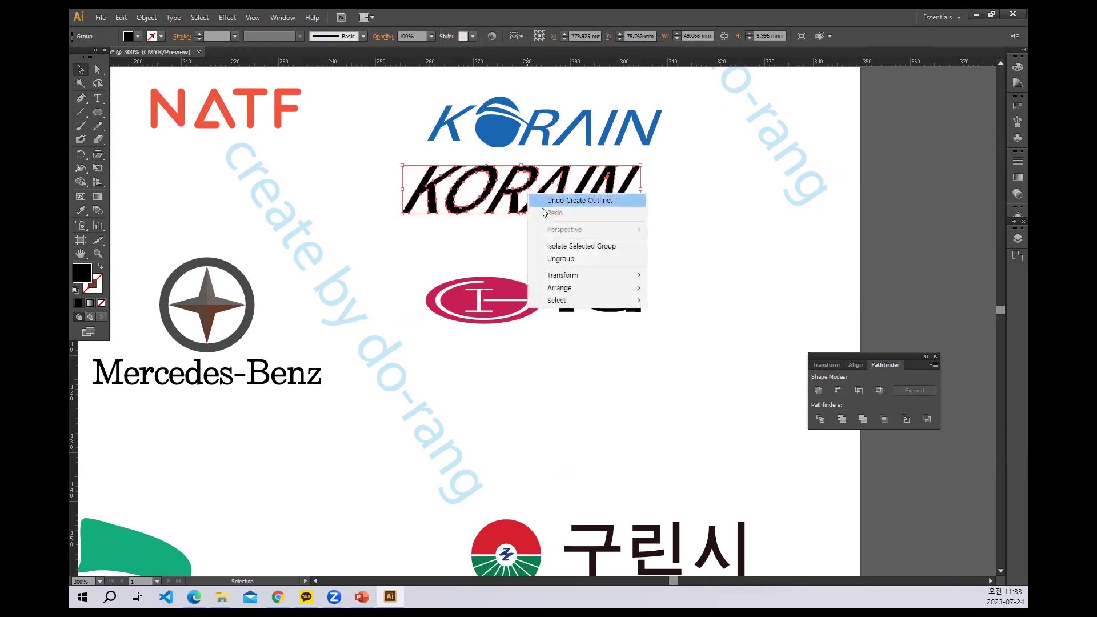
pyautogui.click(574, 260)
# Step: Delete the letter O from the outlined KORAIN lettering
pyautogui.click(493, 257)
pyautogui.click(476, 201)
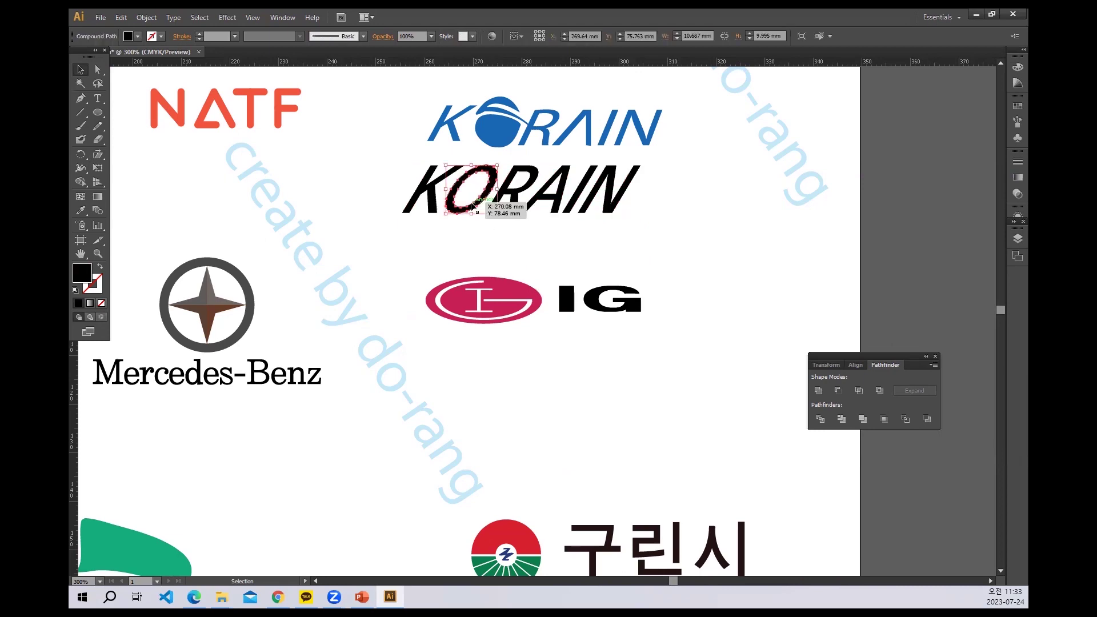
pyautogui.press('Delete')
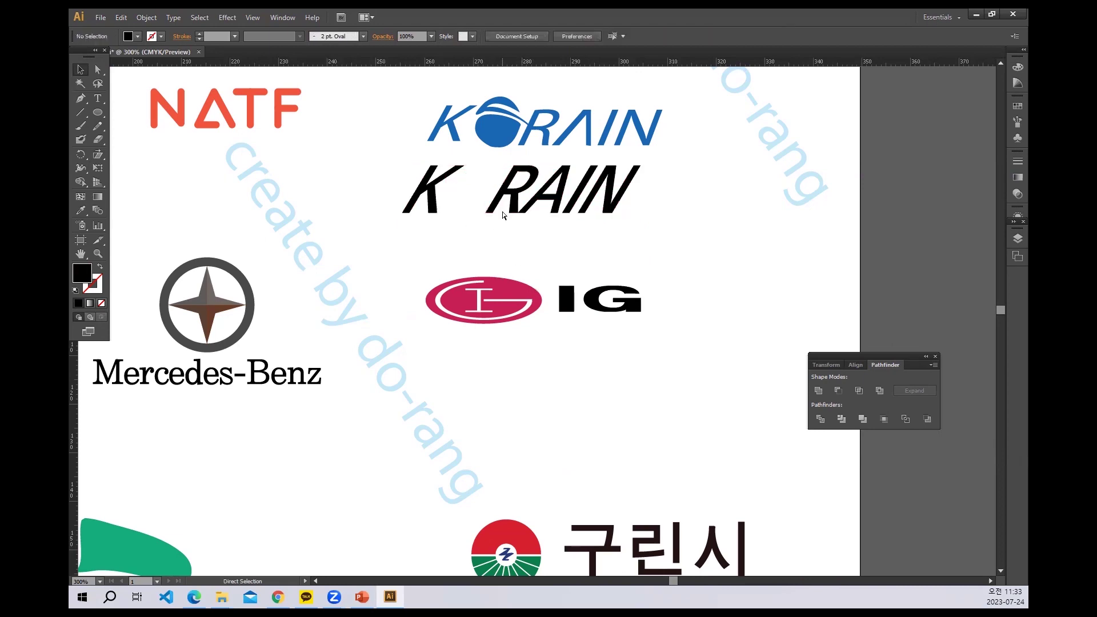
# Step: Trace the curved lower edges and swoosh of the sample globe's cap as an unfilled, stroked pen path
pyautogui.hotkey('ctrl', '=')
pyautogui.moveTo(488, 68); pyautogui.dragTo(470, 215)
pyautogui.click(80, 97)
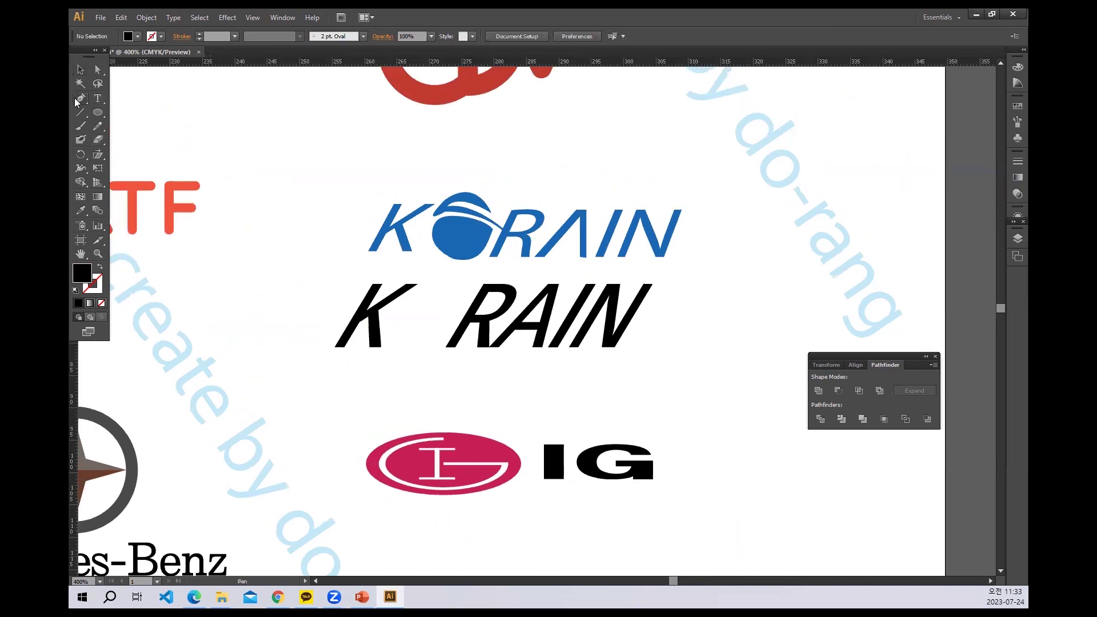
pyautogui.click(102, 269)
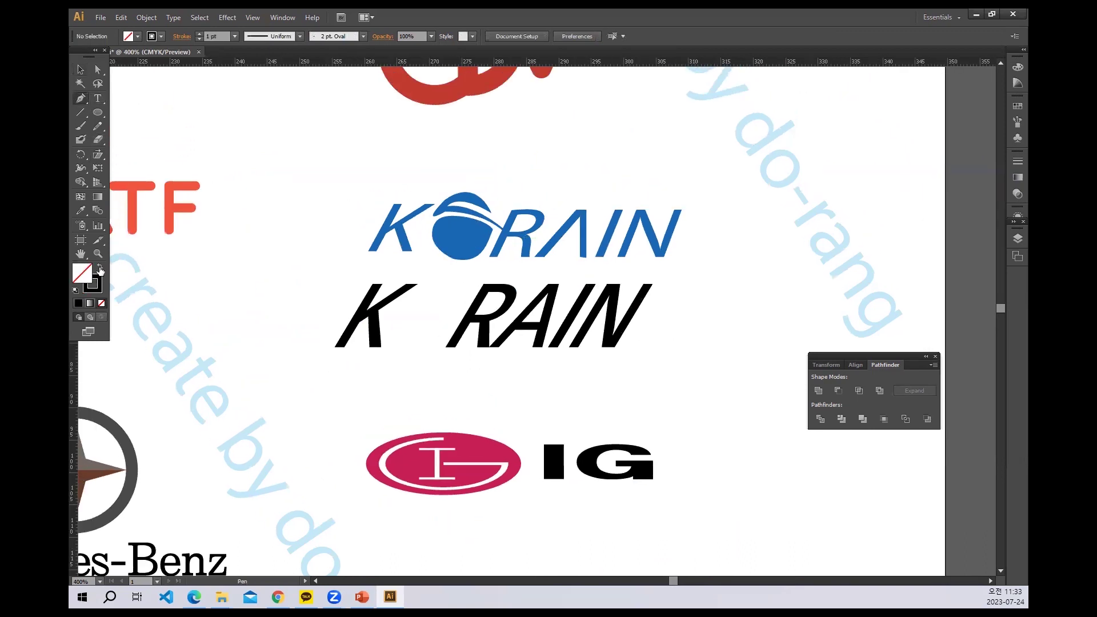
pyautogui.click(489, 215)
pyautogui.moveTo(447, 206); pyautogui.dragTo(446, 214)
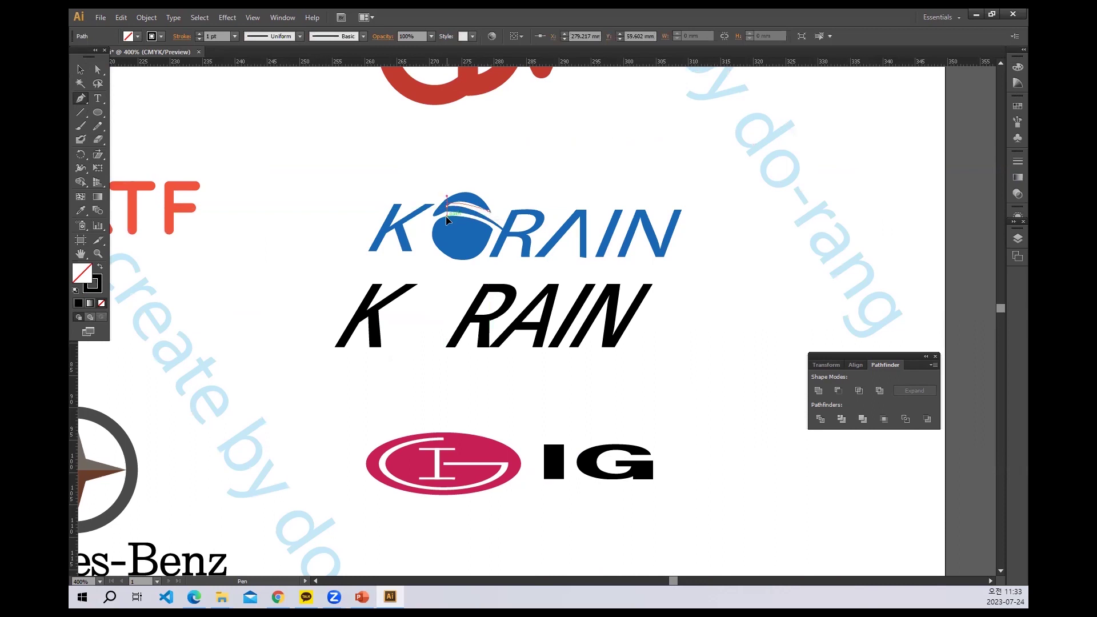
pyautogui.click(448, 208)
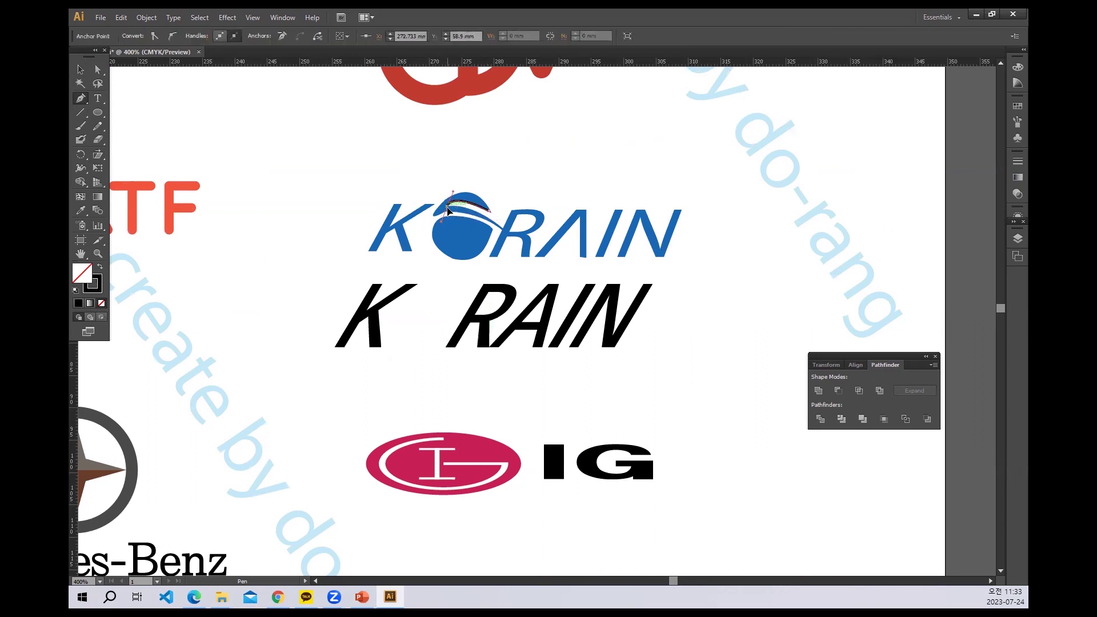
pyautogui.click(501, 241)
pyautogui.moveTo(501, 242); pyautogui.dragTo(515, 253)
pyautogui.click(502, 230)
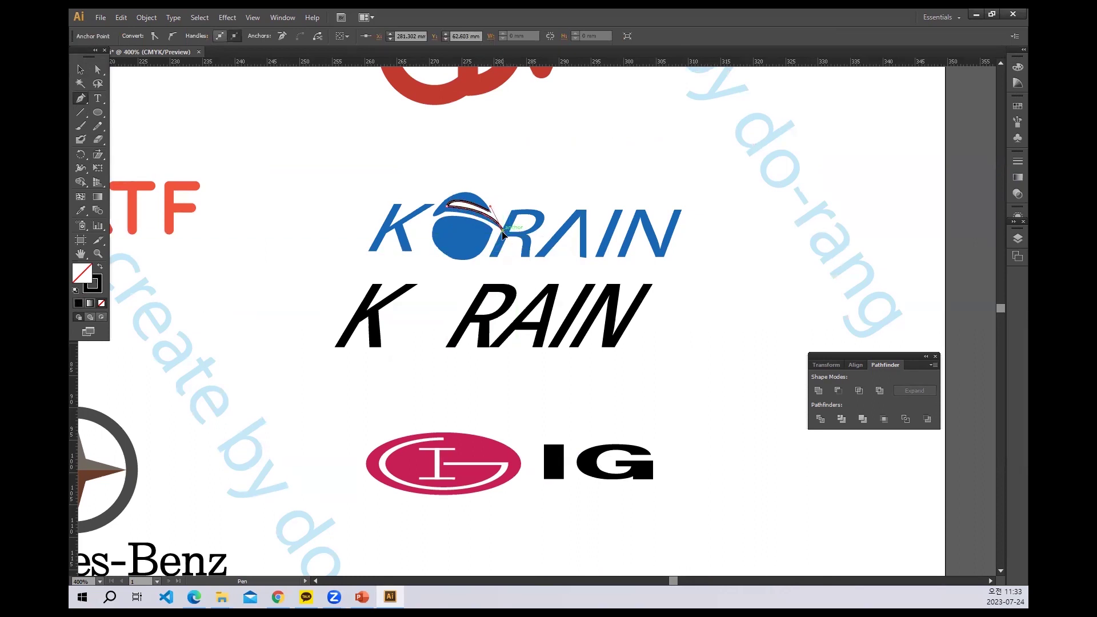
pyautogui.moveTo(437, 217); pyautogui.dragTo(424, 228)
pyautogui.click(436, 221)
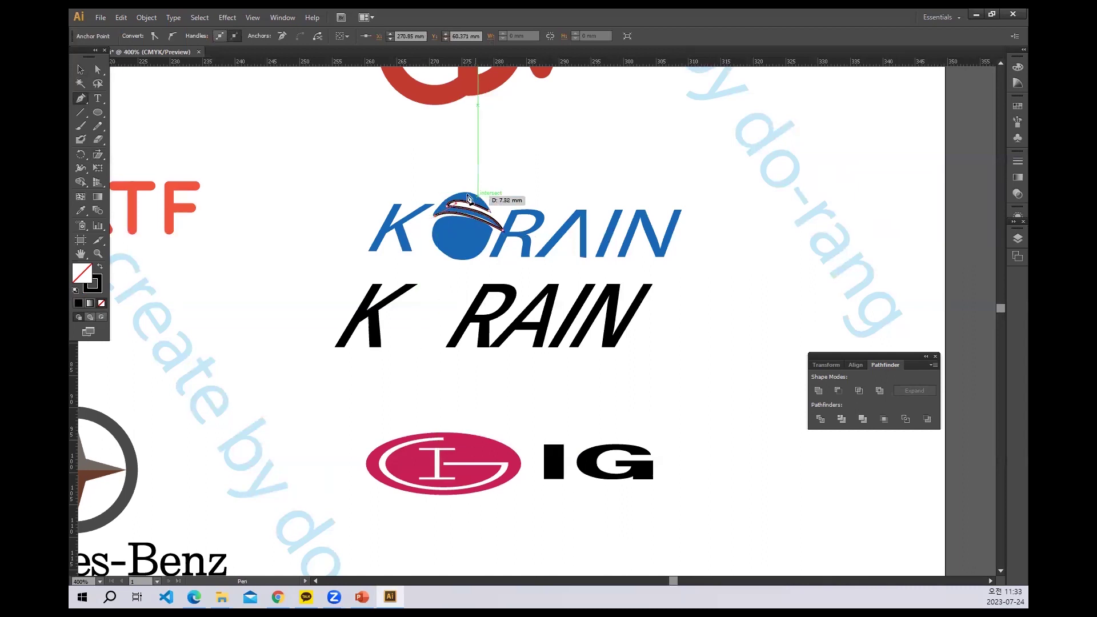
# Step: Close the cap outline with a curve along the globe's upper arc and deselect it
pyautogui.click(476, 196)
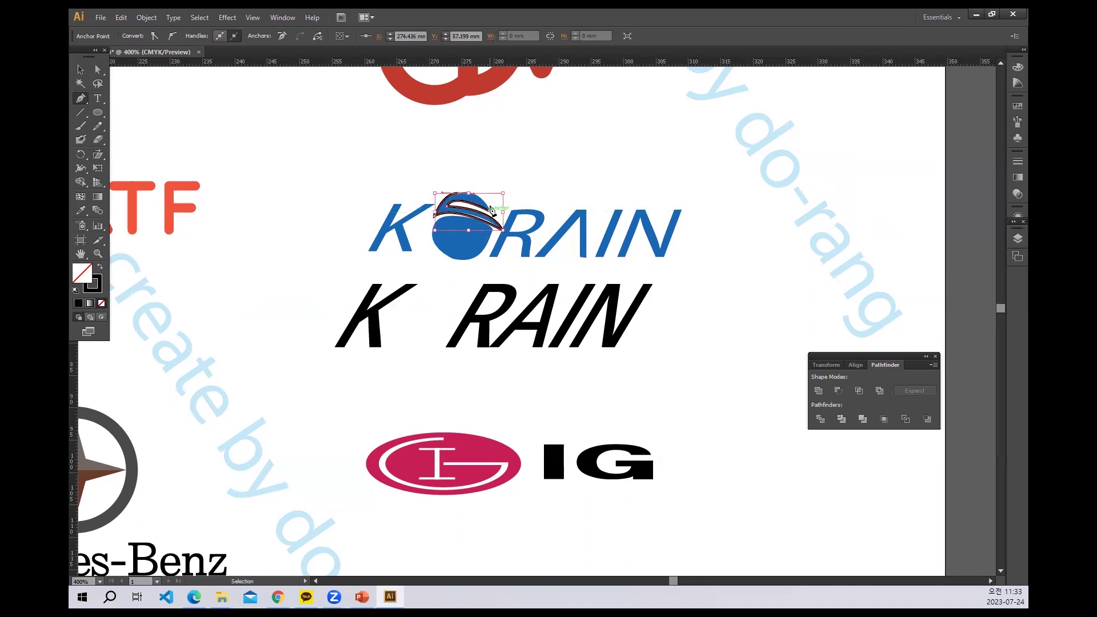
pyautogui.hotkey('ctrl', 'z')
pyautogui.moveTo(461, 197); pyautogui.dragTo(489, 234)
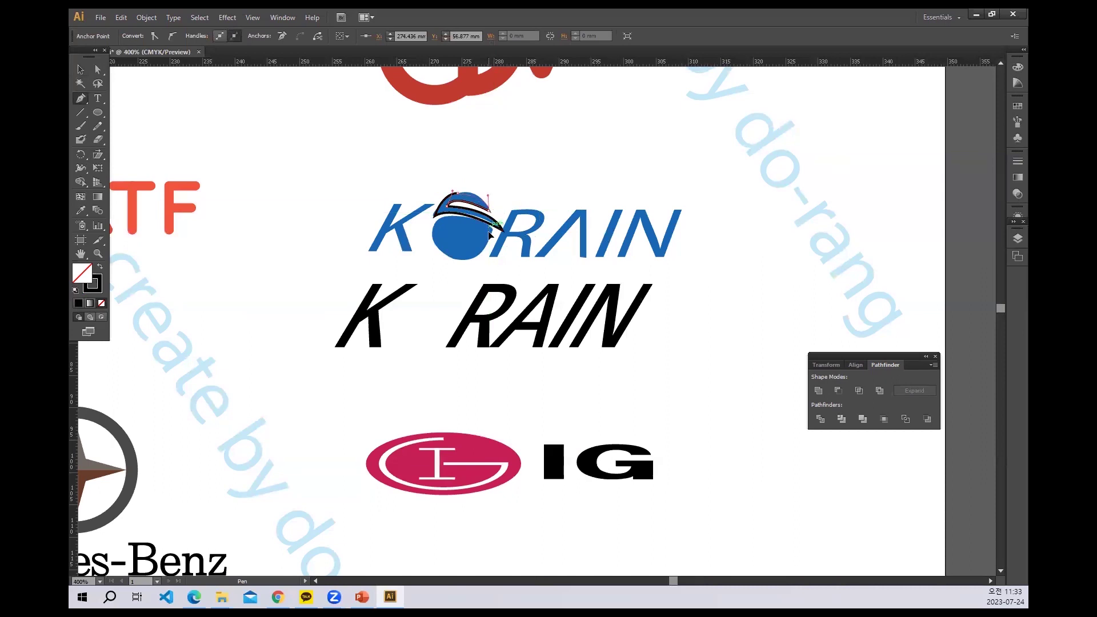
pyautogui.click(503, 231)
pyautogui.click(80, 70)
pyautogui.click(468, 288)
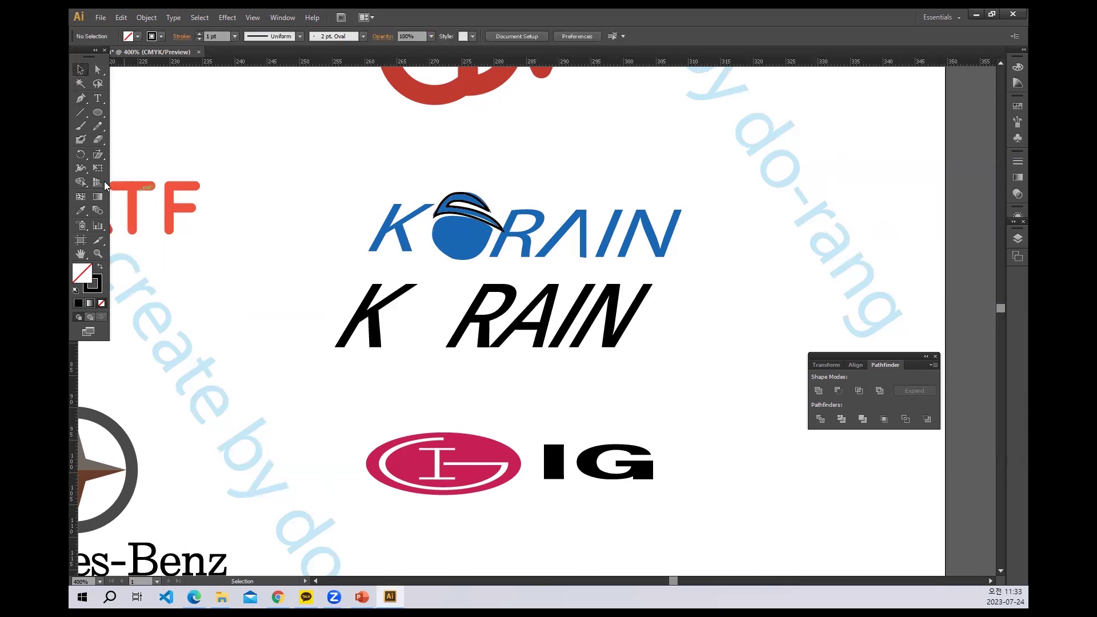
# Step: Trace the round lower part of the sample globe as a closed pen path beneath the swoosh
pyautogui.click(81, 99)
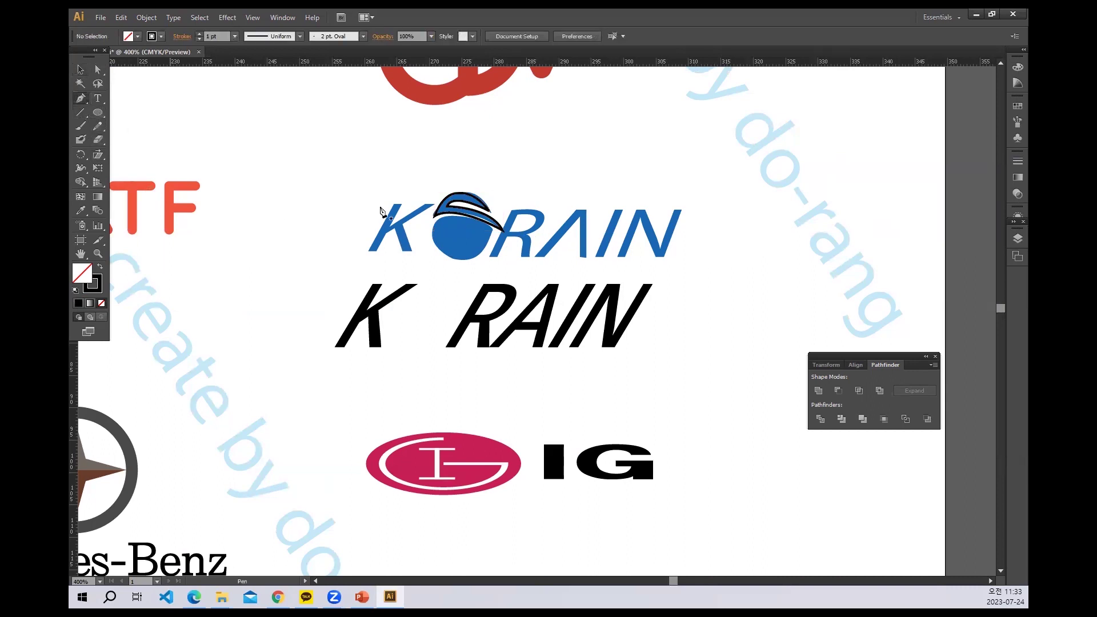
pyautogui.click(439, 233)
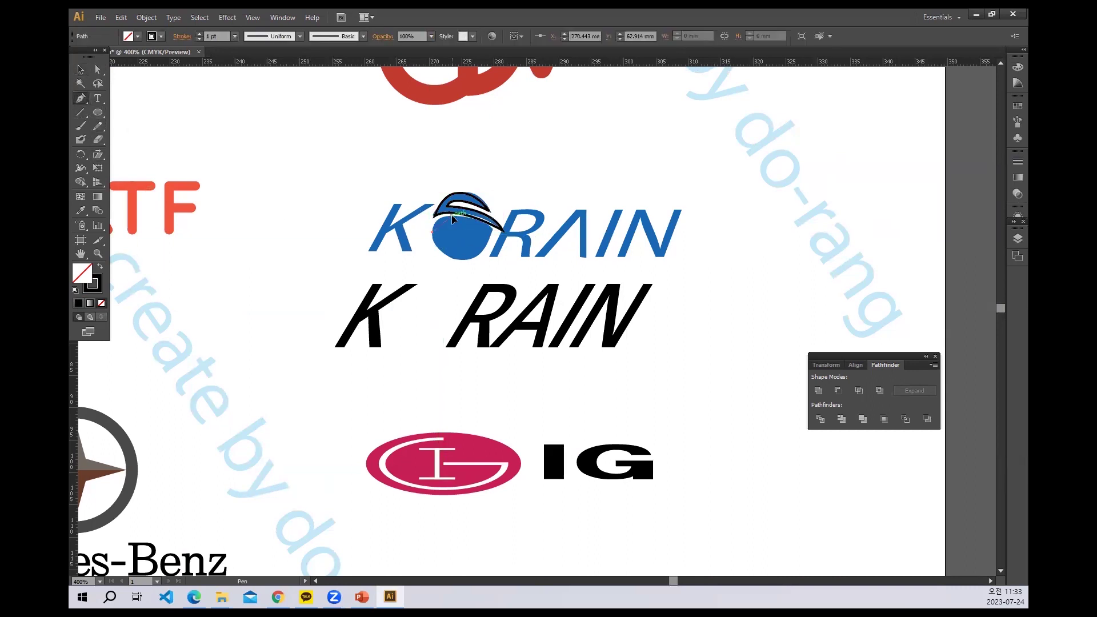
pyautogui.click(457, 217)
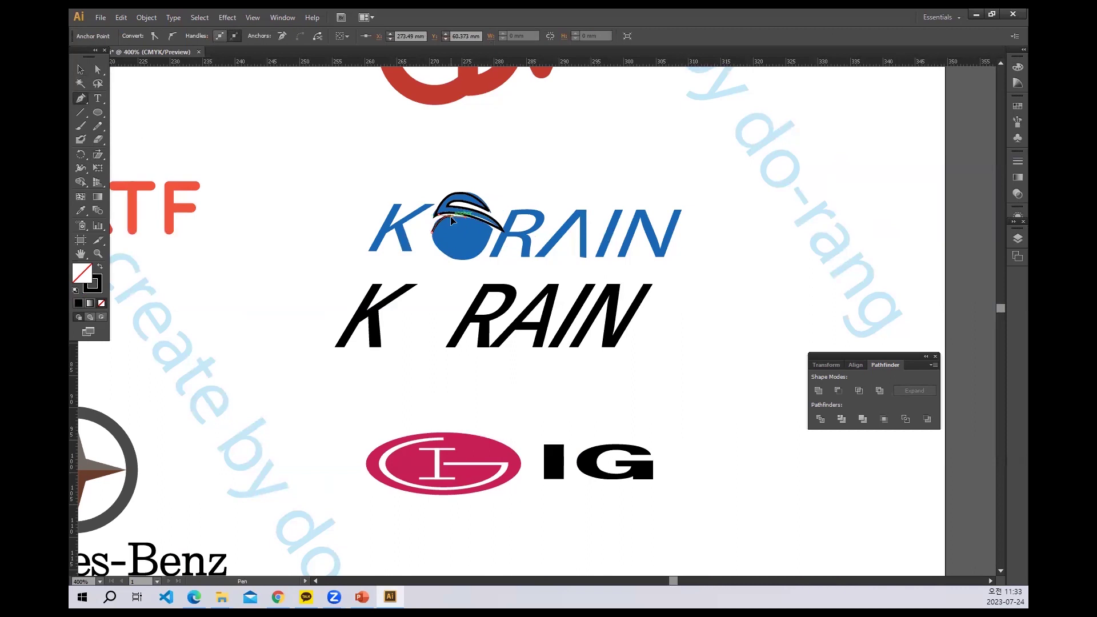
pyautogui.click(491, 230)
pyautogui.moveTo(497, 230); pyautogui.dragTo(461, 261)
pyautogui.click(461, 260)
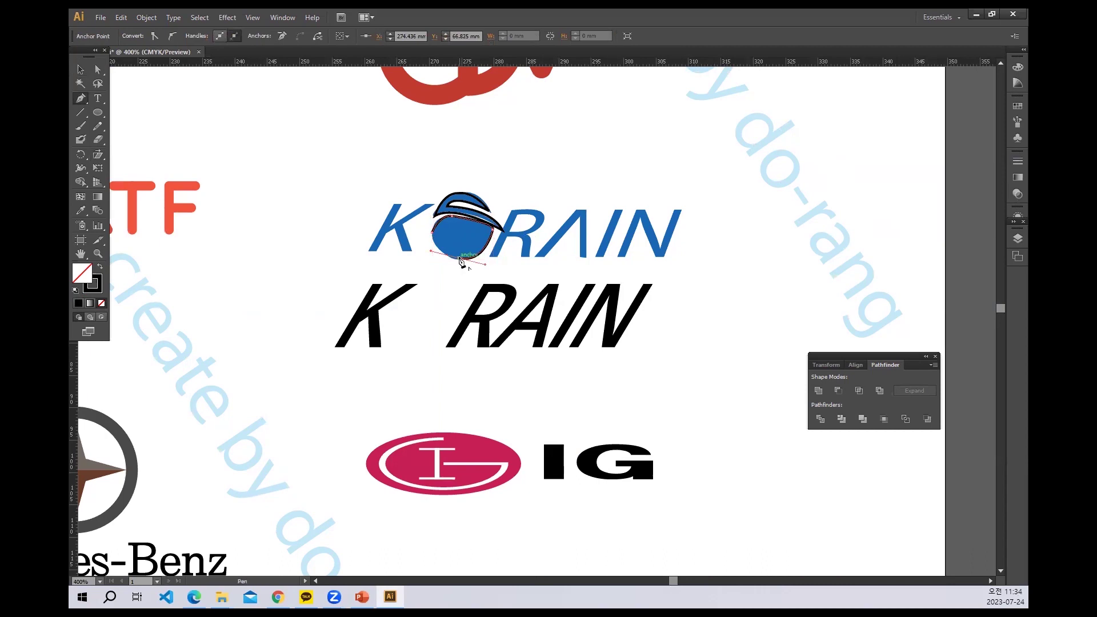
pyautogui.click(434, 218)
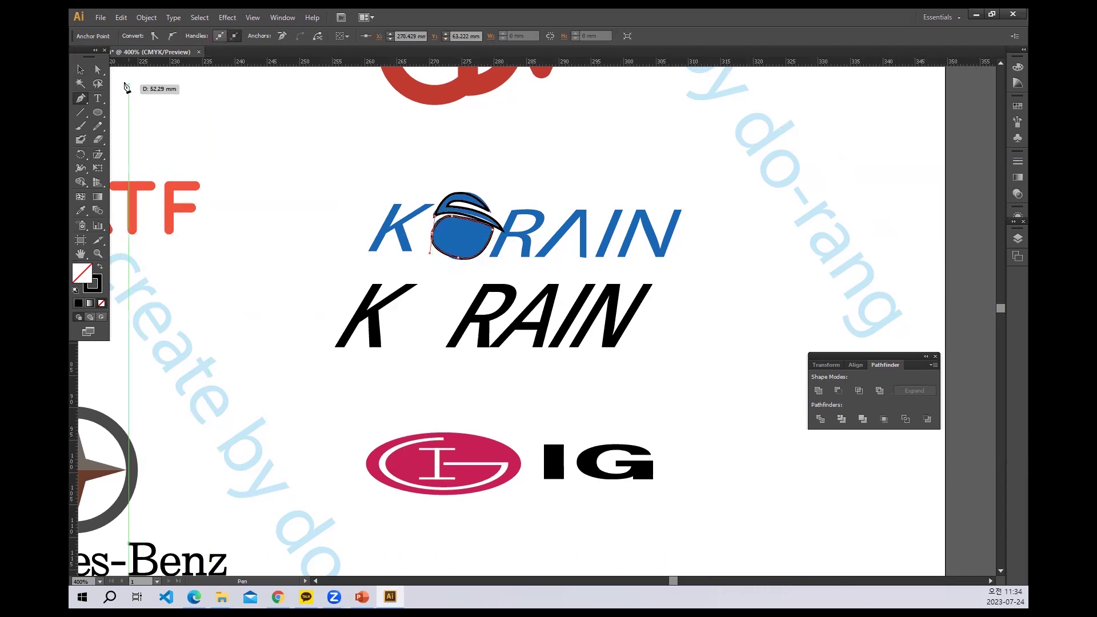
# Step: Redraw the curve that closes the left side of the globe's lower outline with the Pen tool
pyautogui.click(81, 69)
pyautogui.click(361, 127)
pyautogui.click(442, 200)
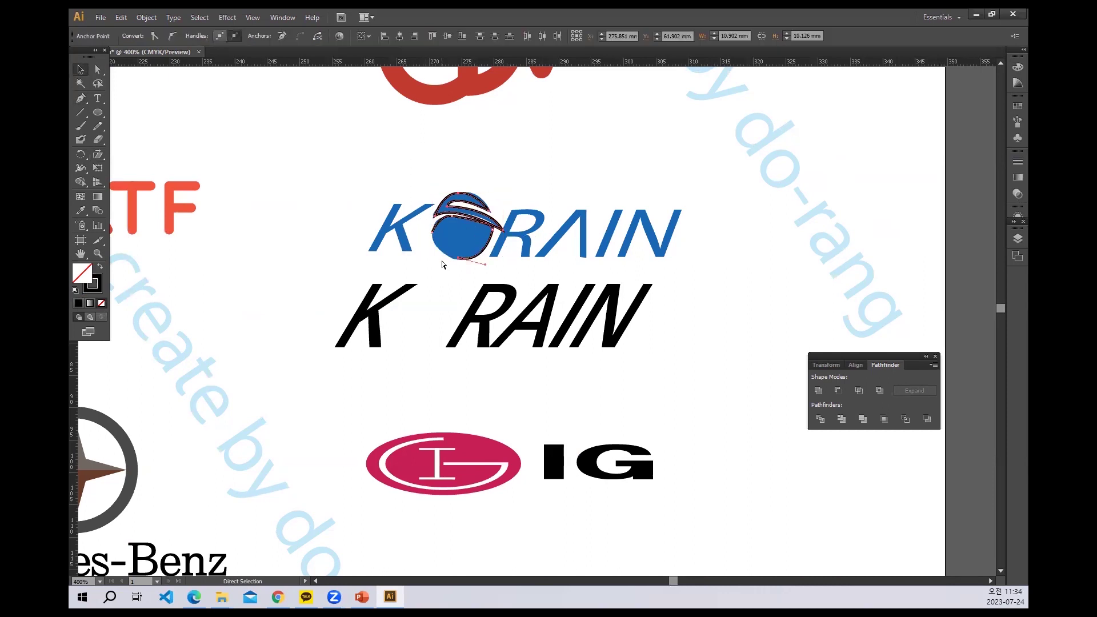
pyautogui.click(81, 98)
pyautogui.click(459, 259)
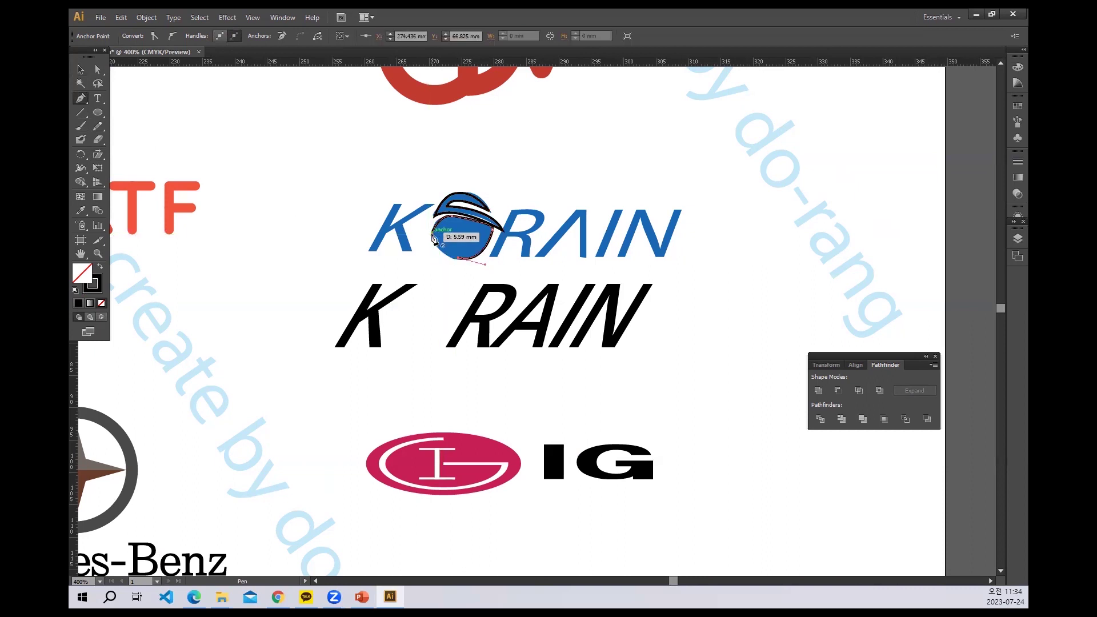
pyautogui.click(432, 215)
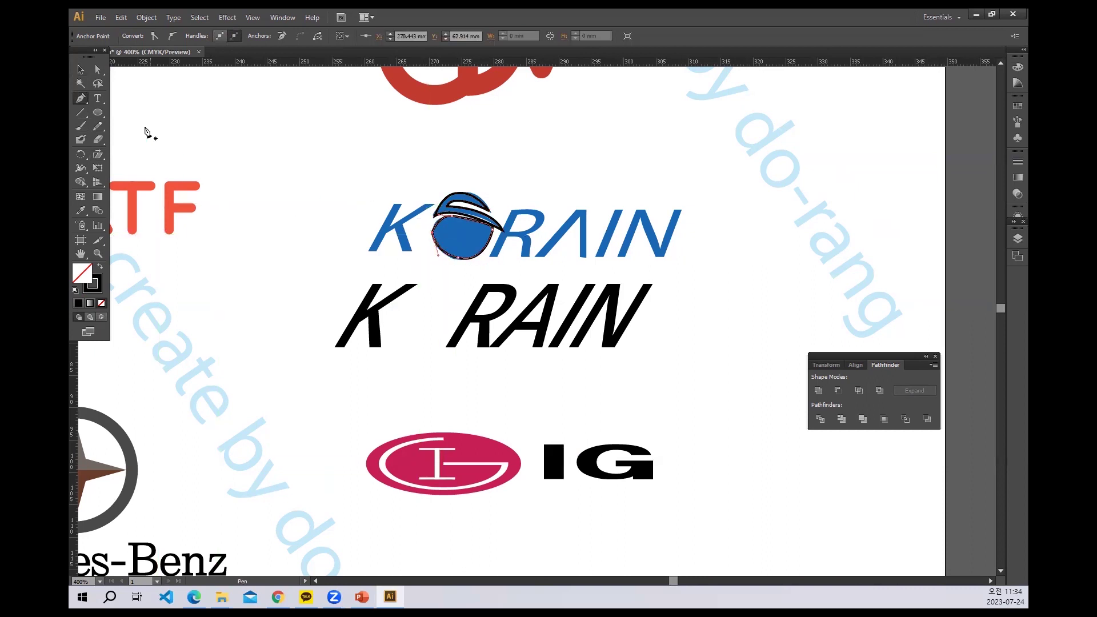
# Step: Move both globe outlines into the gap between K and R in the black lettering
pyautogui.click(82, 70)
pyautogui.moveTo(478, 228); pyautogui.dragTo(438, 316)
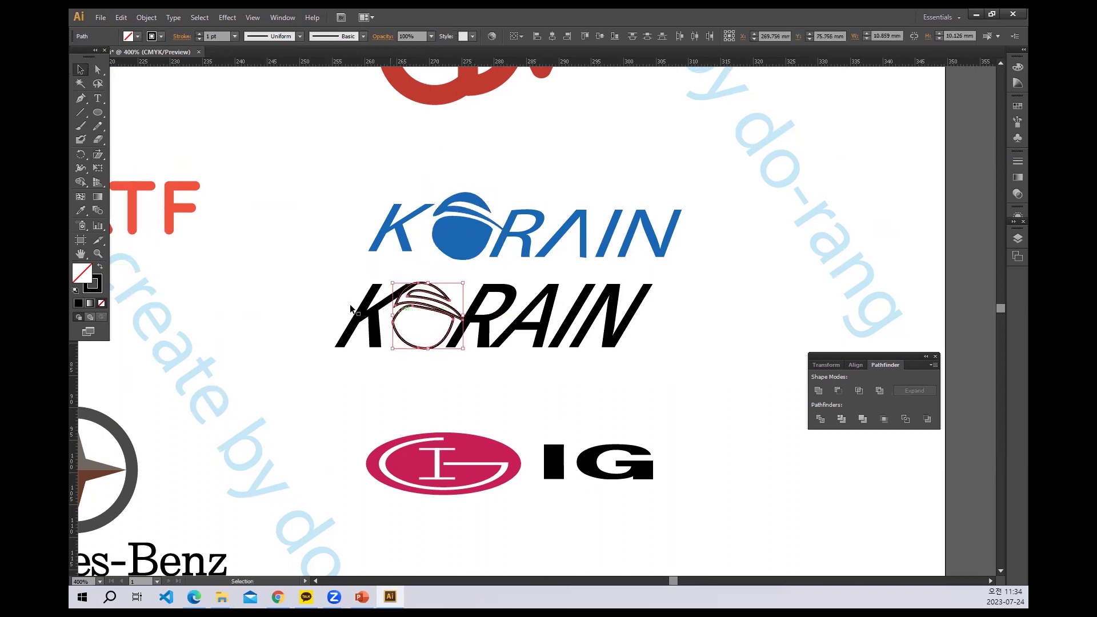
pyautogui.click(97, 126)
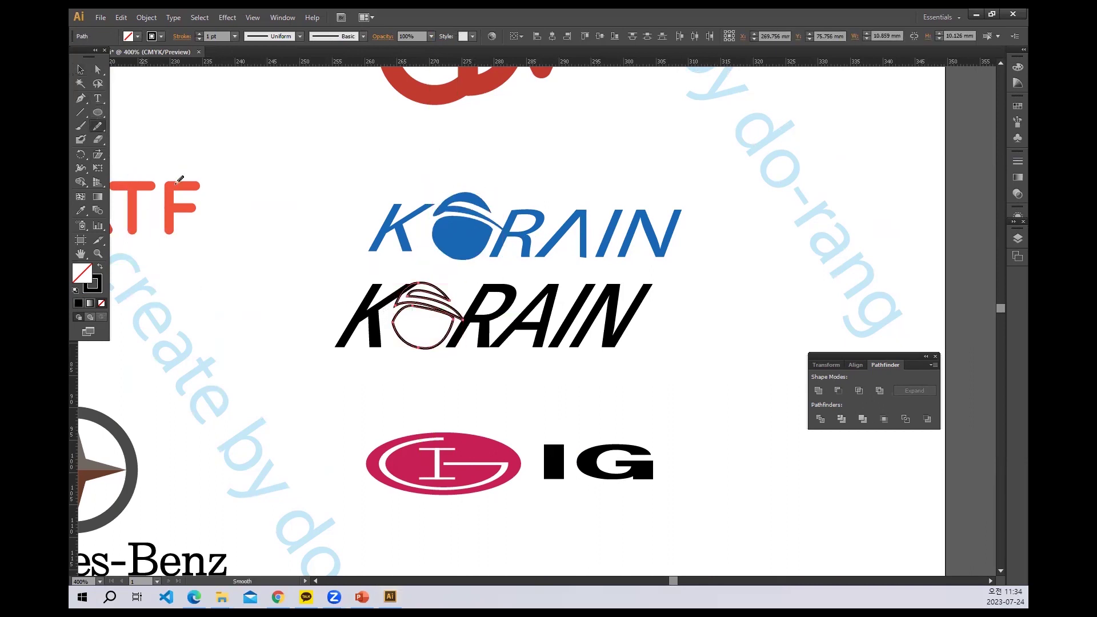
pyautogui.moveTo(396, 323); pyautogui.dragTo(400, 318)
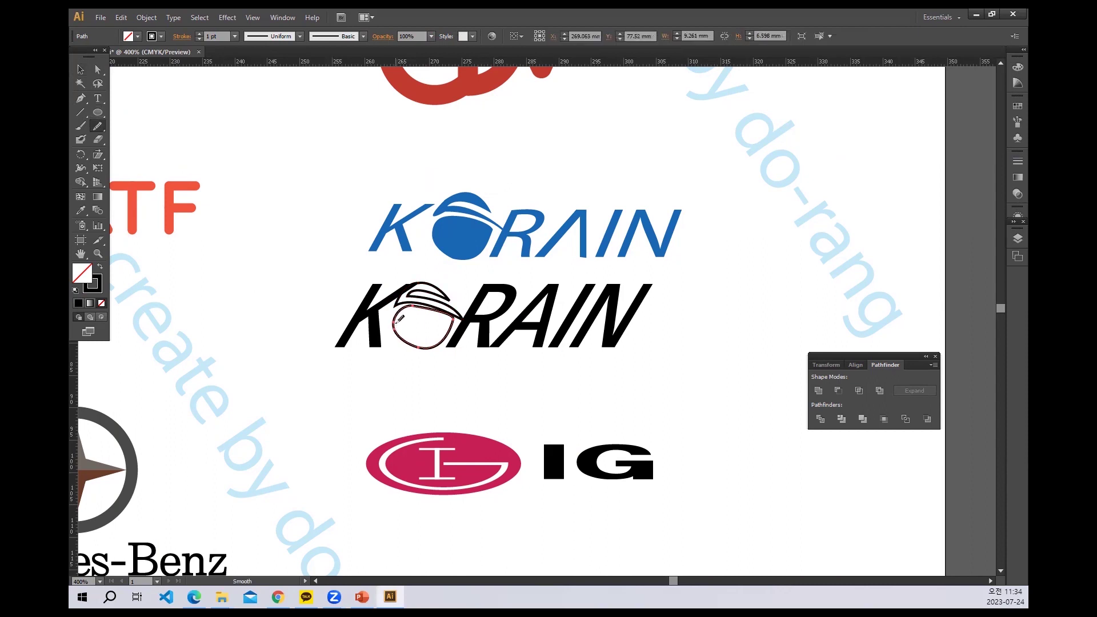
pyautogui.keyDown('ctrl'); pyautogui.click(413, 292); pyautogui.keyUp('ctrl')
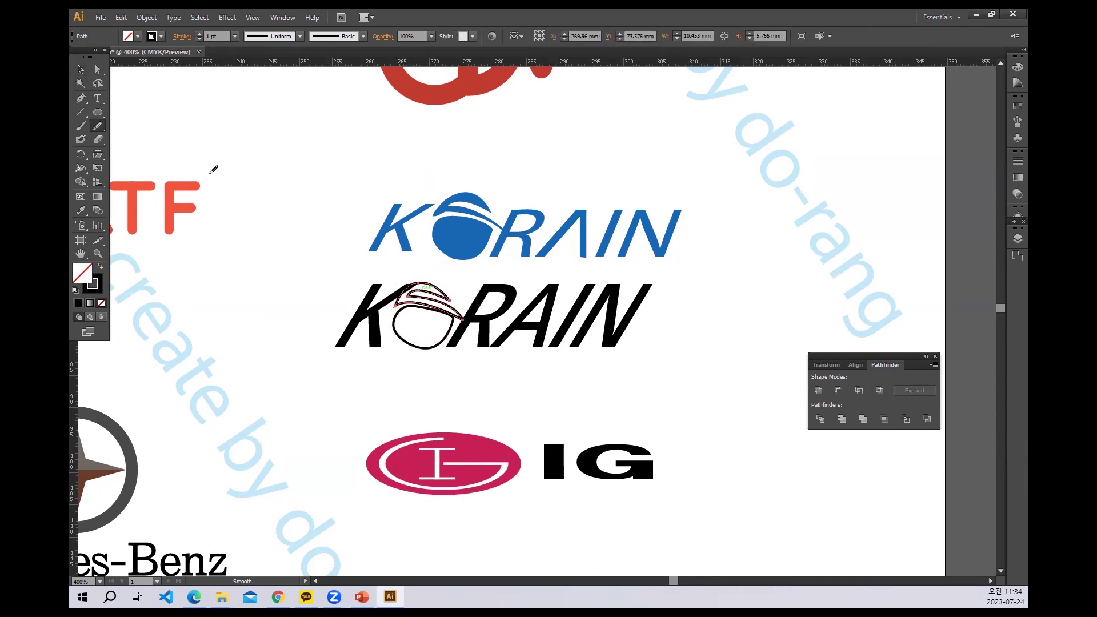
pyautogui.click(80, 70)
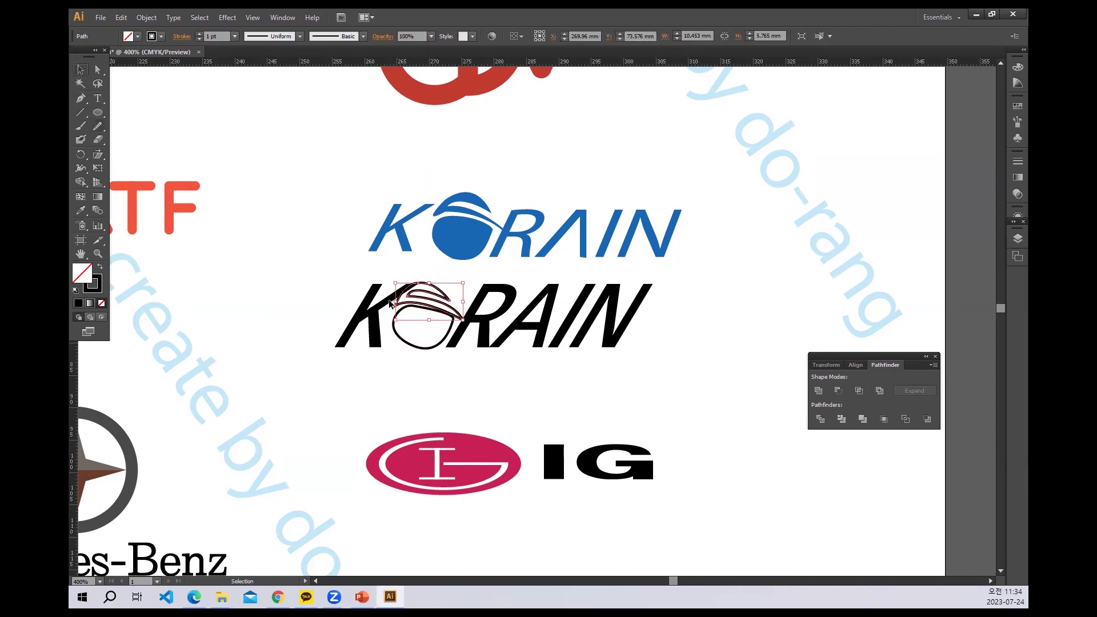
pyautogui.press('Return')
pyautogui.click(606, 387)
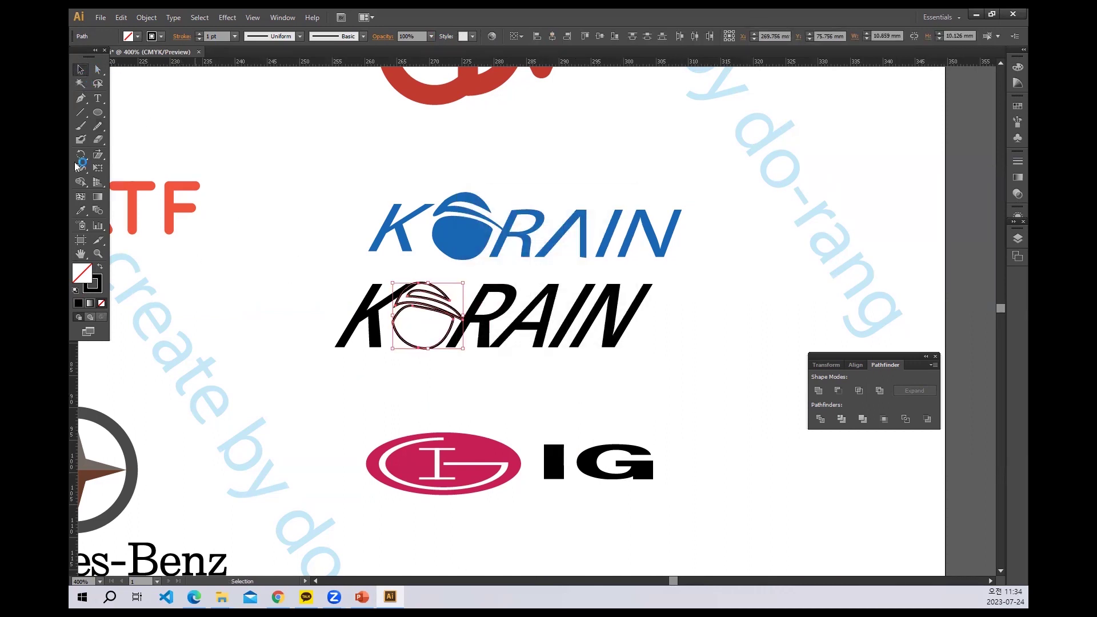
# Step: Smooth the left side of the globe's lower outline with the Smooth tool and deselect it
pyautogui.click(98, 126)
pyautogui.moveTo(400, 316); pyautogui.dragTo(351, 287)
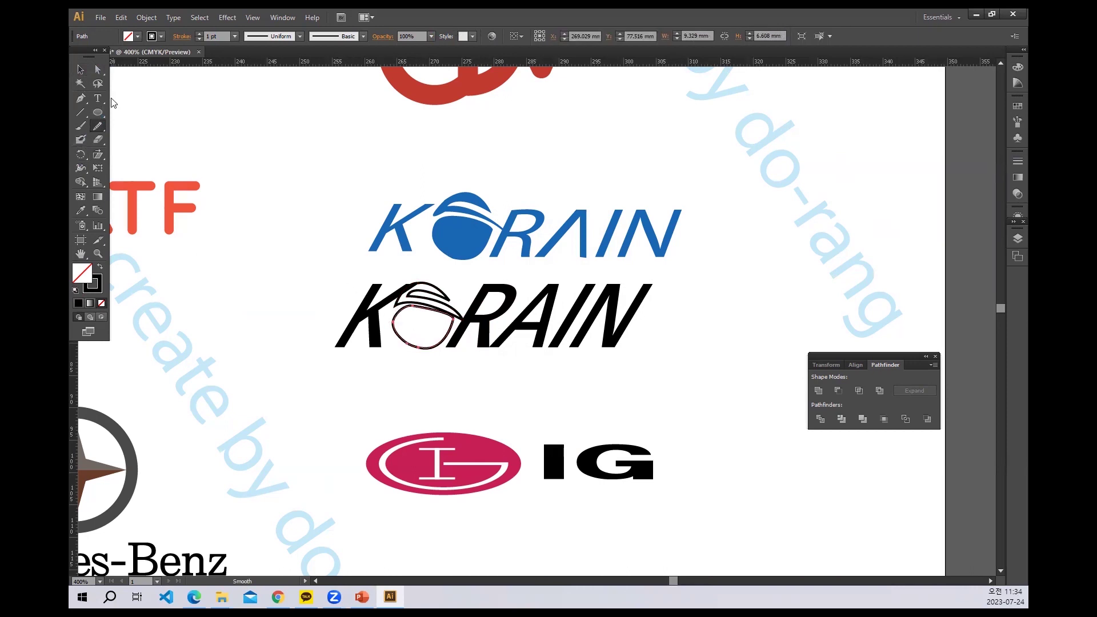
pyautogui.click(80, 70)
pyautogui.click(435, 261)
# Step: Apply the sample logo's blue fill without a stroke to the new KORAIN letters and globe using the Eyedropper
pyautogui.moveTo(327, 284); pyautogui.dragTo(655, 384)
pyautogui.click(81, 210)
pyautogui.click(486, 211)
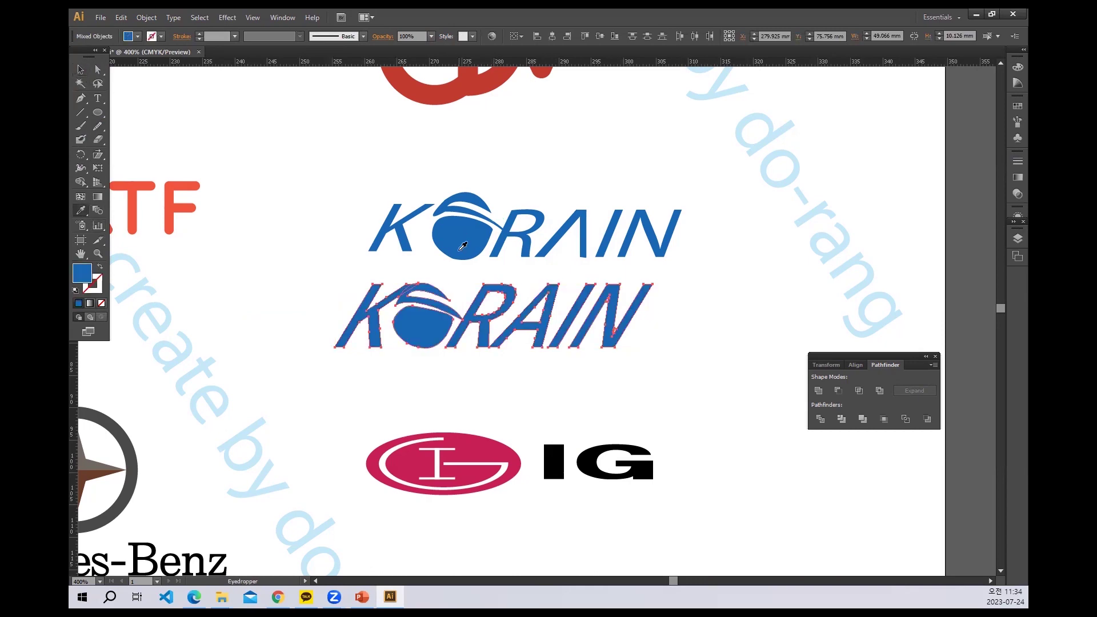
pyautogui.click(80, 69)
pyautogui.click(603, 398)
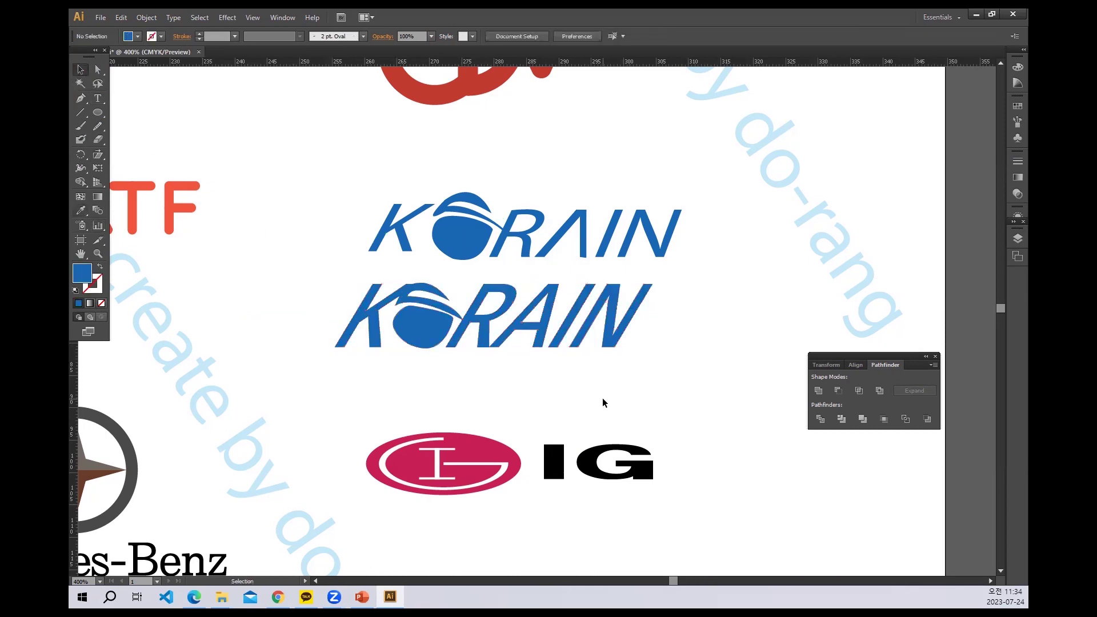
# Step: Draw a slanted line segment across each end of the letter A's crossbar, where it meets the legs
pyautogui.hotkey('ctrl', '=')
pyautogui.hotkey('ctrl', '=')
pyautogui.hotkey('ctrl', '=')
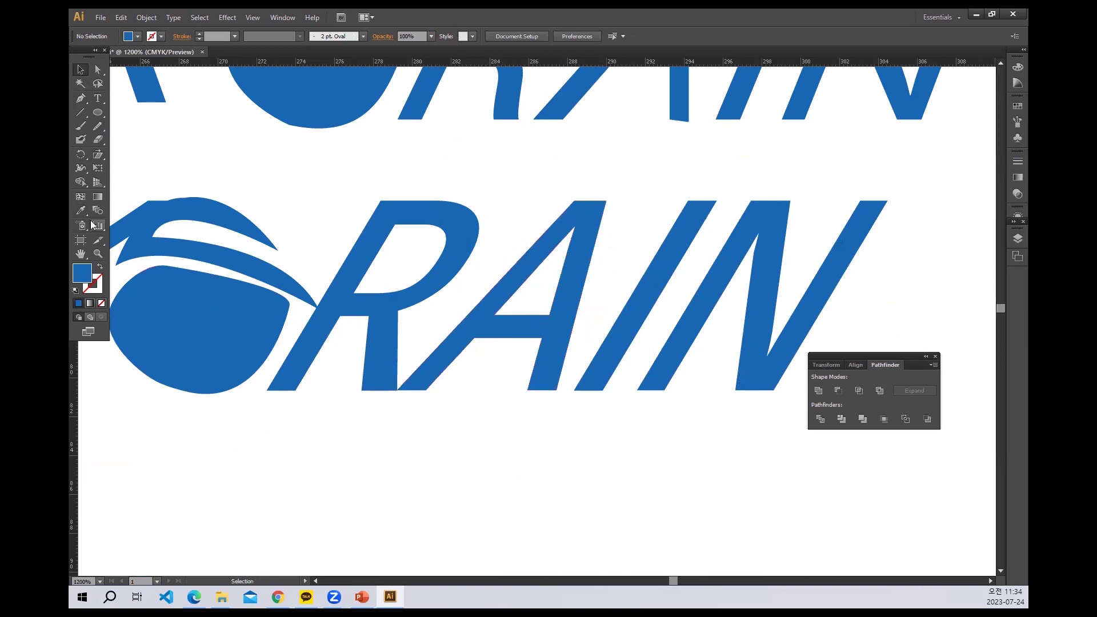
pyautogui.click(81, 112)
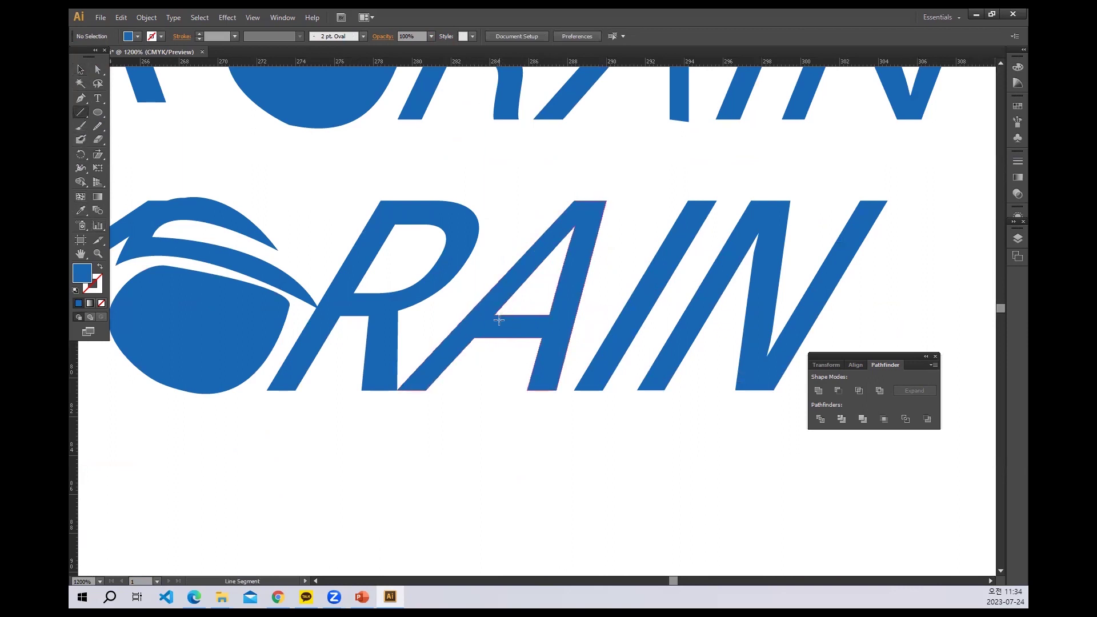
pyautogui.moveTo(495, 313); pyautogui.dragTo(473, 337)
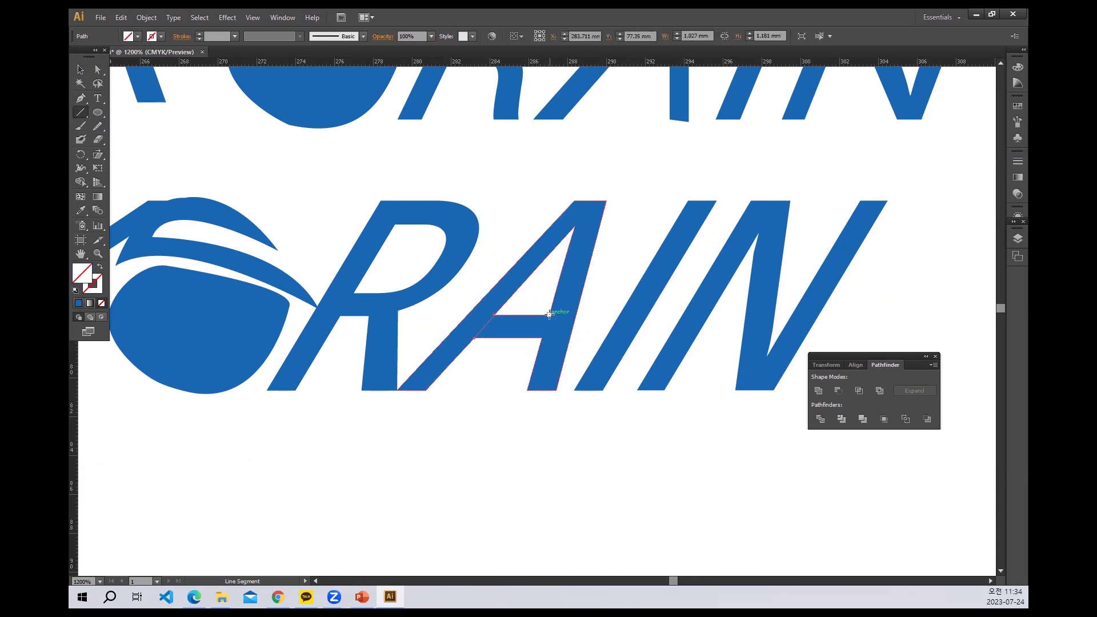
pyautogui.moveTo(549, 314); pyautogui.dragTo(542, 337)
# Step: Divide the letter A along the two line segments with Pathfinder and ungroup the resulting pieces
pyautogui.click(80, 69)
pyautogui.click(466, 292)
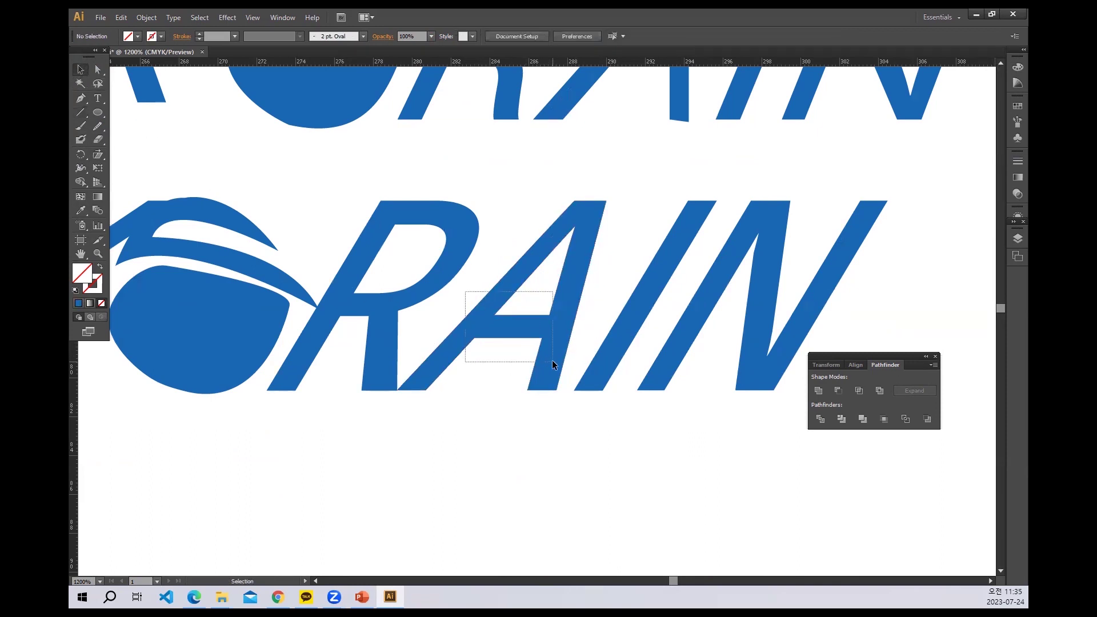
pyautogui.moveTo(552, 364); pyautogui.dragTo(552, 363)
pyautogui.click(820, 419)
pyautogui.rightClick(525, 327)
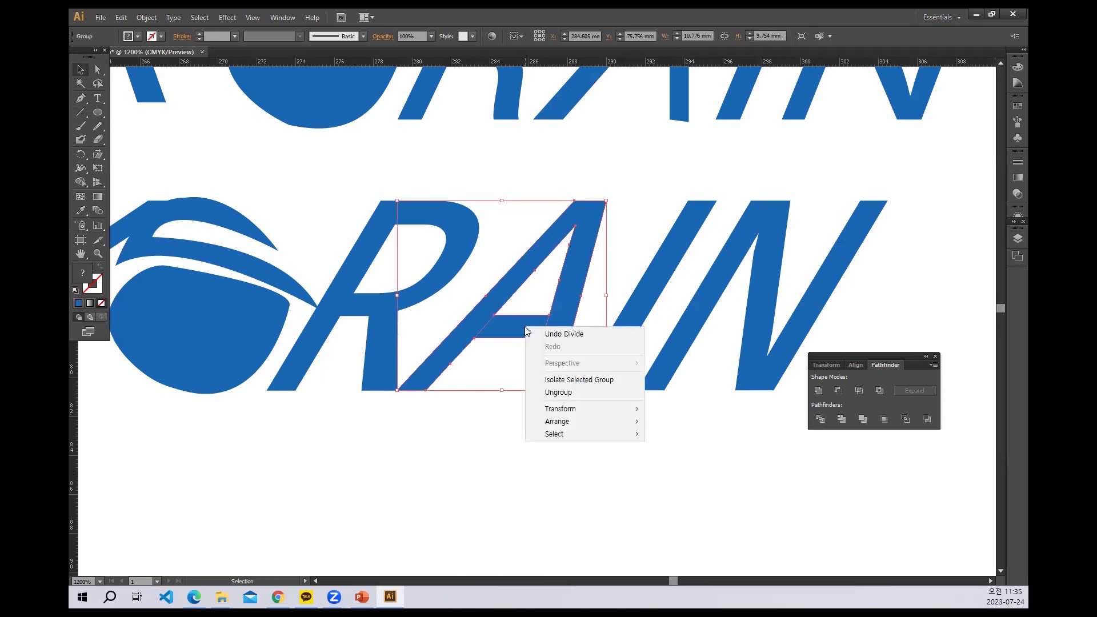
pyautogui.click(557, 391)
# Step: Delete the separated crossbar from the letter A of the new KORAIN lettering
pyautogui.click(526, 337)
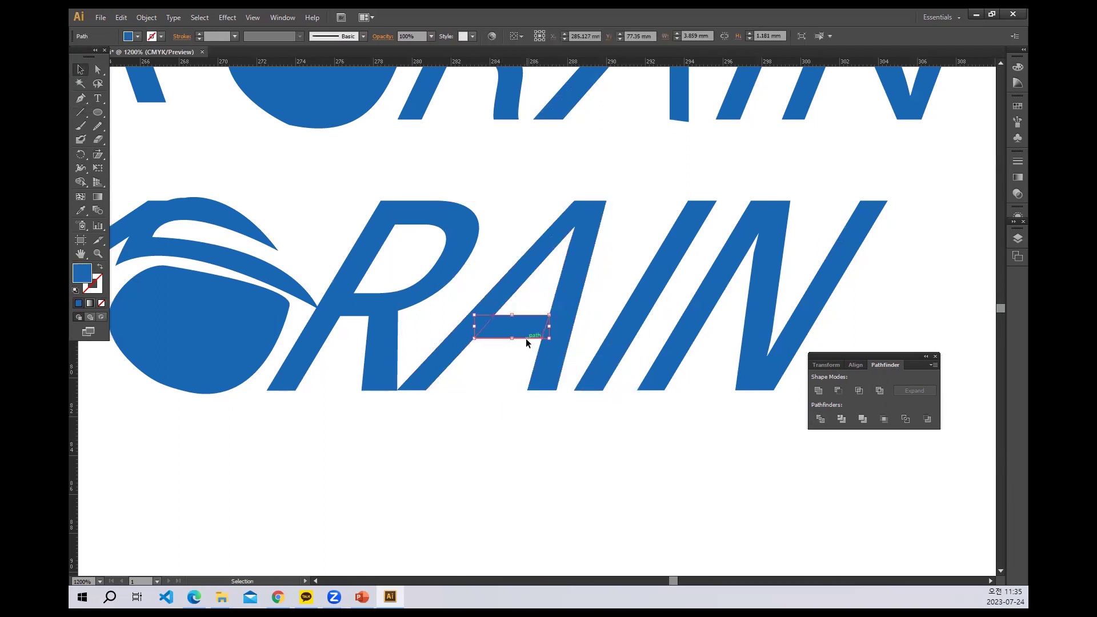
pyautogui.press('Delete')
pyautogui.hotkey('ctrl', '-')
pyautogui.hotkey('ctrl', '-')
pyautogui.hotkey('ctrl', '-')
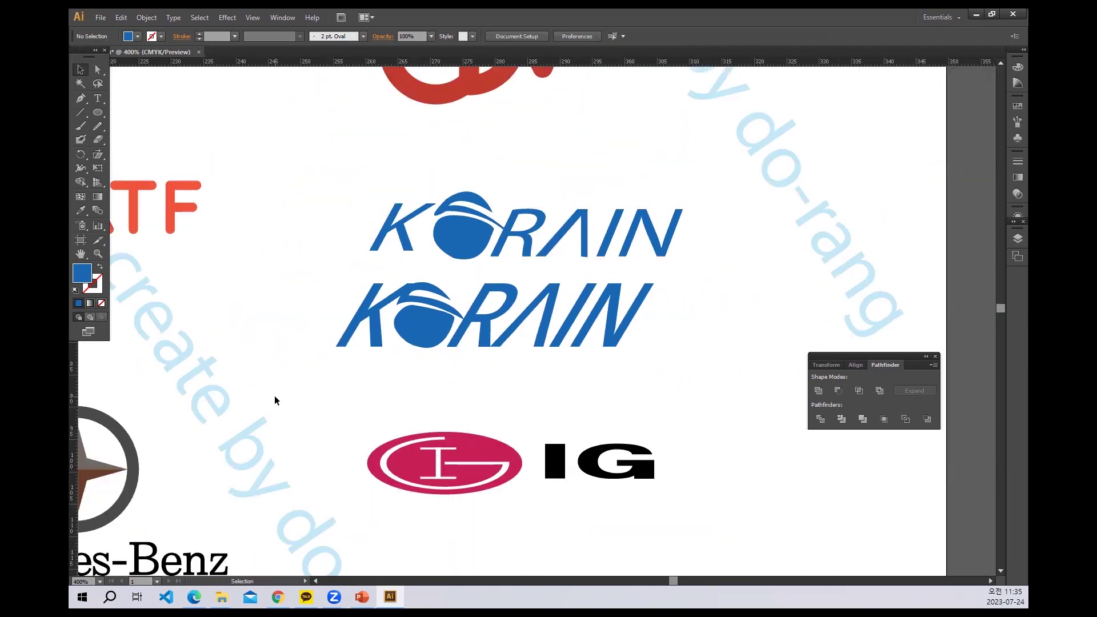
# Step: Draw a blue four-pointed star about 22 mm wide in the empty area beside the Mercedes-Benz logo
pyautogui.press('space')
pyautogui.moveTo(361, 289); pyautogui.dragTo(513, 180)
pyautogui.moveTo(408, 301); pyautogui.dragTo(685, 198)
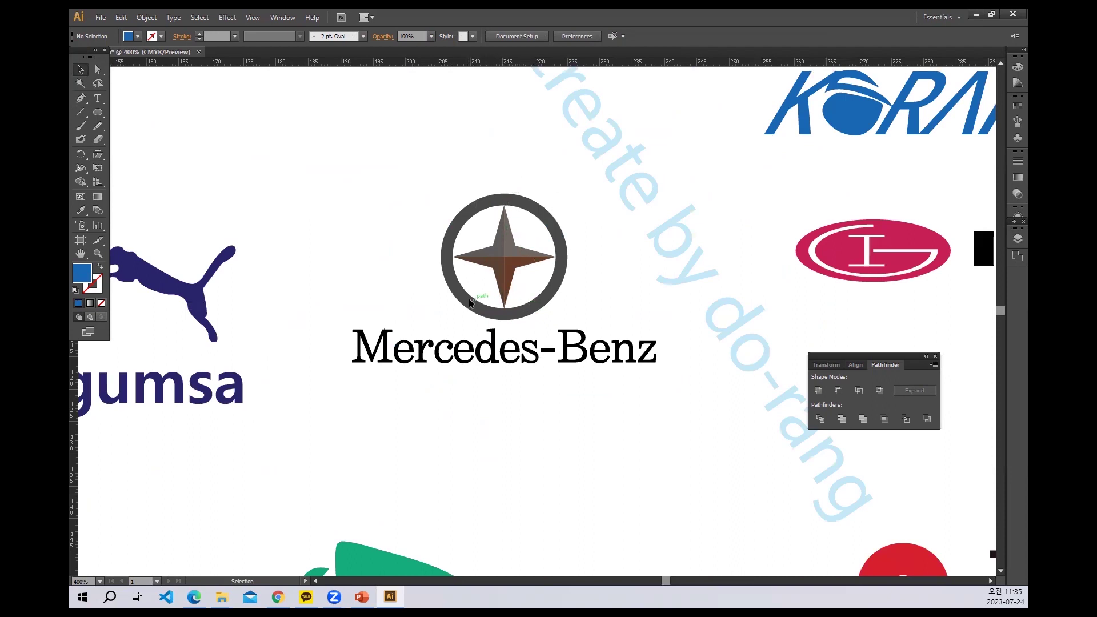
pyautogui.press('space')
pyautogui.moveTo(430, 301); pyautogui.dragTo(441, 339)
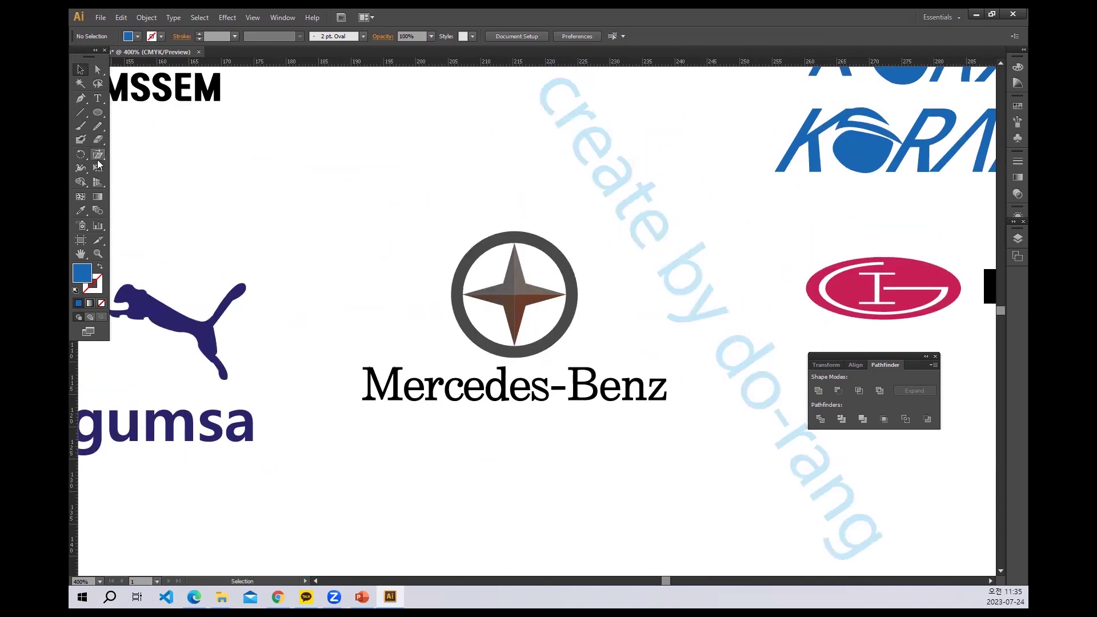
pyautogui.moveTo(97, 112); pyautogui.dragTo(144, 166)
pyautogui.moveTo(319, 183)
pyautogui.mouseDown()
pyautogui.moveTo(344, 224)
pyautogui.moveTo(338, 239)
pyautogui.moveTo(307, 243)
pyautogui.moveTo(321, 249)
pyautogui.moveTo(280, 314)
pyautogui.mouseUp()
pyautogui.press('v')
pyautogui.click(281, 250)
# Step: Draw a vertical and a horizontal line segment through the star's centre, each connecting two opposite points
pyautogui.click(81, 112)
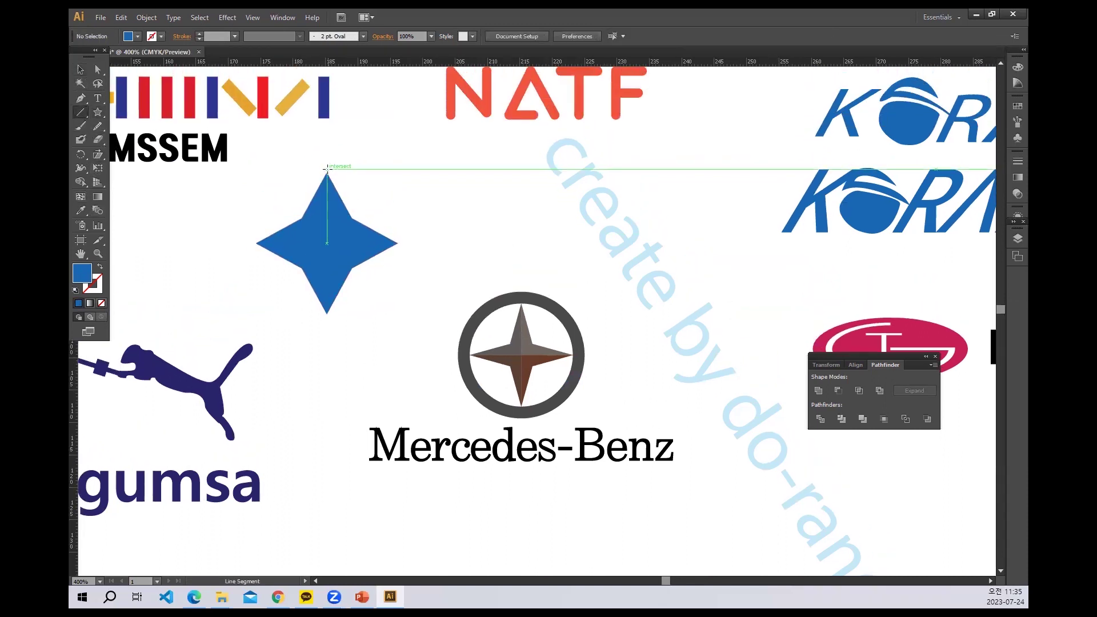
pyautogui.moveTo(327, 167); pyautogui.dragTo(327, 314)
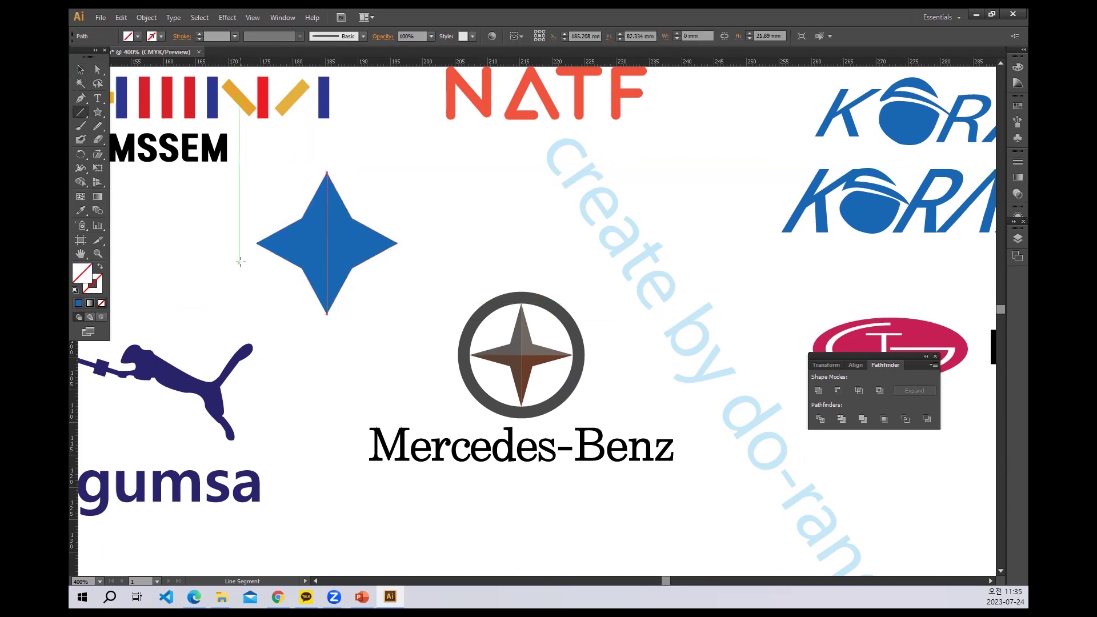
pyautogui.moveTo(257, 244); pyautogui.dragTo(398, 243)
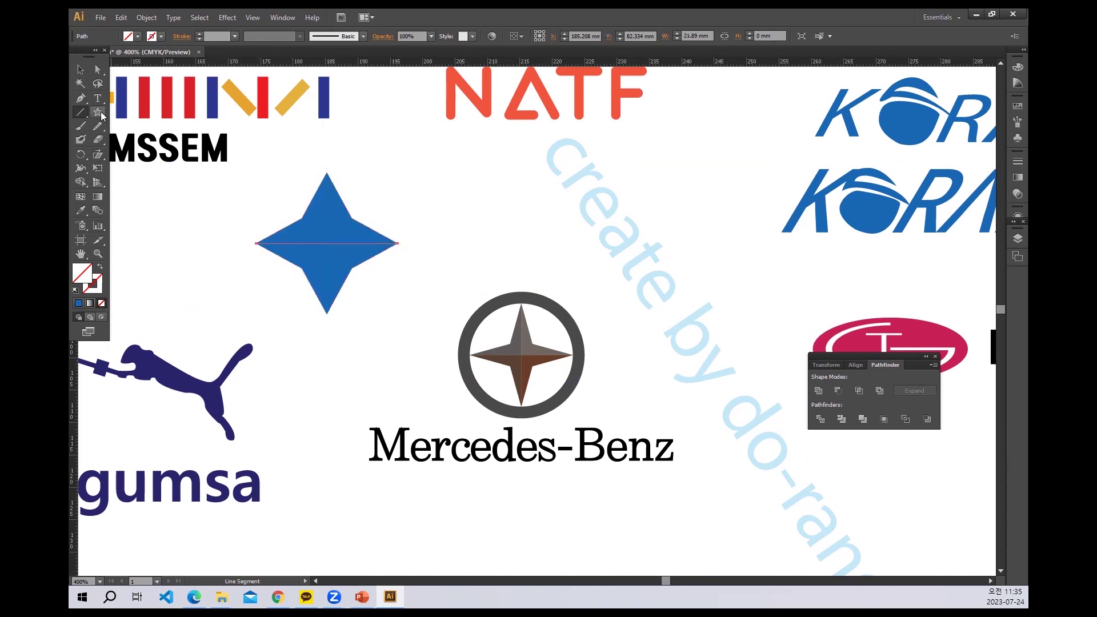
# Step: Divide the star along both line segments with Pathfinder and ungroup the resulting quarters
pyautogui.click(81, 69)
pyautogui.moveTo(272, 177); pyautogui.dragTo(351, 303)
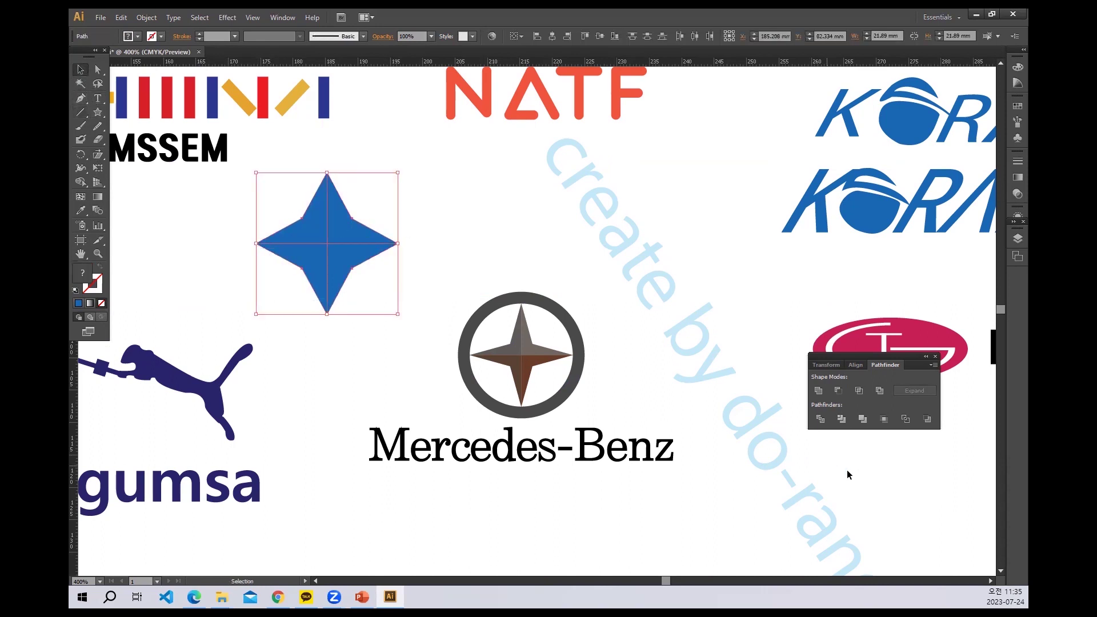
pyautogui.click(821, 419)
pyautogui.rightClick(359, 243)
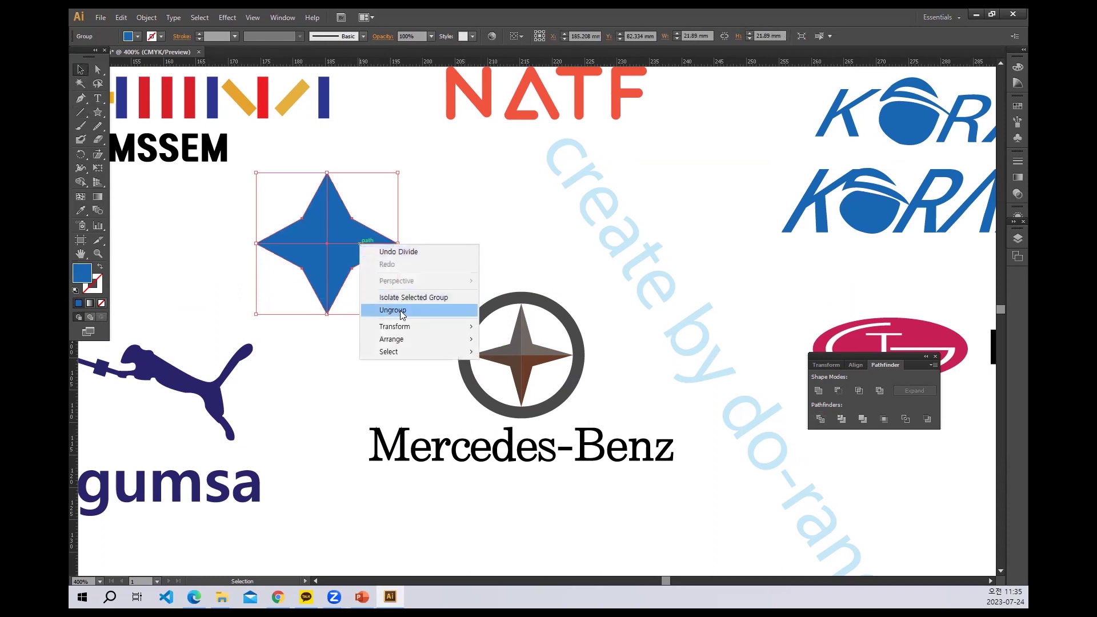
pyautogui.click(400, 309)
# Step: Fill the star's lower-right quarter with green and its upper-left quarter with red
pyautogui.click(355, 253)
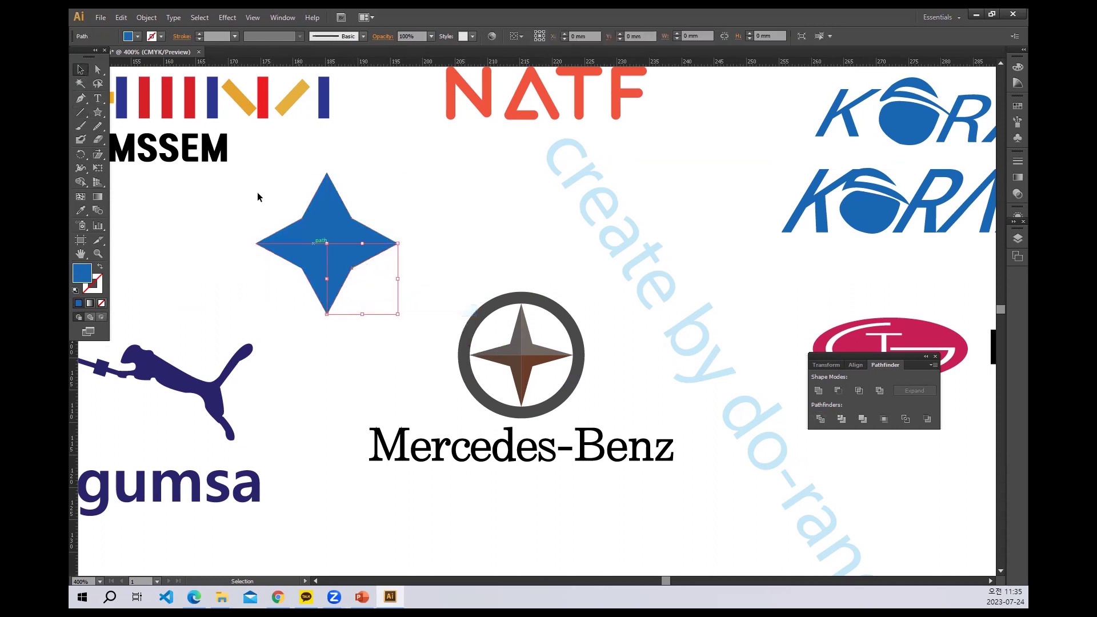
pyautogui.click(137, 36)
pyautogui.click(133, 57)
pyautogui.click(318, 217)
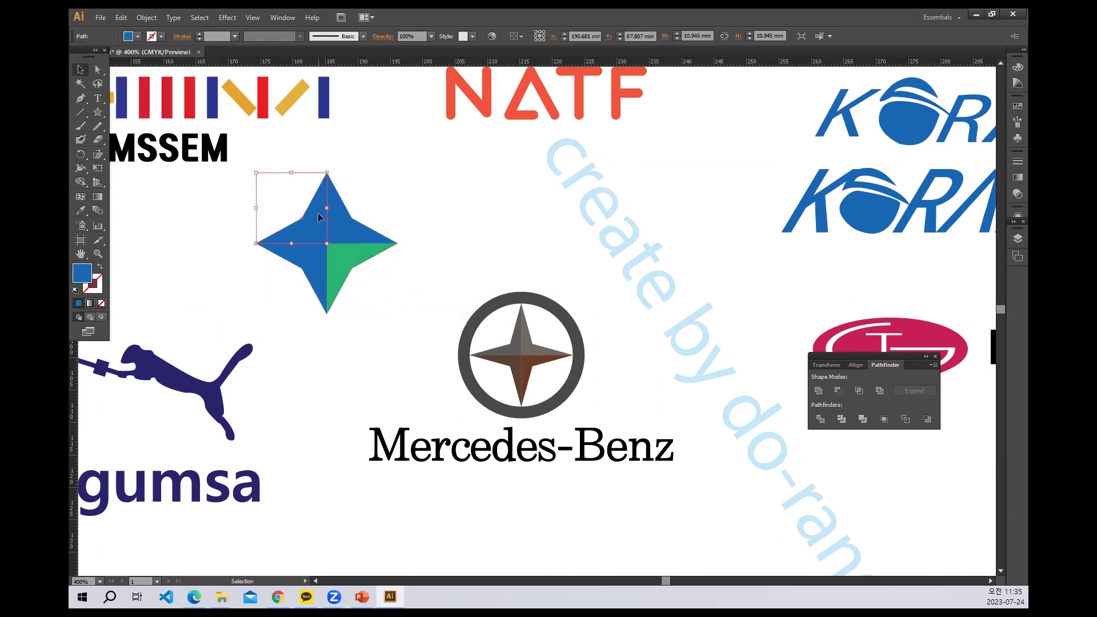
pyautogui.click(138, 36)
pyautogui.click(162, 63)
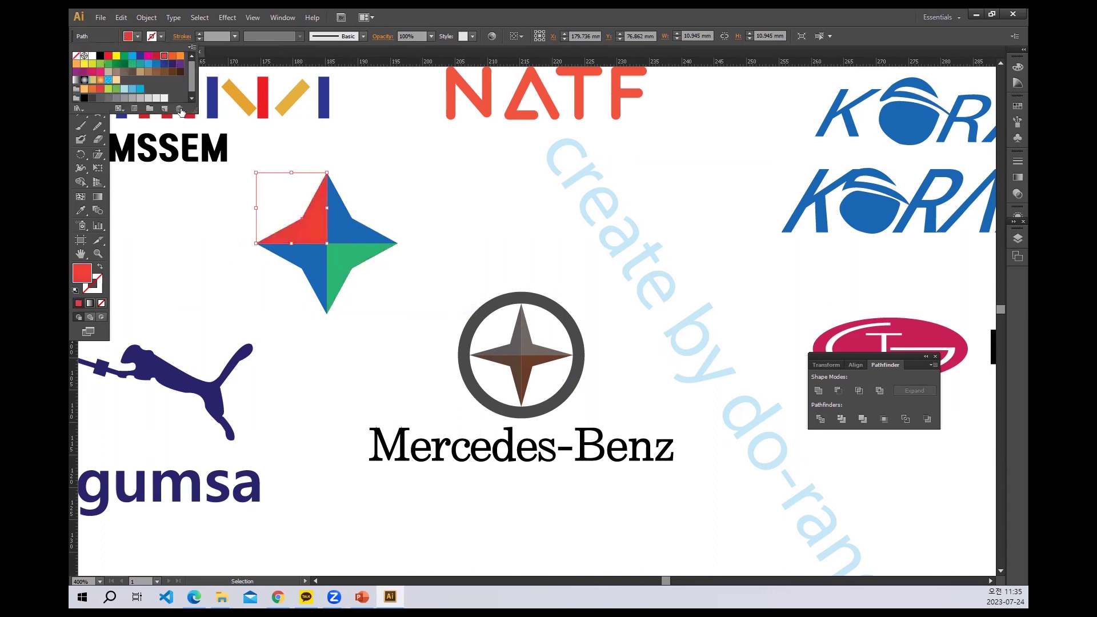
pyautogui.click(449, 177)
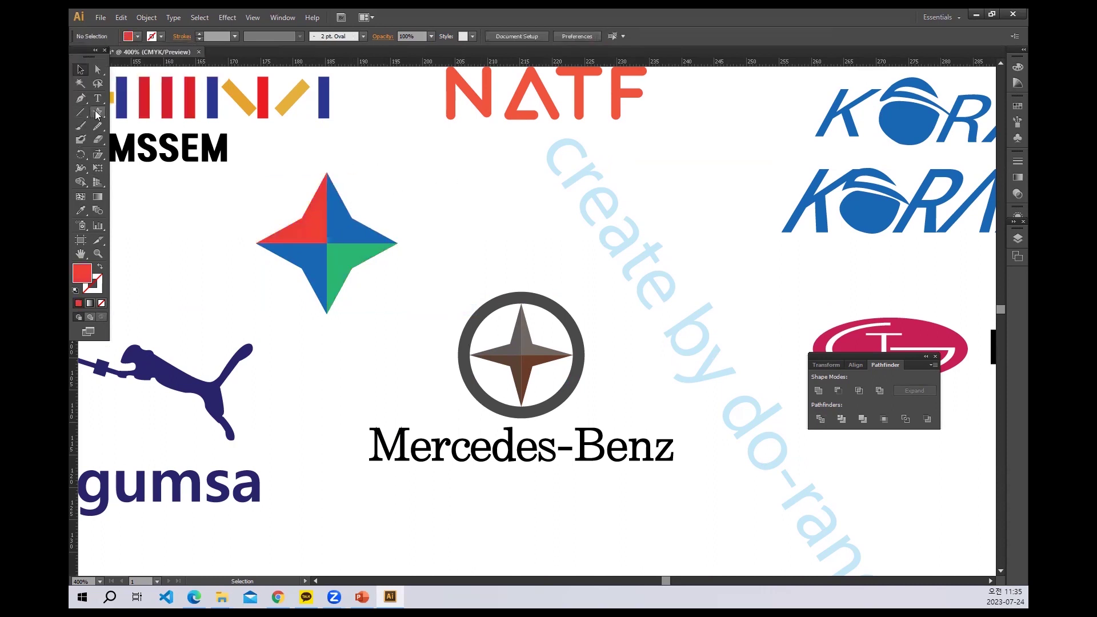
# Step: Draw a red circle about 20 mm wide below the star and place a circle about 16 mm wide over it
pyautogui.moveTo(97, 114); pyautogui.dragTo(129, 136)
pyautogui.moveTo(234, 187); pyautogui.dragTo(364, 279)
pyautogui.press('v')
pyautogui.moveTo(309, 247); pyautogui.dragTo(339, 280)
pyautogui.moveTo(336, 282); pyautogui.dragTo(356, 485)
pyautogui.moveTo(428, 512); pyautogui.dragTo(342, 415)
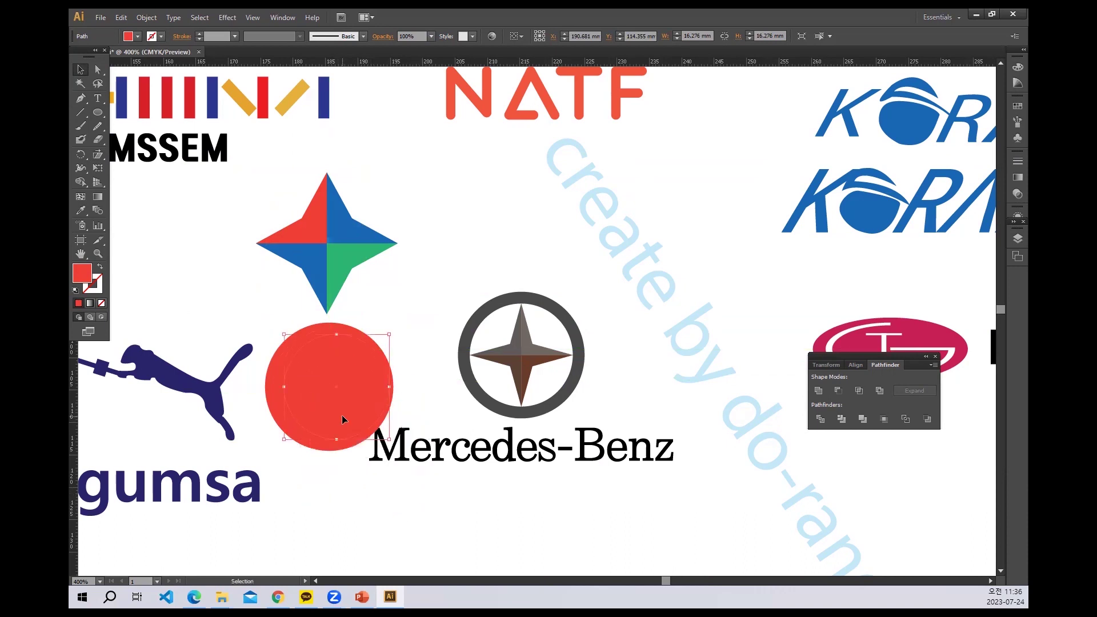
# Step: Align the centres of the two red circles and cut the smaller from the larger with Minus Front to form a ring
pyautogui.keyDown('shift'); pyautogui.click(282, 415); pyautogui.keyUp('shift')
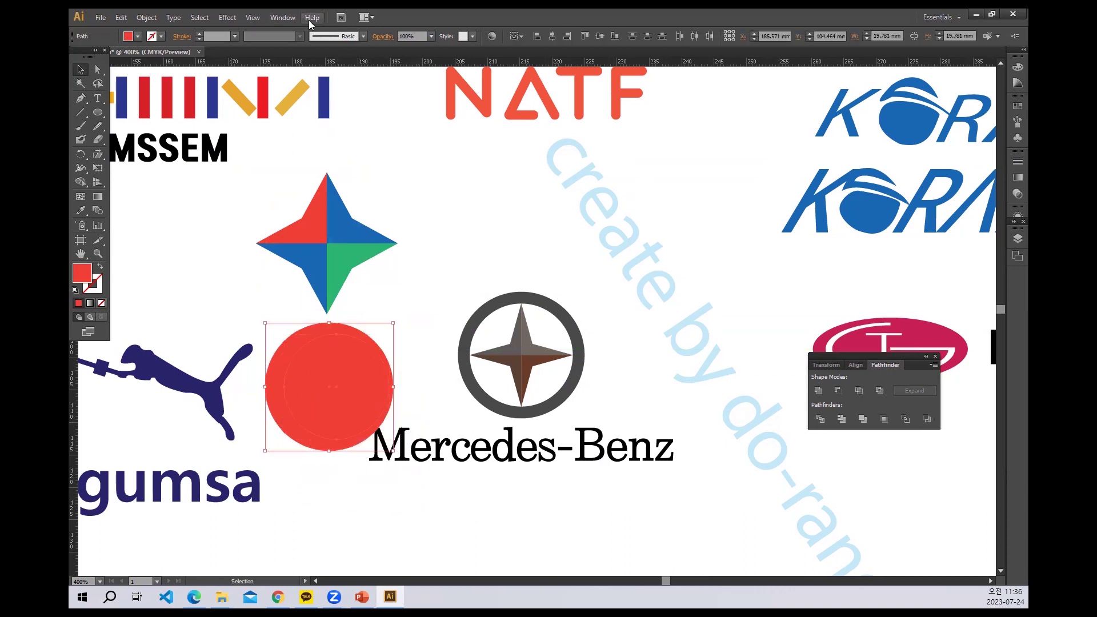
pyautogui.click(613, 37)
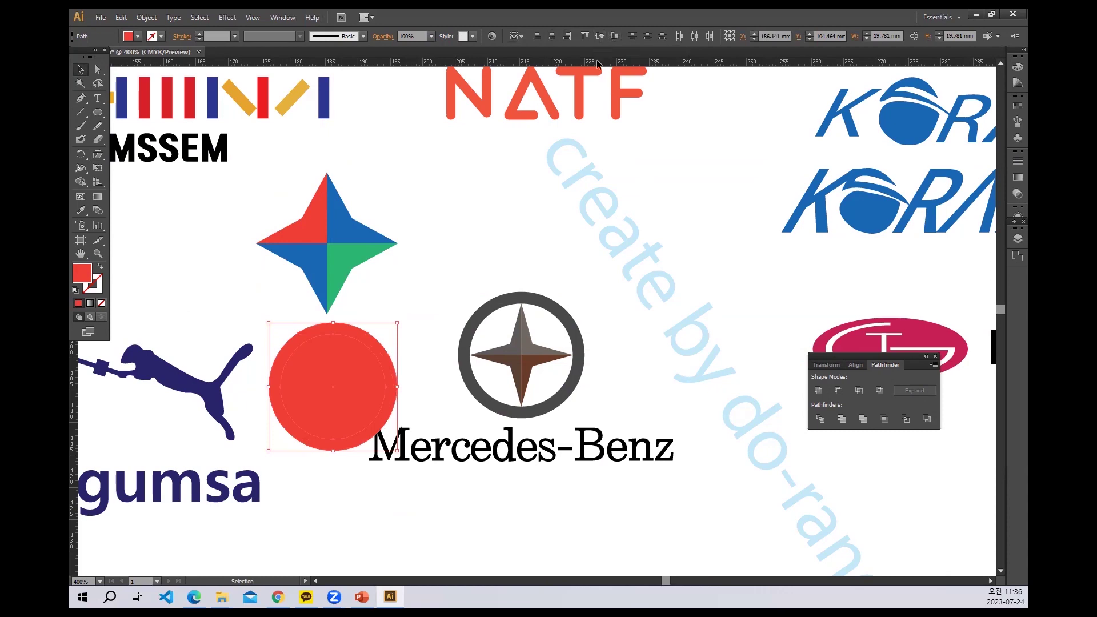
pyautogui.click(838, 391)
pyautogui.click(358, 463)
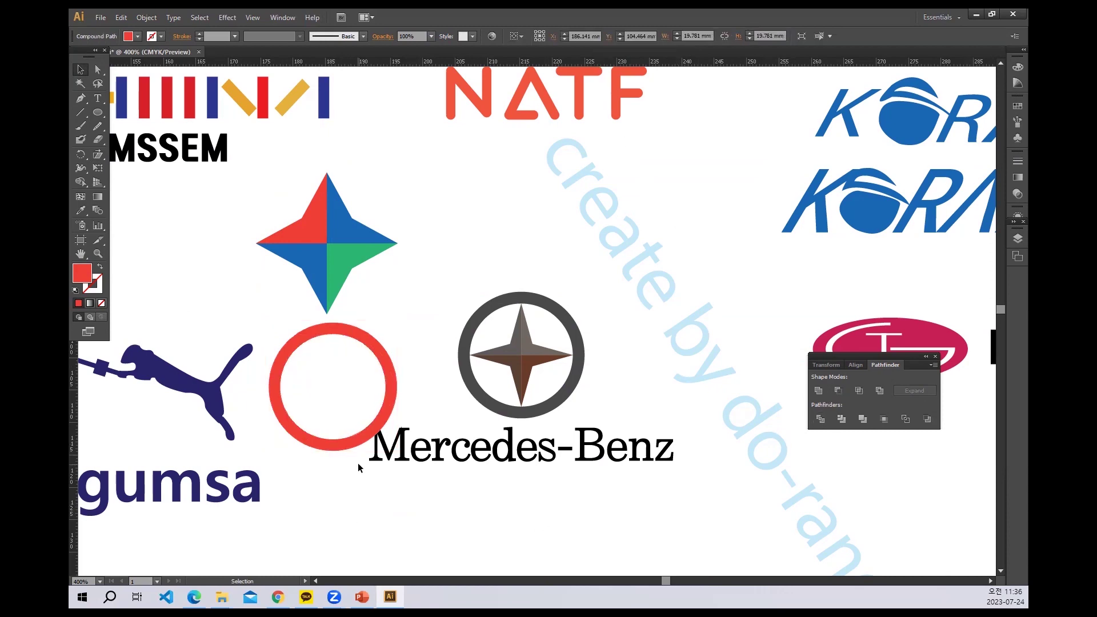
# Step: Move the red ring around the four-coloured star's centre and enlarge it to about 25 mm wide
pyautogui.moveTo(360, 442); pyautogui.dragTo(409, 329)
pyautogui.click(399, 334)
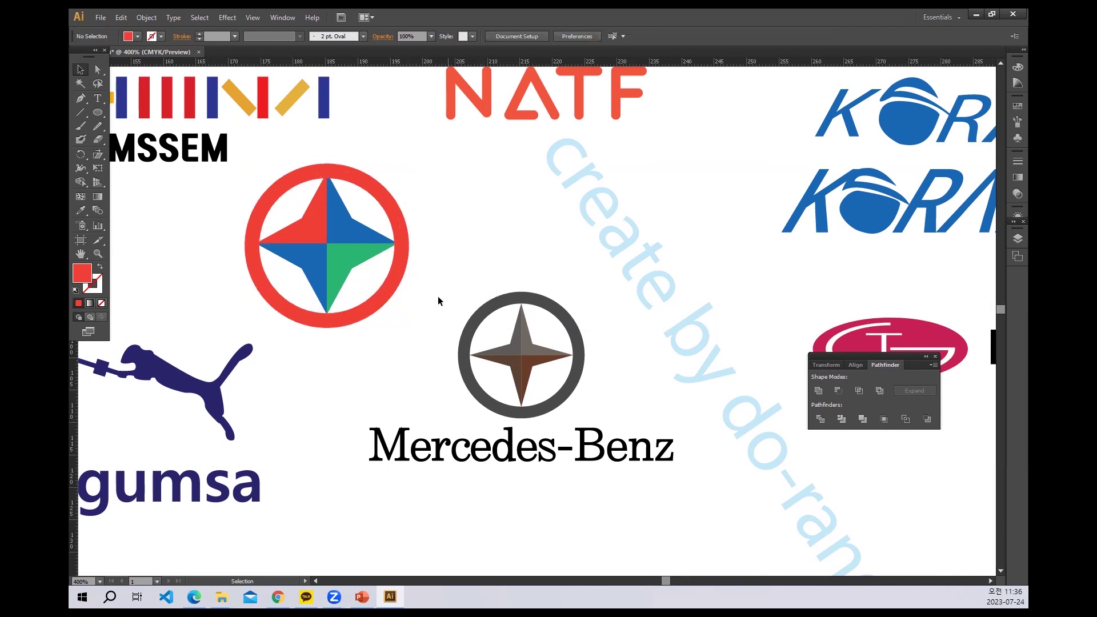
pyautogui.click(357, 308)
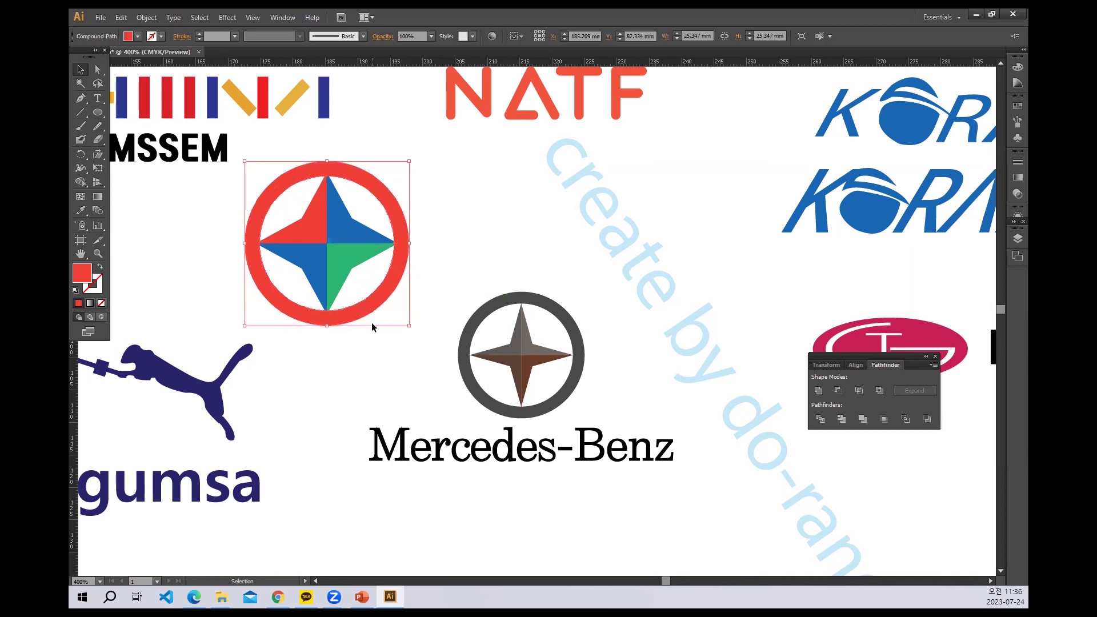
pyautogui.click(394, 334)
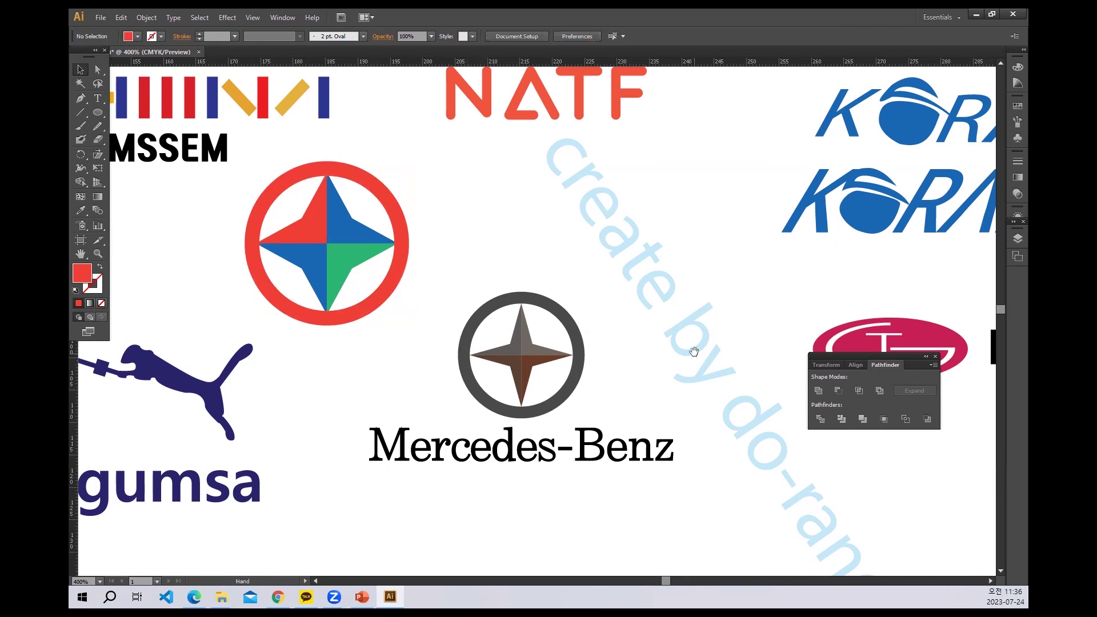
# Step: Draw an unfilled circle about 19 mm wide with a red stroke below the IG logo
pyautogui.moveTo(693, 351); pyautogui.dragTo(377, 303)
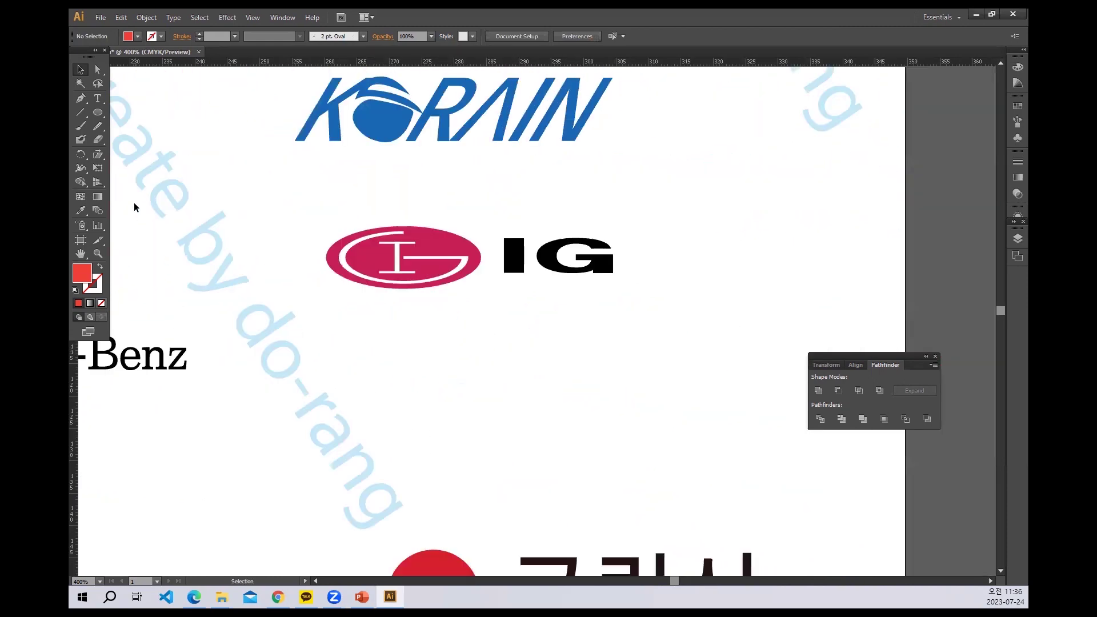
pyautogui.click(96, 113)
pyautogui.click(100, 267)
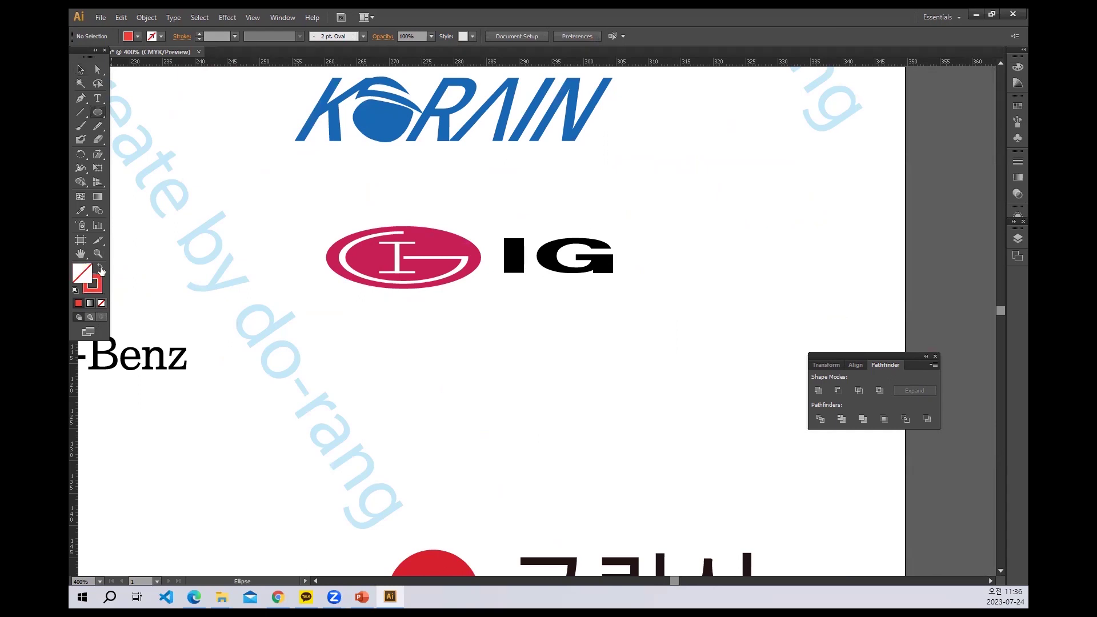
pyautogui.moveTo(360, 357); pyautogui.dragTo(485, 481)
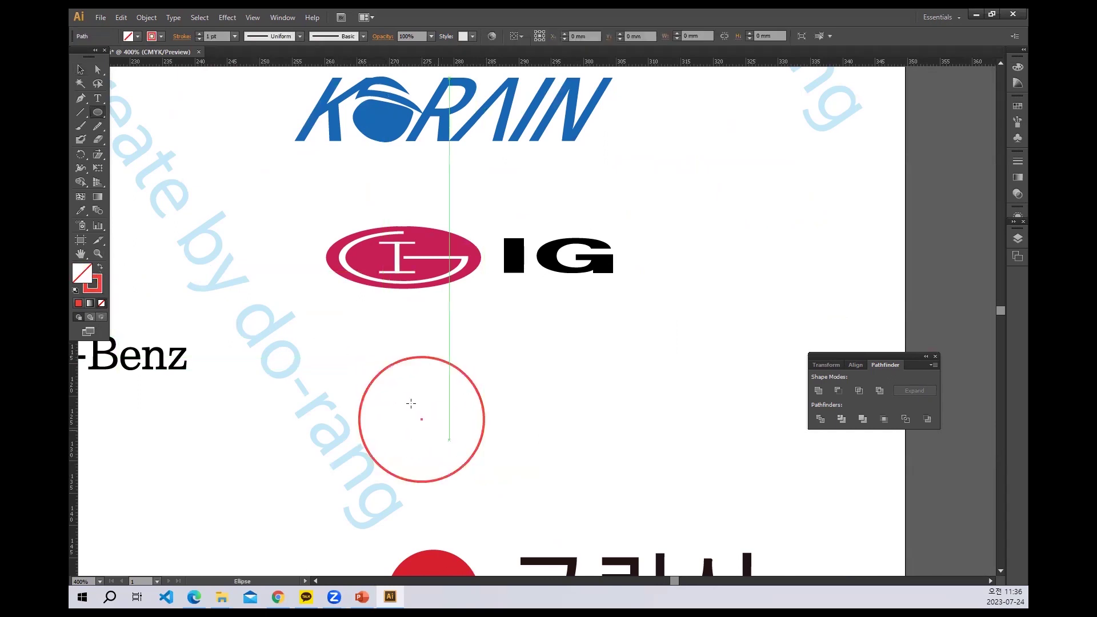
# Step: Set the stroke weight of the new red circle to 6 pt
pyautogui.click(78, 71)
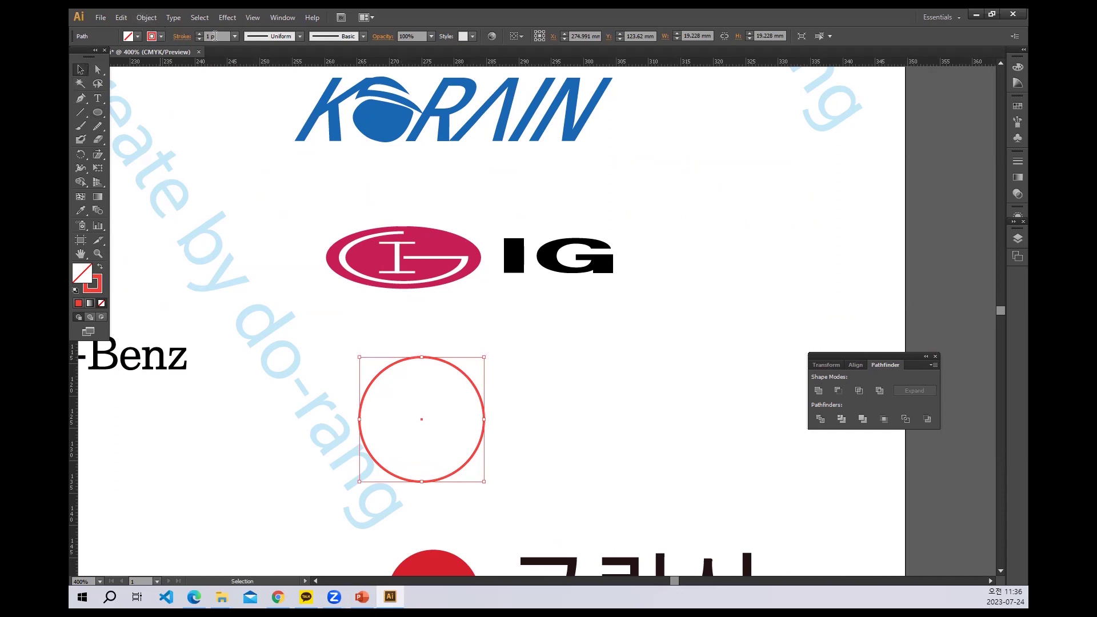
pyautogui.click(200, 34)
pyautogui.click(199, 34)
pyautogui.click(200, 33)
pyautogui.click(200, 34)
pyautogui.click(199, 33)
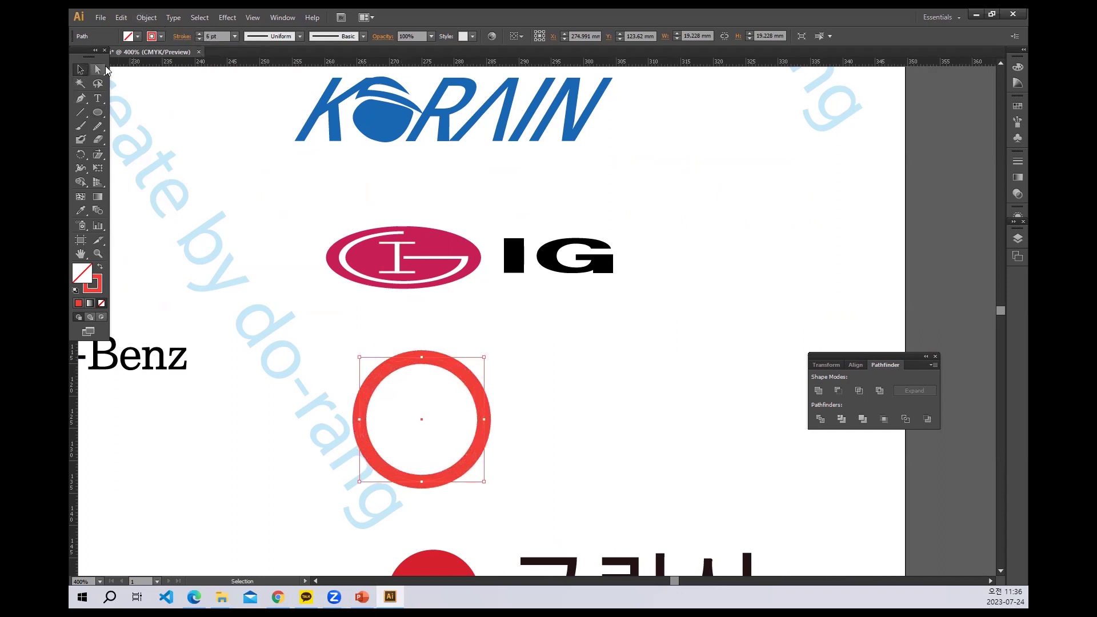
# Step: Delete the upper-right quarter segment of the red outlined circle below the IG logo
pyautogui.click(97, 69)
pyautogui.moveTo(511, 331); pyautogui.dragTo(456, 390)
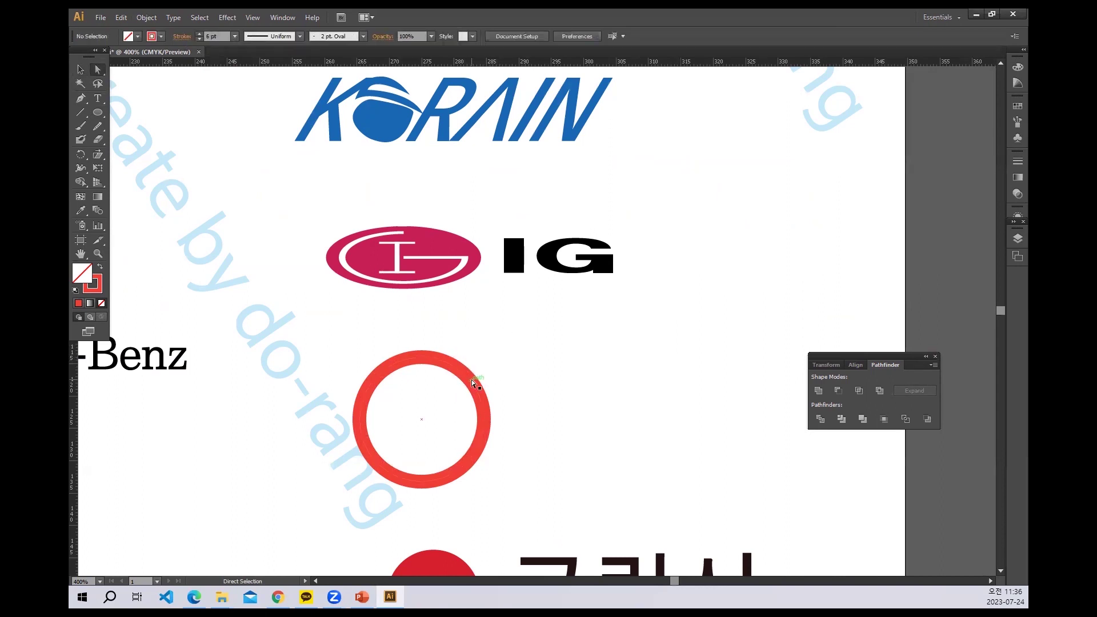
pyautogui.click(472, 380)
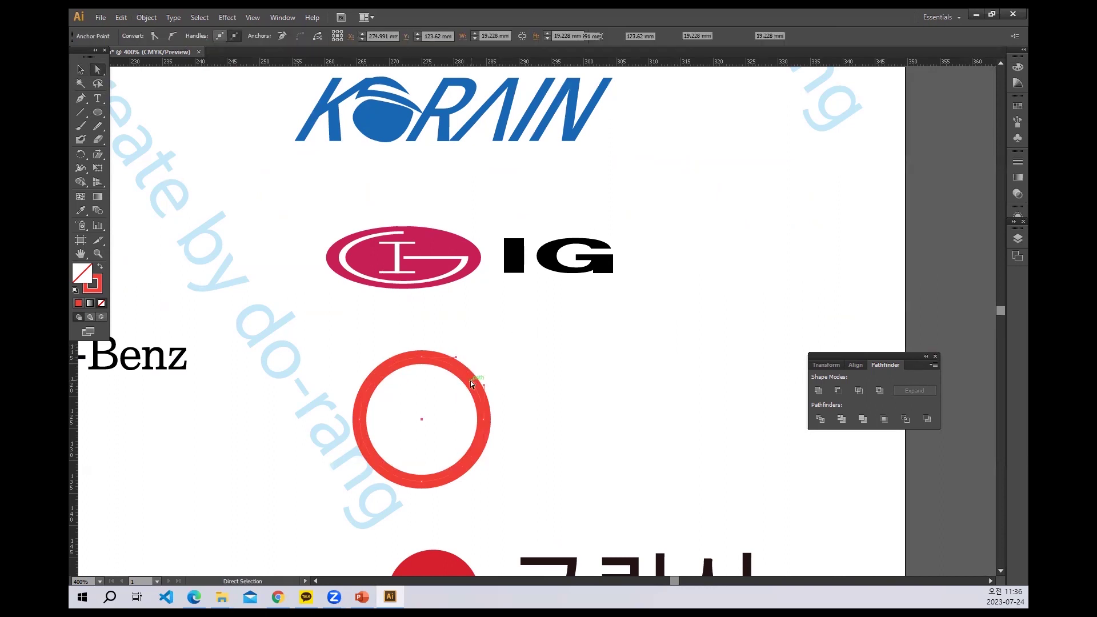
pyautogui.press('Delete')
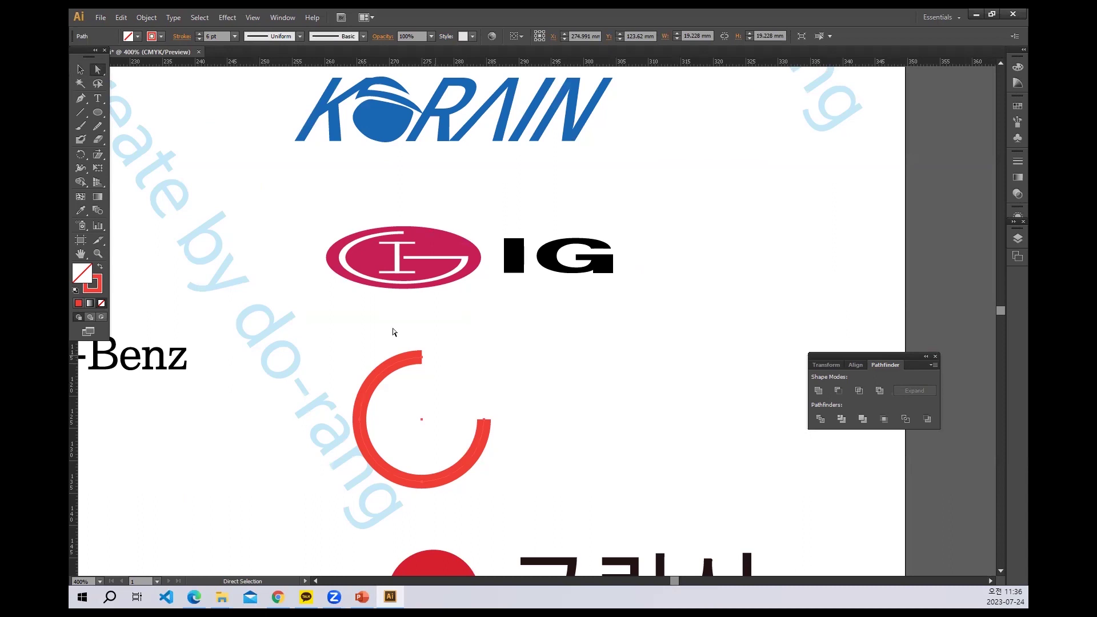
# Step: Extend the open arc with a straight horizontal Pen segment from its right end to the circle's centre, forming a G
pyautogui.click(81, 97)
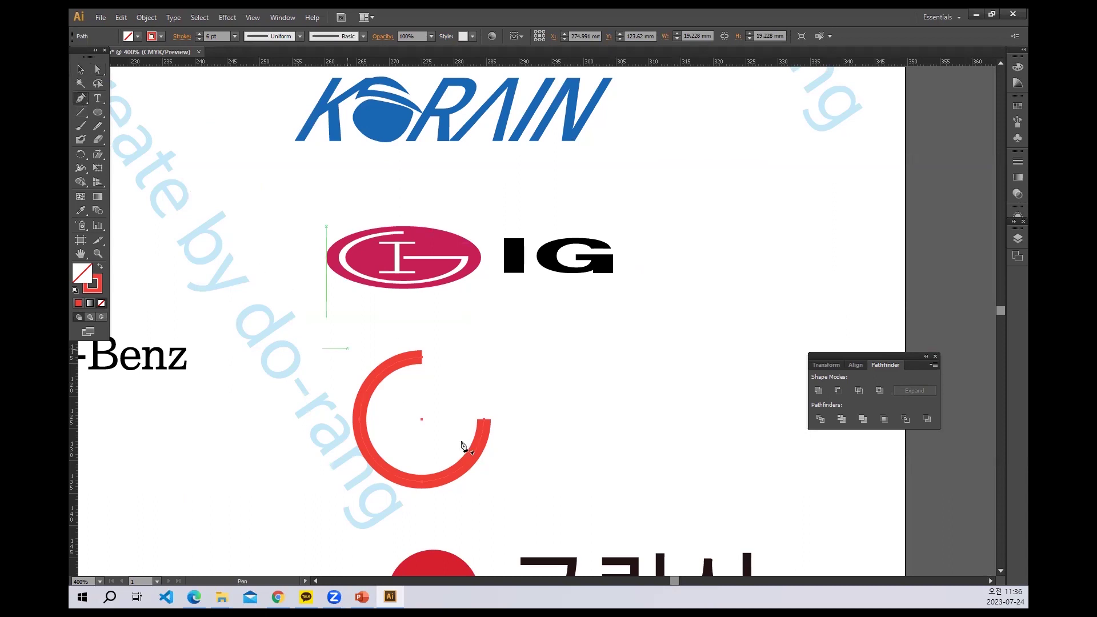
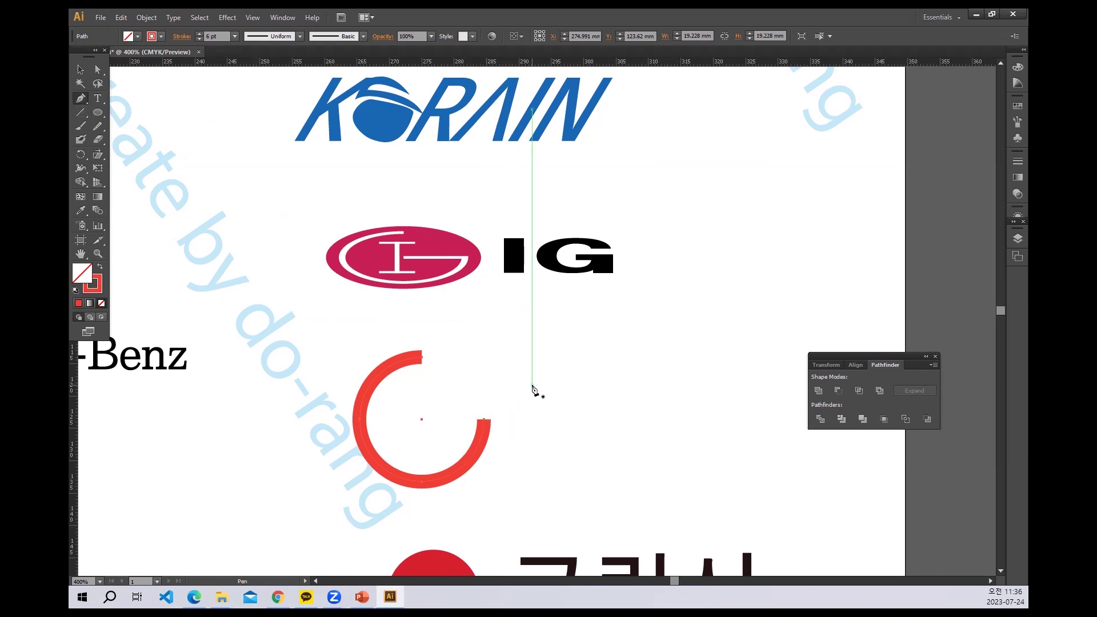
pyautogui.click(484, 424)
pyautogui.click(420, 422)
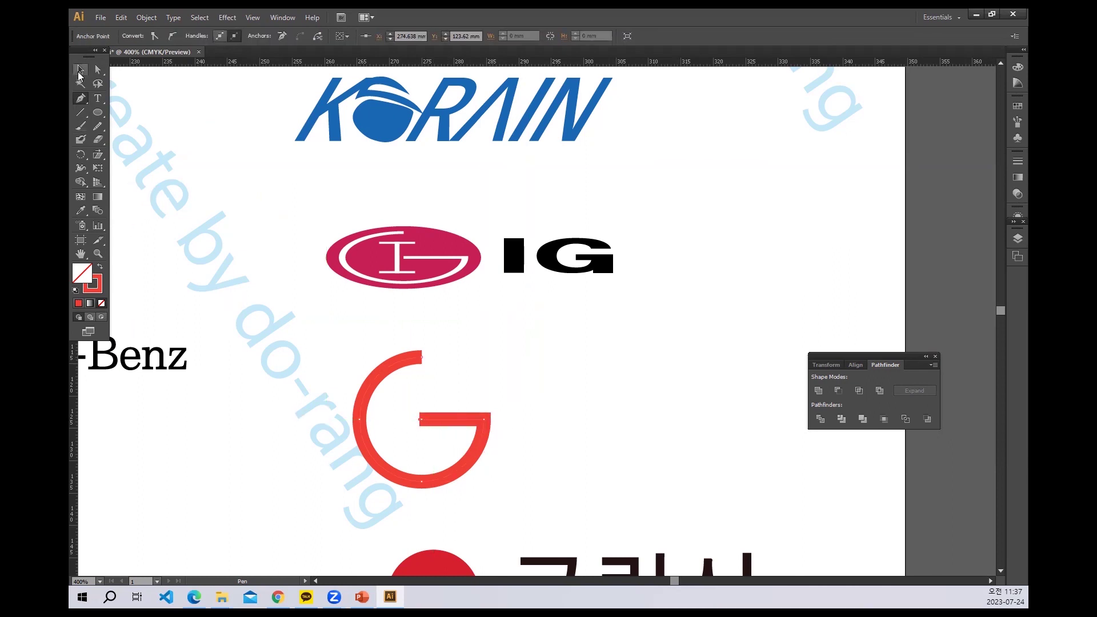
pyautogui.click(80, 69)
pyautogui.click(514, 348)
# Step: Draw a letter I inside the G using a vertical line segment with short horizontal bars at both ends
pyautogui.click(80, 112)
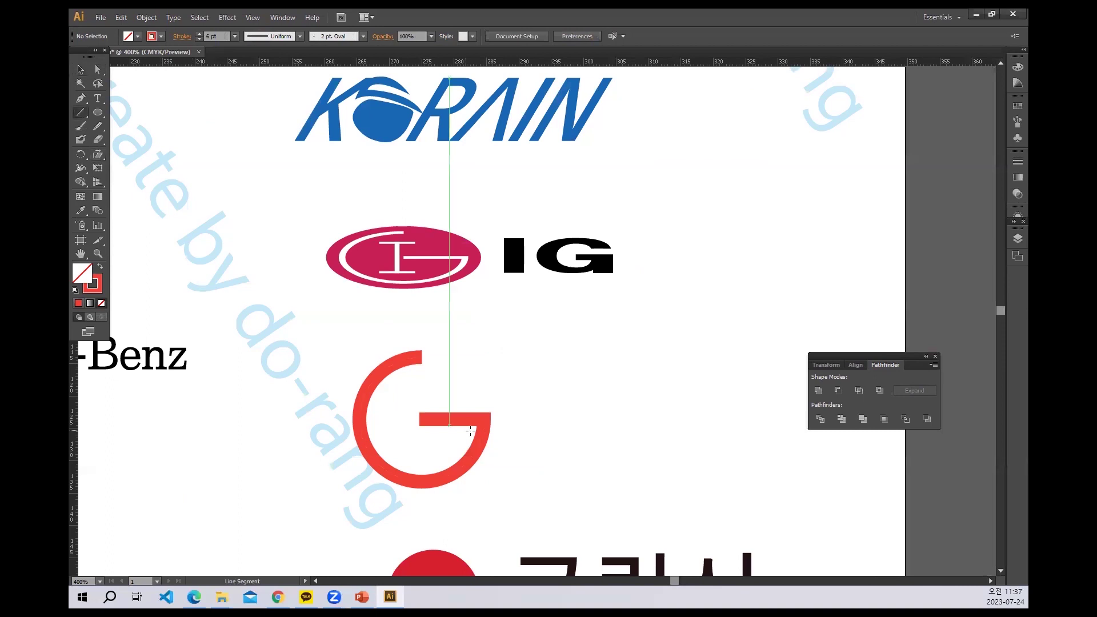
pyautogui.moveTo(403, 392)
pyautogui.mouseDown()
pyautogui.moveTo(443, 392)
pyautogui.moveTo(422, 463)
pyautogui.moveTo(441, 461)
pyautogui.mouseUp()
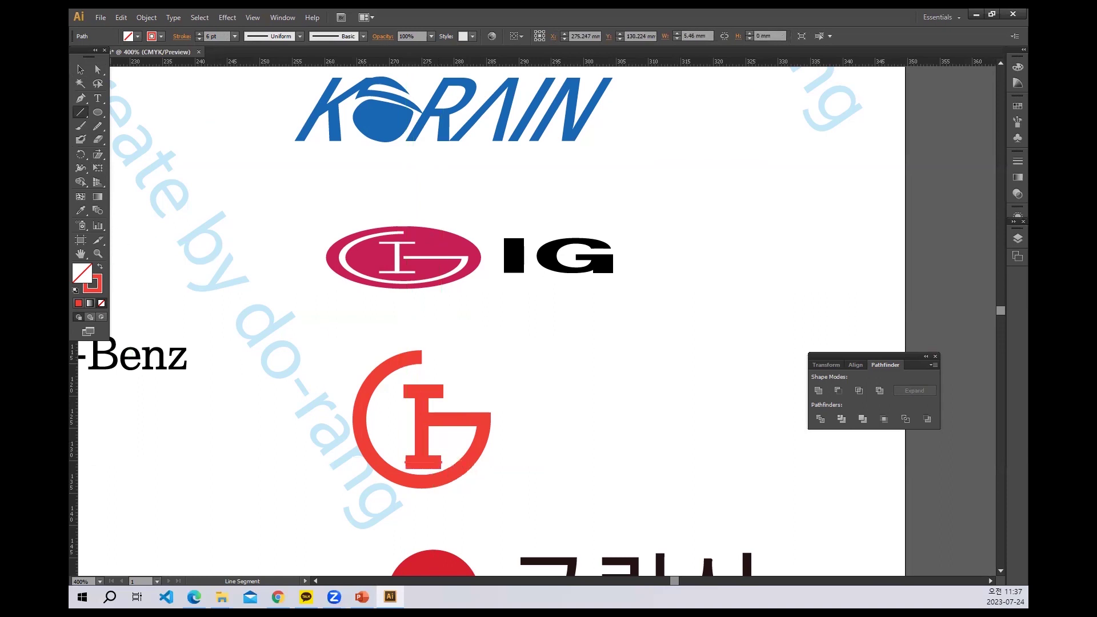
pyautogui.click(80, 69)
pyautogui.click(345, 310)
# Step: Draw a circle about 29 mm across, place it beside the GI letters and swap its red stroke to fill
pyautogui.scroll(-4, 308, 247)
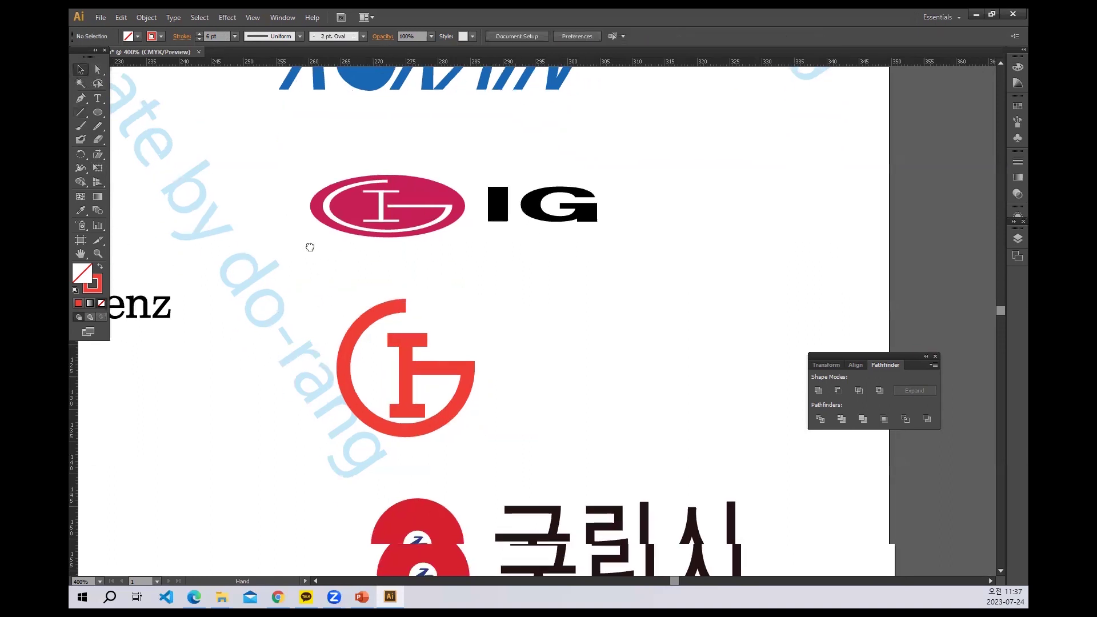
pyautogui.click(98, 112)
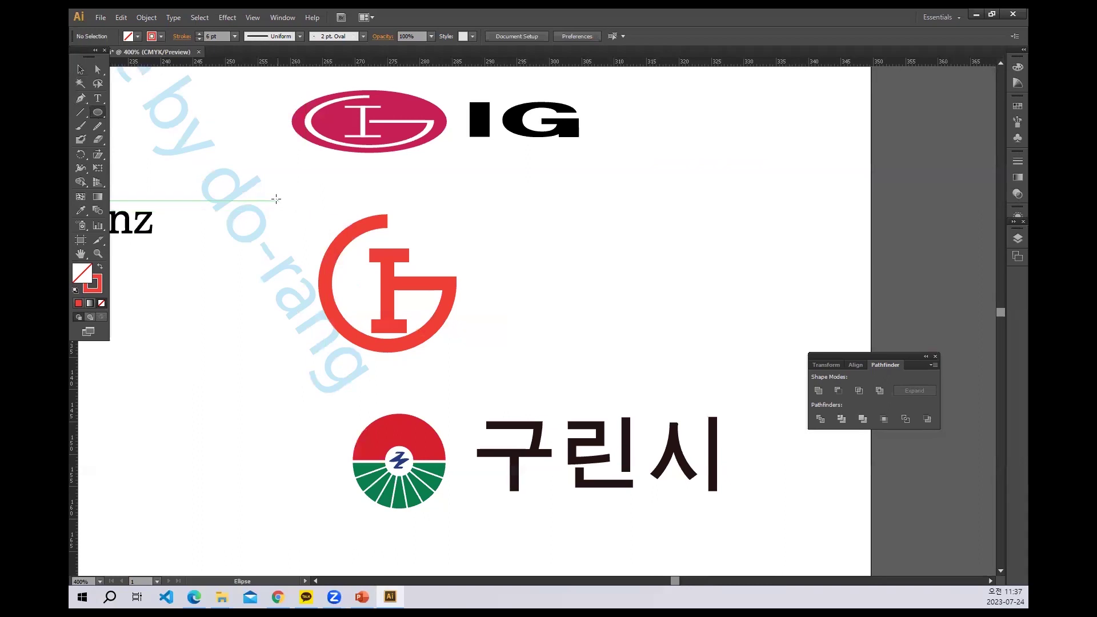
pyautogui.moveTo(276, 196); pyautogui.dragTo(467, 387)
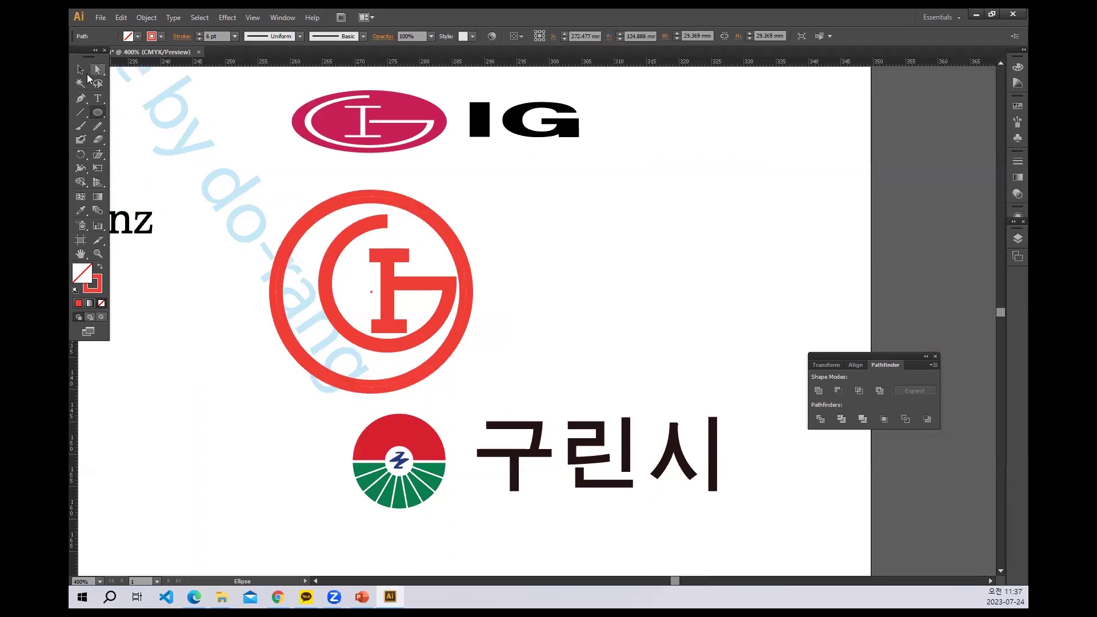
pyautogui.click(81, 69)
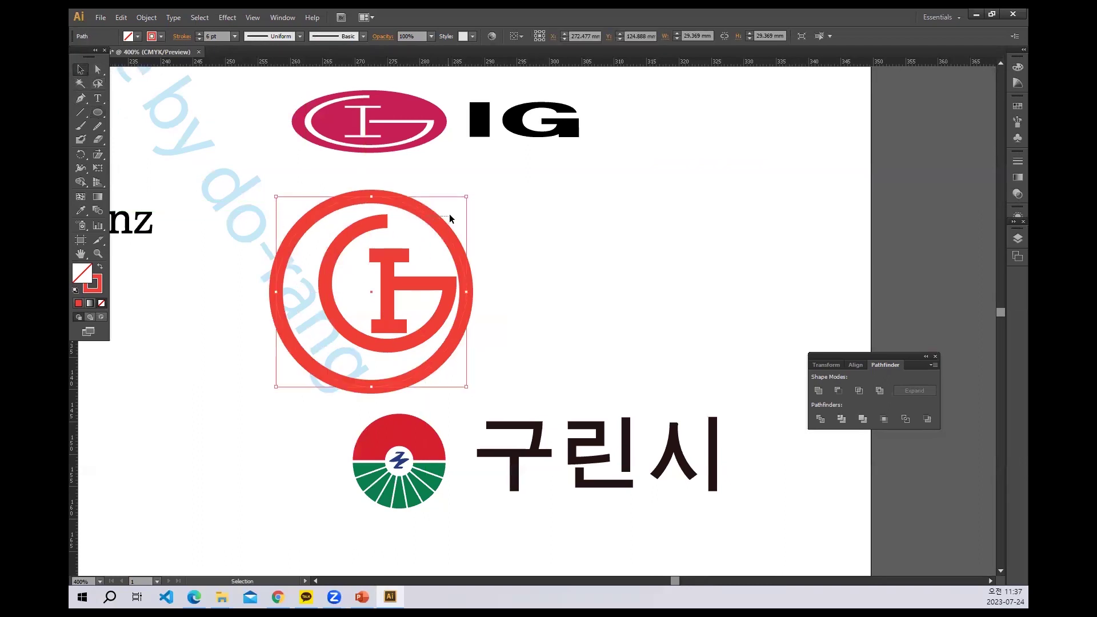
pyautogui.moveTo(457, 240); pyautogui.dragTo(722, 234)
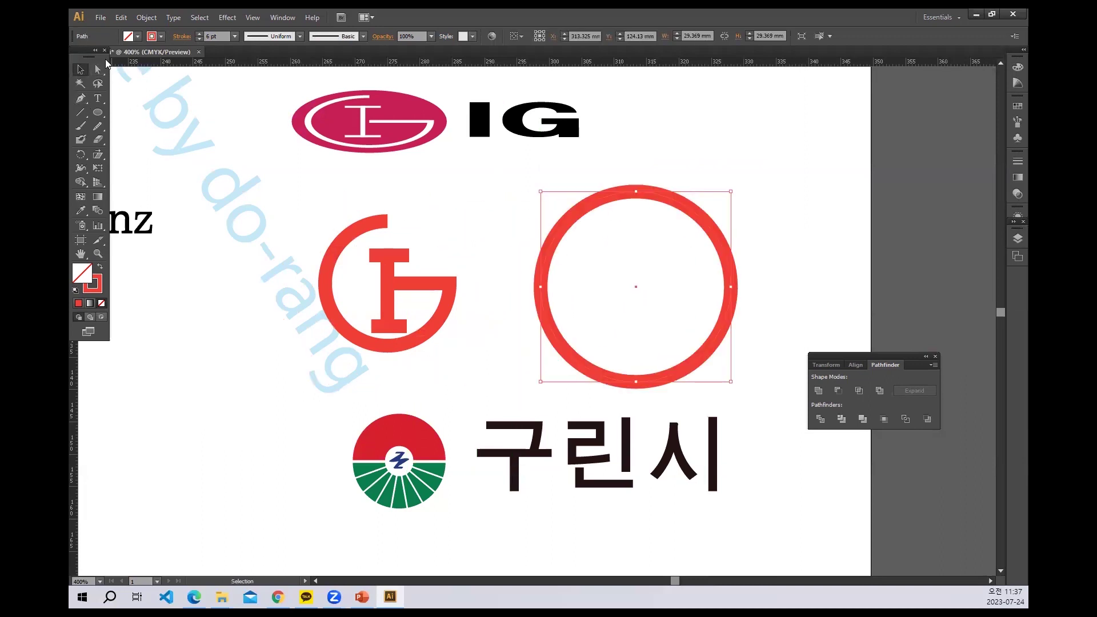
pyautogui.click(100, 267)
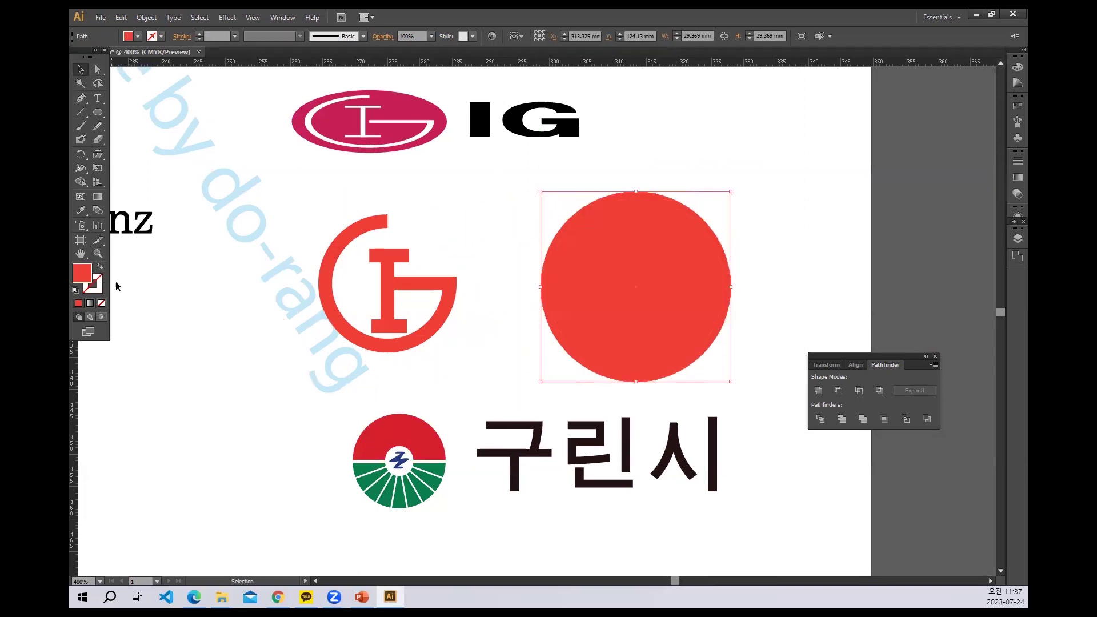
# Step: Set the stroke colour of all the G and I lines to white
pyautogui.moveTo(293, 221); pyautogui.dragTo(424, 354)
pyautogui.click(162, 37)
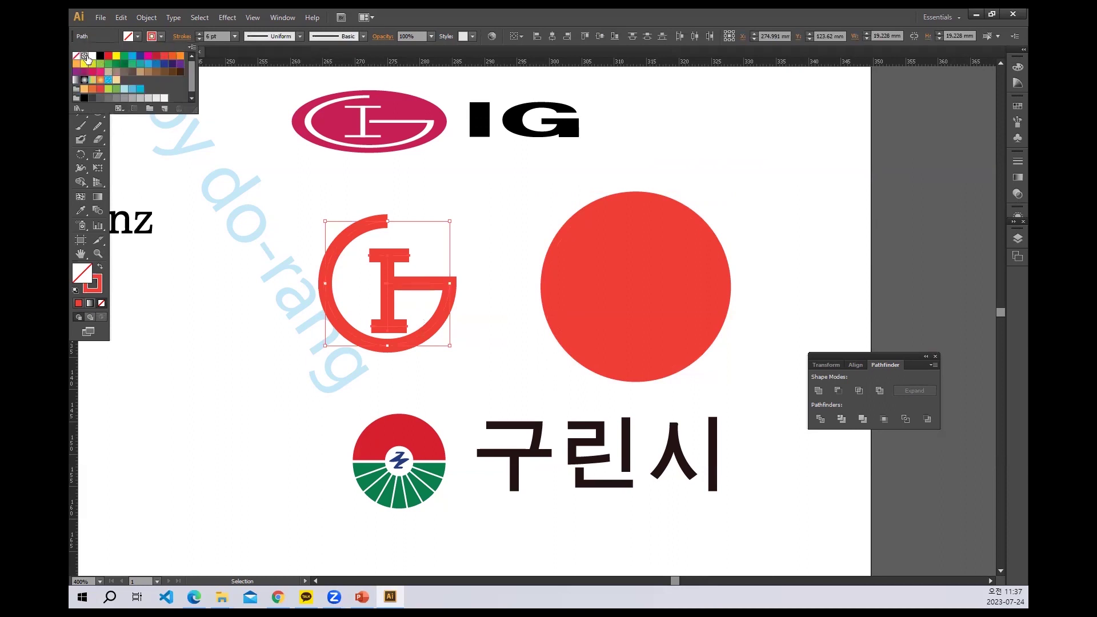
pyautogui.click(100, 56)
pyautogui.click(87, 55)
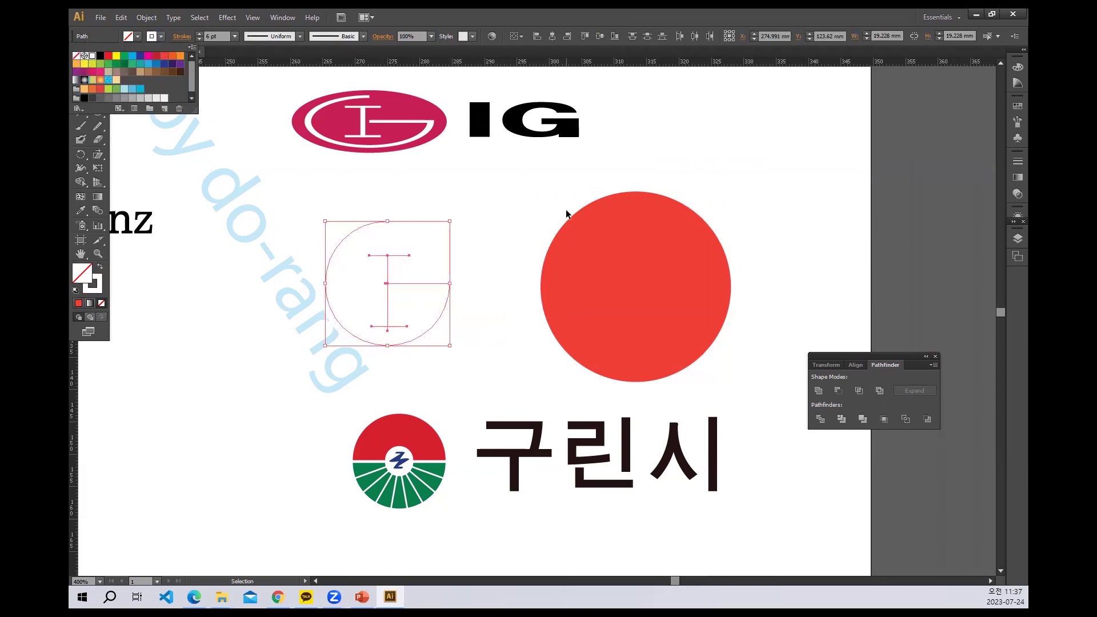
# Step: Move the solid red circle onto the white GI letters, send it to the back and centre it behind them
pyautogui.click(622, 220)
pyautogui.moveTo(625, 302); pyautogui.dragTo(411, 311)
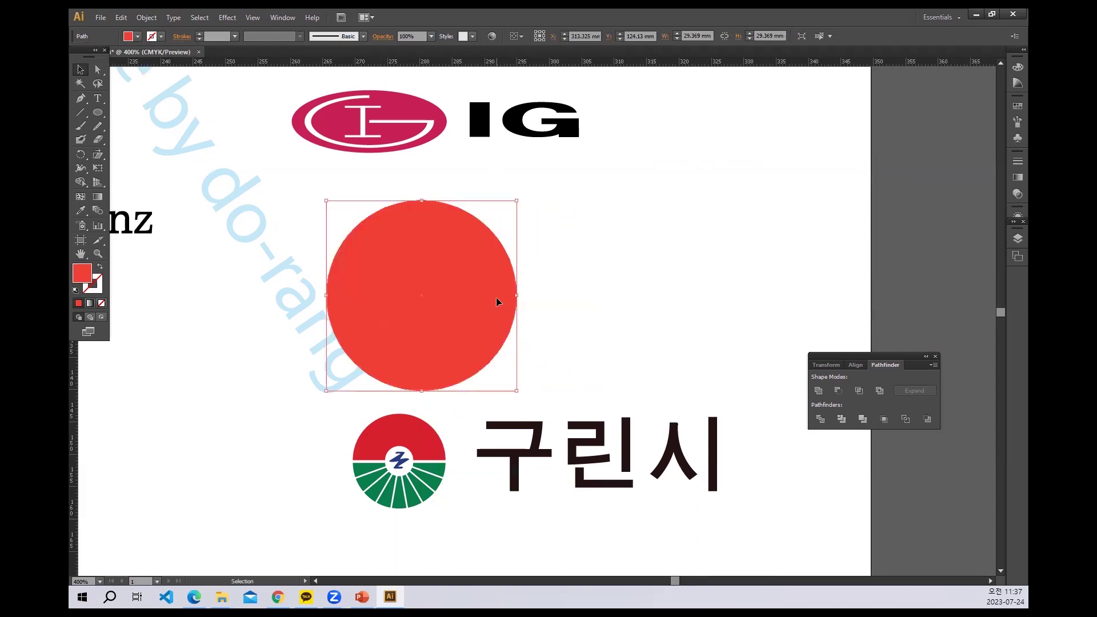
pyautogui.rightClick(497, 300)
pyautogui.moveTo(554, 463)
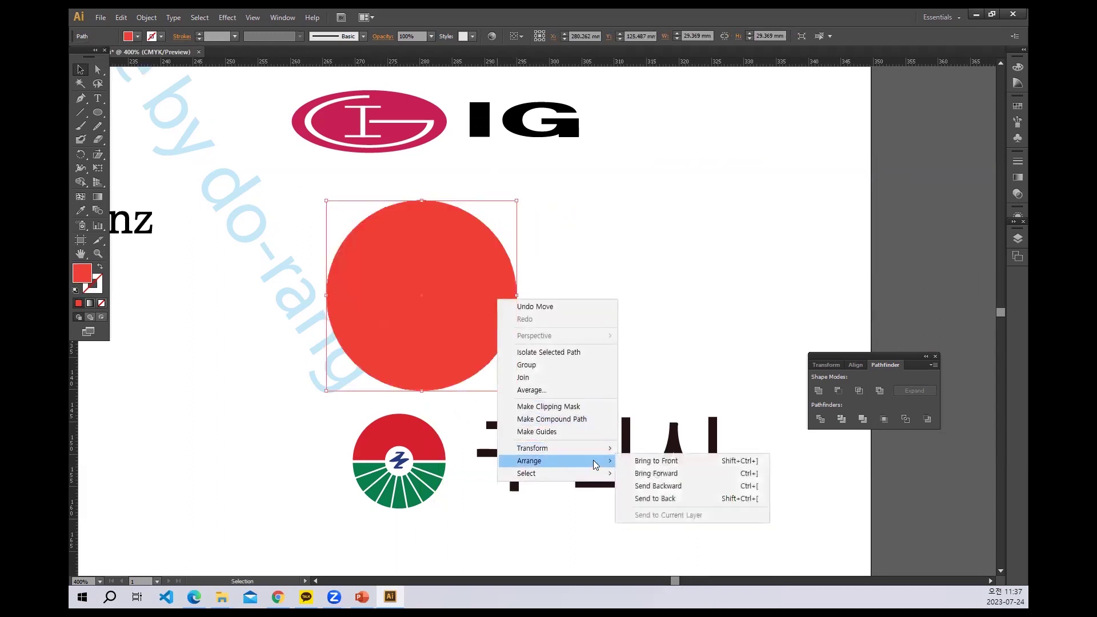
pyautogui.click(651, 497)
pyautogui.moveTo(493, 360); pyautogui.dragTo(466, 358)
pyautogui.click(502, 412)
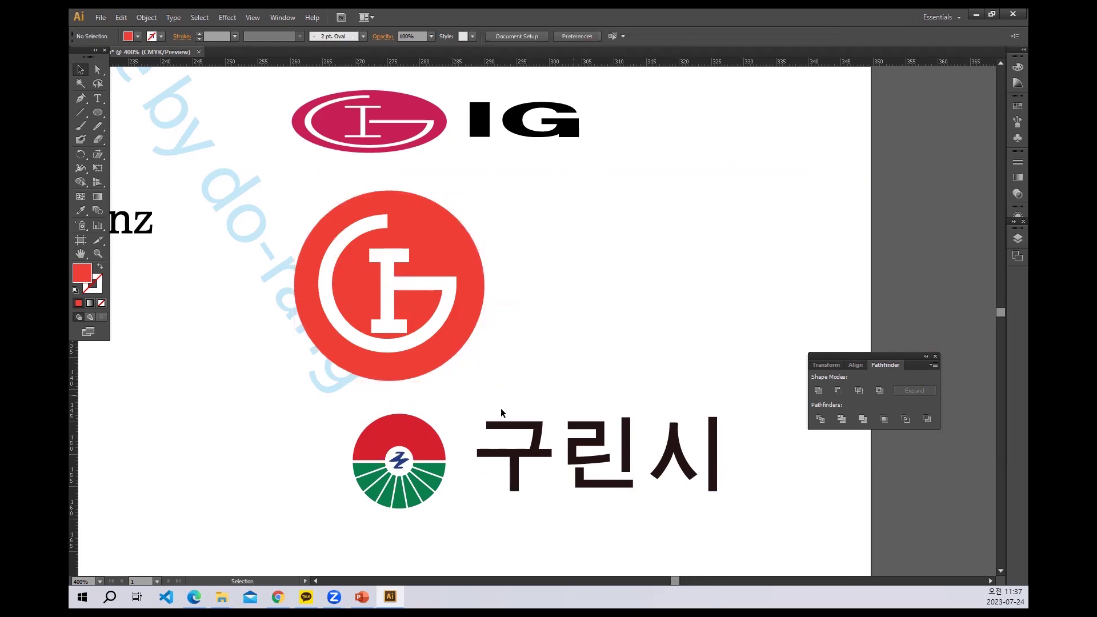
# Step: Draw a solid red circle about 16.4 mm across beside the JUNWONJU logo
pyautogui.hscroll(-15, 399, 424)
pyautogui.scroll(-3, 384, 399)
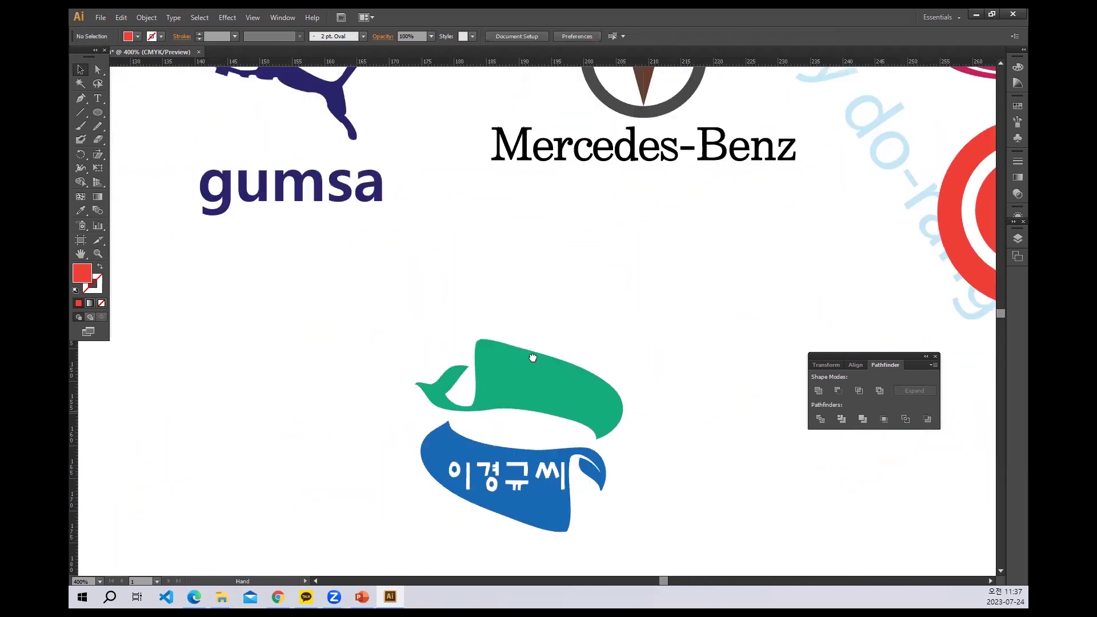
pyautogui.scroll(-1, 388, 379)
pyautogui.hscroll(-10, 389, 379)
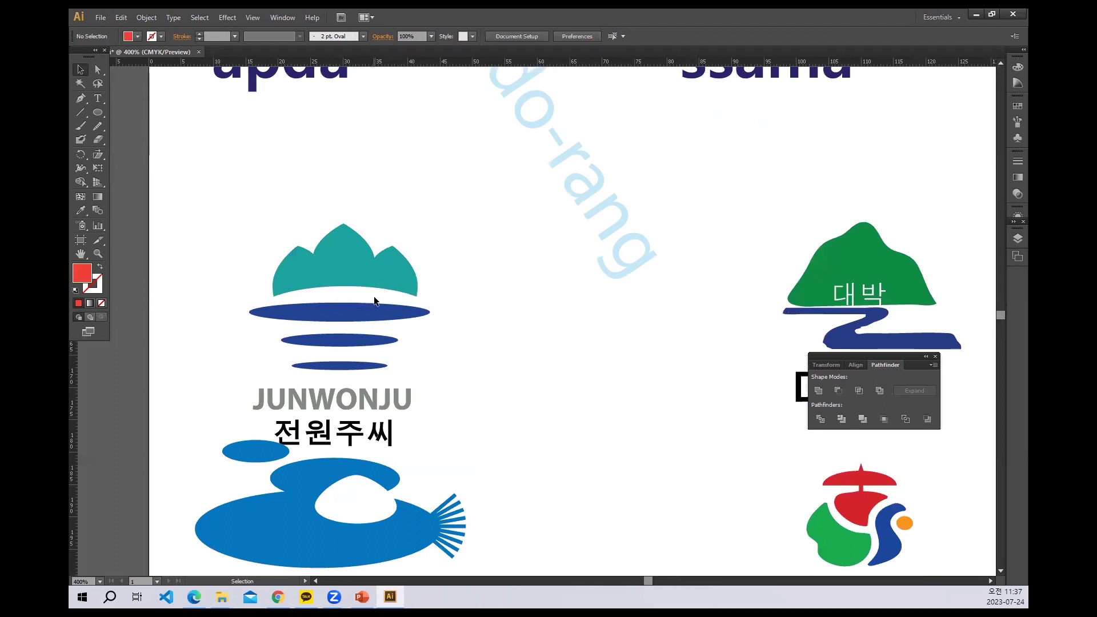
pyautogui.click(97, 114)
pyautogui.moveTo(479, 241); pyautogui.dragTo(570, 346)
pyautogui.press('v')
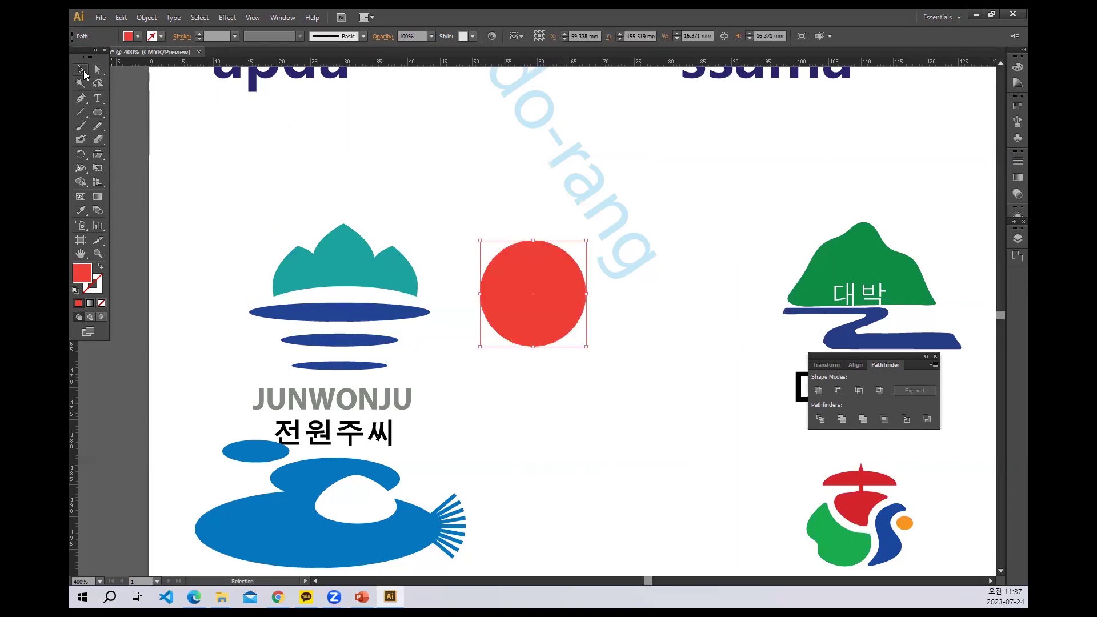
# Step: Duplicate the red circle sideways to overlap the original by about half, and intersect both into a pointed petal
pyautogui.moveTo(568, 297); pyautogui.dragTo(618, 298)
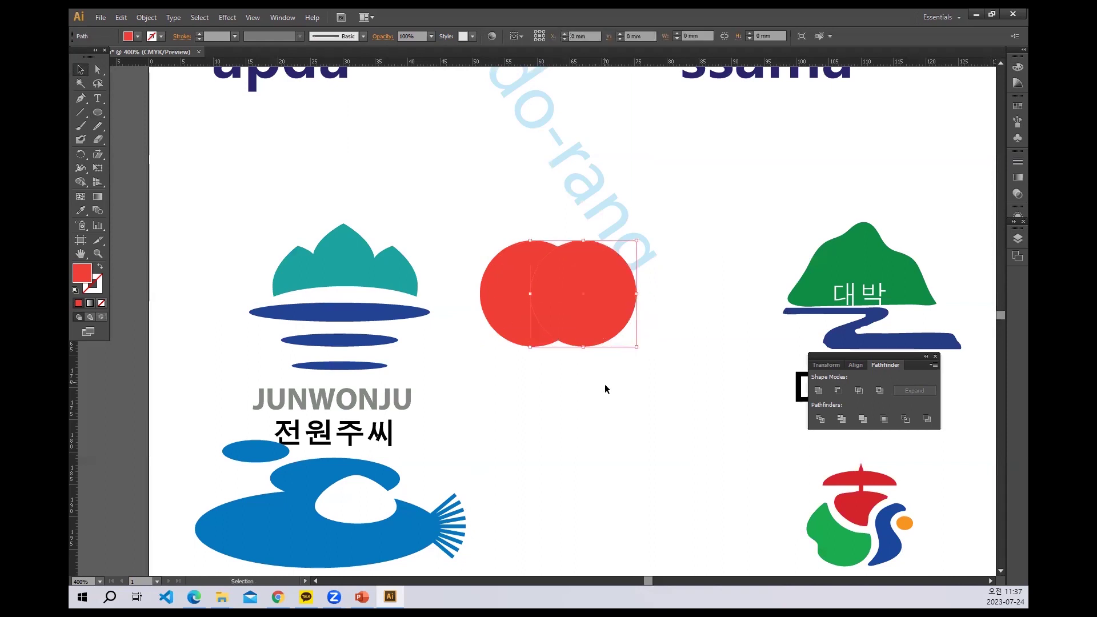
pyautogui.moveTo(536, 330); pyautogui.dragTo(534, 329)
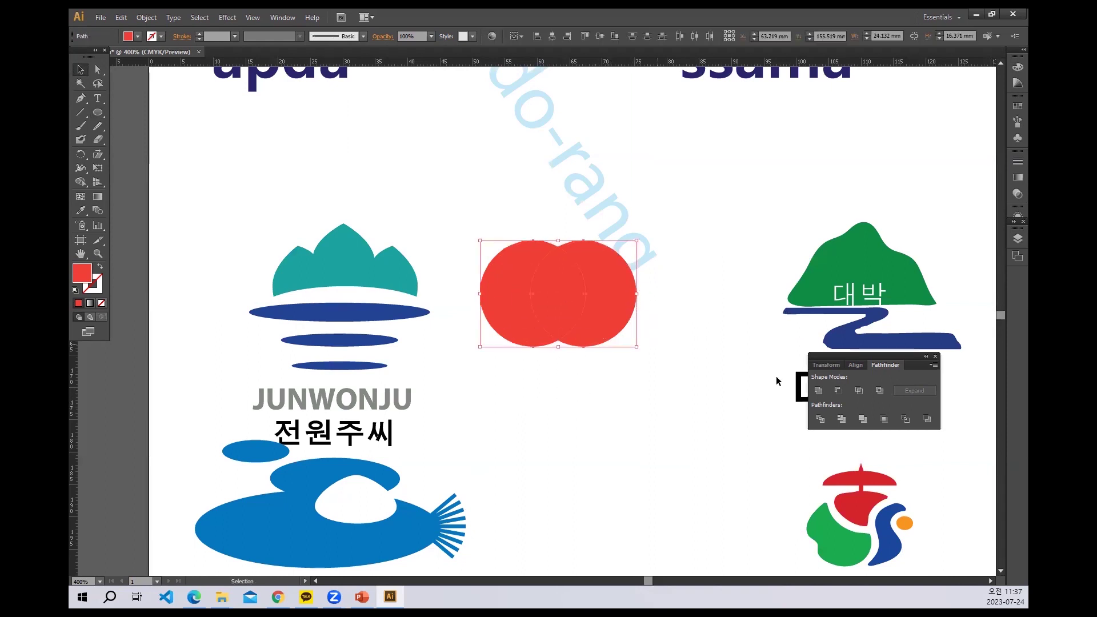
pyautogui.click(859, 391)
# Step: Arrange three overlapping copies of the petal side by side, with the middle one raised above the outer two
pyautogui.moveTo(587, 293)
pyautogui.mouseDown()
pyautogui.moveTo(538, 329)
pyautogui.moveTo(526, 312)
pyautogui.moveTo(586, 309)
pyautogui.mouseUp()
pyautogui.hotkey('ctrl', 'shift', 'a')
pyautogui.click(658, 465)
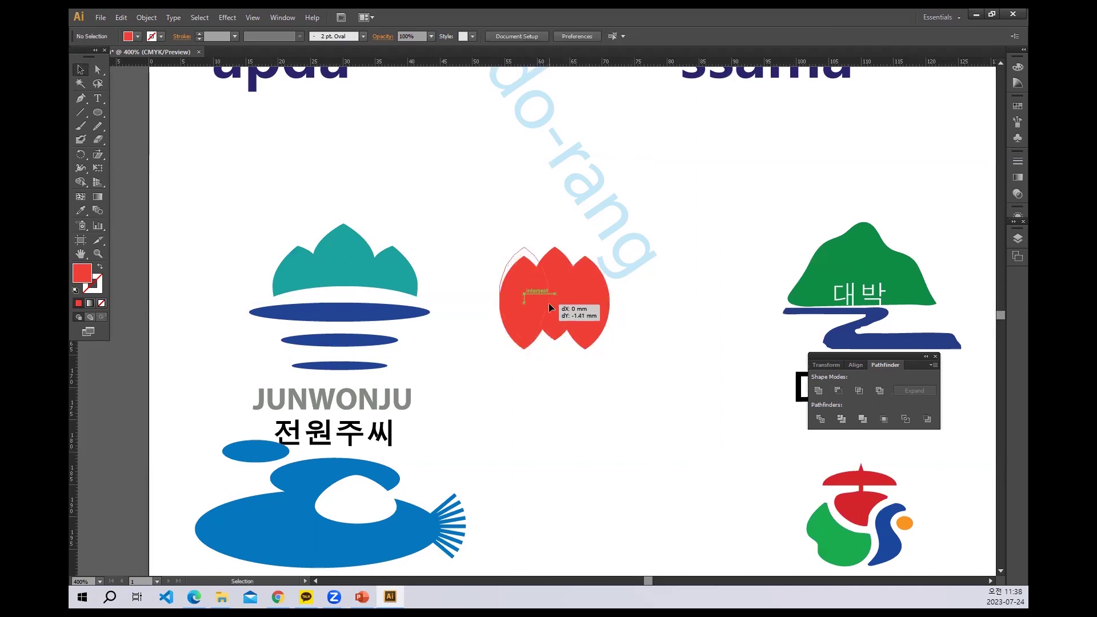
pyautogui.click(570, 299)
pyautogui.moveTo(550, 299); pyautogui.dragTo(551, 296)
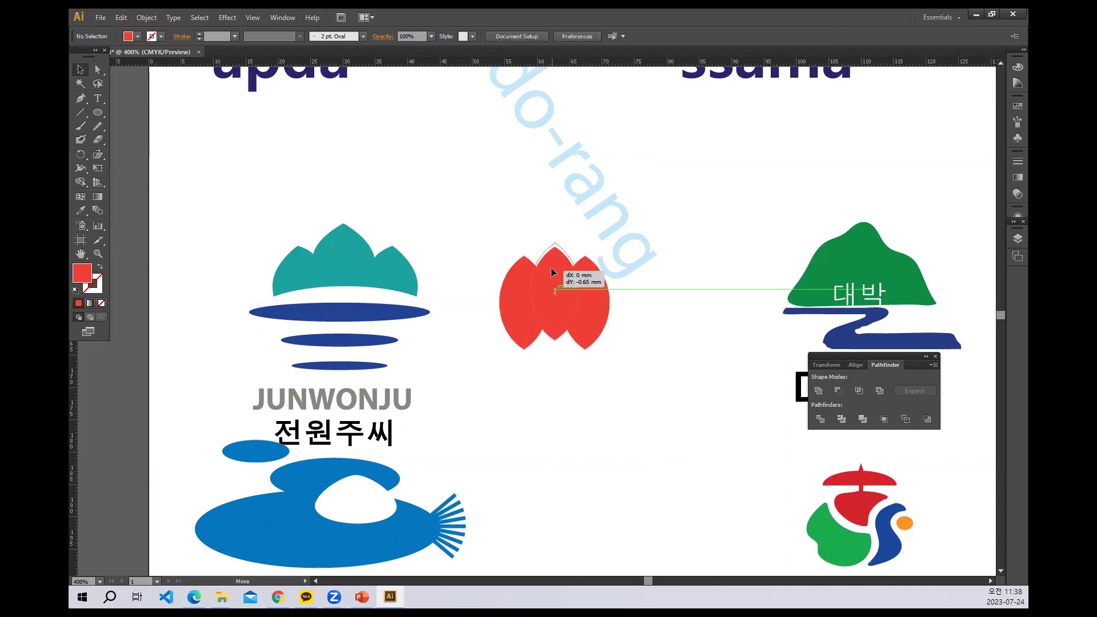
pyautogui.moveTo(583, 359); pyautogui.dragTo(634, 398)
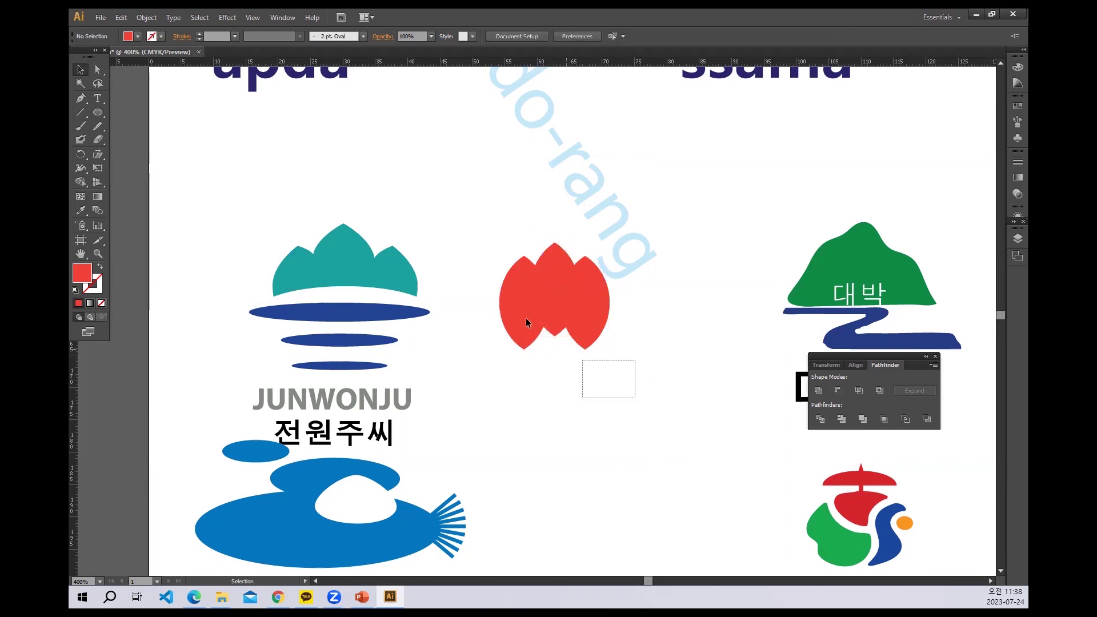
pyautogui.click(610, 398)
# Step: Draw a red ellipse about 25.6 by 15 mm over the lower part of the petals and centre it beneath them
pyautogui.click(98, 113)
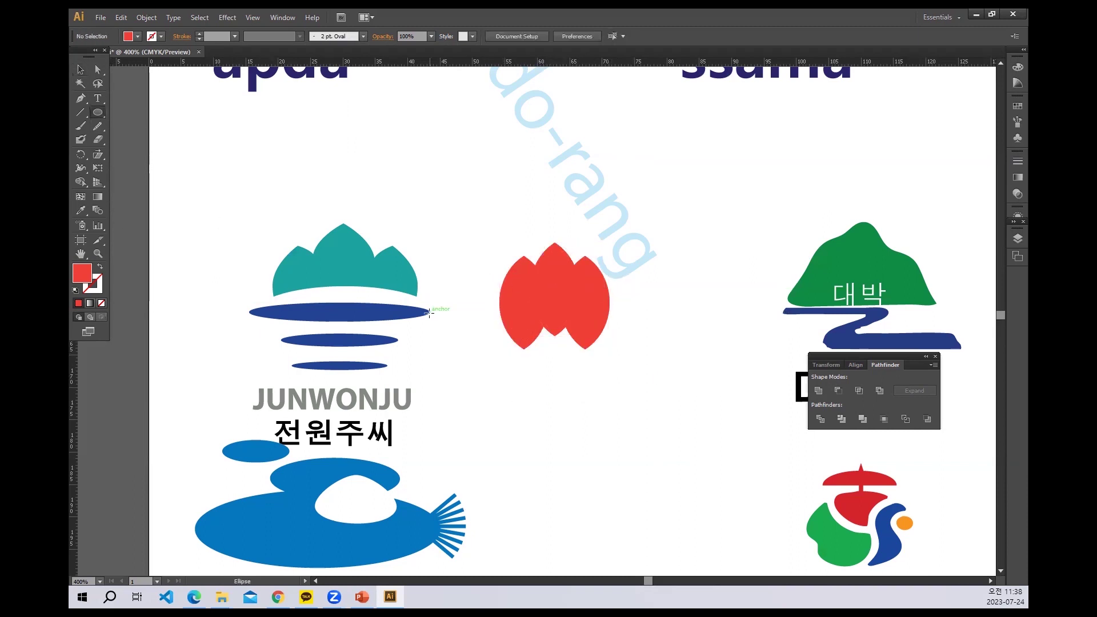
pyautogui.moveTo(461, 317); pyautogui.dragTo(634, 391)
pyautogui.click(80, 69)
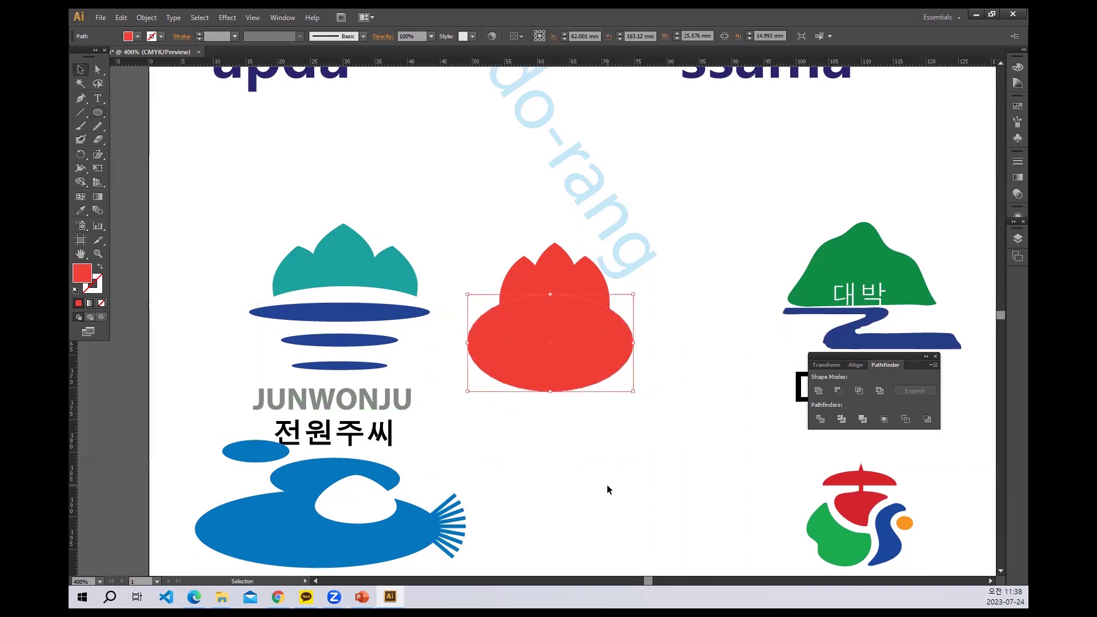
pyautogui.moveTo(545, 374); pyautogui.dragTo(549, 374)
pyautogui.click(667, 475)
# Step: Divide the three petals and the overlapping ellipse along their intersections with Pathfinder
pyautogui.moveTo(483, 210); pyautogui.dragTo(631, 398)
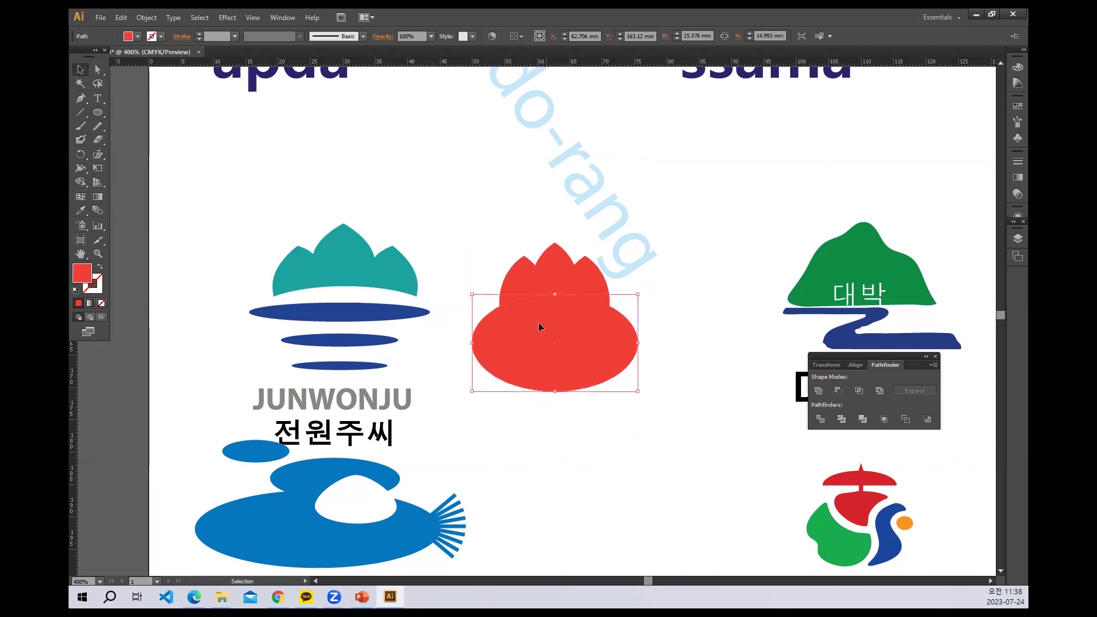
pyautogui.click(528, 260)
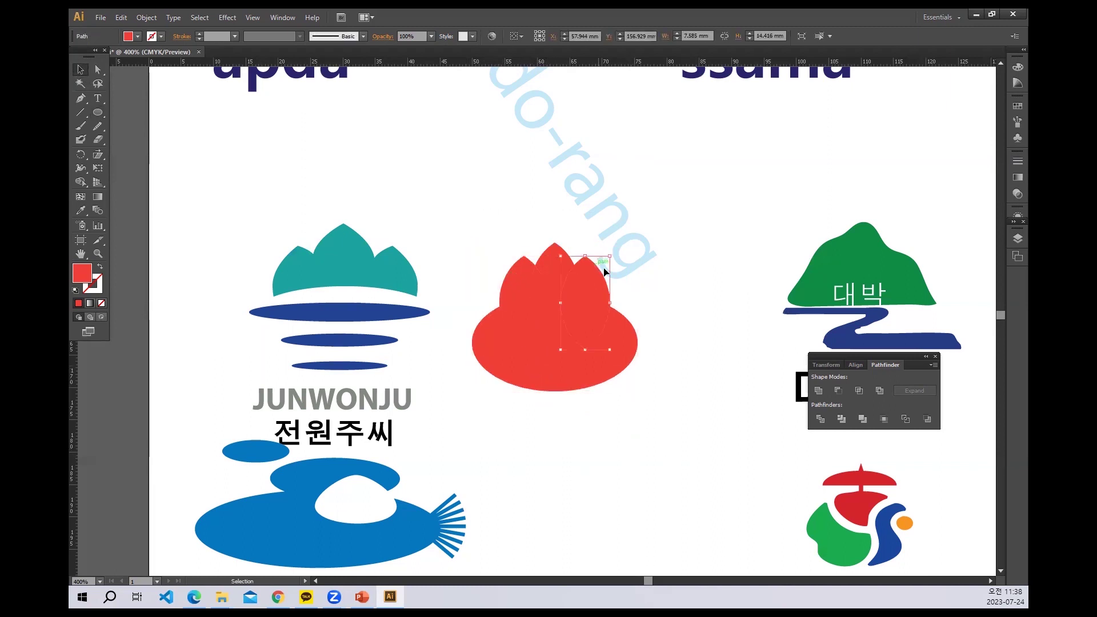
pyautogui.click(613, 352)
pyautogui.moveTo(489, 234); pyautogui.dragTo(667, 399)
pyautogui.click(820, 420)
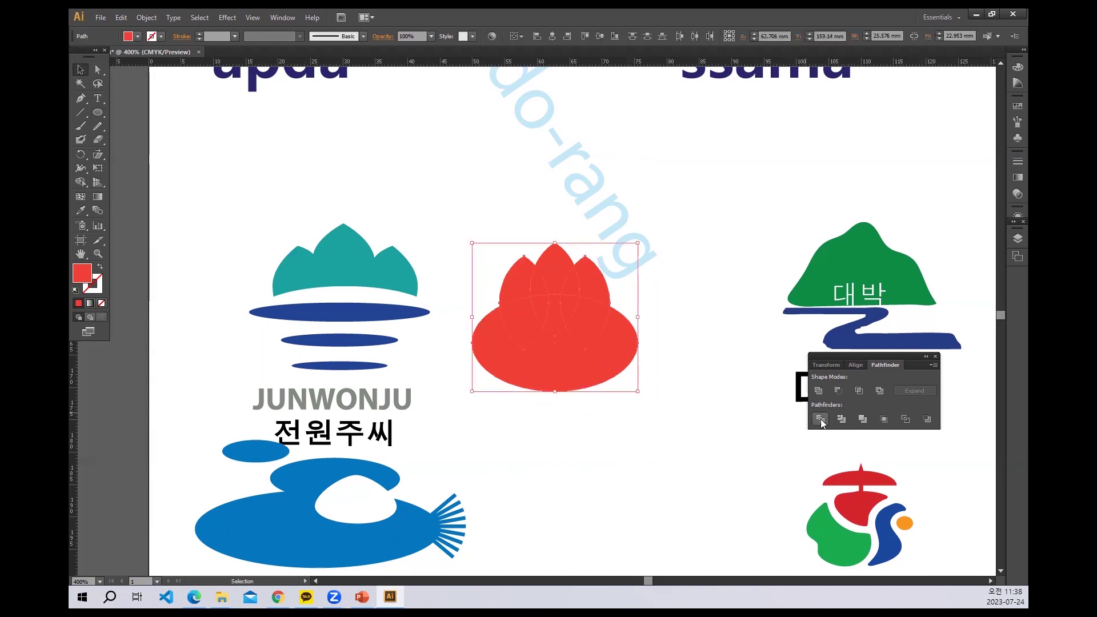
# Step: Ungroup the divided artwork and delete the ellipse pieces, leaving only the petal tops above the curved edge
pyautogui.rightClick(574, 348)
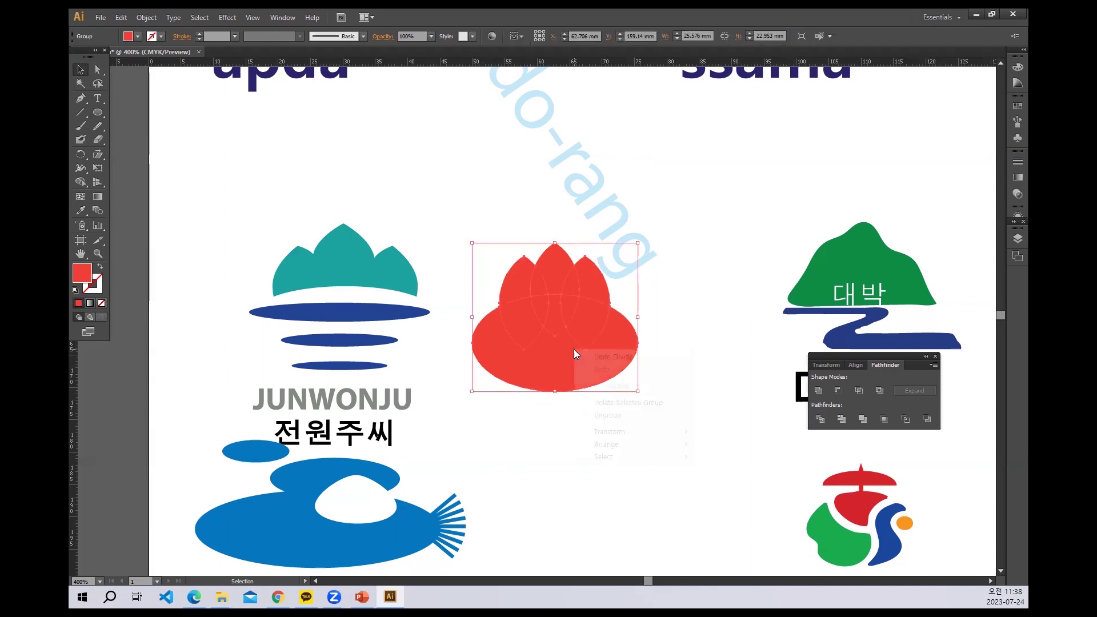
pyautogui.click(622, 416)
pyautogui.click(629, 432)
pyautogui.moveTo(628, 432); pyautogui.dragTo(553, 316)
pyautogui.press('Delete')
pyautogui.press('Delete')
# Step: Unite the remaining petal pieces into a single three-peaked mountain shape
pyautogui.moveTo(466, 214); pyautogui.dragTo(633, 339)
pyautogui.click(818, 391)
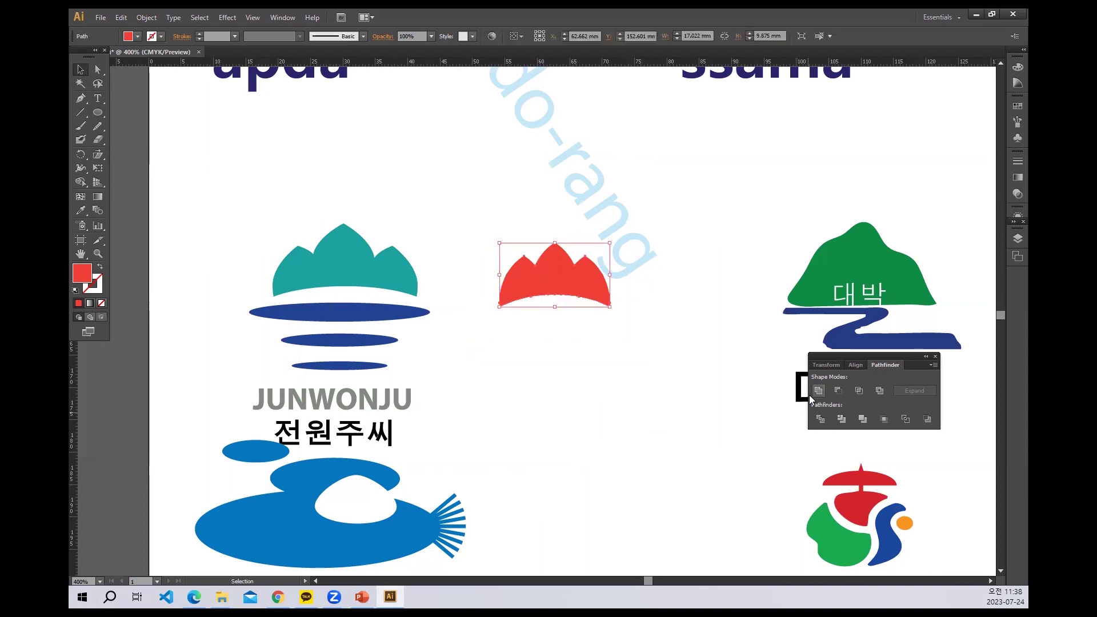
pyautogui.click(611, 398)
# Step: Draw three stacked red ellipses of decreasing width beneath the red mountain, the widest about 25.7 by 2.9 mm
pyautogui.click(103, 114)
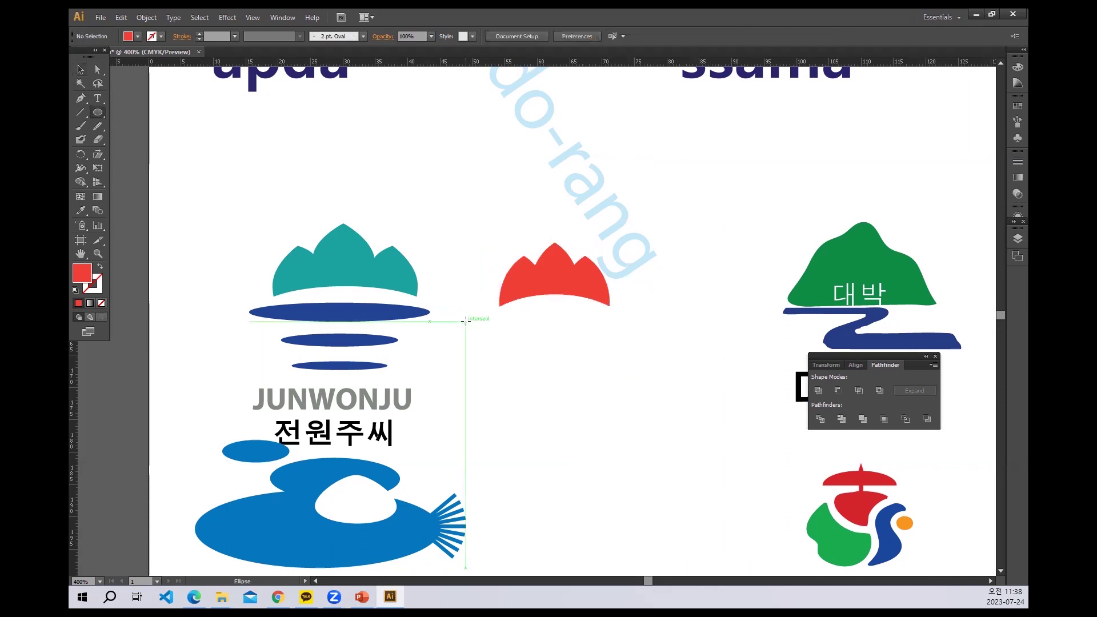
pyautogui.moveTo(466, 322)
pyautogui.mouseDown()
pyautogui.moveTo(614, 328)
pyautogui.moveTo(633, 340)
pyautogui.mouseUp()
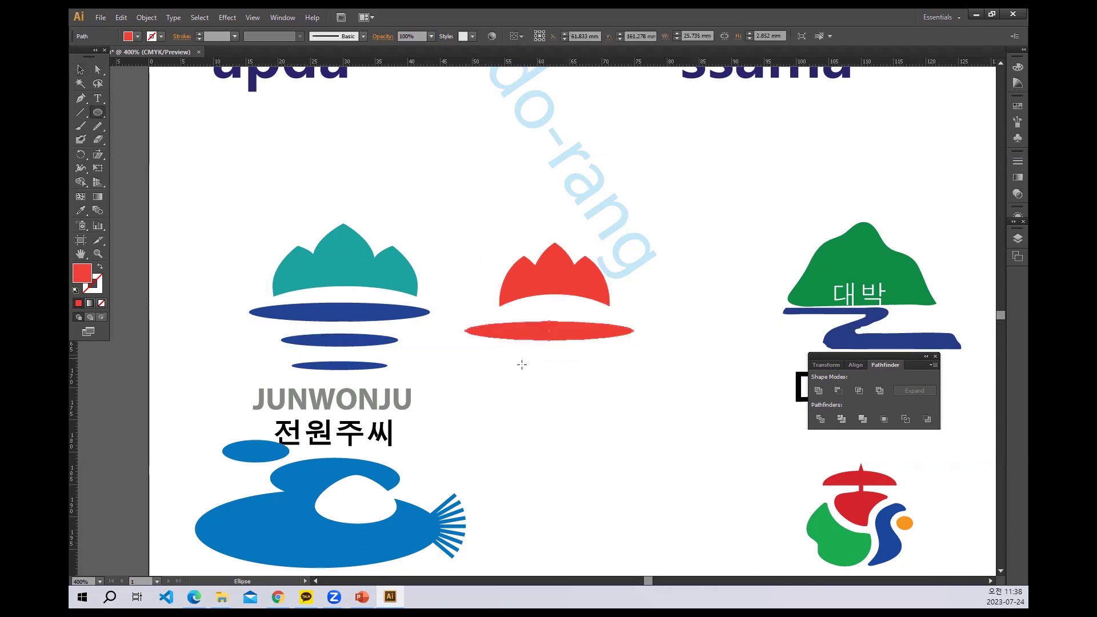
pyautogui.moveTo(504, 357); pyautogui.dragTo(601, 370)
pyautogui.moveTo(530, 388); pyautogui.dragTo(579, 396)
pyautogui.click(80, 74)
pyautogui.click(632, 219)
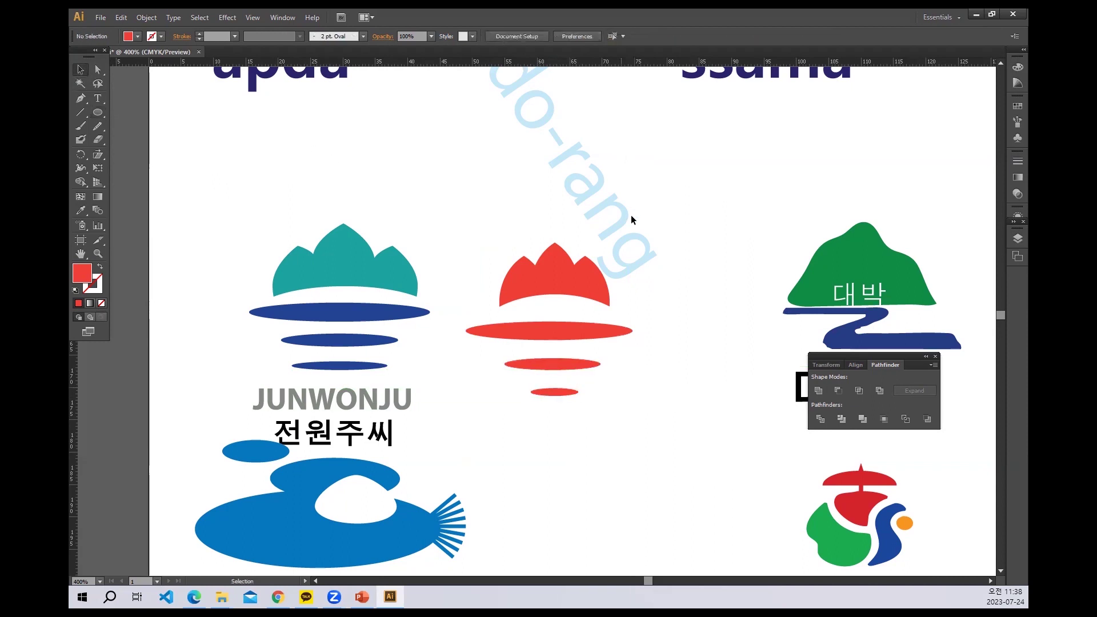
# Step: Draw a red circle about 22.7 mm across beside the 구린시 emblem and a concentric inner circle about 7.4 mm across
pyautogui.moveTo(677, 328); pyautogui.dragTo(581, 314)
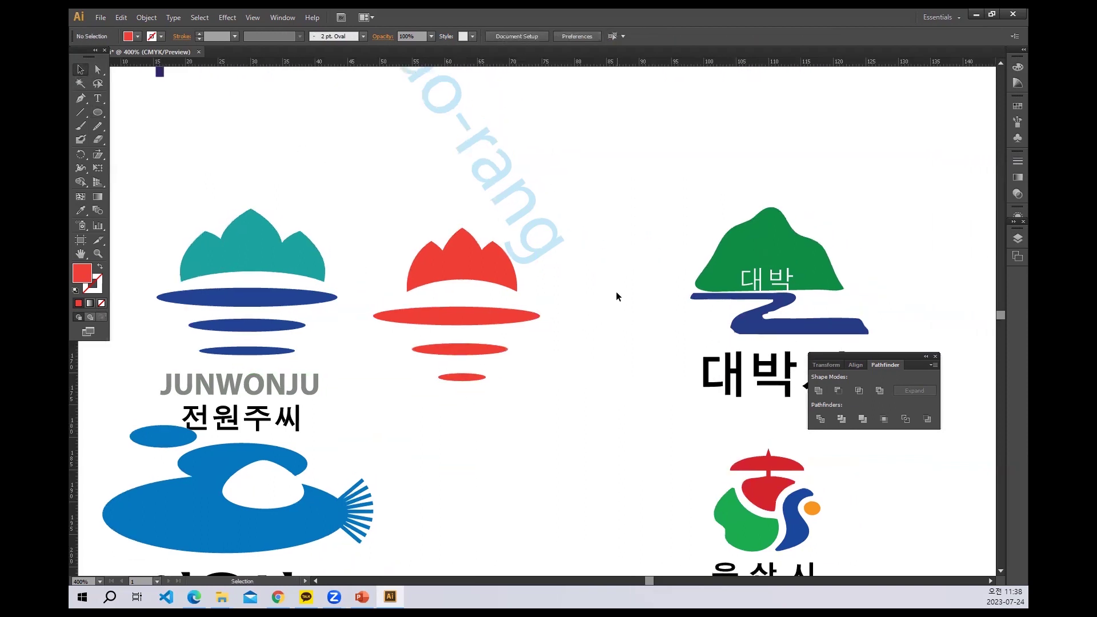
pyautogui.moveTo(669, 295); pyautogui.dragTo(507, 298)
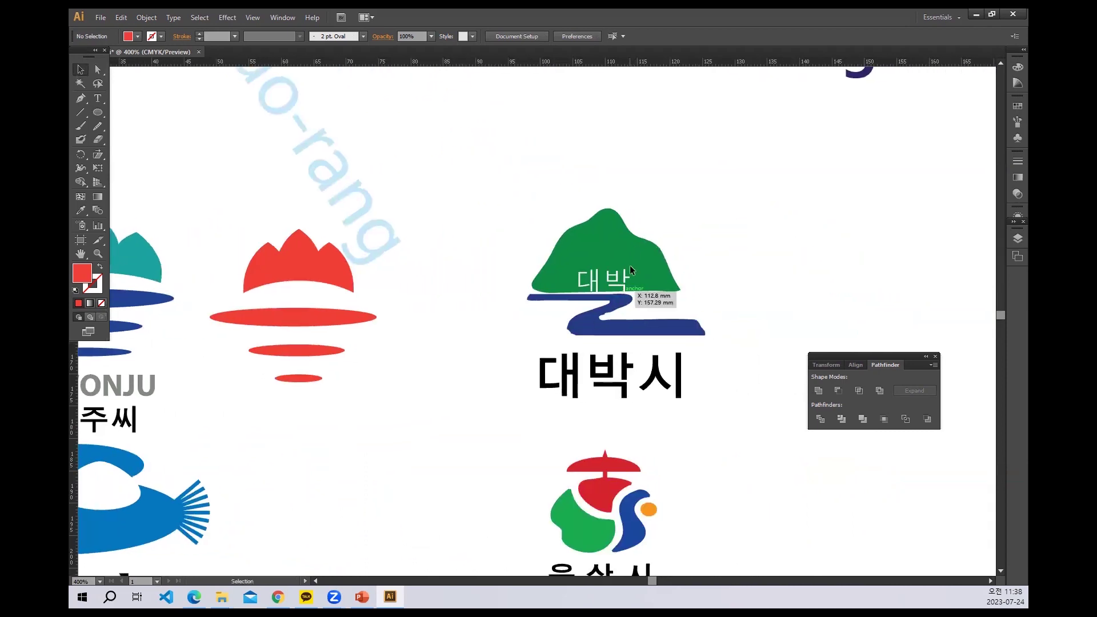
pyautogui.moveTo(634, 272); pyautogui.dragTo(357, 294)
pyautogui.moveTo(555, 302); pyautogui.dragTo(184, 313)
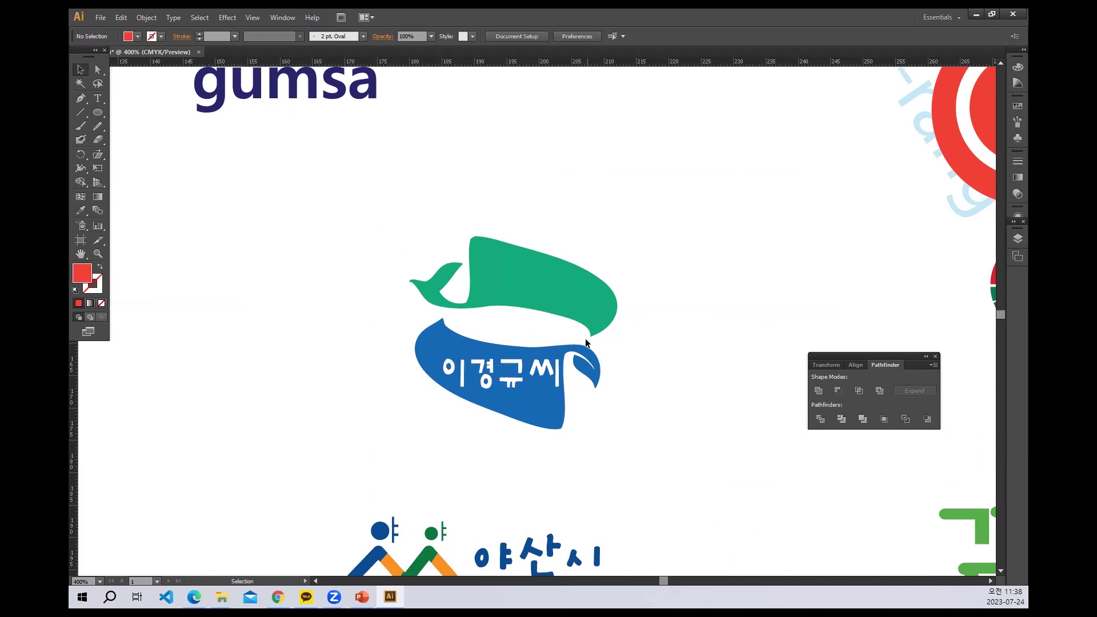
pyautogui.moveTo(585, 342); pyautogui.dragTo(487, 342)
pyautogui.moveTo(750, 343); pyautogui.dragTo(429, 346)
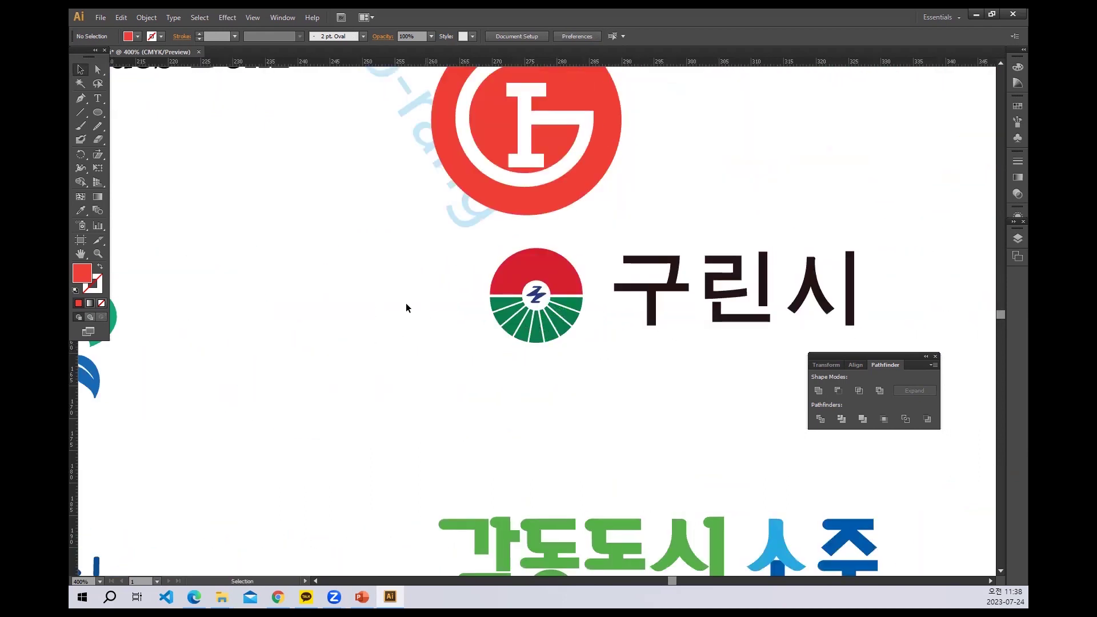
pyautogui.click(98, 112)
pyautogui.moveTo(276, 265); pyautogui.dragTo(326, 314)
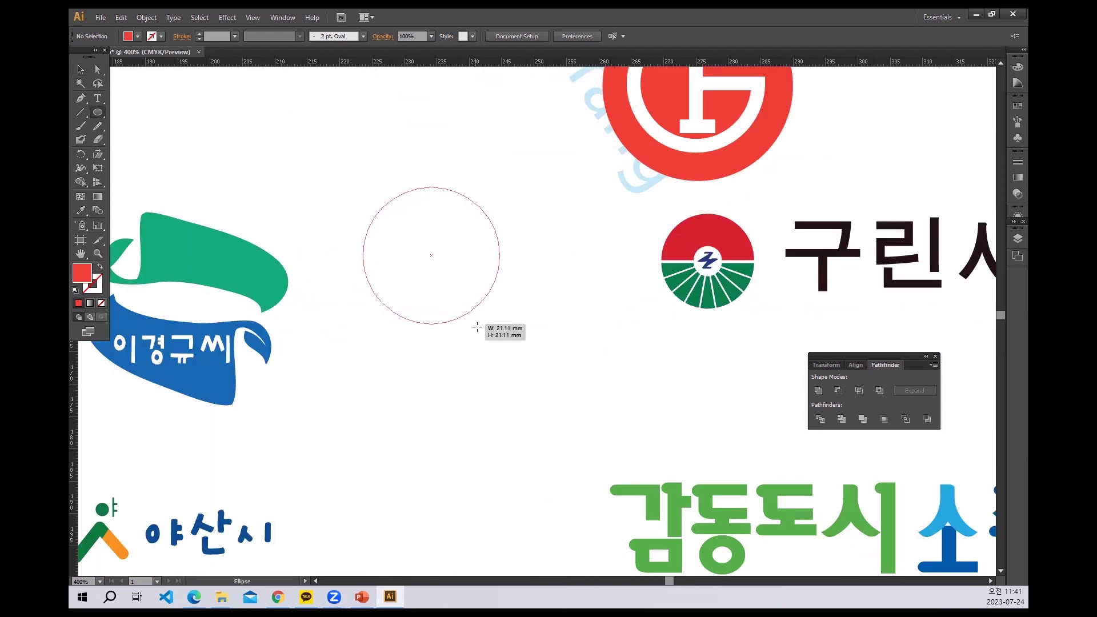
pyautogui.moveTo(477, 327); pyautogui.dragTo(486, 330)
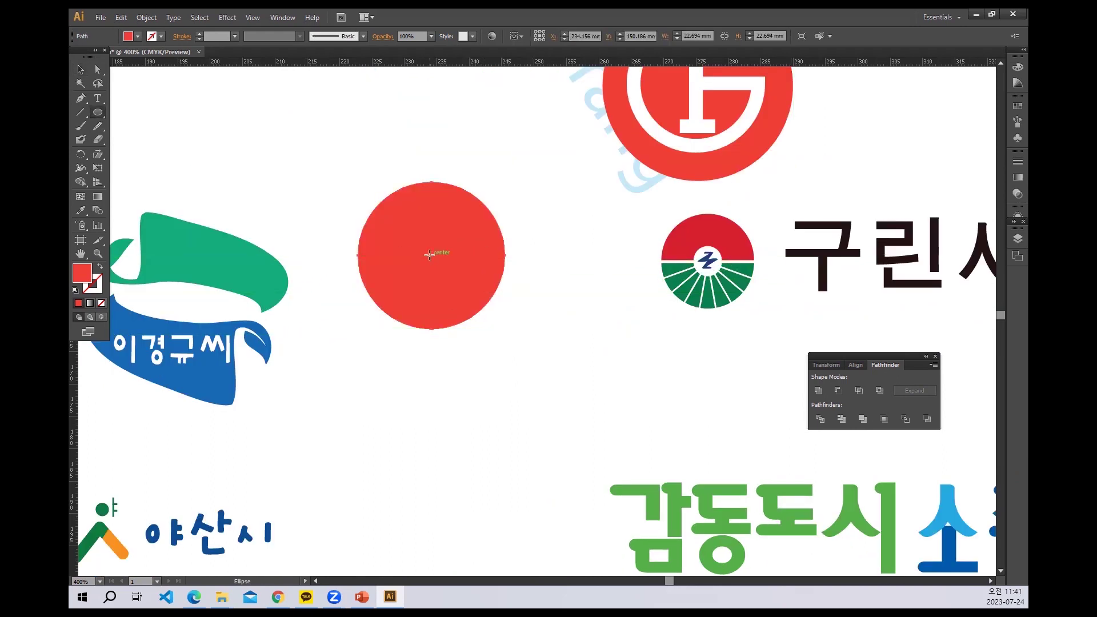
pyautogui.moveTo(430, 255); pyautogui.dragTo(450, 281)
# Step: Draw a horizontal line across both circles and align the line and circles on their horizontal and vertical centres
pyautogui.moveTo(101, 114); pyautogui.dragTo(130, 114)
pyautogui.click(80, 112)
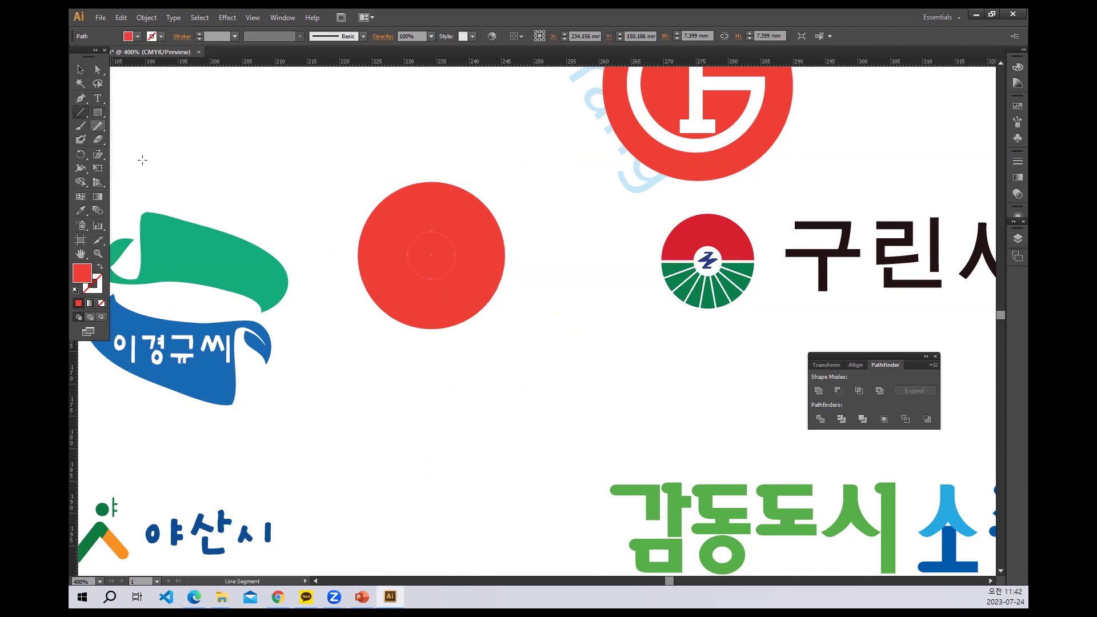
pyautogui.moveTo(321, 260); pyautogui.dragTo(546, 260)
pyautogui.click(80, 69)
pyautogui.moveTo(337, 152); pyautogui.dragTo(484, 346)
pyautogui.click(553, 38)
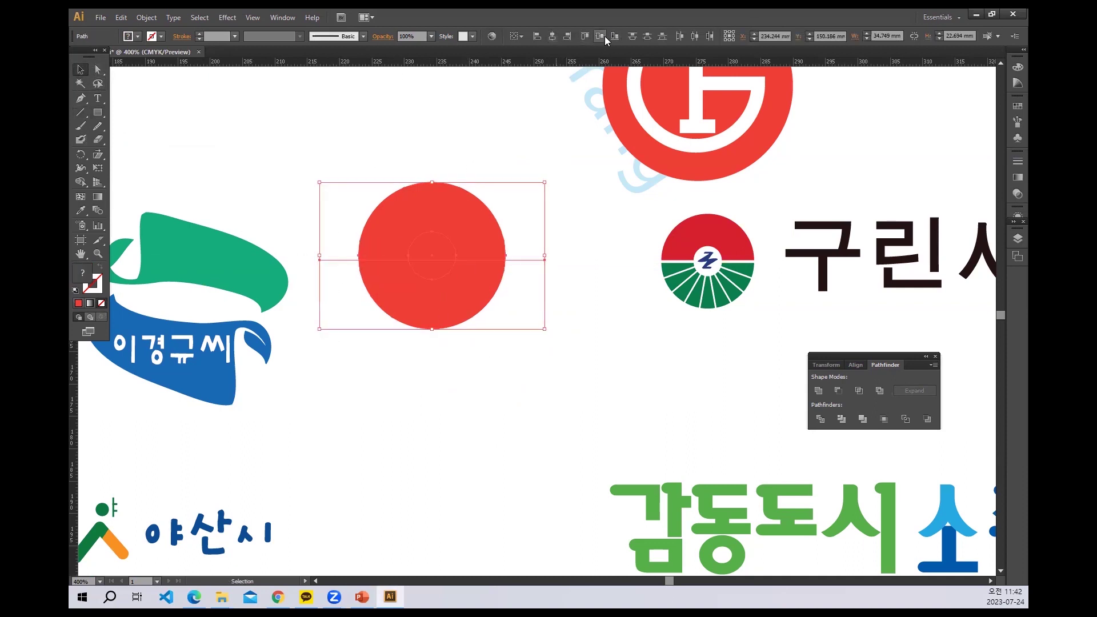
pyautogui.click(601, 37)
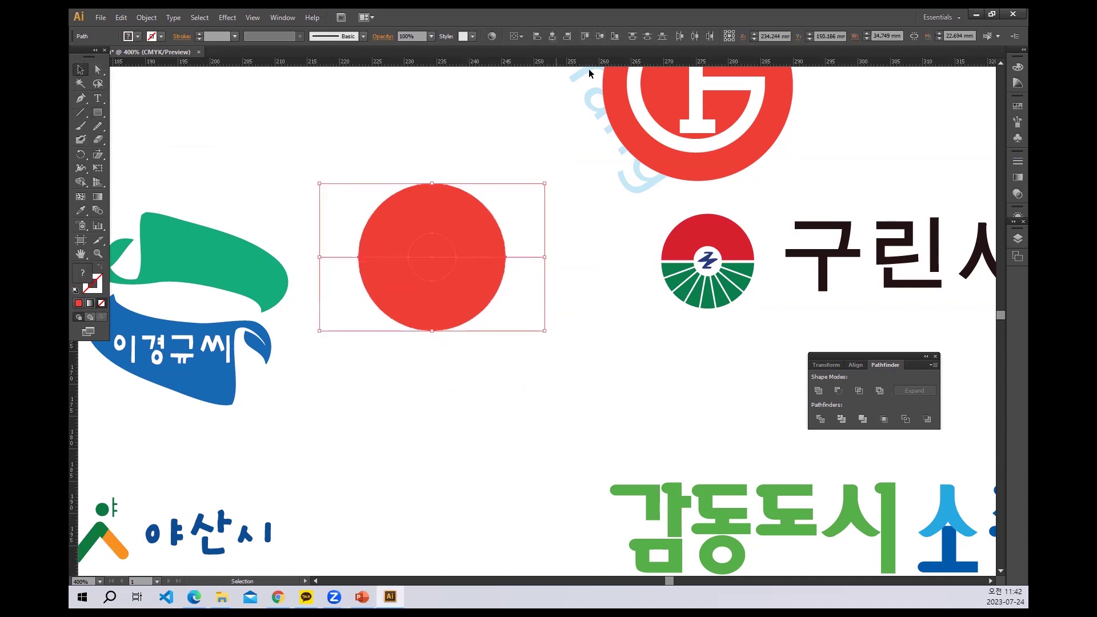
# Step: Divide the circles along the line with Pathfinder and ungroup the resulting pieces
pyautogui.click(821, 419)
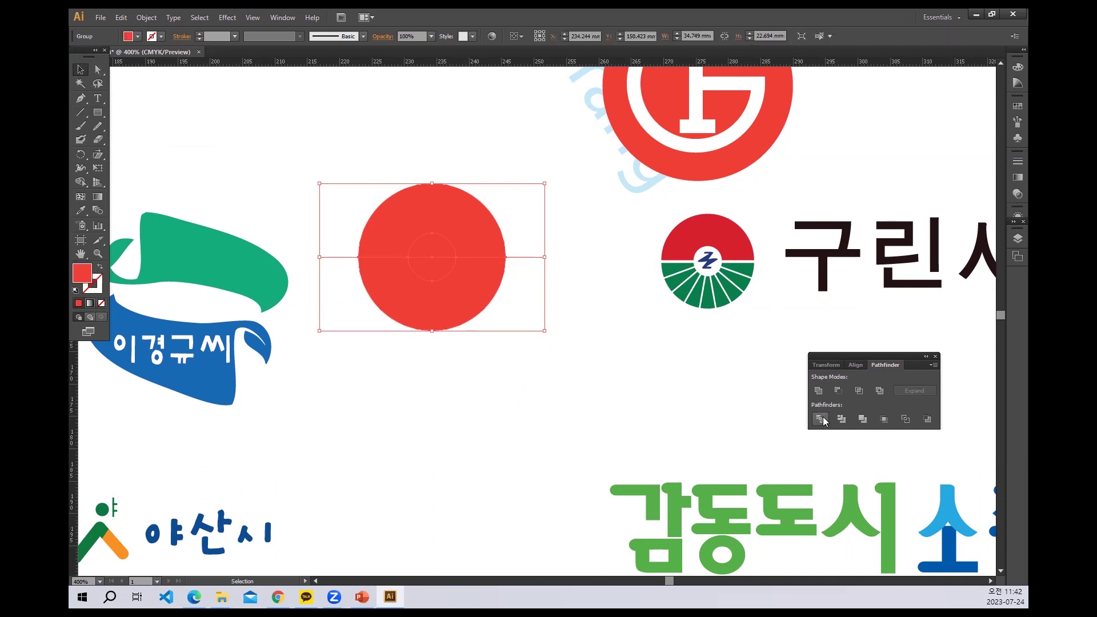
pyautogui.rightClick(421, 262)
pyautogui.click(468, 328)
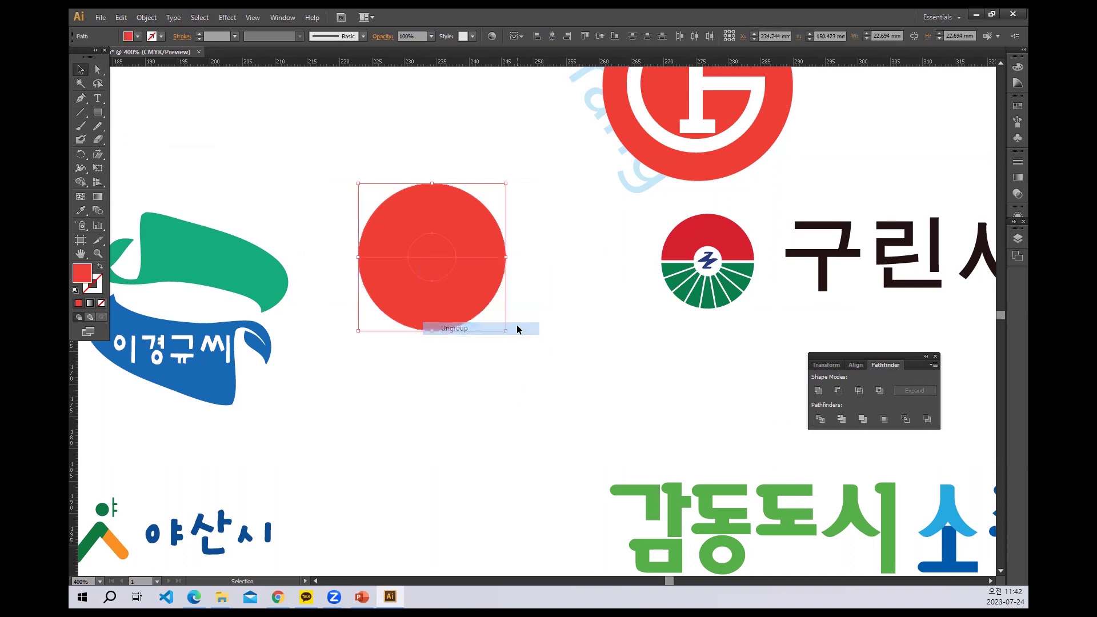
# Step: Delete the two inner half-discs and move the lower half-ring down, clear of the upper one
pyautogui.click(436, 337)
pyautogui.moveTo(436, 320); pyautogui.dragTo(436, 348)
pyautogui.click(435, 260)
pyautogui.click(432, 243)
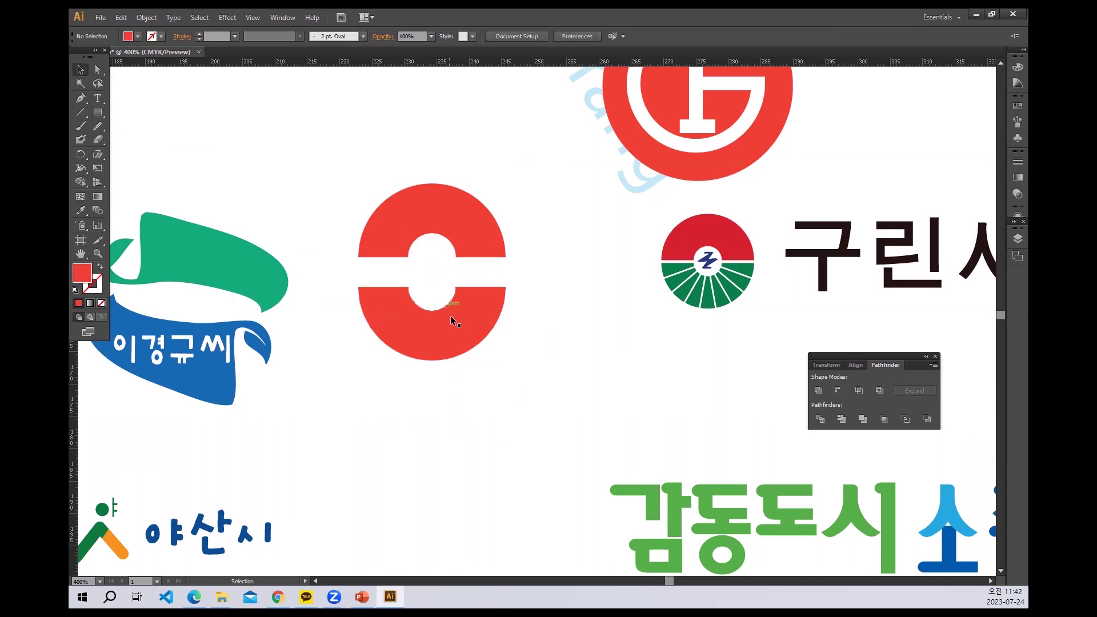
pyautogui.press('Delete')
pyautogui.moveTo(455, 345); pyautogui.dragTo(429, 387)
# Step: Draw a thin rectangle about 30.3 by 0.97 mm across the lower half-ring's straight edge and fill it green
pyautogui.click(81, 112)
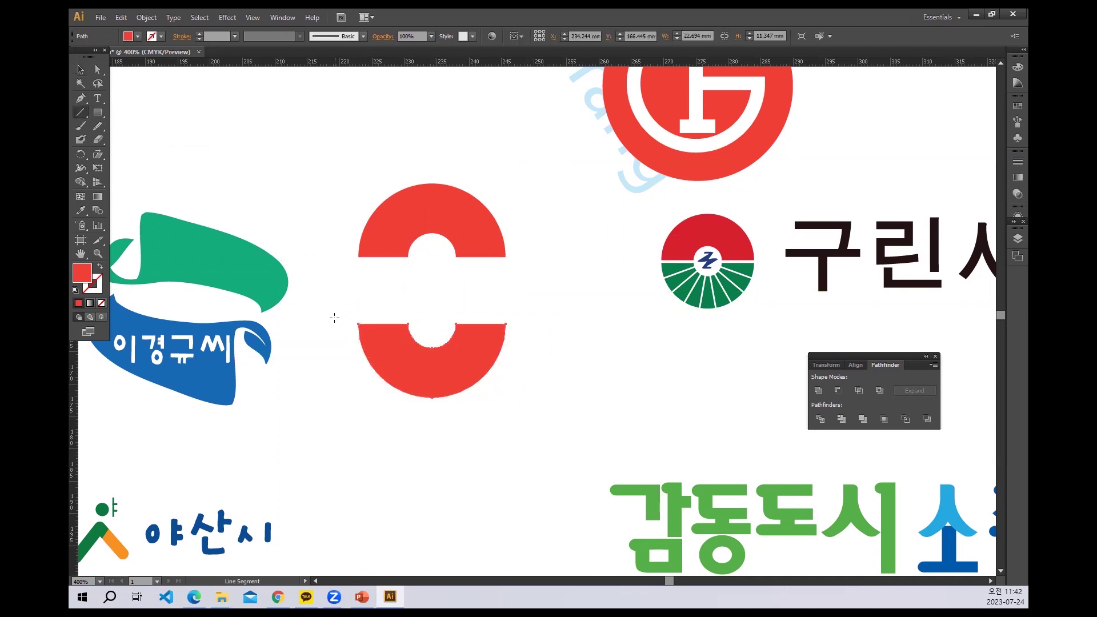
pyautogui.click(99, 111)
pyautogui.moveTo(342, 322); pyautogui.dragTo(530, 328)
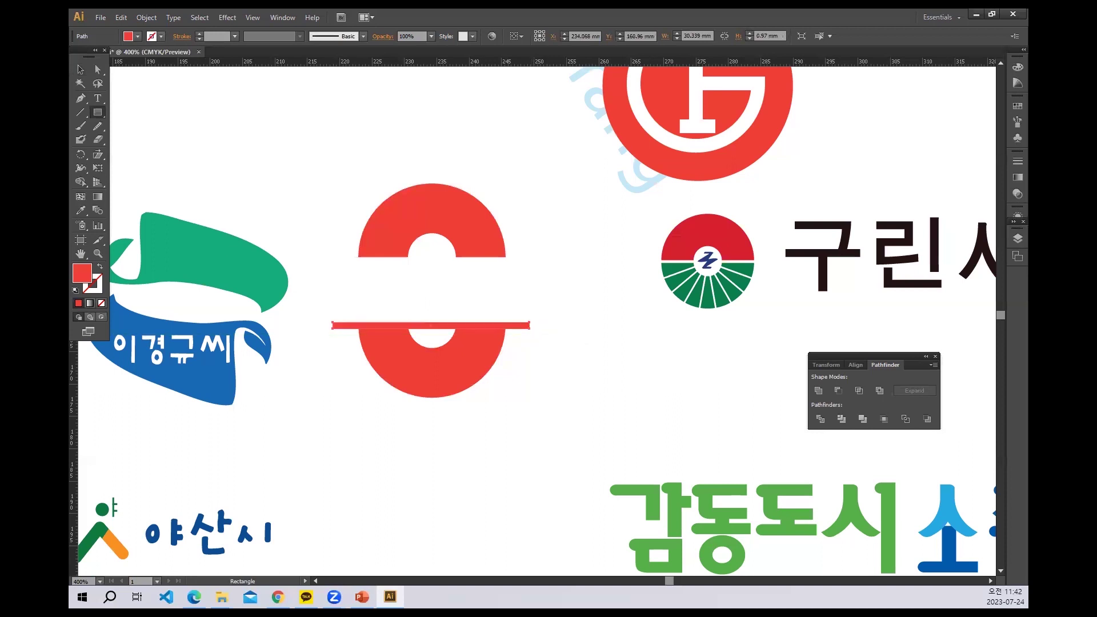
pyautogui.click(80, 69)
pyautogui.click(138, 36)
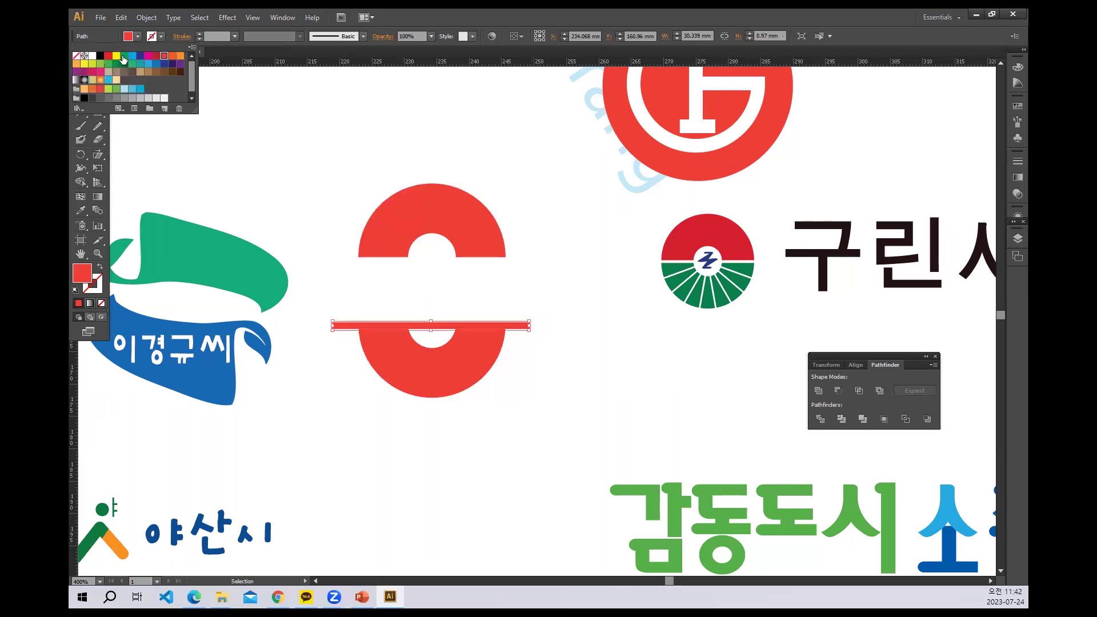
pyautogui.click(573, 360)
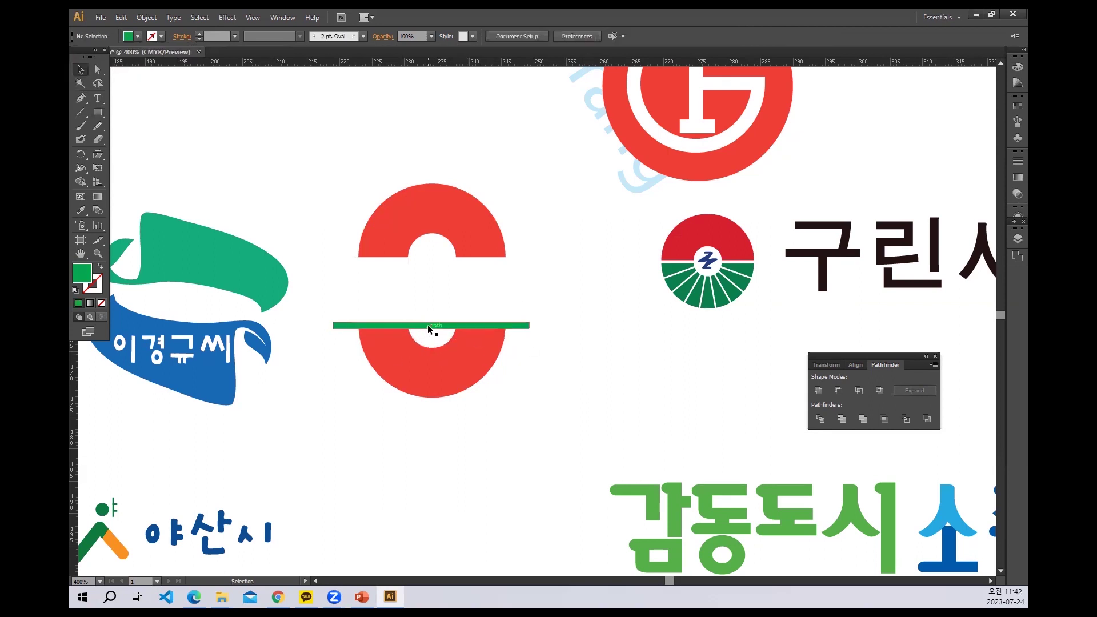
# Step: Make a copy of the green bar rotated by 20° and repeat the transformation until nine bars radiate evenly
pyautogui.click(82, 154)
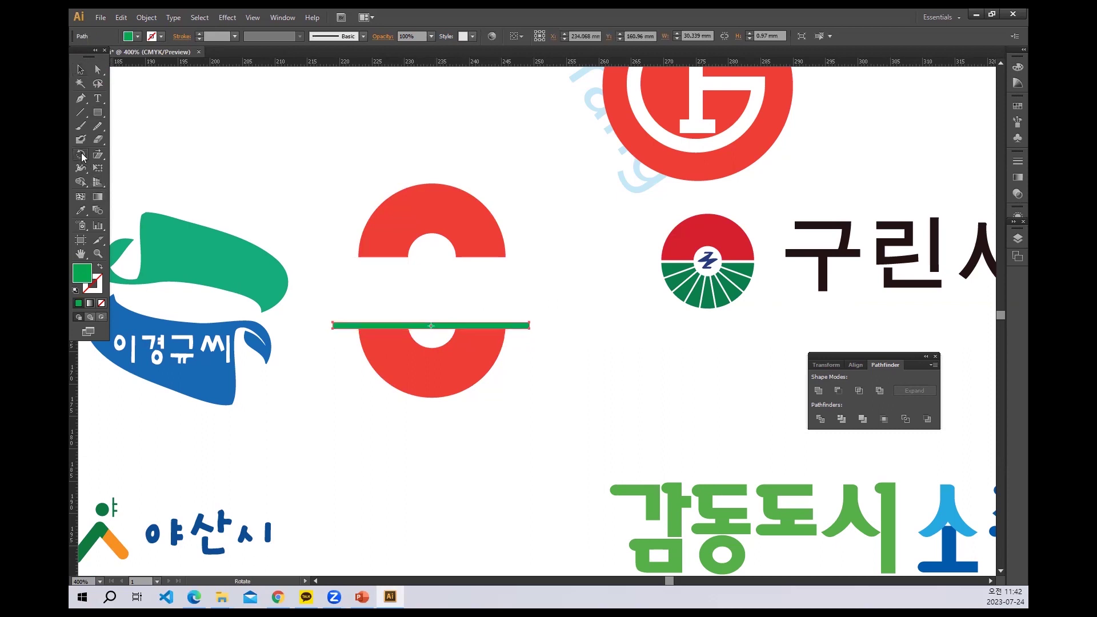
pyautogui.doubleClick(82, 155)
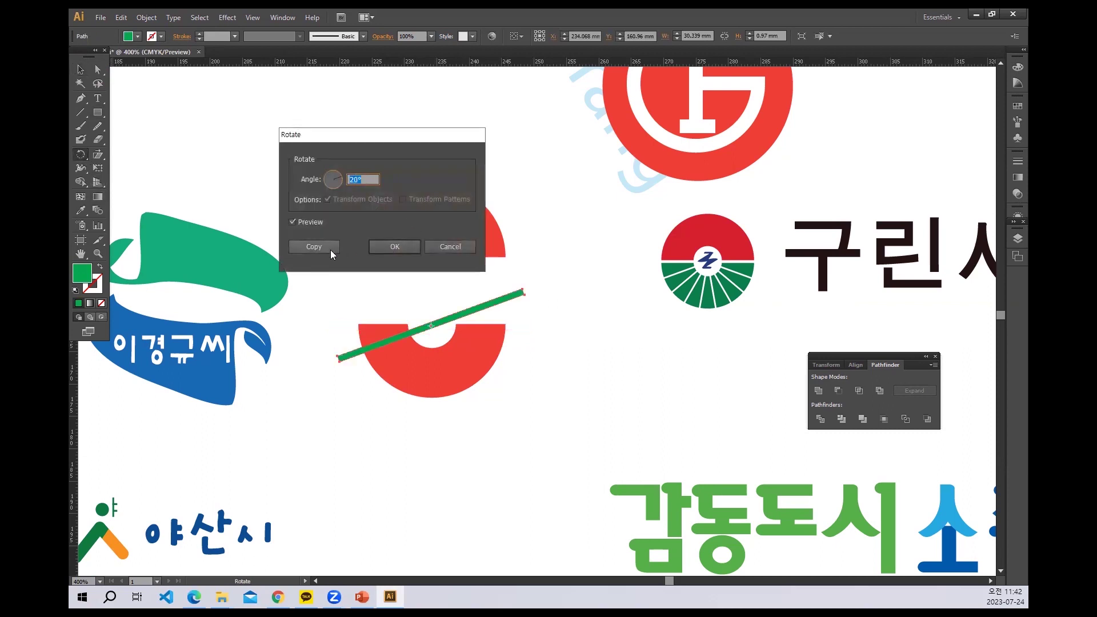
pyautogui.click(314, 246)
pyautogui.hotkey('ctrl', 'd')
pyautogui.hotkey('ctrl', 'd')
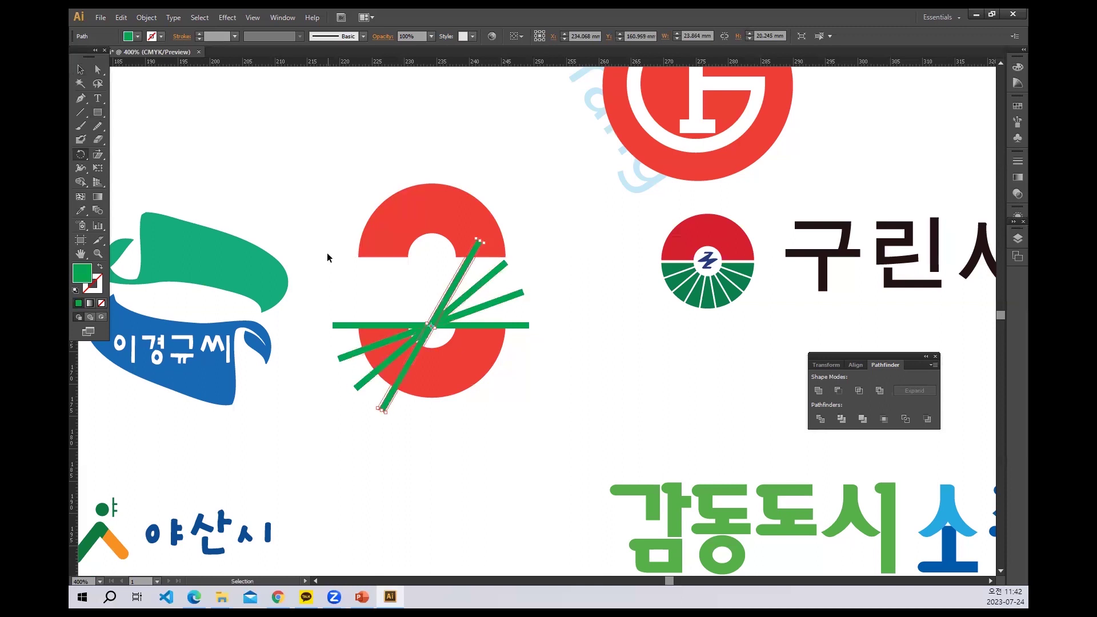
pyautogui.hotkey('ctrl', 'd')
pyautogui.hotkey('ctrl', 'd')
pyautogui.hotkey('ctrl', 'd')
pyautogui.hotkey('ctrl', 'd')
pyautogui.hotkey('ctrl', 'd')
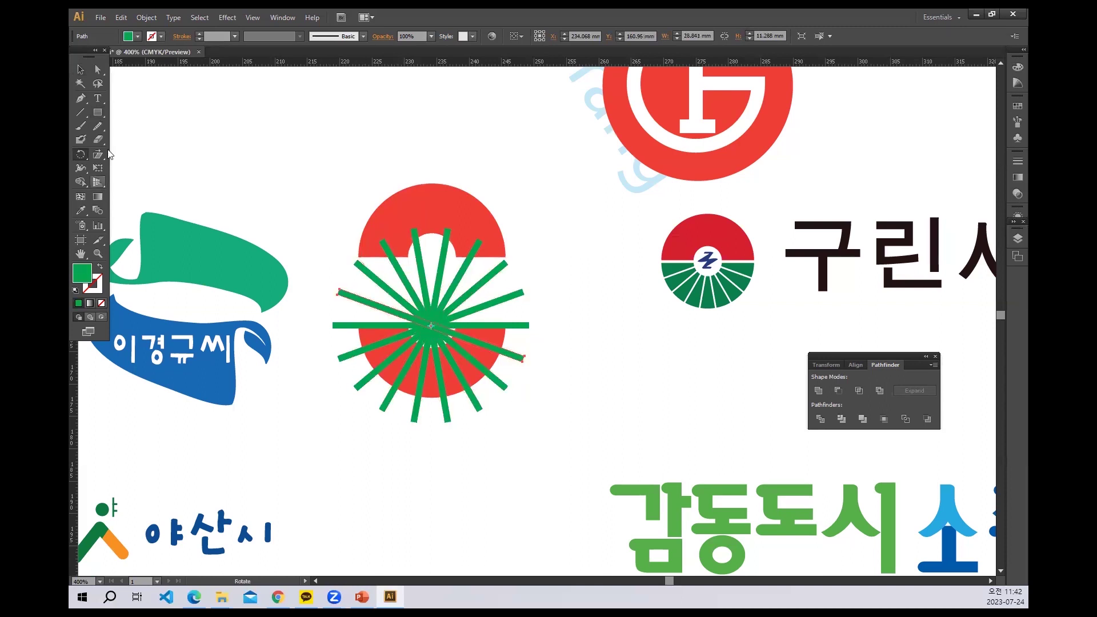
# Step: Subtract the radiating bars from the lower half-ring with Minus Front and move the rays up beneath the red half-ring
pyautogui.click(80, 69)
pyautogui.moveTo(551, 441); pyautogui.dragTo(327, 308)
pyautogui.click(838, 391)
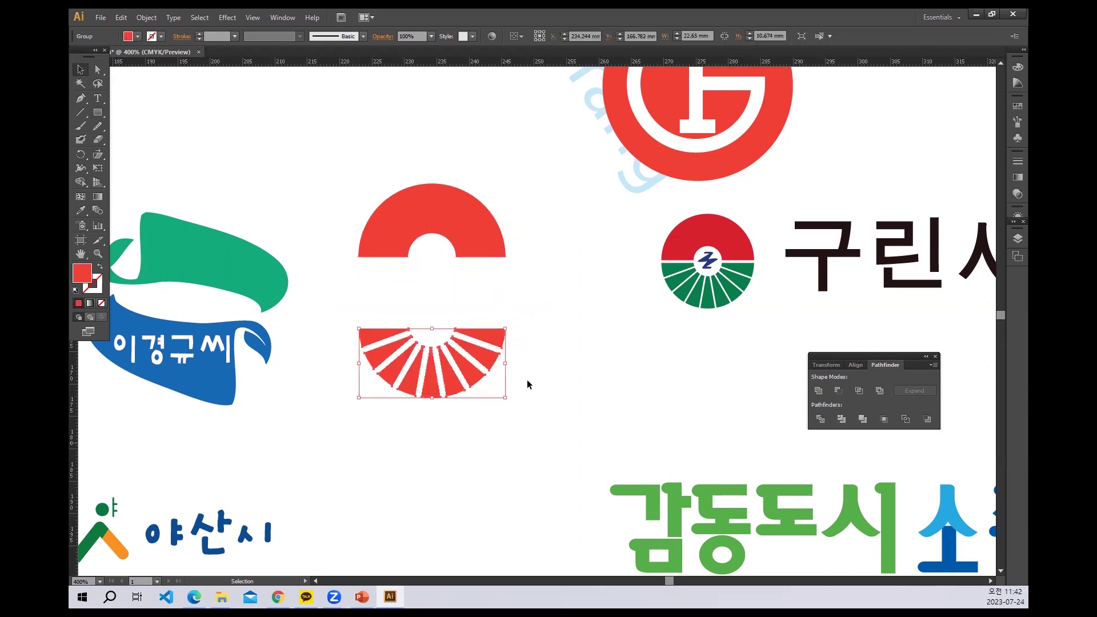
pyautogui.moveTo(486, 339); pyautogui.dragTo(487, 281)
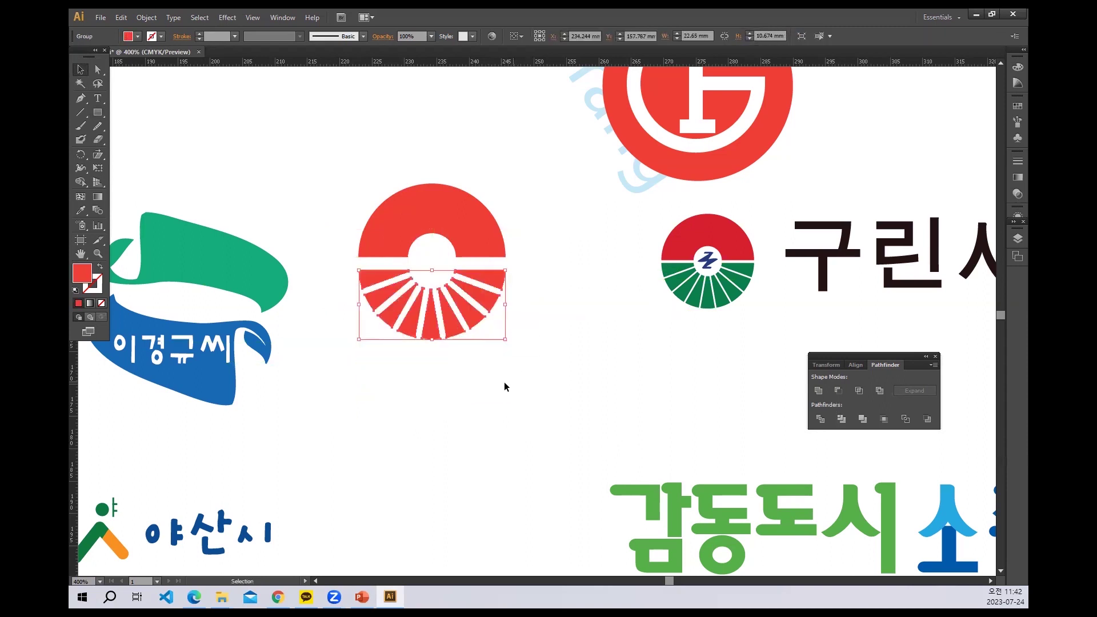
# Step: Recolour the rays with the green sampled from the 구린시 emblem's lower half and deselect them
pyautogui.click(84, 211)
pyautogui.click(718, 293)
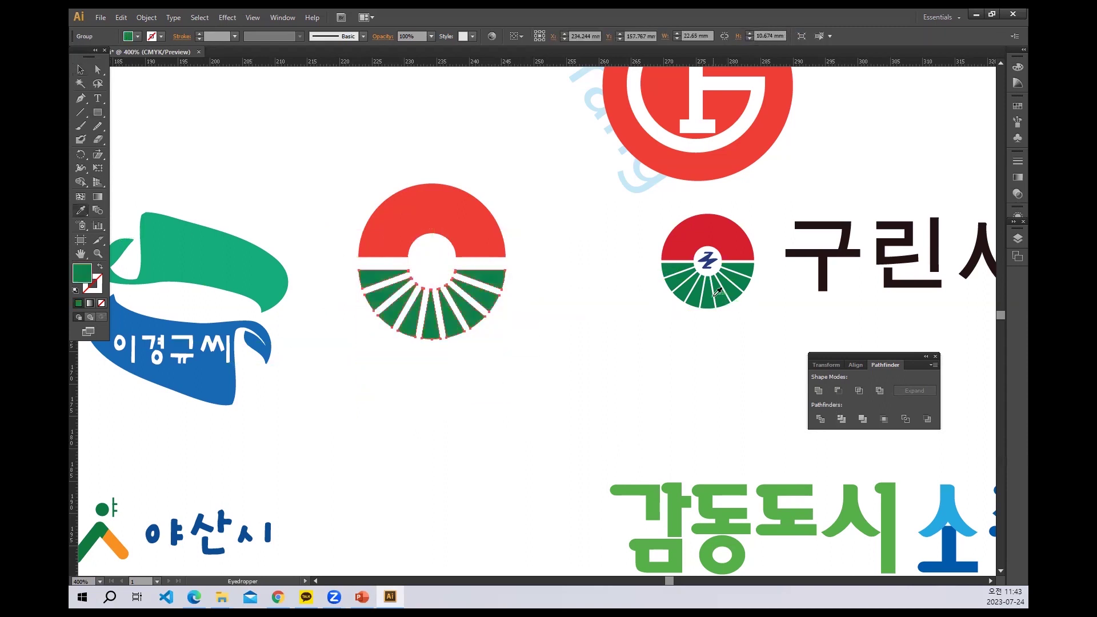
pyautogui.click(81, 69)
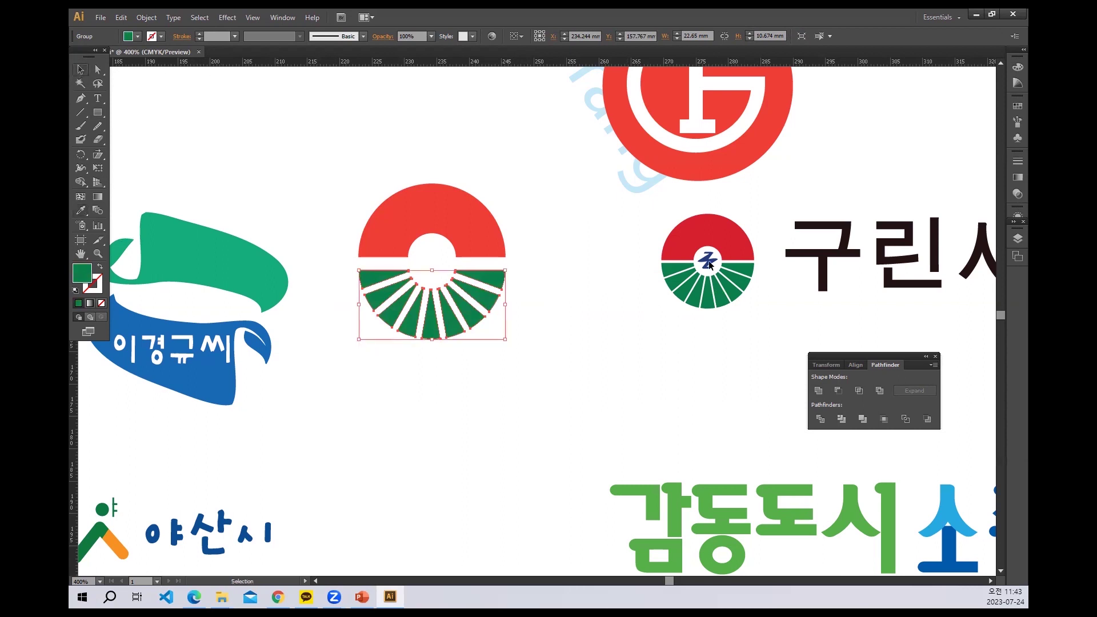
pyautogui.press('Return')
pyautogui.click(609, 389)
pyautogui.click(470, 390)
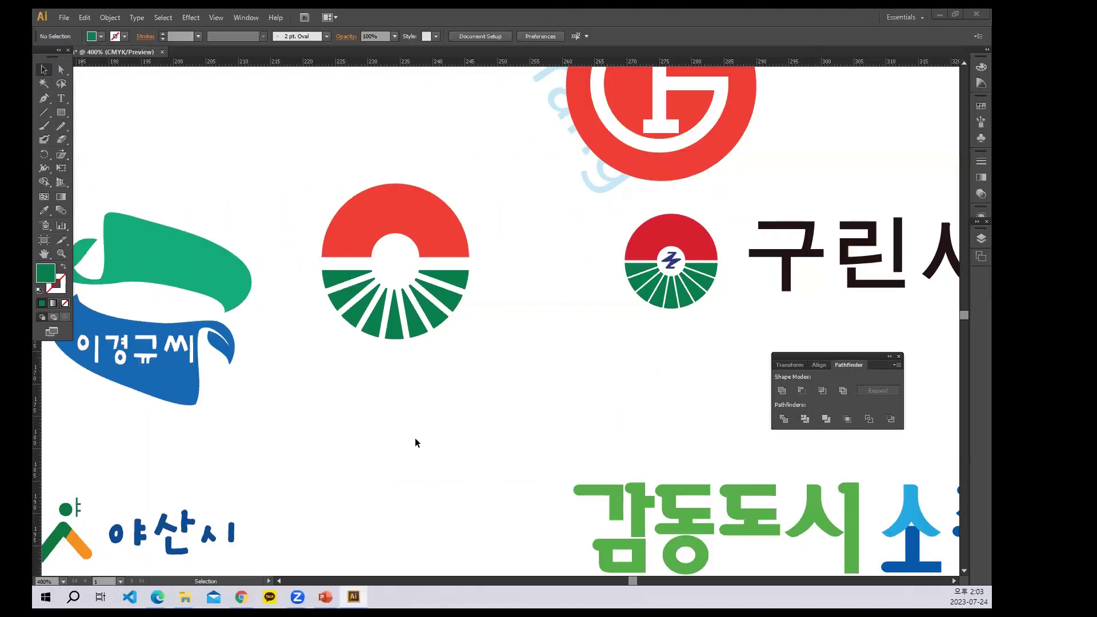
# Step: Draw an ellipse about 34.6 by 12.5 mm beside the 여우시 fish logo and fill it with the fish's blue
pyautogui.hscroll(-10, 519, 370)
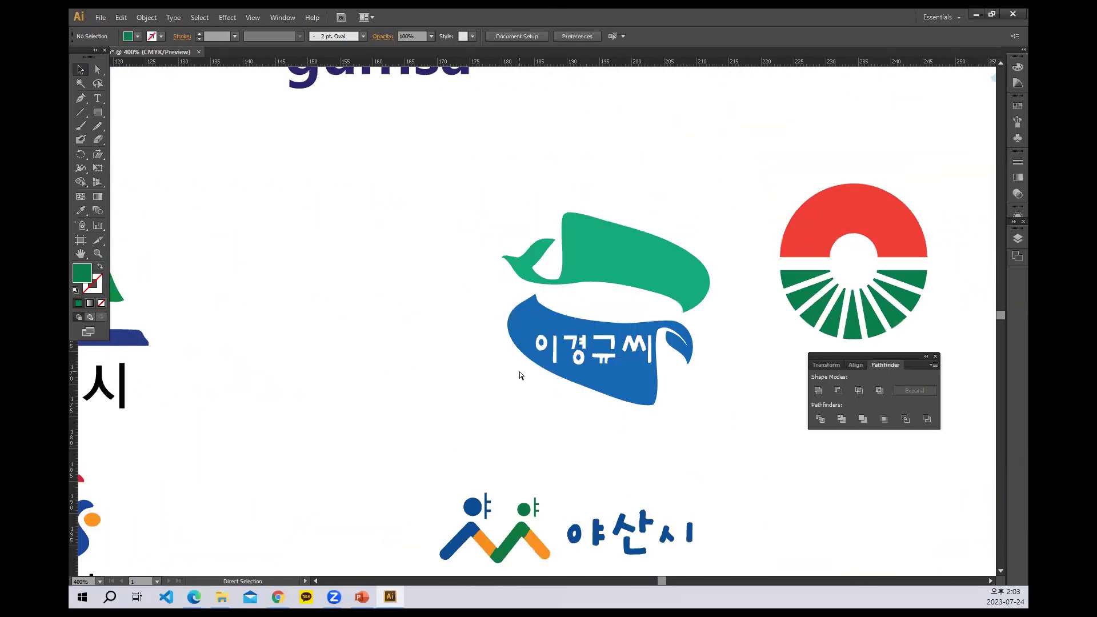
pyautogui.scroll(-2, 519, 375)
pyautogui.scroll(-2, 519, 374)
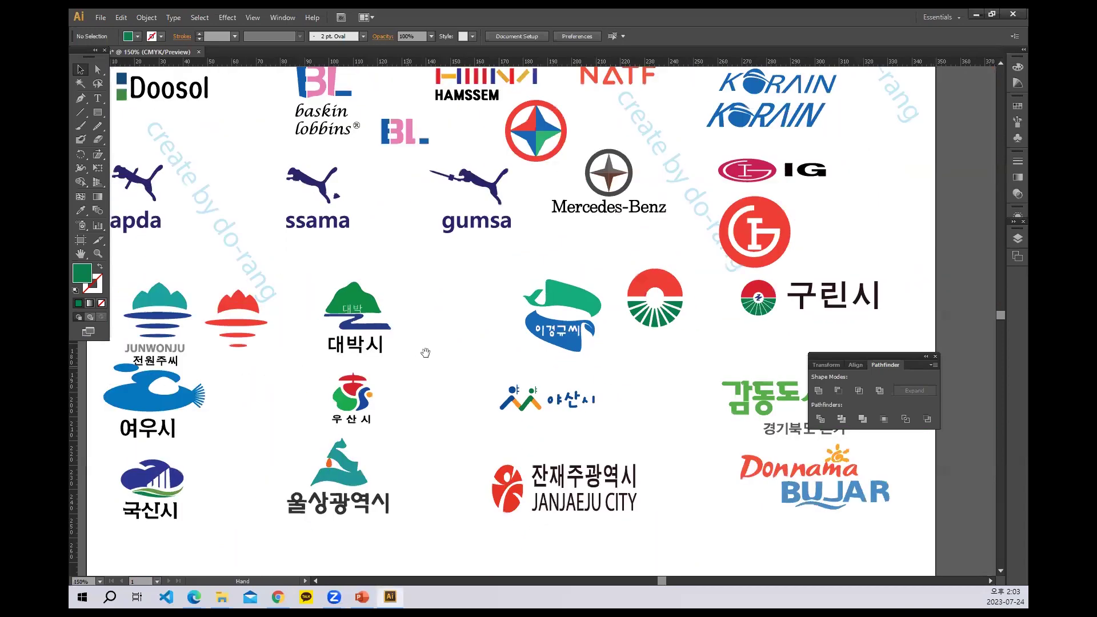
pyautogui.moveTo(241, 361); pyautogui.dragTo(620, 253)
pyautogui.scroll(3, 588, 318)
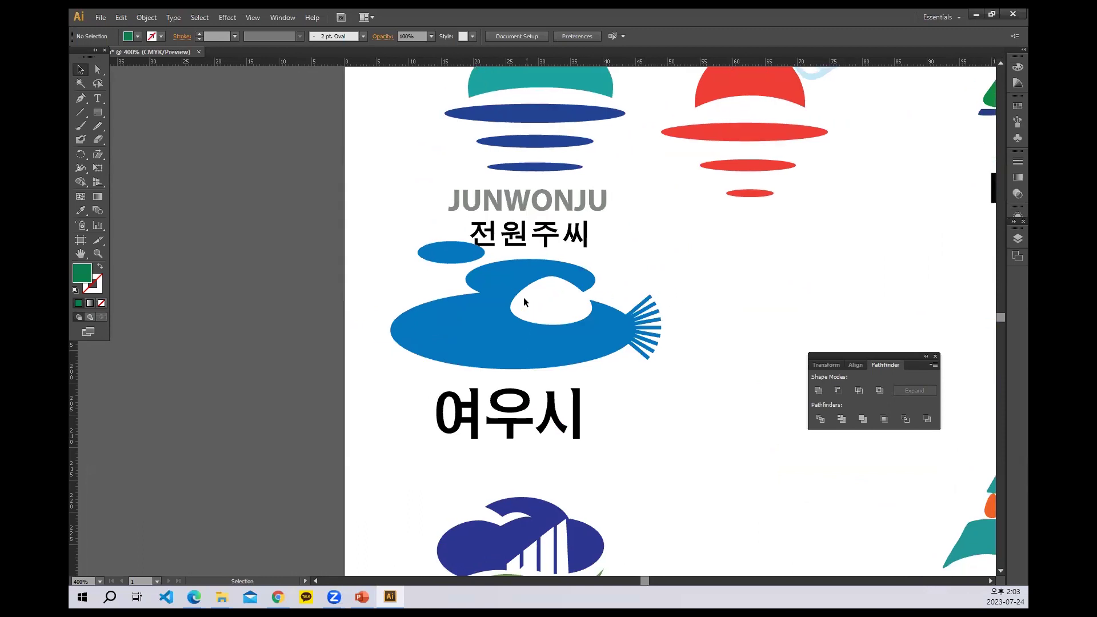
pyautogui.moveTo(483, 291); pyautogui.dragTo(332, 251)
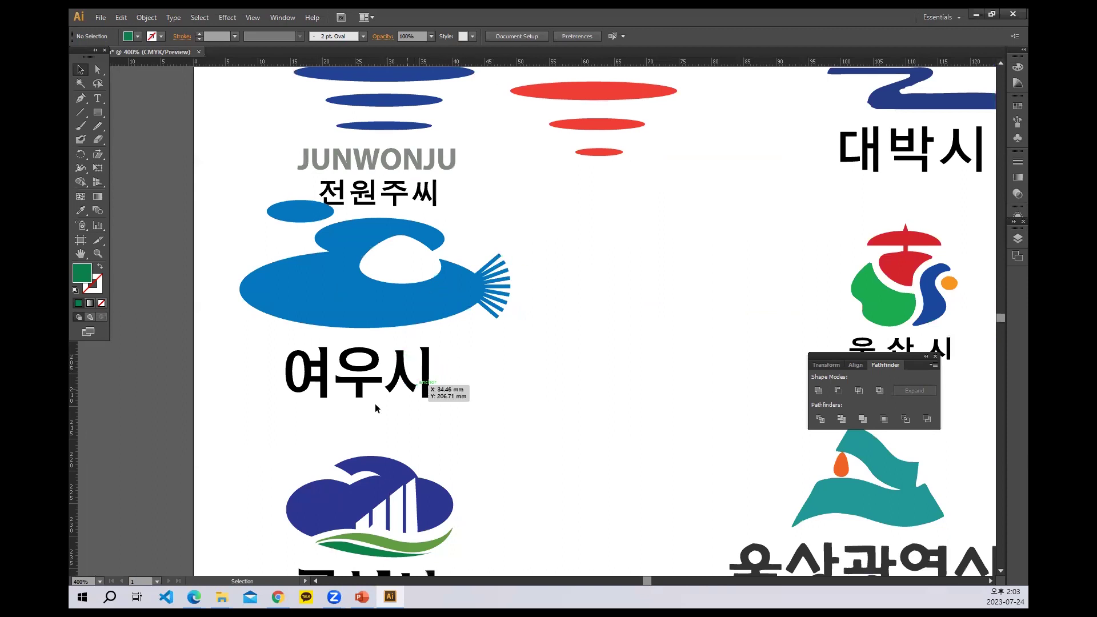
pyautogui.moveTo(318, 372); pyautogui.dragTo(432, 380)
pyautogui.moveTo(222, 231); pyautogui.dragTo(227, 231)
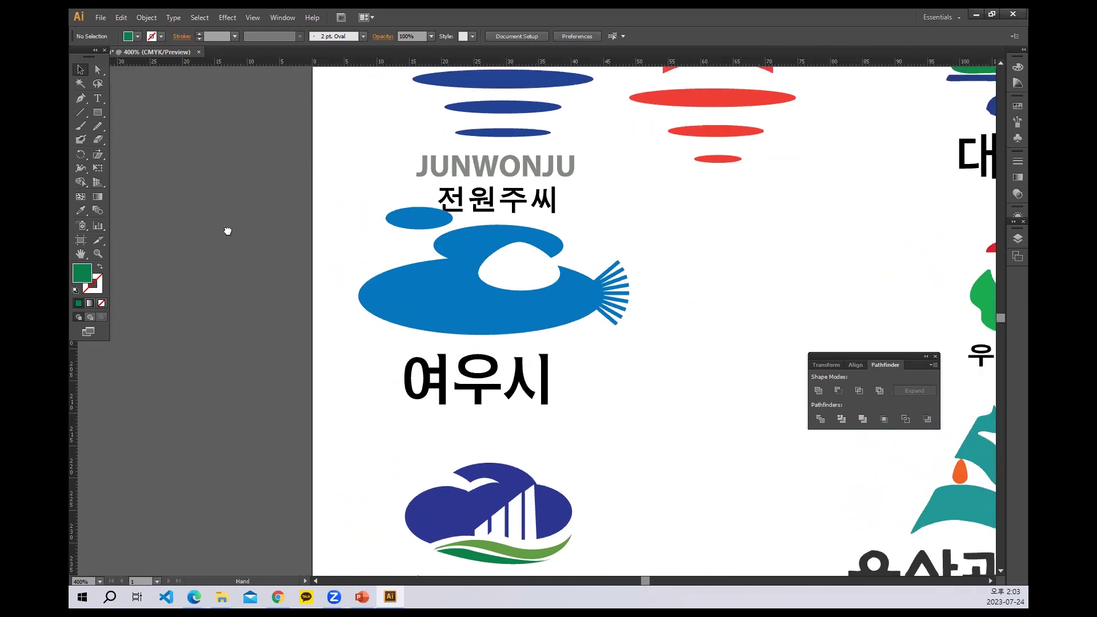
pyautogui.moveTo(100, 115); pyautogui.dragTo(126, 137)
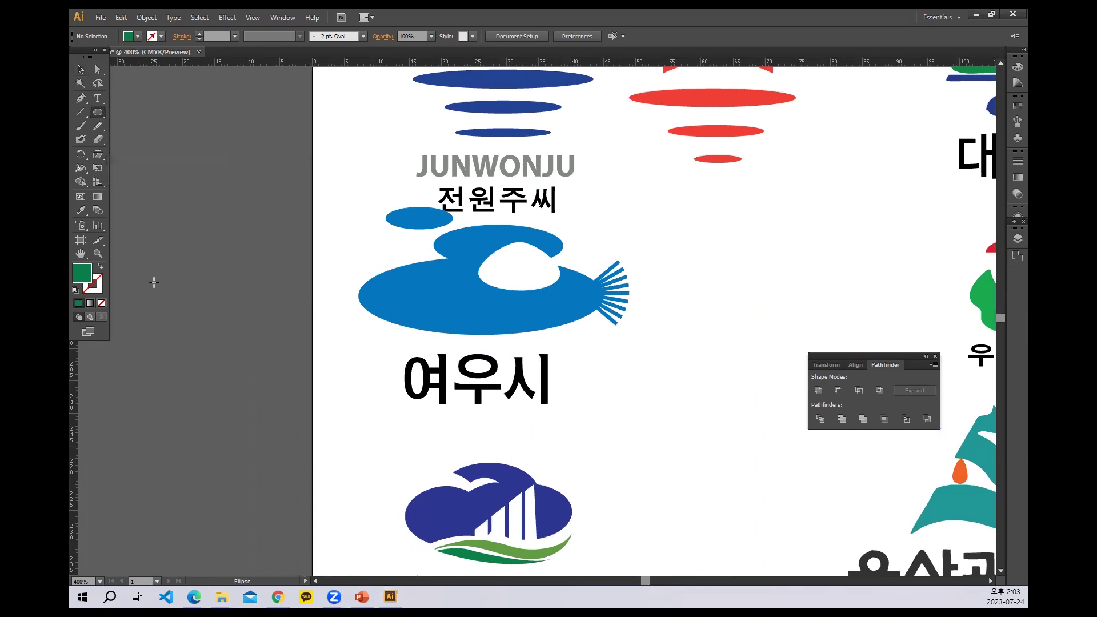
pyautogui.moveTo(152, 273); pyautogui.dragTo(376, 354)
pyautogui.click(82, 210)
pyautogui.click(436, 283)
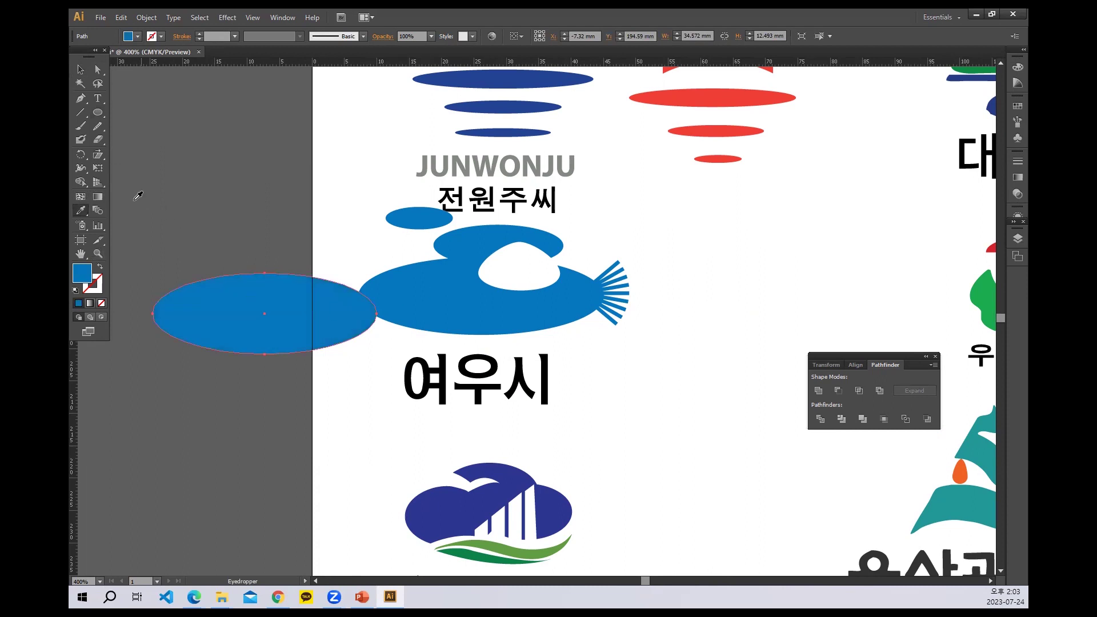
# Step: Draw a smaller ellipse overlapping the body ellipse's upper edge and a separate small ellipse above it, matching the 여우시 fish logo
pyautogui.click(98, 113)
pyautogui.moveTo(255, 248); pyautogui.dragTo(361, 293)
pyautogui.moveTo(180, 222); pyautogui.dragTo(244, 252)
pyautogui.click(80, 69)
pyautogui.click(532, 274)
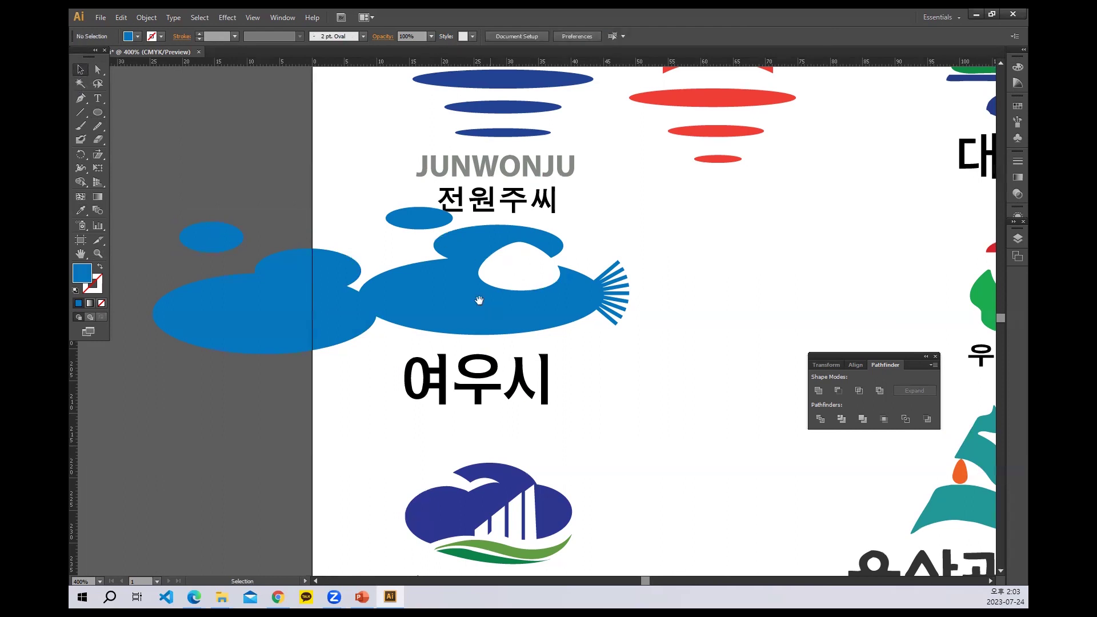
# Step: Draw an upright blue three-sided polygon in the empty space above the fish ellipses and deselect it
pyautogui.moveTo(479, 300); pyautogui.dragTo(549, 320)
pyautogui.moveTo(99, 114); pyautogui.dragTo(154, 151)
pyautogui.moveTo(207, 144)
pyautogui.mouseDown()
pyautogui.moveTo(220, 170)
pyautogui.moveTo(240, 147)
pyautogui.moveTo(236, 160)
pyautogui.mouseUp()
pyautogui.press('Down')
pyautogui.press('Down')
pyautogui.press('Down')
pyautogui.click(81, 71)
pyautogui.click(126, 131)
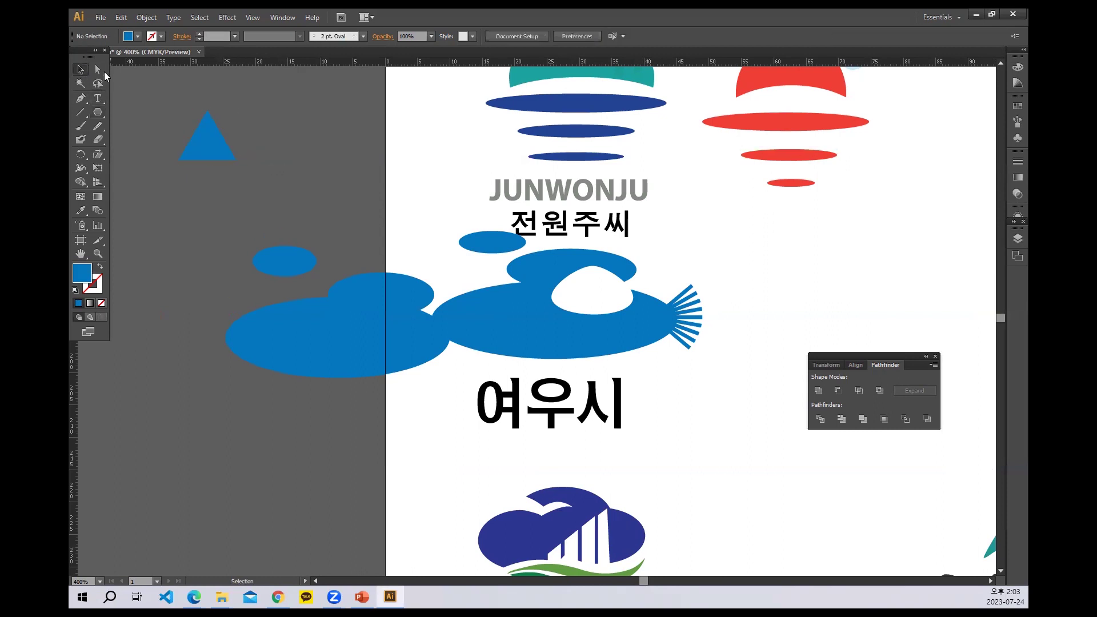
# Step: Convert the triangle's corner anchor points to smooth points
pyautogui.click(98, 70)
pyautogui.moveTo(219, 118); pyautogui.dragTo(219, 119)
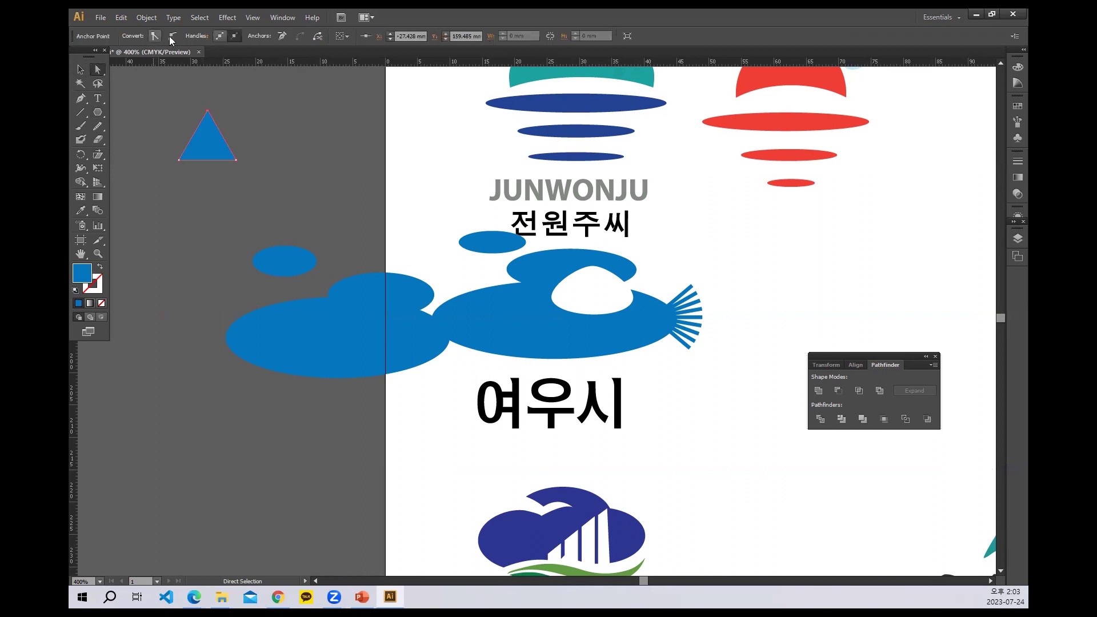
pyautogui.click(172, 36)
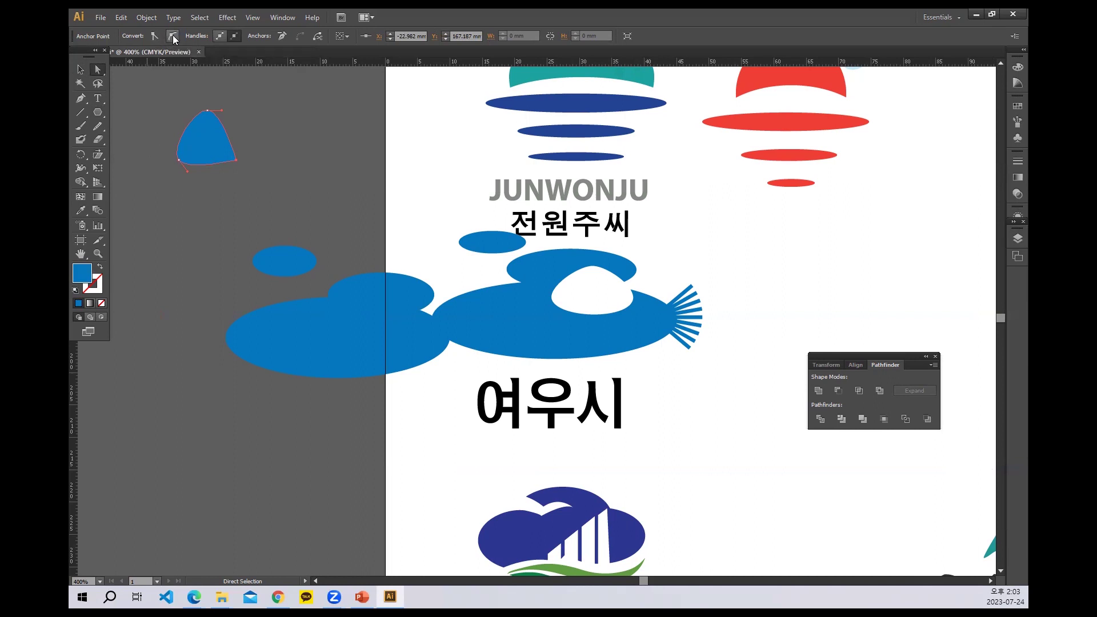
# Step: Flatten the rounded triangle to about 7.8 mm high and widen it to match the logo's white eye shape
pyautogui.click(82, 70)
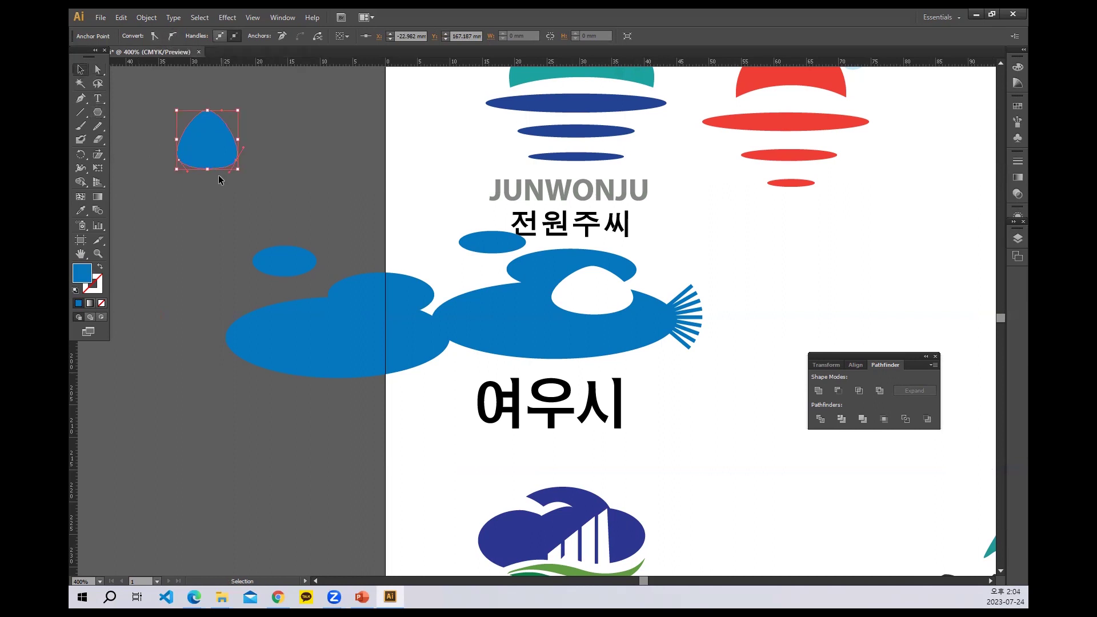
pyautogui.moveTo(208, 168); pyautogui.dragTo(233, 159)
pyautogui.click(221, 157)
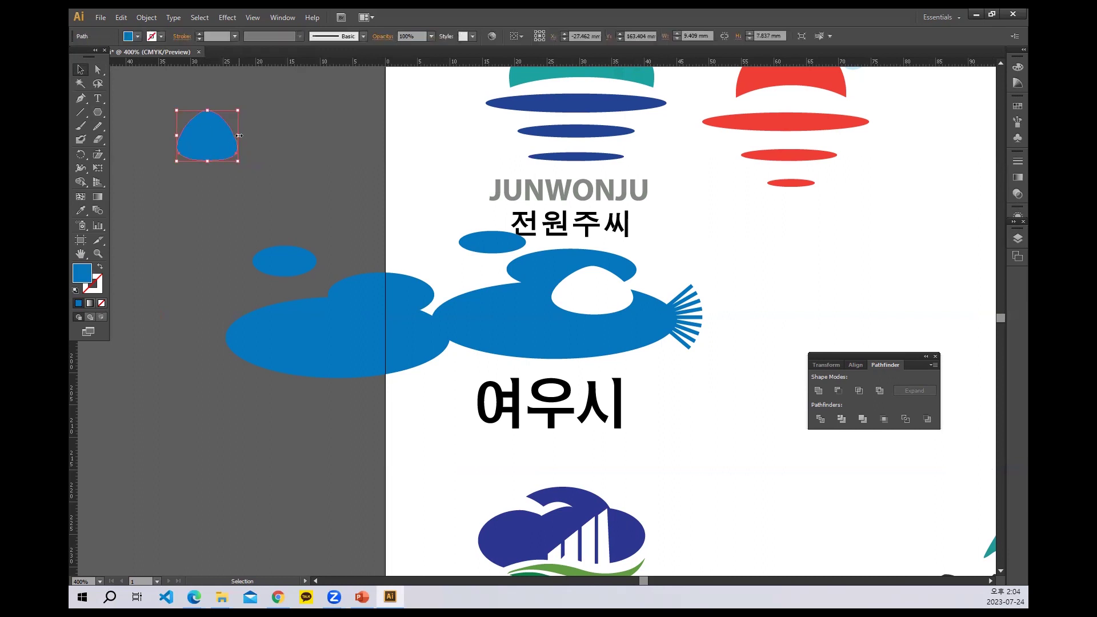
pyautogui.moveTo(239, 135); pyautogui.dragTo(277, 139)
pyautogui.click(247, 158)
pyautogui.click(206, 137)
# Step: Merge the body ellipse and the overlapping upper ellipse into one shape with Unite
pyautogui.moveTo(421, 247); pyautogui.dragTo(371, 367)
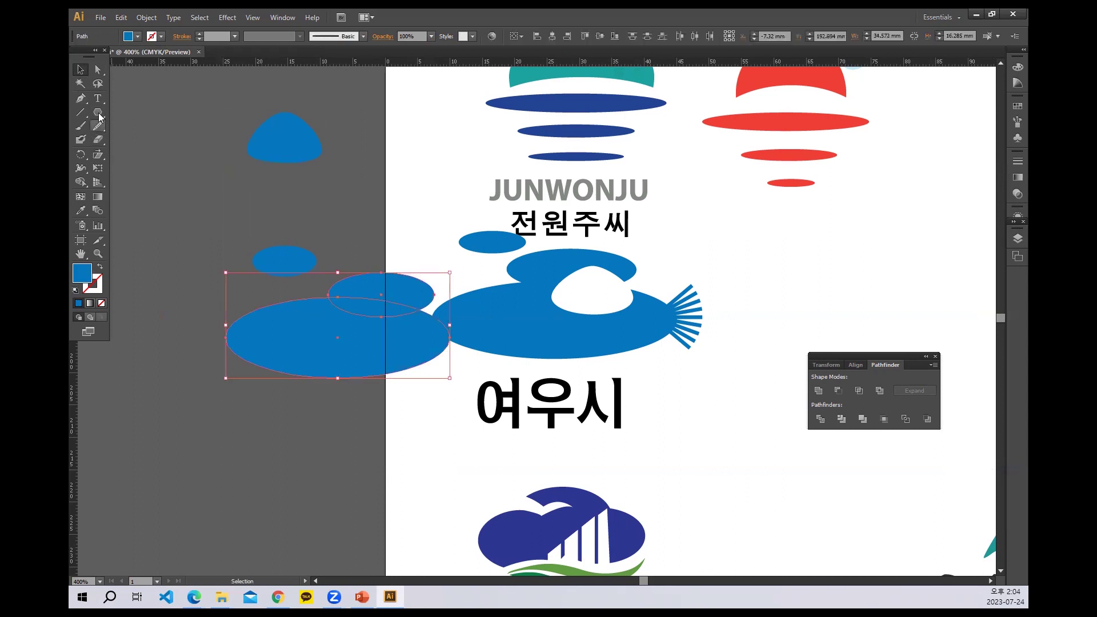
pyautogui.click(819, 392)
pyautogui.click(376, 128)
# Step: Place the rounded triangle over the fish's head, subtract it with Minus Front, and move the cut body clear of the sample logo
pyautogui.moveTo(302, 144); pyautogui.dragTo(412, 319)
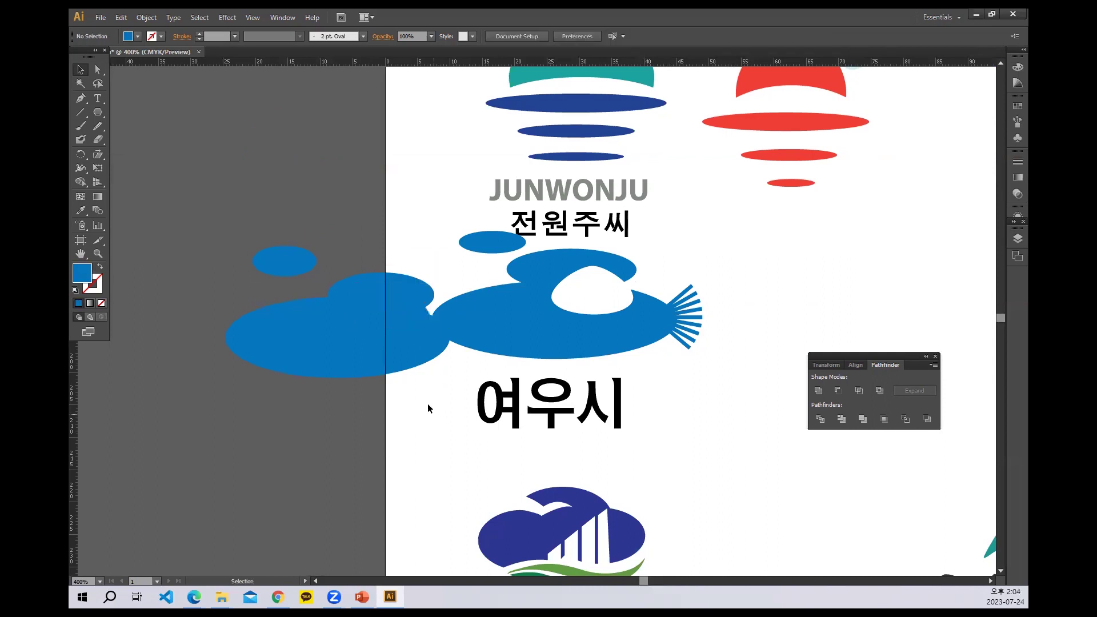
pyautogui.moveTo(436, 416); pyautogui.dragTo(393, 299)
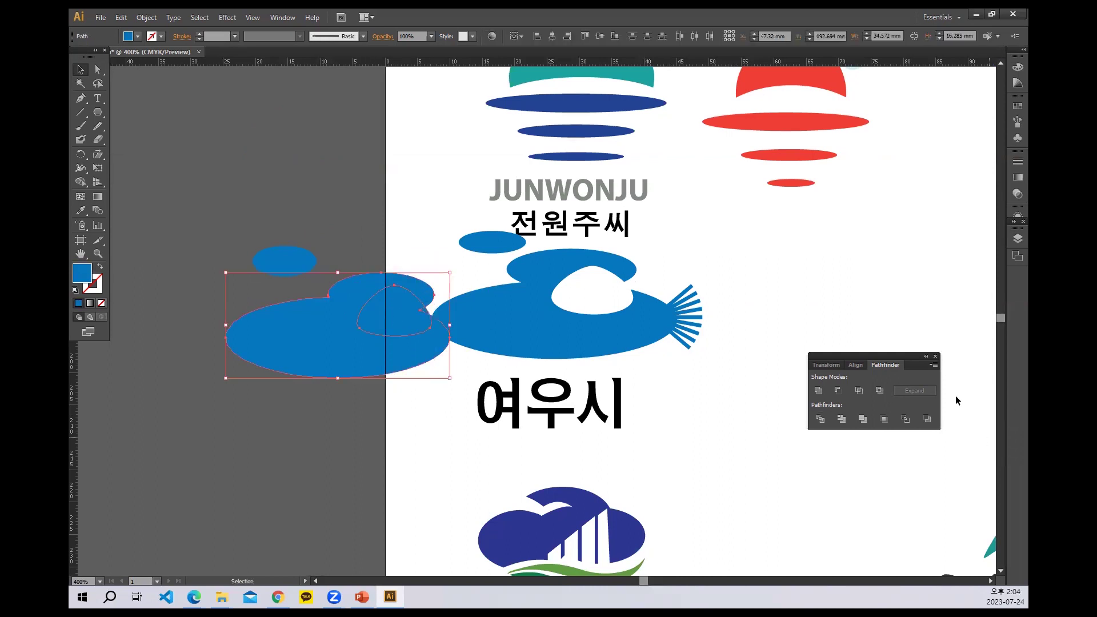
pyautogui.click(838, 390)
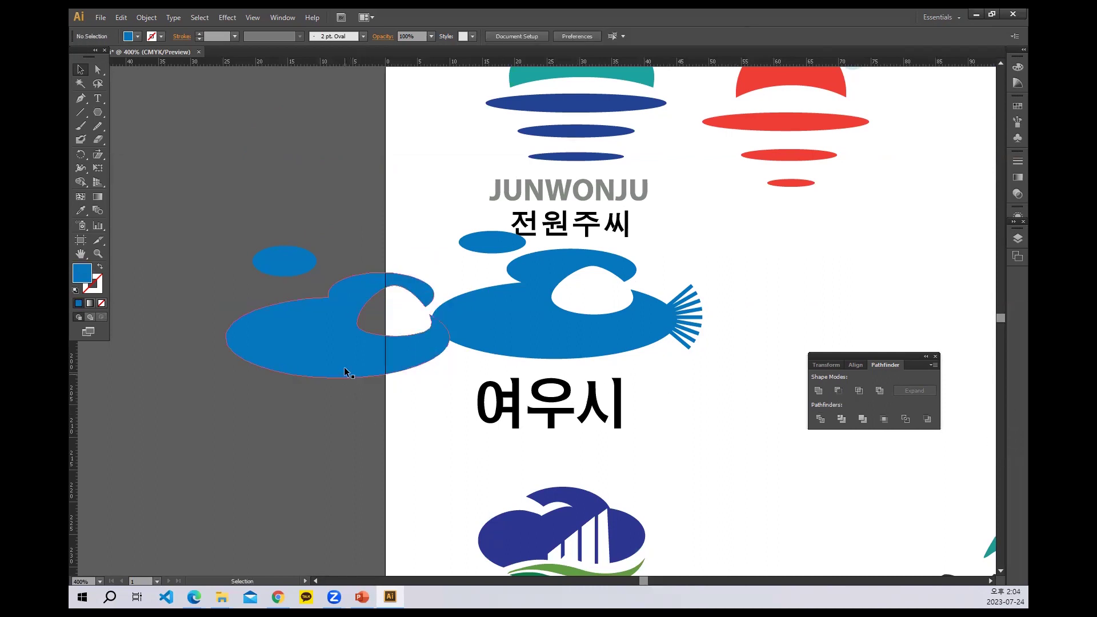
pyautogui.moveTo(344, 370); pyautogui.dragTo(270, 395)
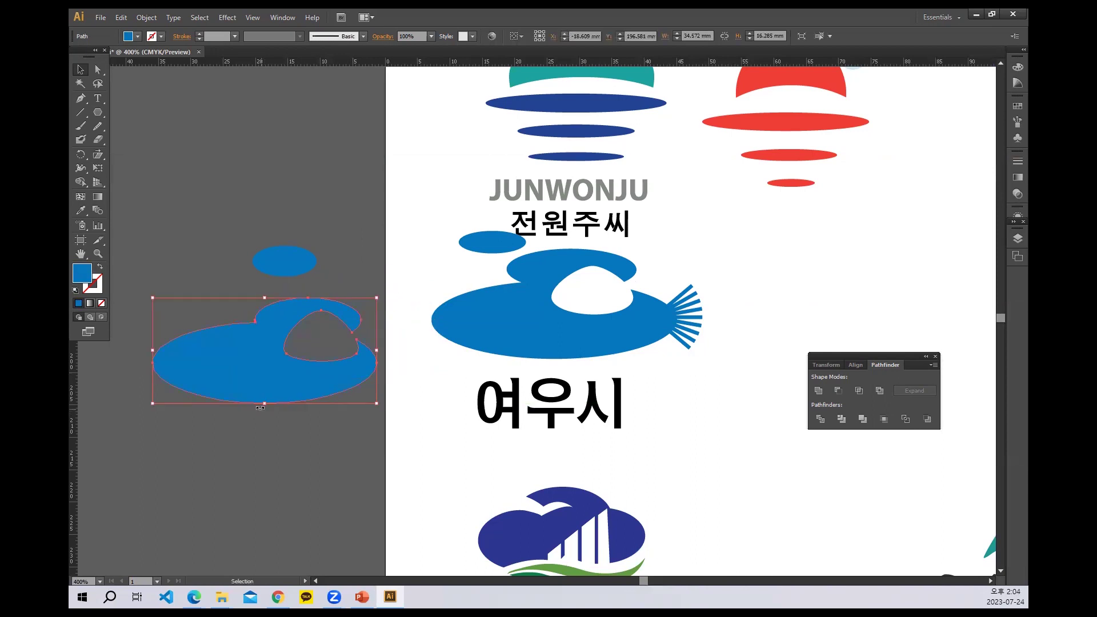
# Step: Draw a diagonal line about 6.3 by 6.2 mm rising outward from the fish's tail end
pyautogui.click(80, 112)
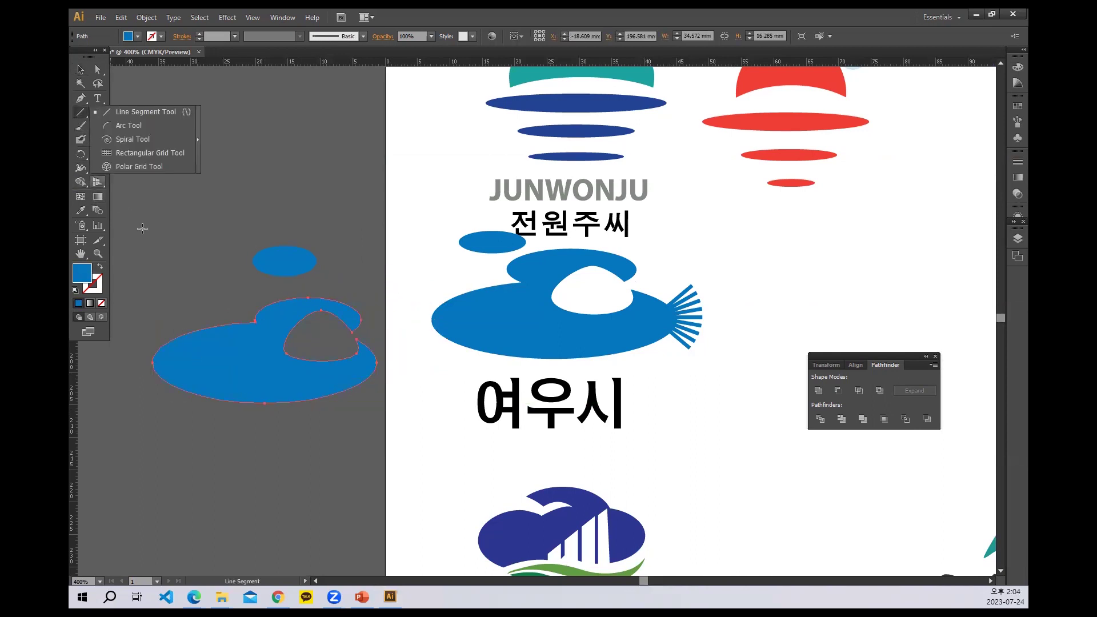
pyautogui.moveTo(363, 307); pyautogui.dragTo(377, 297)
pyautogui.hotkey('ctrl', 'z')
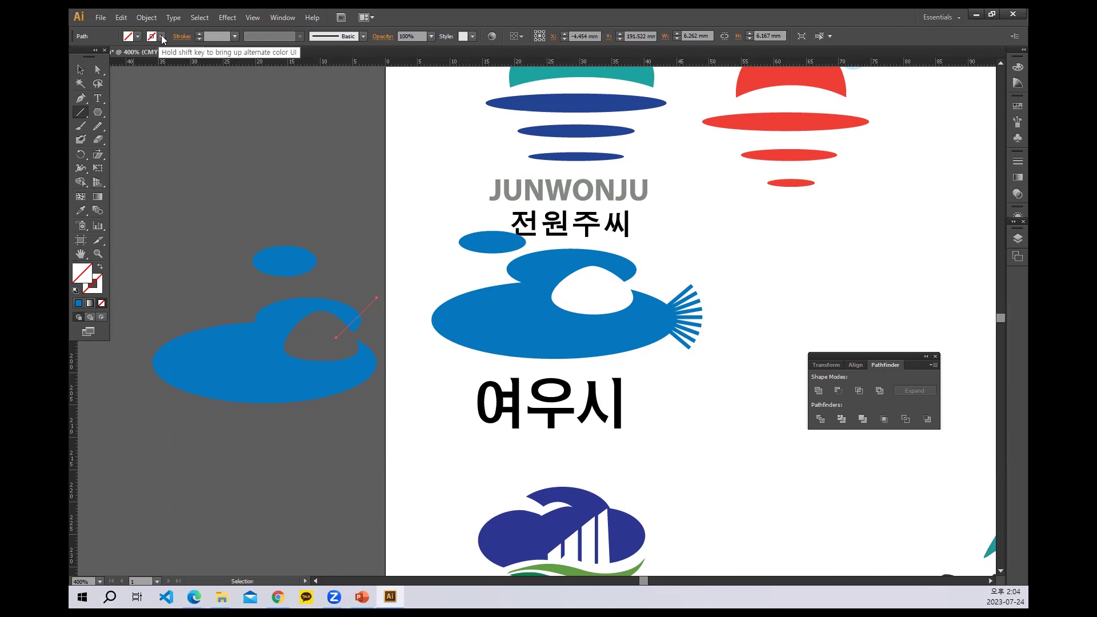
# Step: Give the diagonal line a light blue swatch stroke
pyautogui.click(163, 37)
pyautogui.click(132, 55)
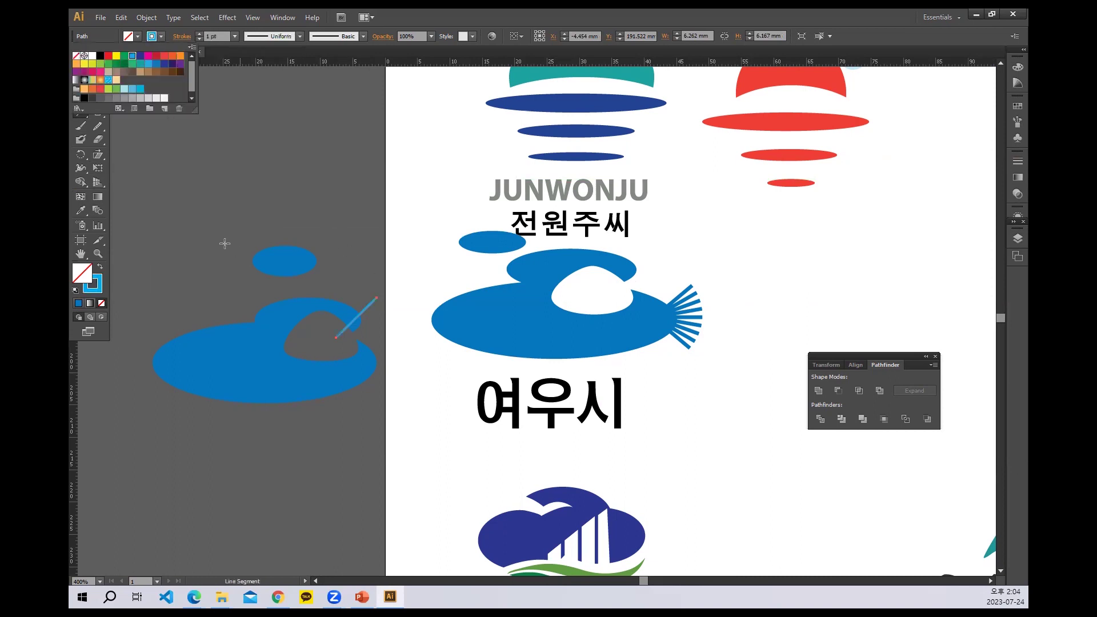
pyautogui.click(192, 144)
pyautogui.press('Return')
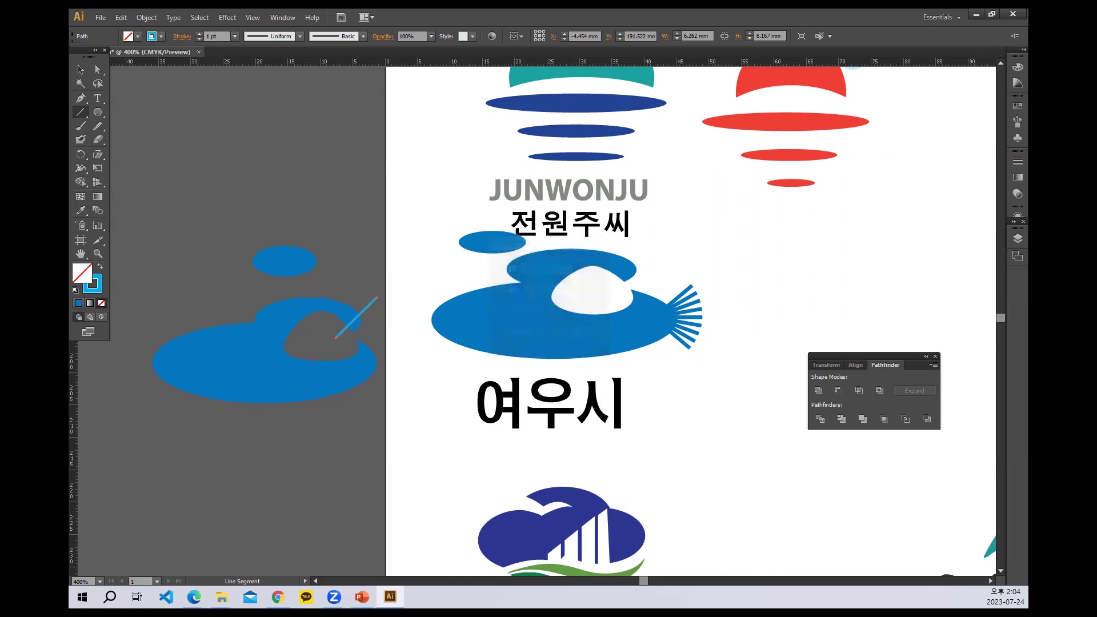
# Step: Sample the fish's blue onto the diagonal line, swap it from fill to stroke, and reselect the line
pyautogui.click(81, 210)
pyautogui.click(258, 333)
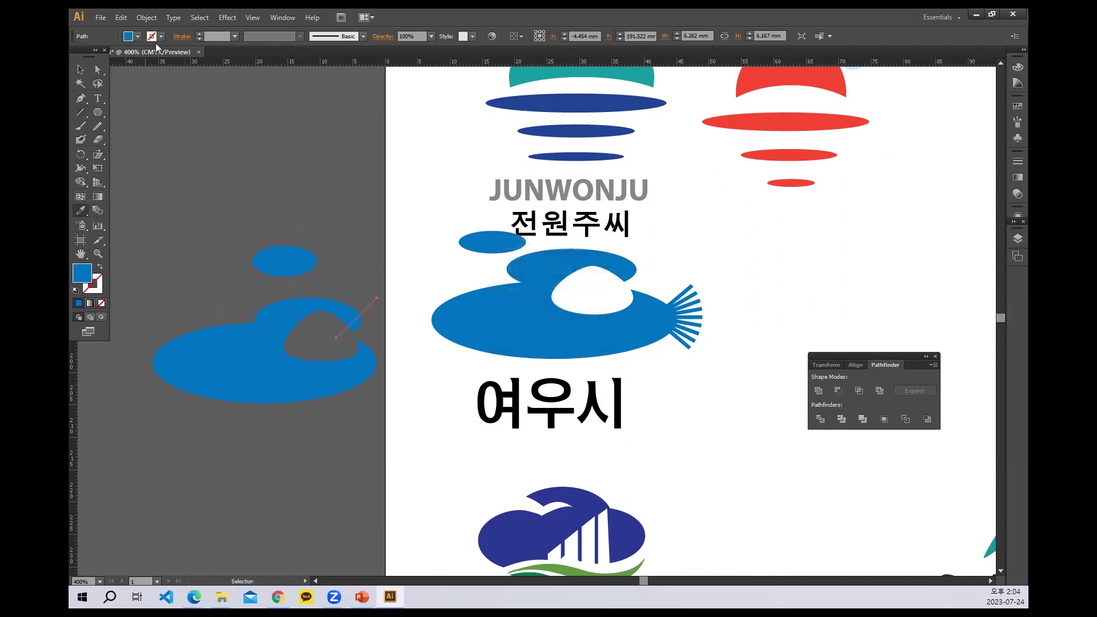
pyautogui.click(100, 268)
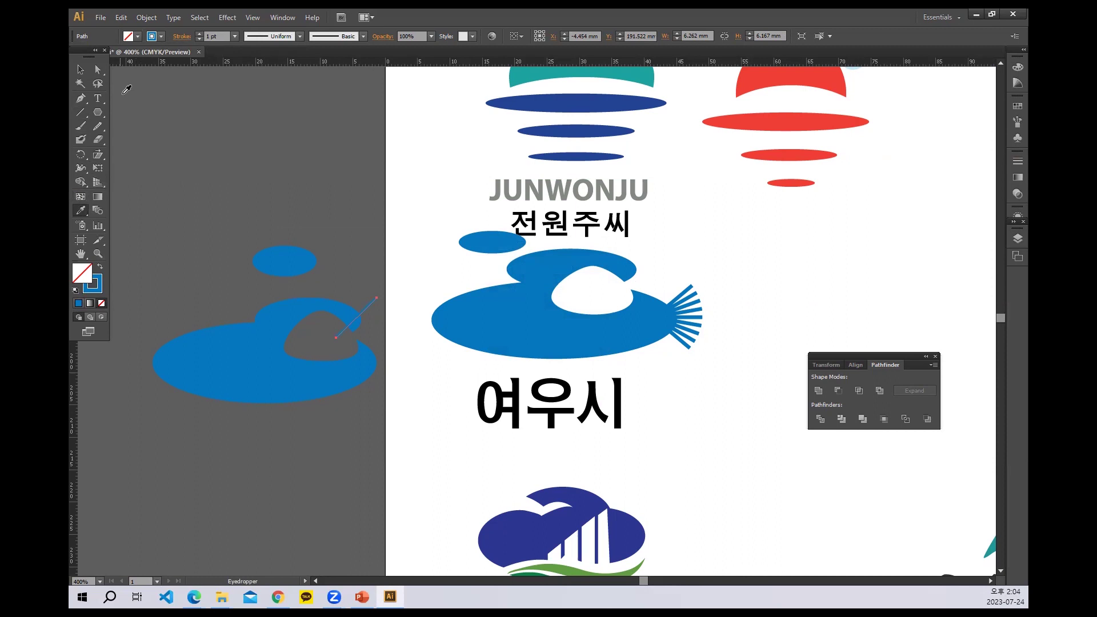
pyautogui.click(81, 69)
pyautogui.click(335, 191)
pyautogui.click(371, 307)
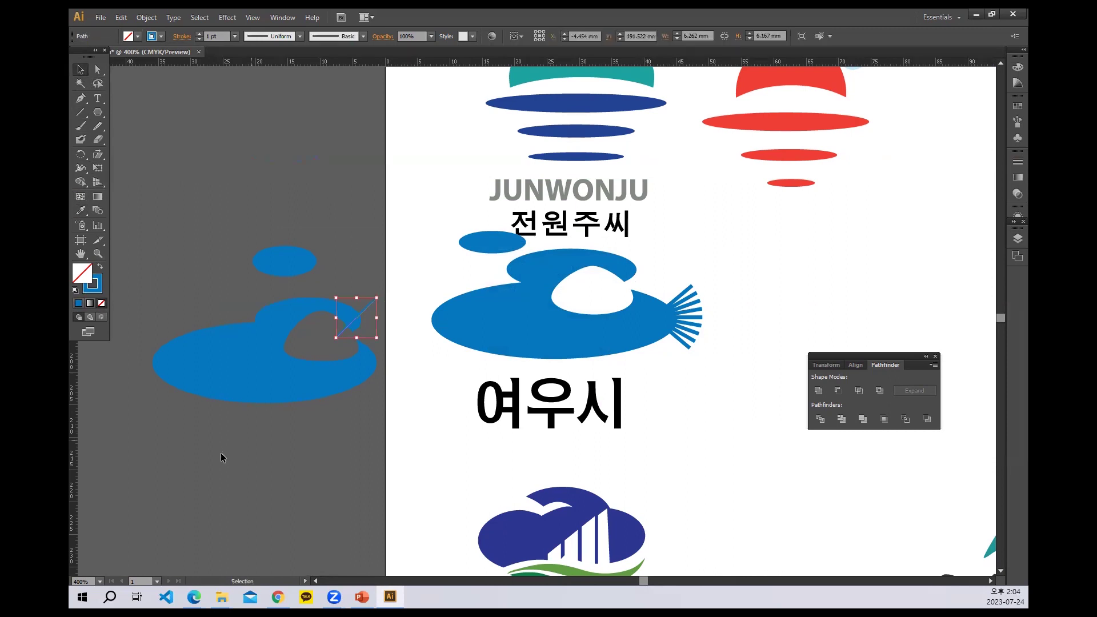
# Step: Try to make a rotated copy of the diagonal line about its lower end
pyautogui.click(81, 154)
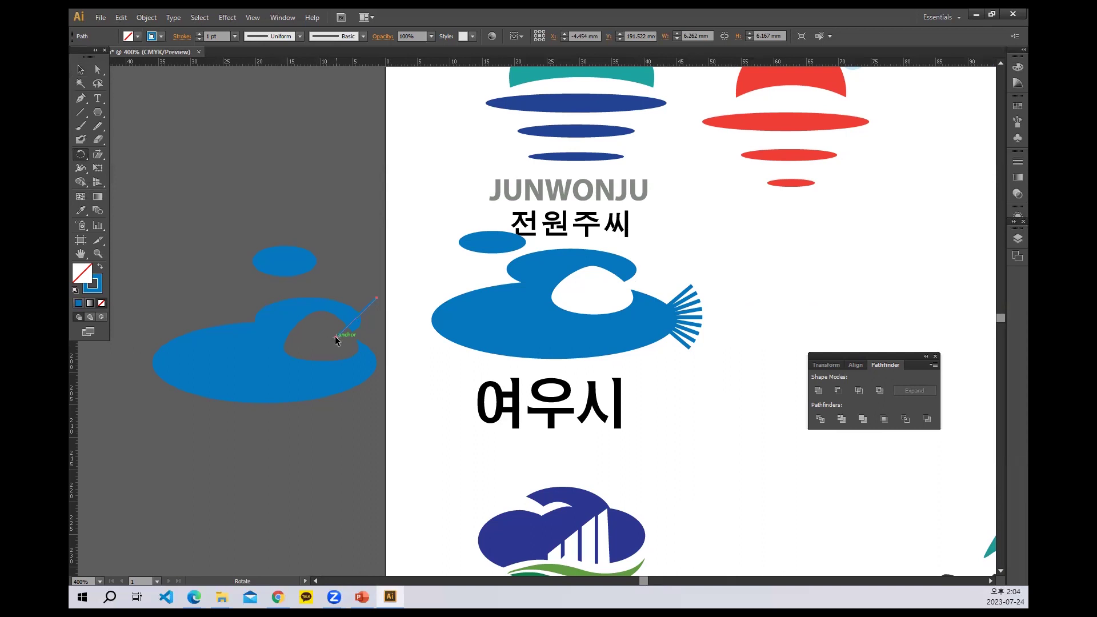
pyautogui.keyDown('alt'); pyautogui.click(336, 339); pyautogui.keyUp('alt')
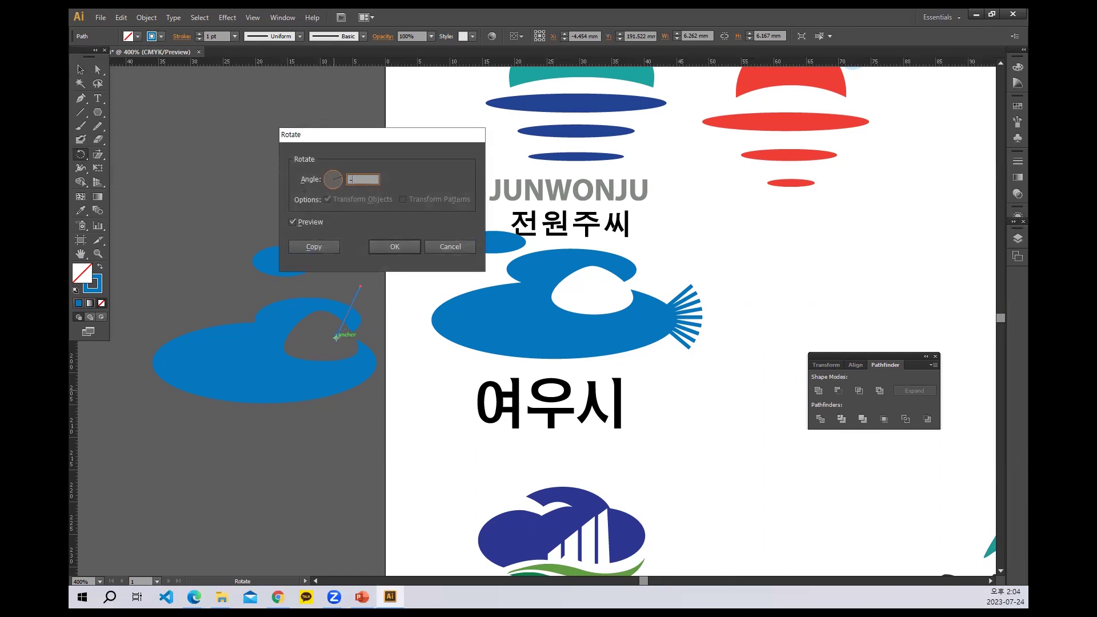
pyautogui.click(314, 247)
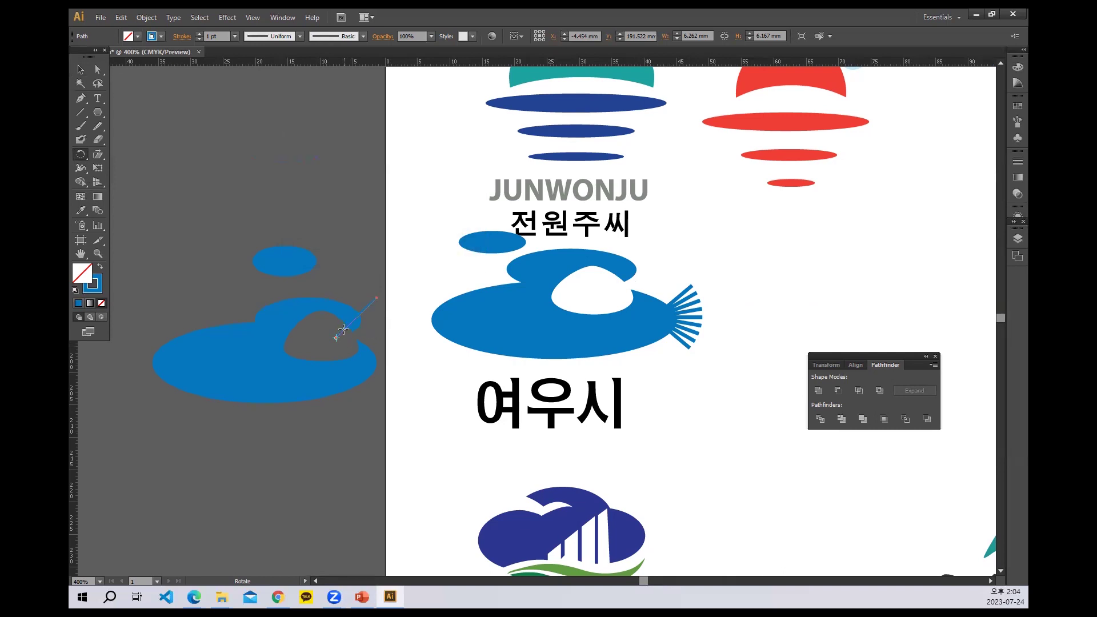
pyautogui.click(80, 69)
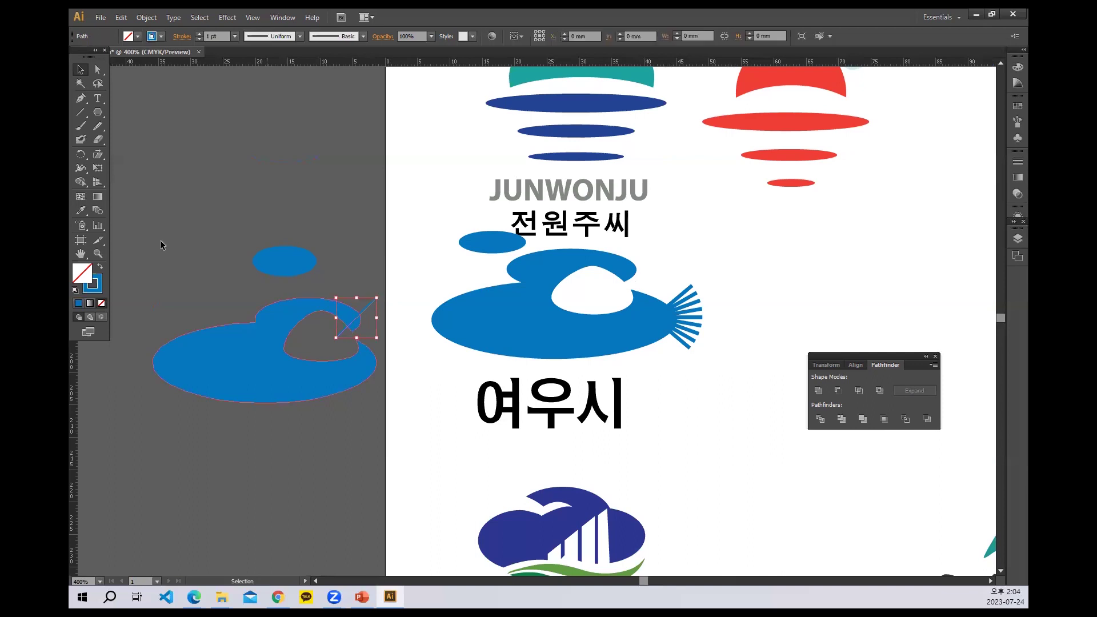
# Step: Make a copy of the diagonal line rotated by a small negative angle about its lower end
pyautogui.click(84, 155)
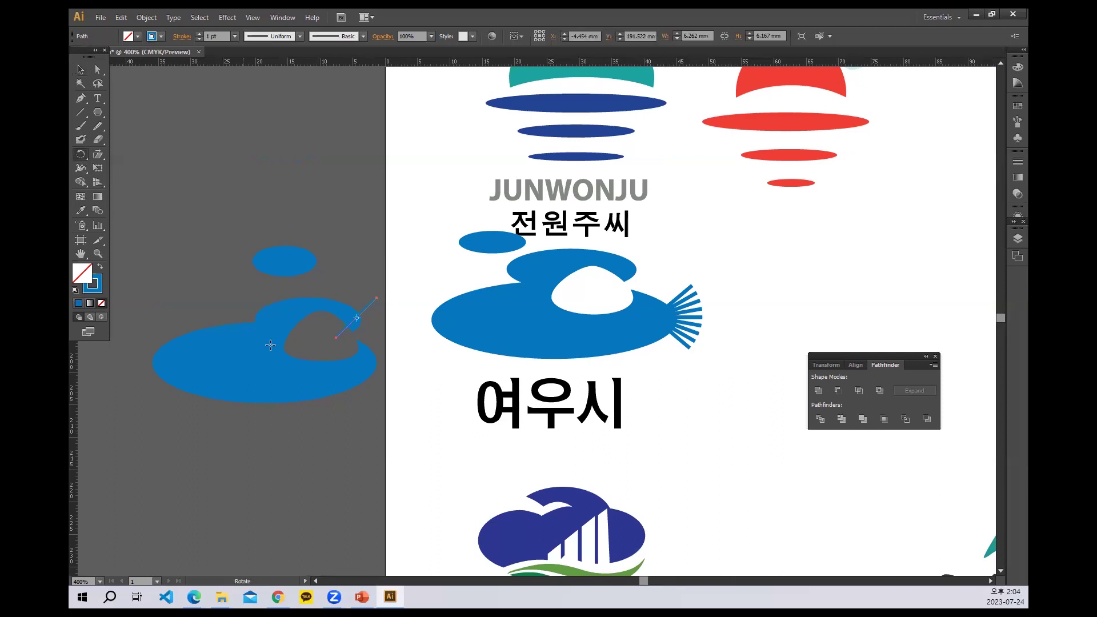
pyautogui.keyDown('alt'); pyautogui.click(335, 338); pyautogui.keyUp('alt')
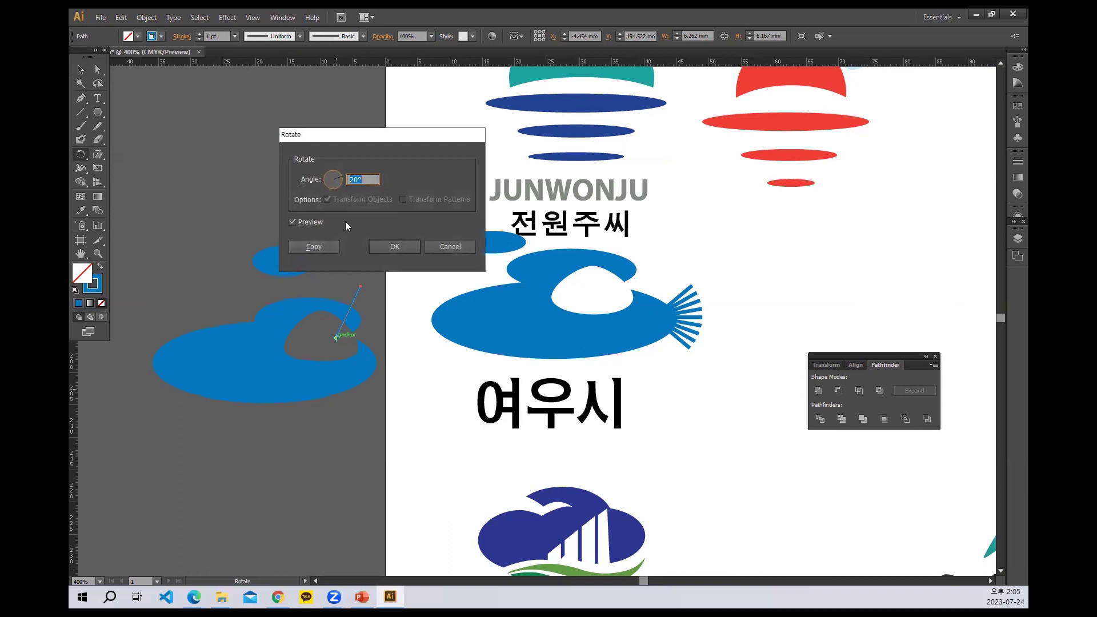
pyautogui.write('-')
pyautogui.click(318, 251)
# Step: Repeat the rotated copy until the lines fan evenly down to the mirrored diagonal as the fish's tail, and deselect them
pyautogui.hotkey('ctrl', 'd')
pyautogui.hotkey('ctrl', 'd')
pyautogui.hotkey('ctrl', 'd')
pyautogui.hotkey('ctrl', 'd')
pyautogui.hotkey('ctrl', 'd')
pyautogui.hotkey('ctrl', 'd')
pyautogui.hotkey('ctrl', 'd')
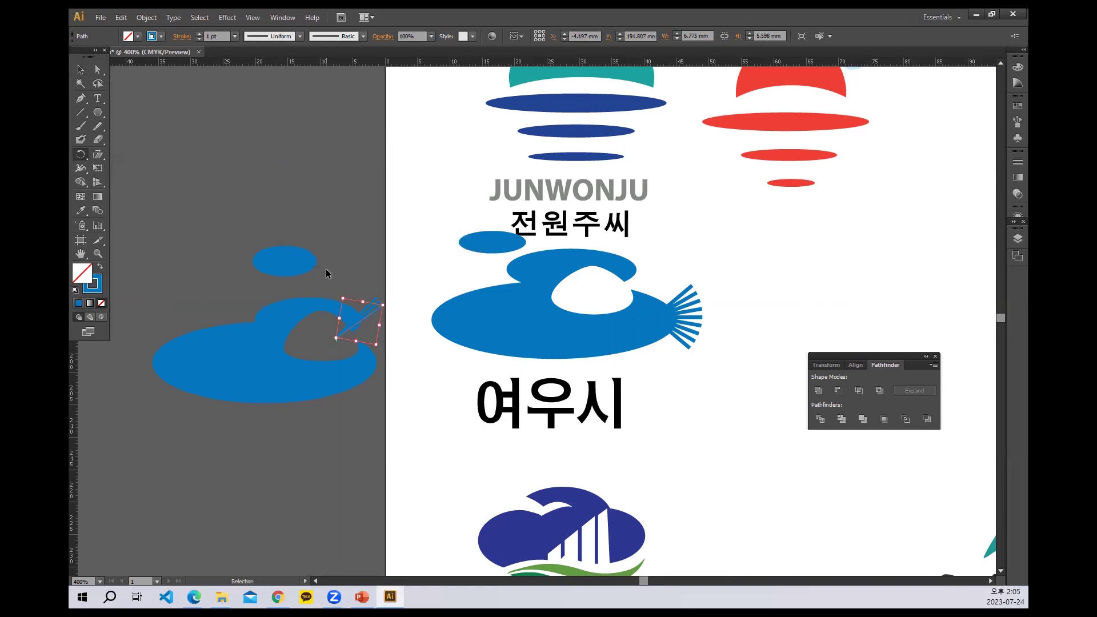
pyautogui.hotkey('ctrl', 'd')
pyautogui.hotkey('ctrl', 'd')
pyautogui.hotkey('ctrl', 'd')
pyautogui.hotkey('ctrl', 'd')
pyautogui.hotkey('ctrl', 'd')
pyautogui.hotkey('ctrl', 'd')
pyautogui.hotkey('ctrl', 'd')
pyautogui.hotkey('ctrl', 'd')
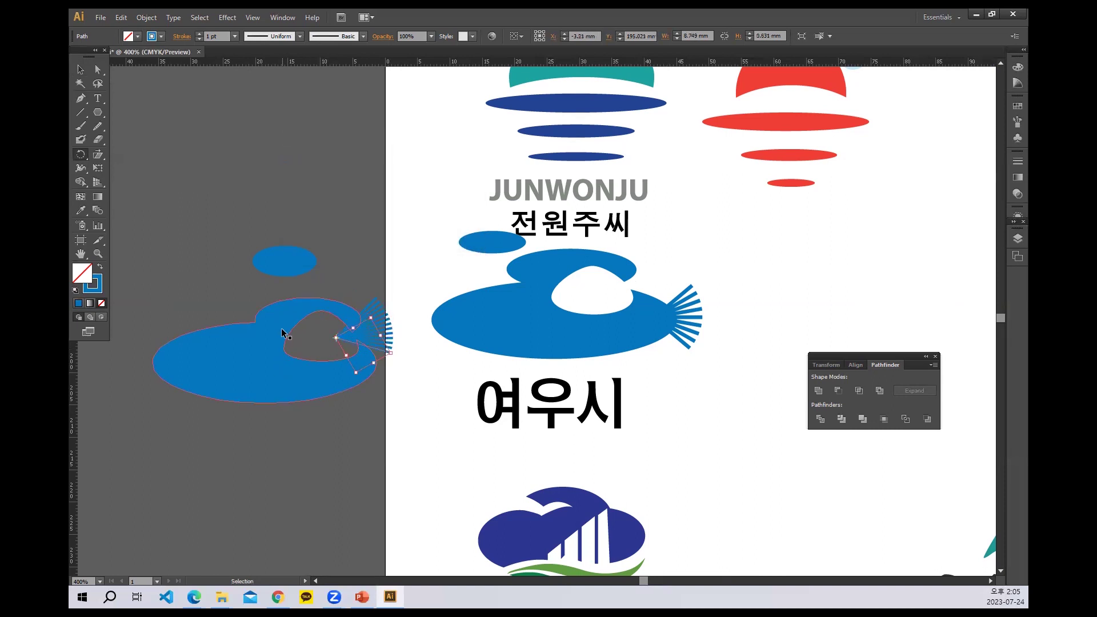
pyautogui.hotkey('ctrl', 'd')
pyautogui.hotkey('ctrl', 'd')
pyautogui.hotkey('ctrl', 'd')
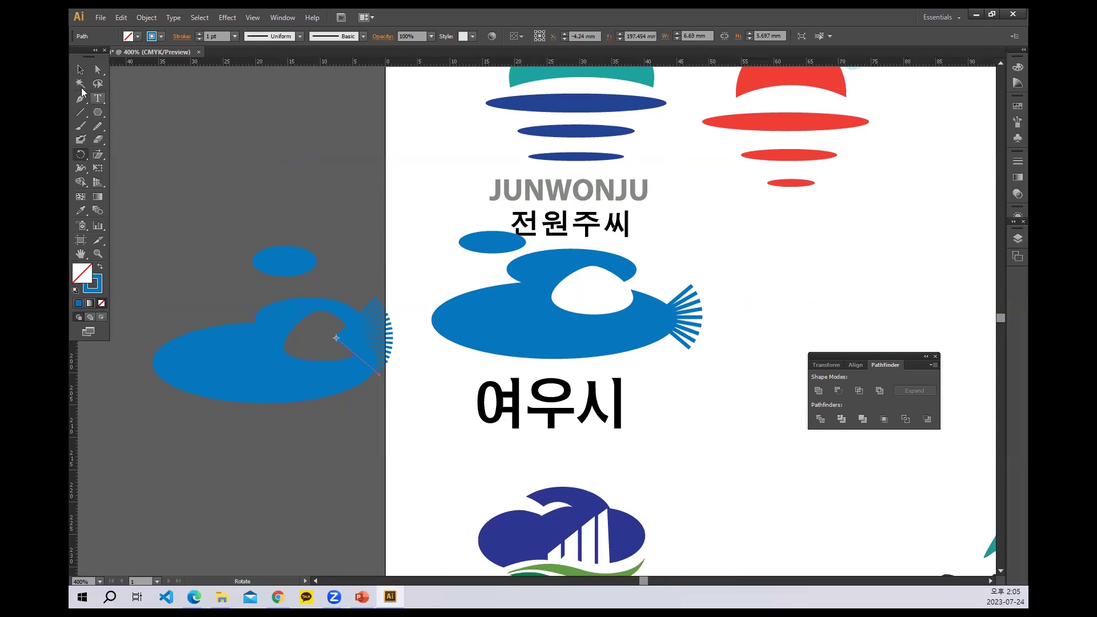
pyautogui.click(80, 70)
pyautogui.click(471, 384)
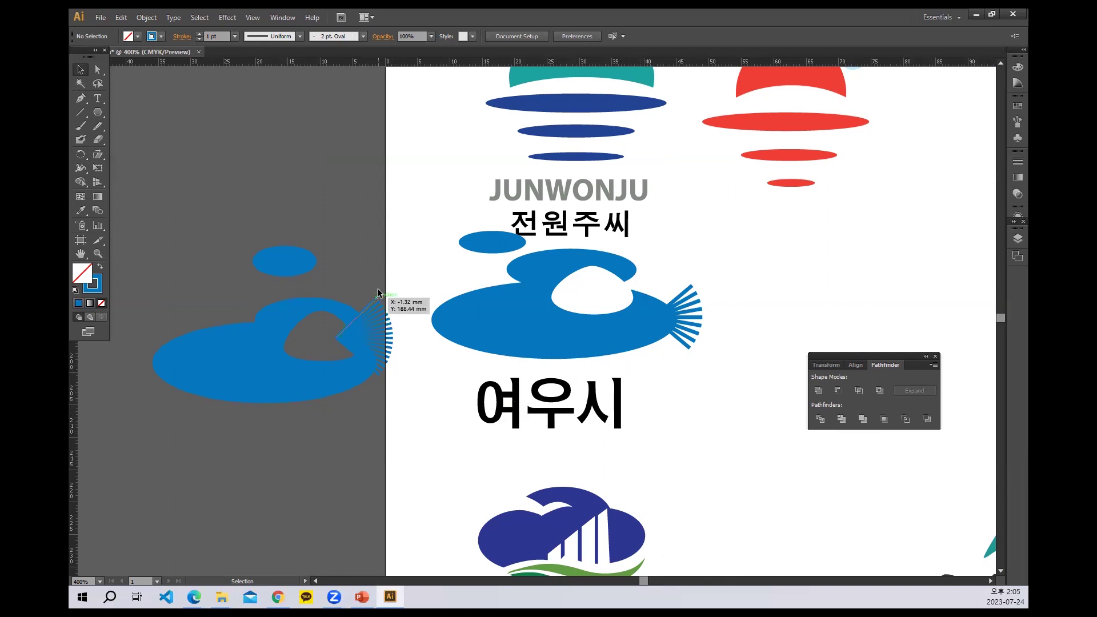
pyautogui.moveTo(377, 282); pyautogui.dragTo(382, 406)
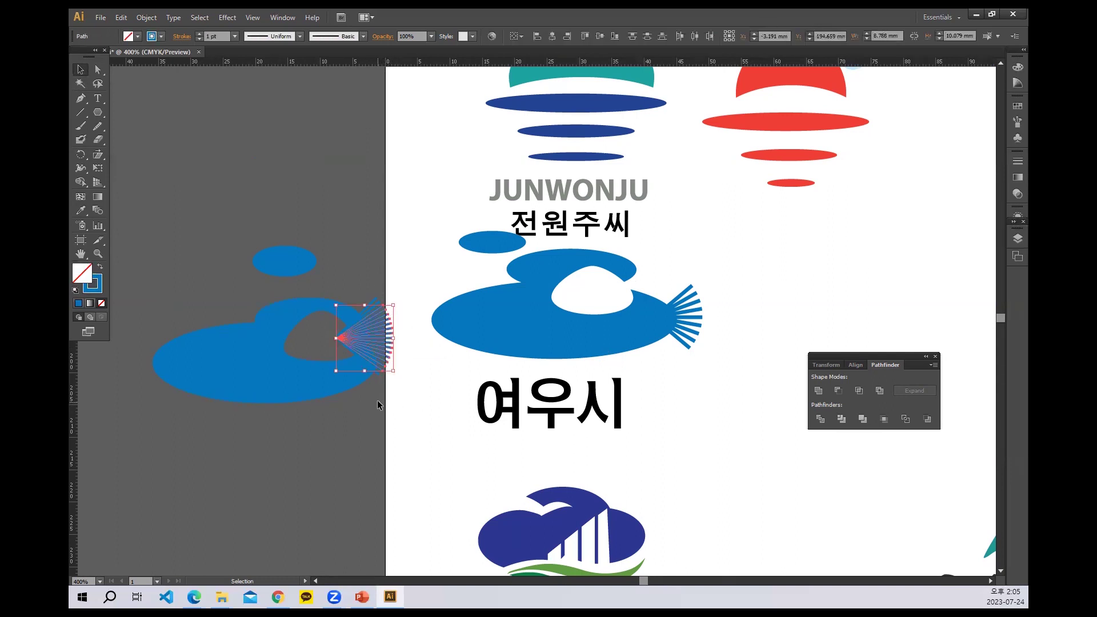
pyautogui.click(436, 350)
# Step: Draw an open two-peak zigzag path about 24.6 by 8.3 mm with the Pen tool beside the 야산시 logo
pyautogui.moveTo(666, 320); pyautogui.dragTo(465, 280)
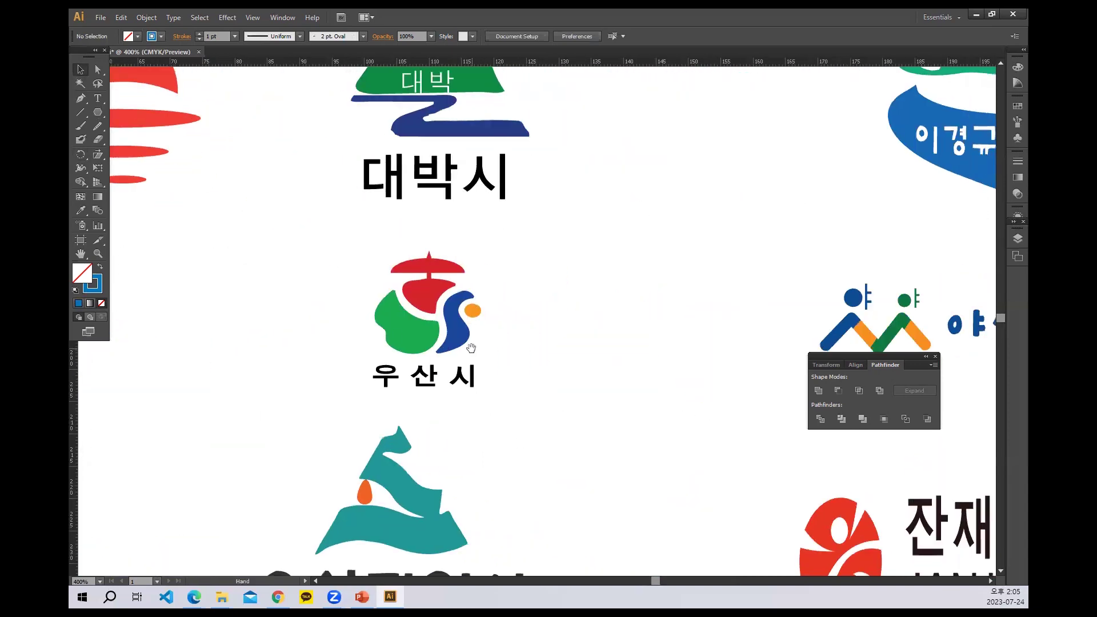
pyautogui.hscroll(10, 471, 348)
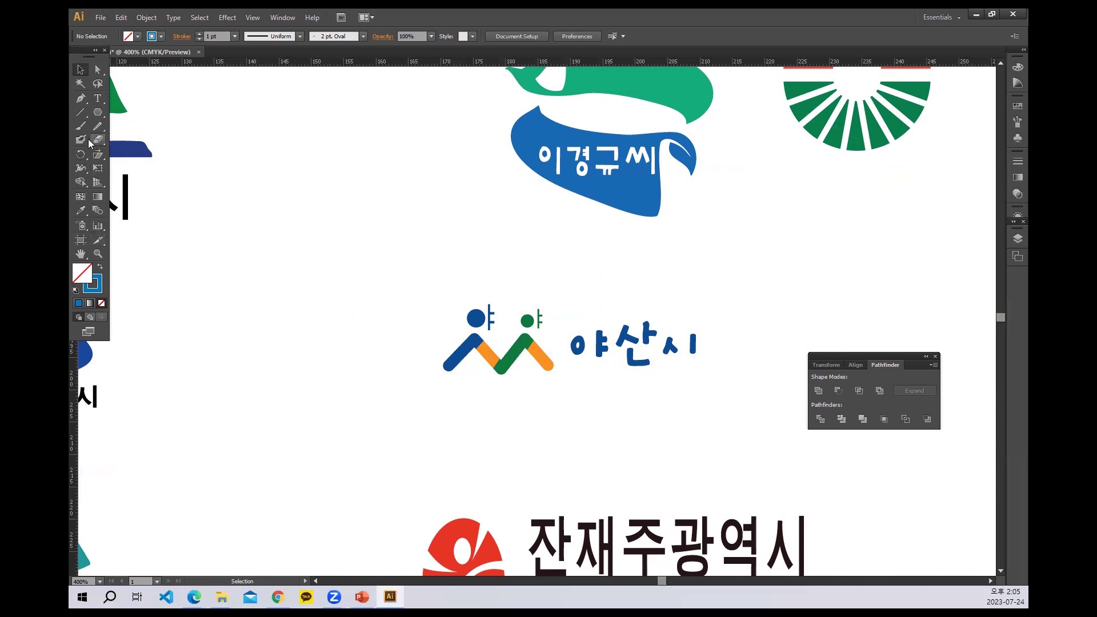
pyautogui.click(81, 98)
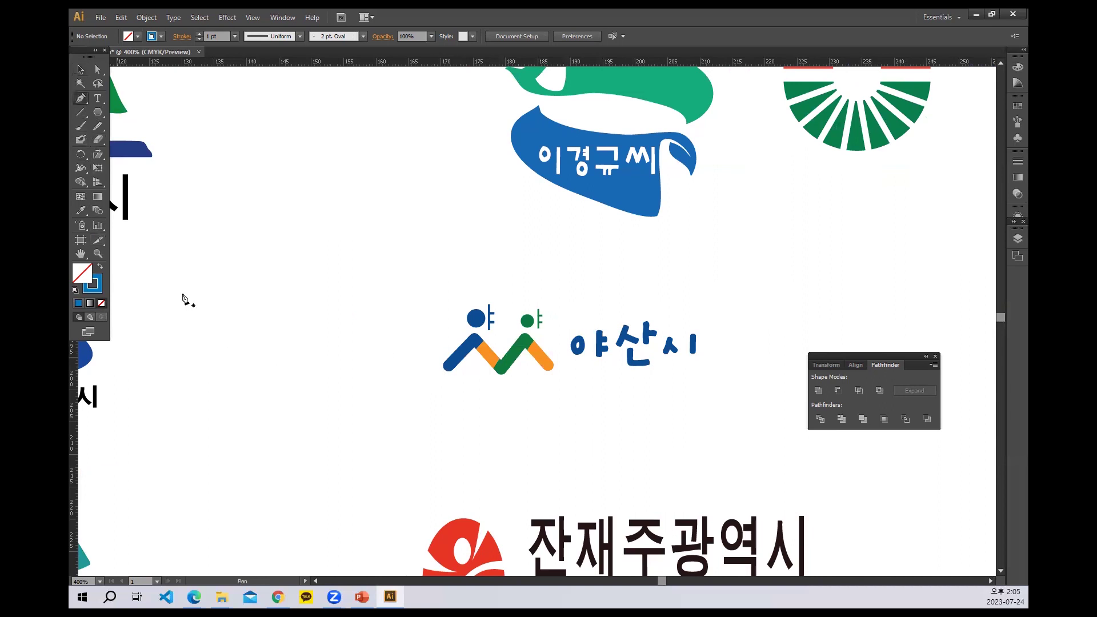
pyautogui.click(212, 343)
pyautogui.click(260, 289)
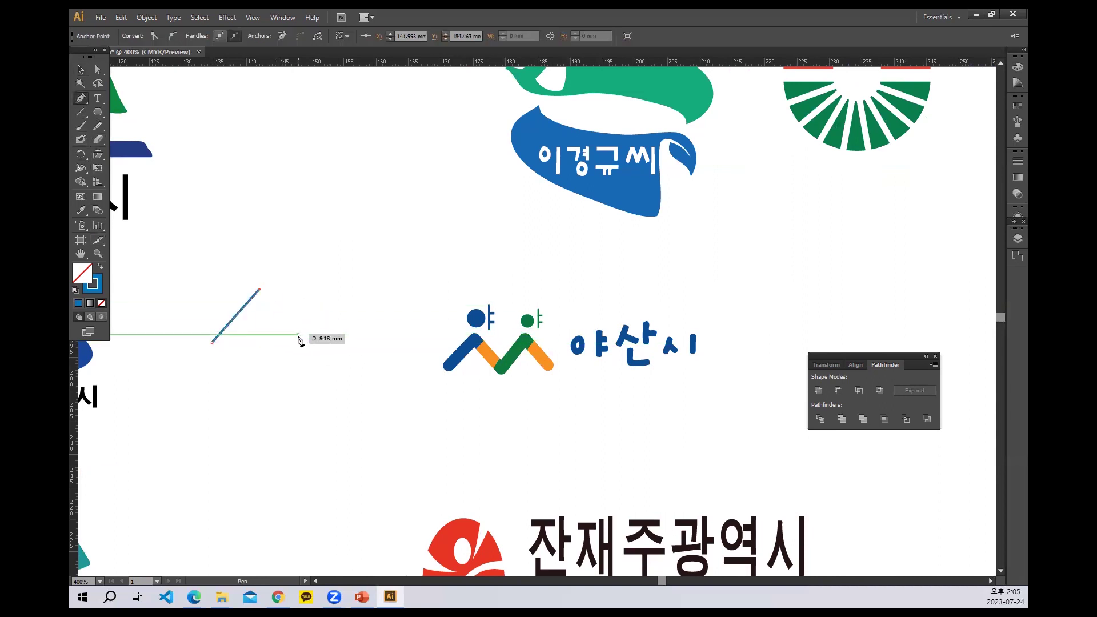
pyautogui.click(299, 338)
pyautogui.click(342, 293)
pyautogui.click(372, 338)
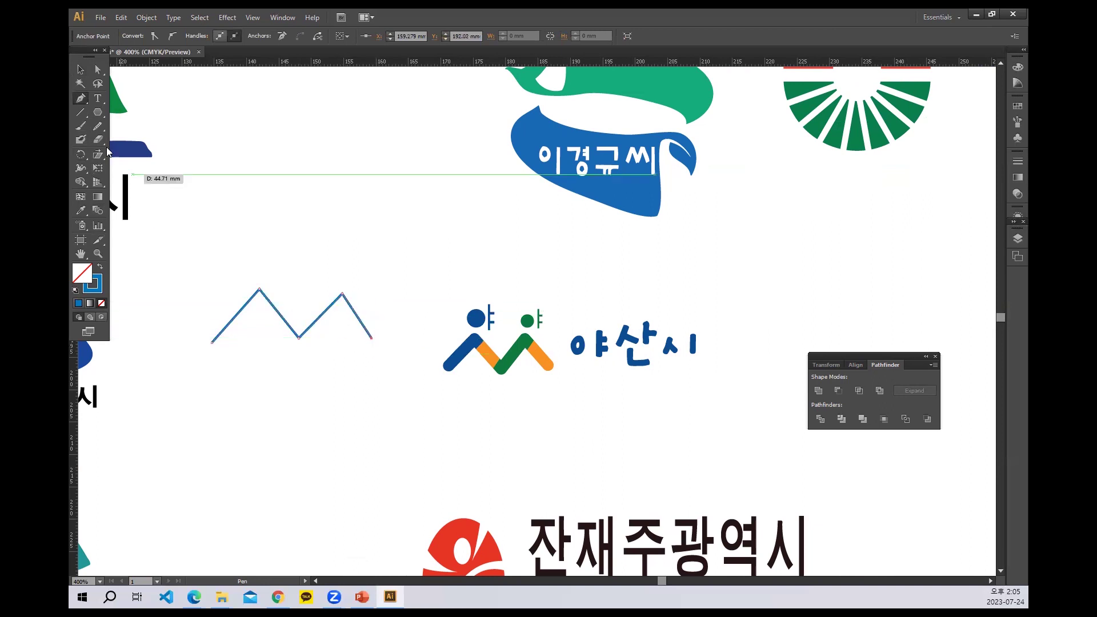
# Step: Set the zigzag path's stroke weight to 6 pt
pyautogui.click(81, 70)
pyautogui.moveTo(264, 225); pyautogui.dragTo(344, 348)
pyautogui.click(199, 34)
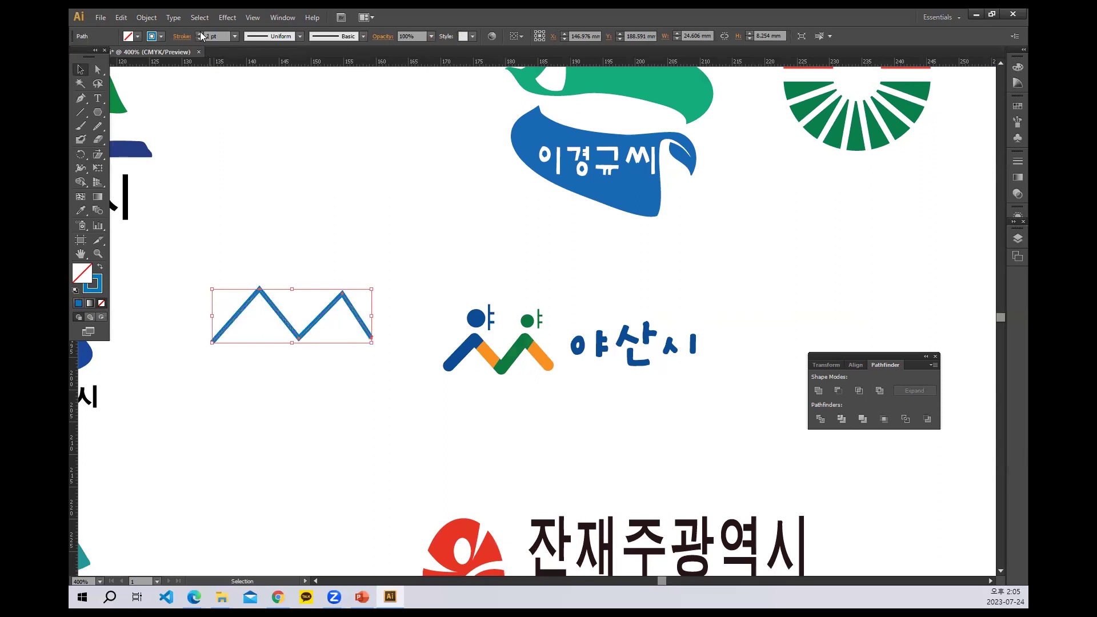
pyautogui.click(199, 33)
pyautogui.click(199, 33)
pyautogui.click(199, 34)
pyautogui.click(199, 34)
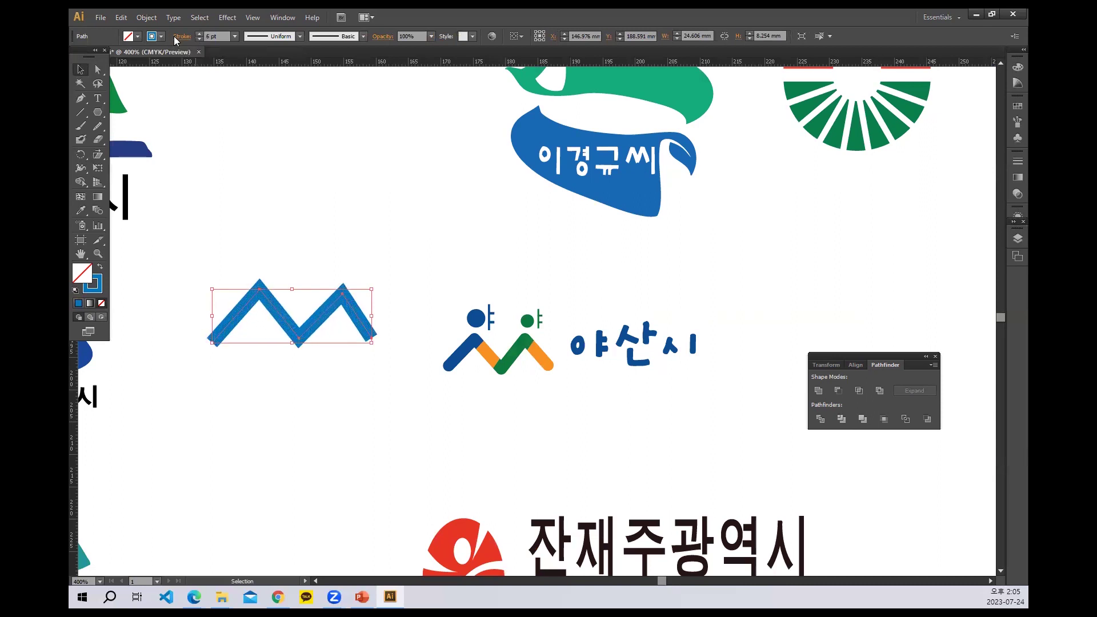
# Step: Give the zigzag's stroke round caps and round corner joins, and deselect it
pyautogui.click(173, 36)
pyautogui.click(126, 64)
pyautogui.click(126, 79)
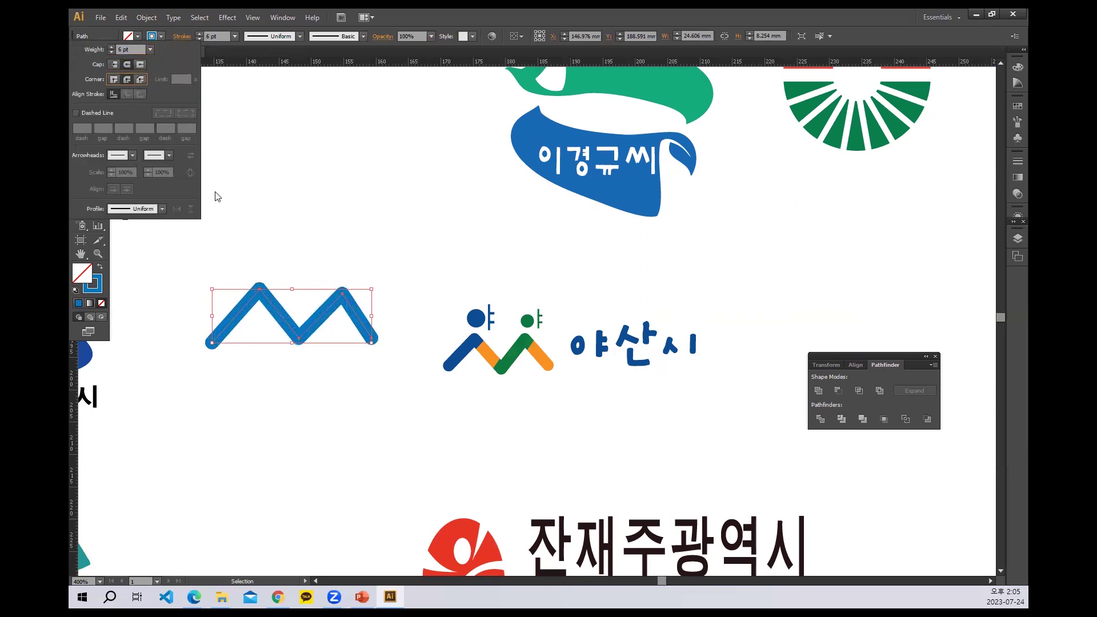
pyautogui.click(236, 221)
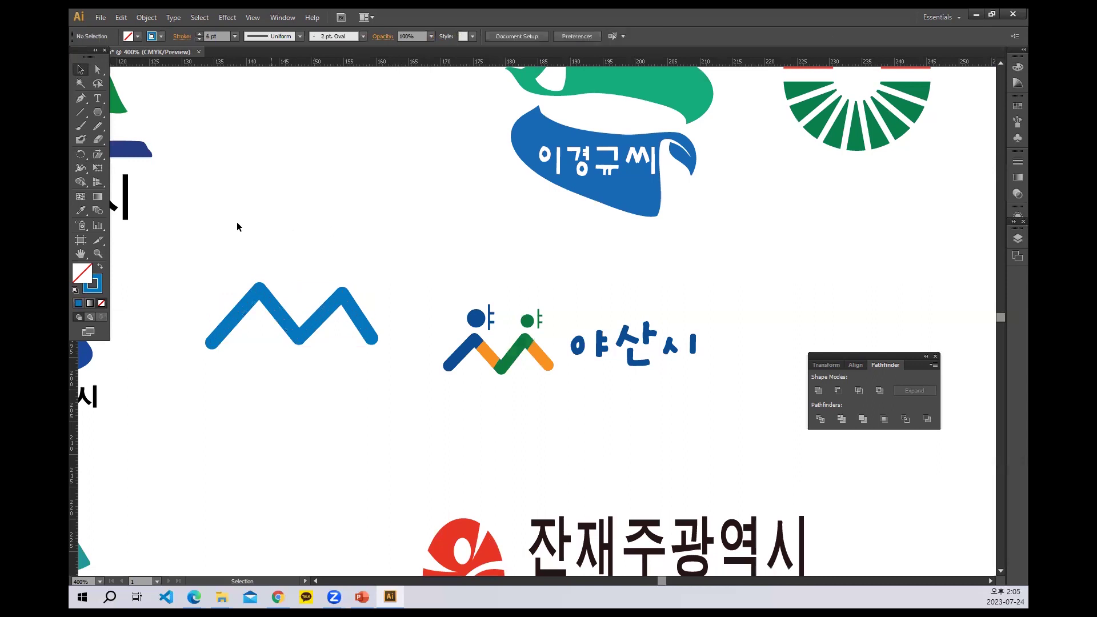
# Step: Draw two slanted line segments across the zigzag's middle sections as cutting lines
pyautogui.moveTo(236, 221); pyautogui.dragTo(297, 328)
pyautogui.click(323, 266)
pyautogui.click(74, 112)
pyautogui.moveTo(291, 268); pyautogui.dragTo(253, 325)
pyautogui.moveTo(313, 281); pyautogui.dragTo(333, 345)
pyautogui.click(80, 69)
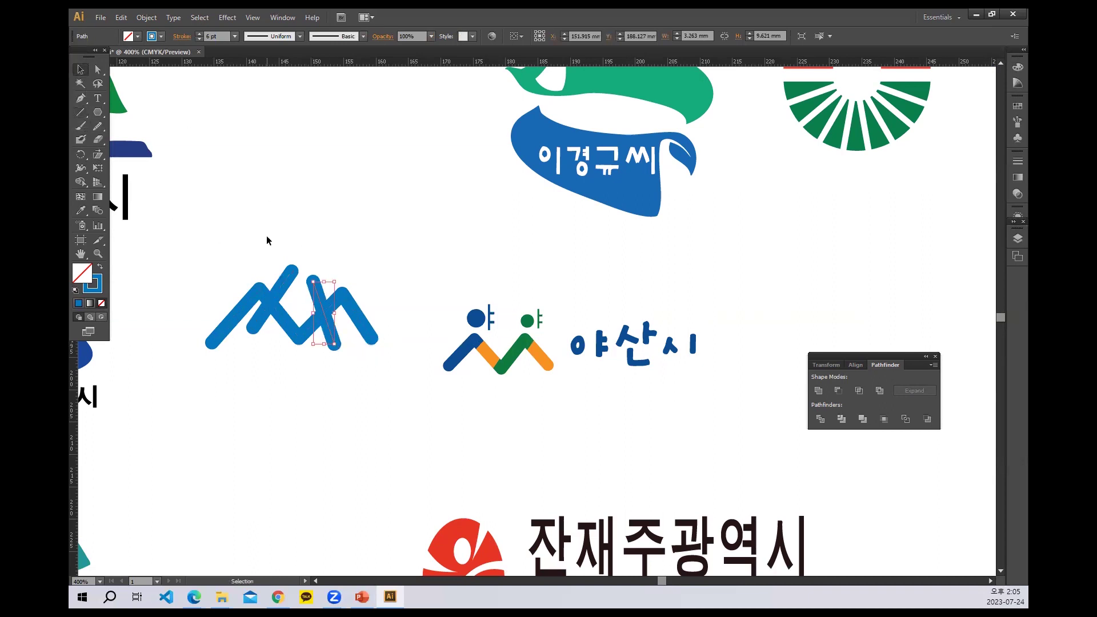
# Step: Try to split the stroked zigzag along the two cutting lines with Pathfinder Divide
pyautogui.moveTo(267, 236); pyautogui.dragTo(344, 374)
pyautogui.click(820, 419)
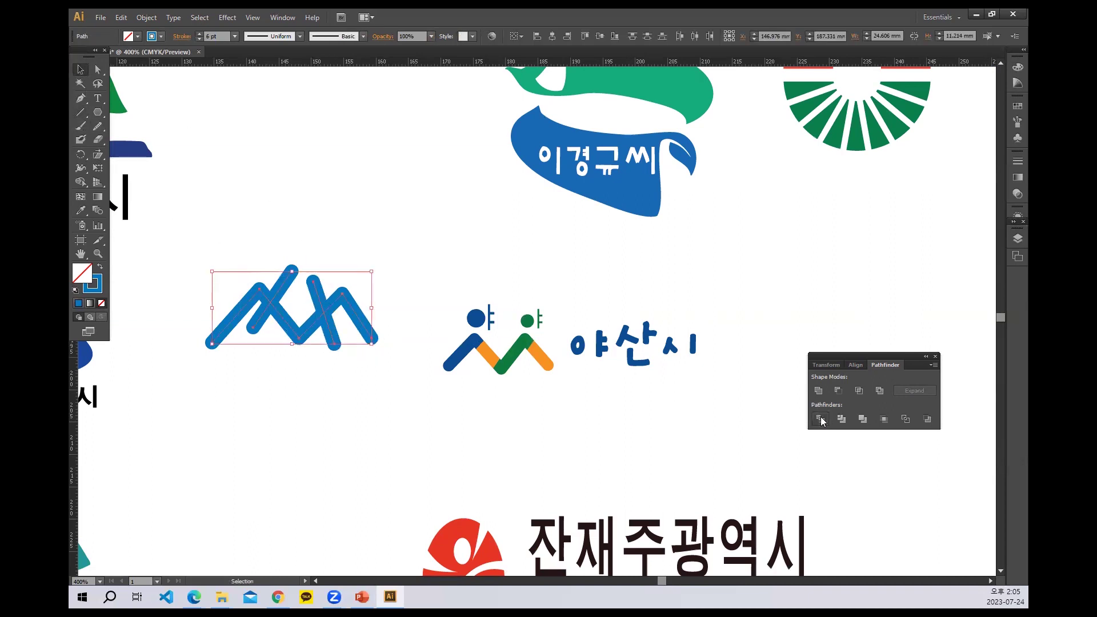
pyautogui.click(651, 317)
pyautogui.click(332, 196)
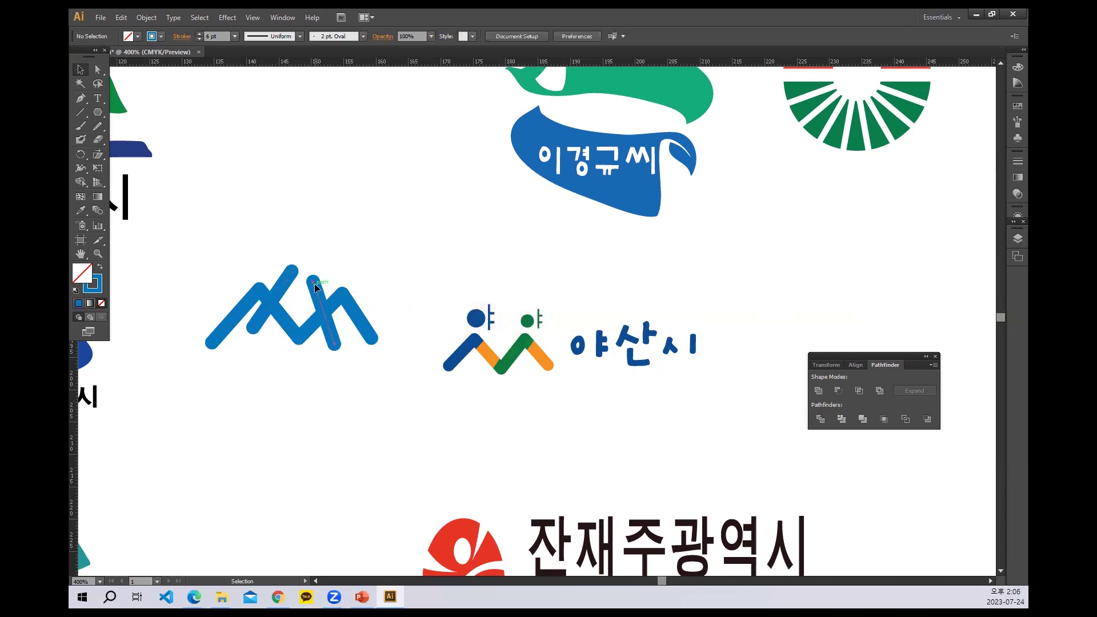
# Step: Delete both cutting lines from the zigzag, leaving nothing selected
pyautogui.click(315, 284)
pyautogui.press('Delete')
pyautogui.click(293, 274)
pyautogui.press('Delete')
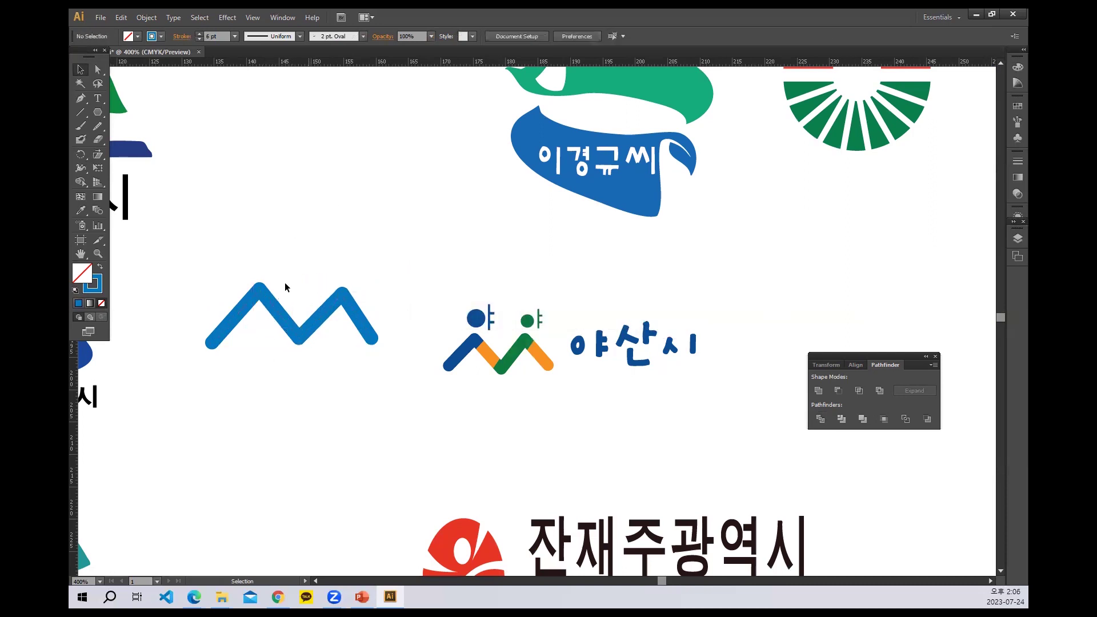
pyautogui.moveTo(286, 284); pyautogui.dragTo(366, 390)
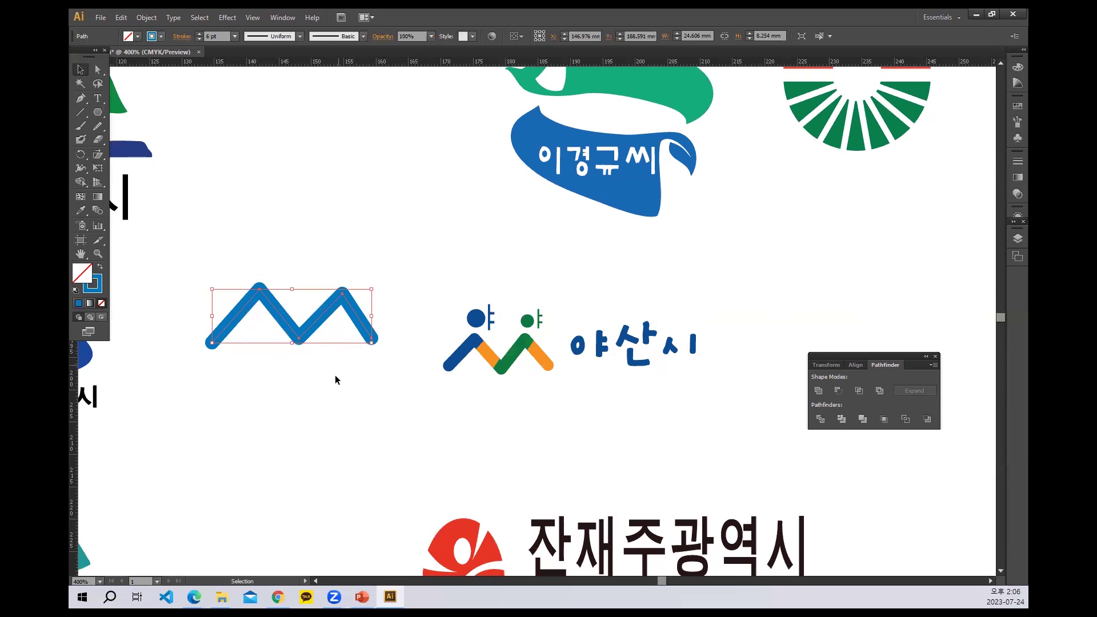
pyautogui.click(248, 141)
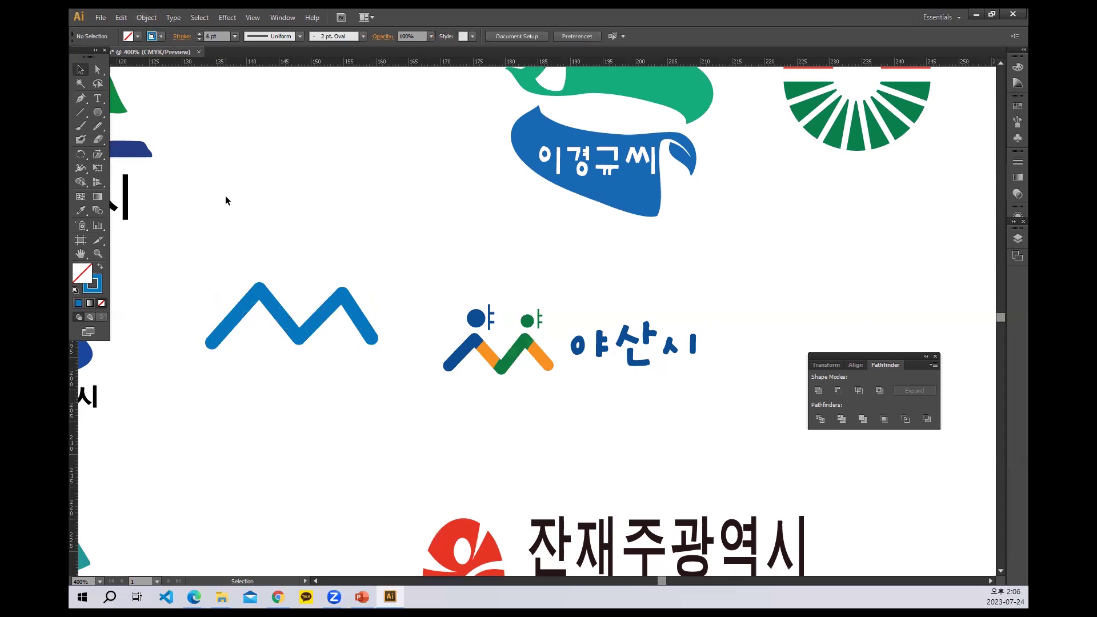
# Step: Add a text note reading "선 〉 면" above the zigzag
pyautogui.click(97, 99)
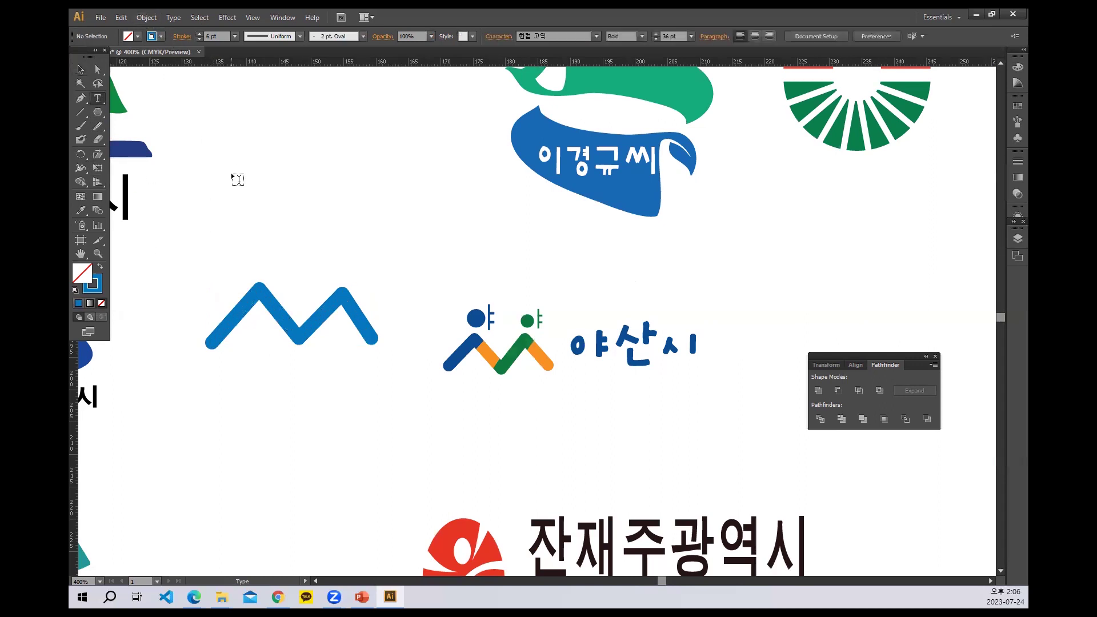
pyautogui.click(267, 147)
pyautogui.write('tjs')
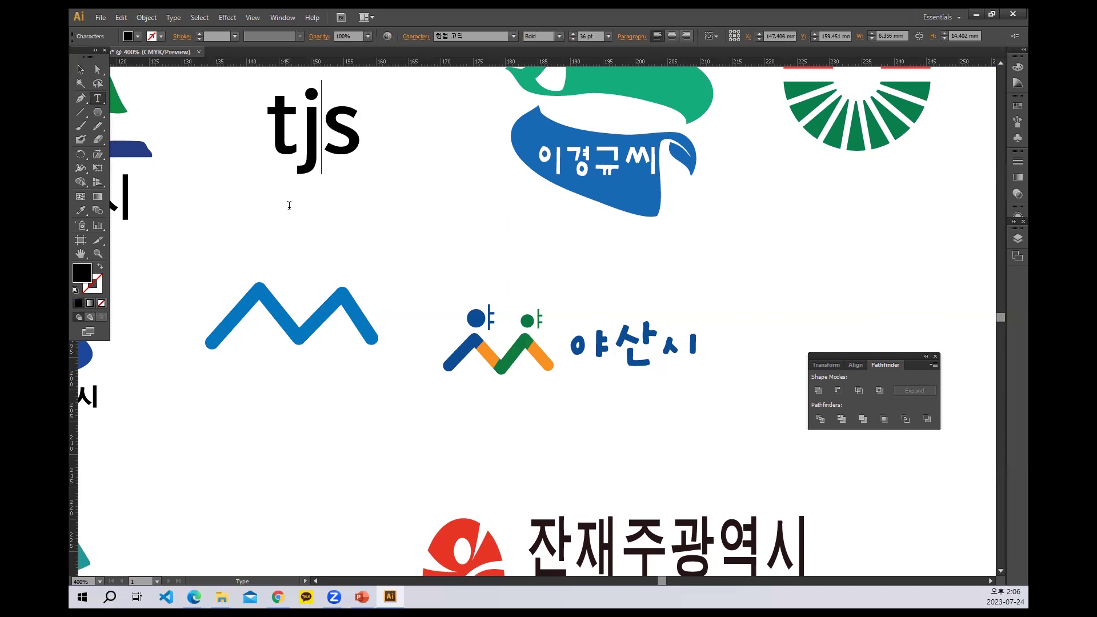
pyautogui.press('BackSpace')
pyautogui.press('BackSpace')
pyautogui.press('BackSpace')
pyautogui.write('선〉명')
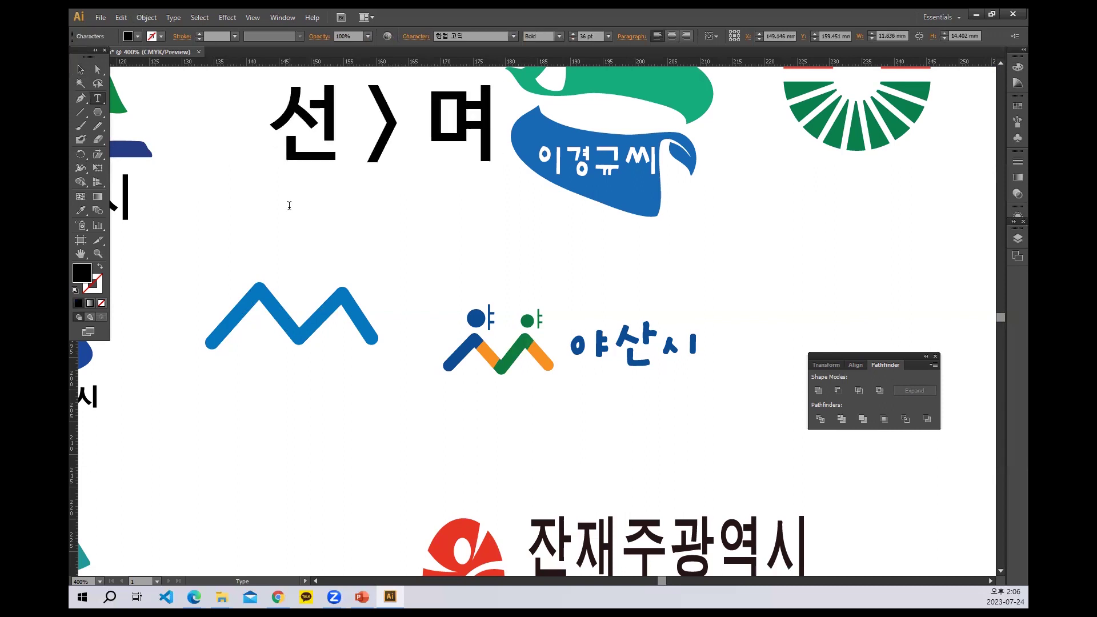
pyautogui.press('BackSpace')
pyautogui.write('면')
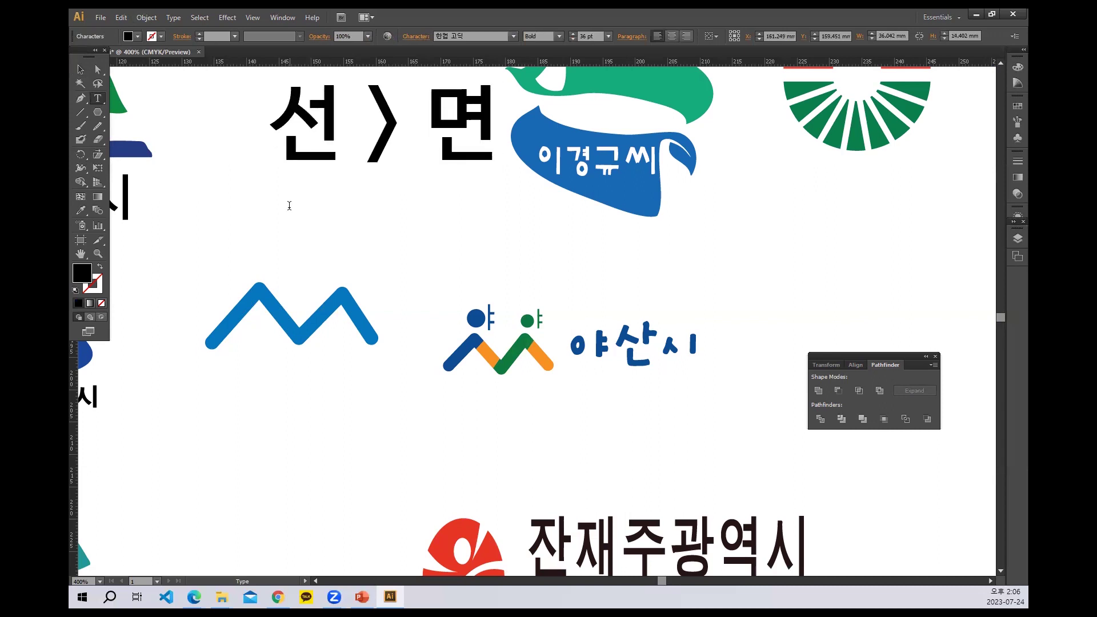
# Step: Add a second line reading "Object" to the note
pyautogui.press('Return')
pyautogui.write('ㅇ')
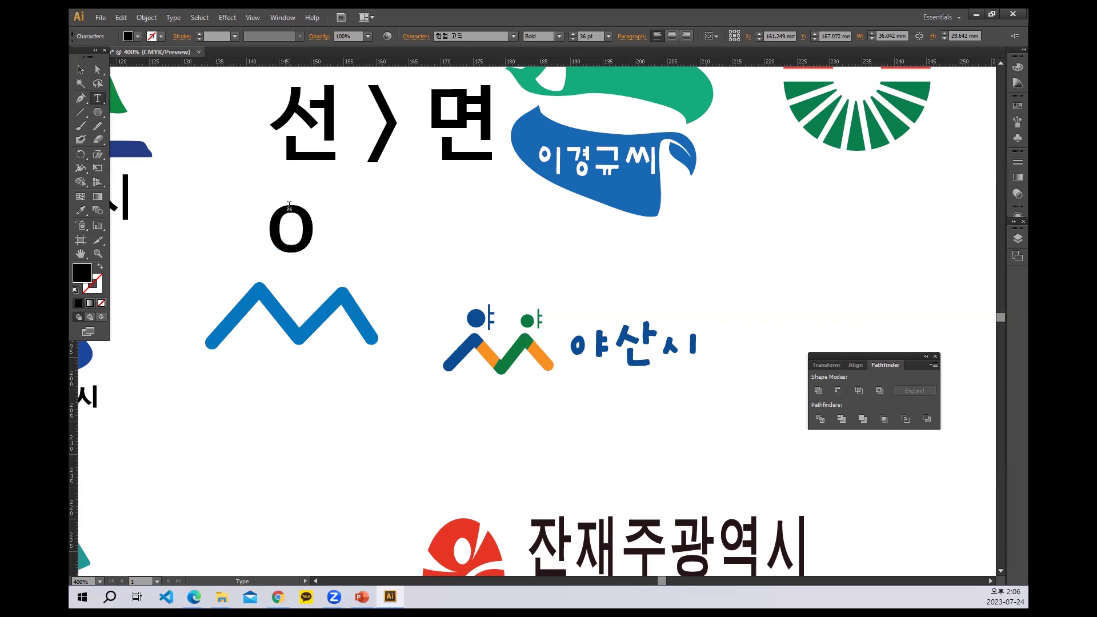
pyautogui.press('BackSpace')
pyautogui.write('Ob')
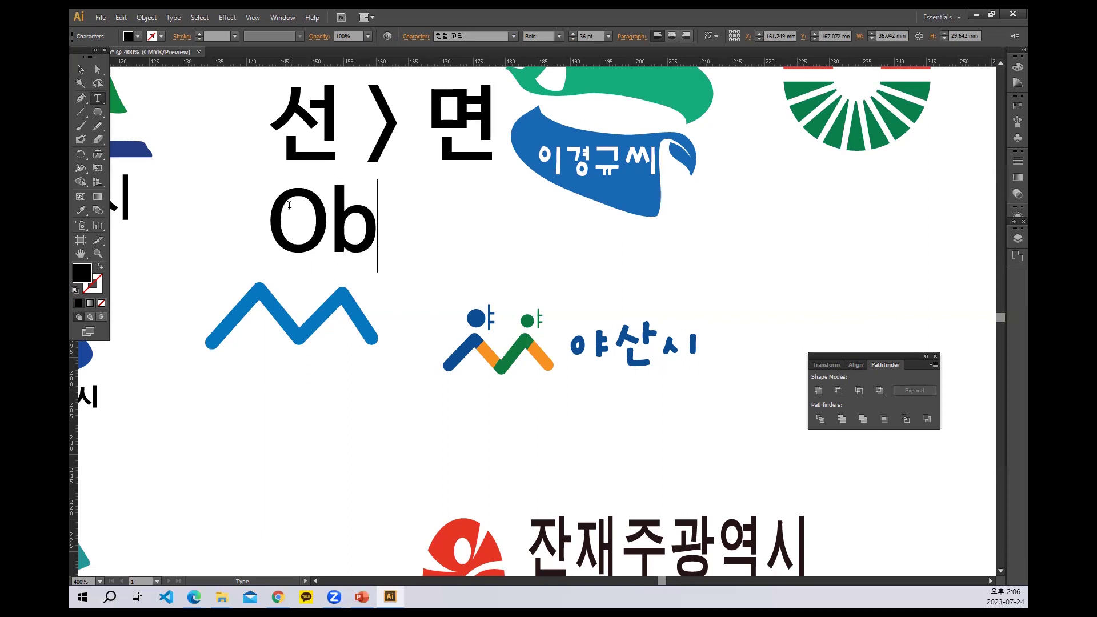
pyautogui.write('he')
pyautogui.press('BackSpace')
pyautogui.press('BackSpace')
pyautogui.write('je')
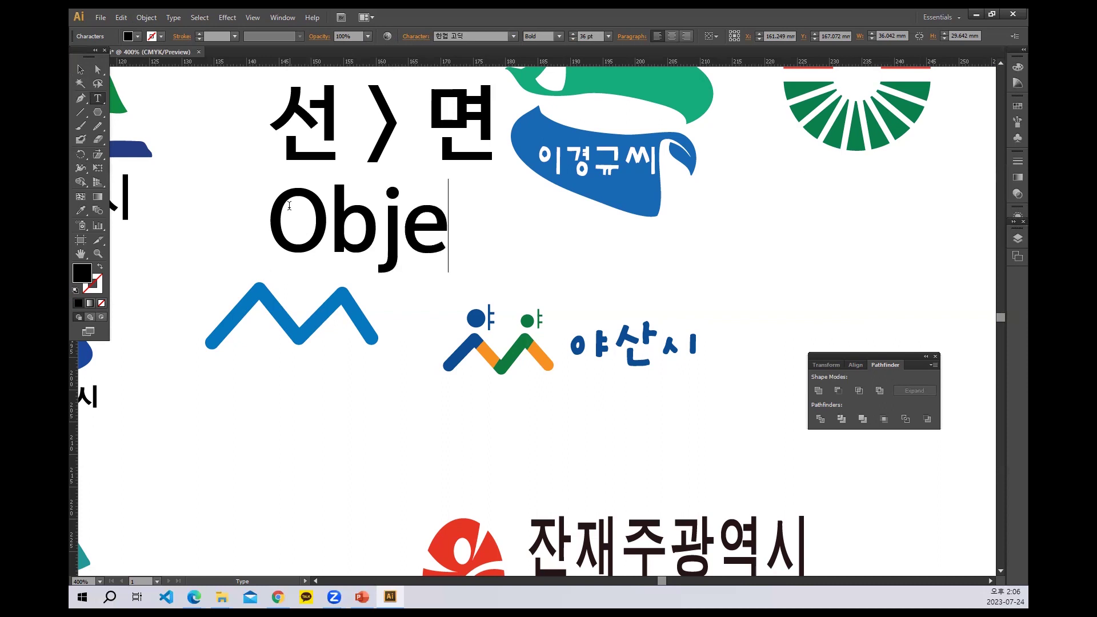
pyautogui.write('ct')
# Step: Reduce all of the note's text to 12 pt
pyautogui.hotkey('ctrl', 'a')
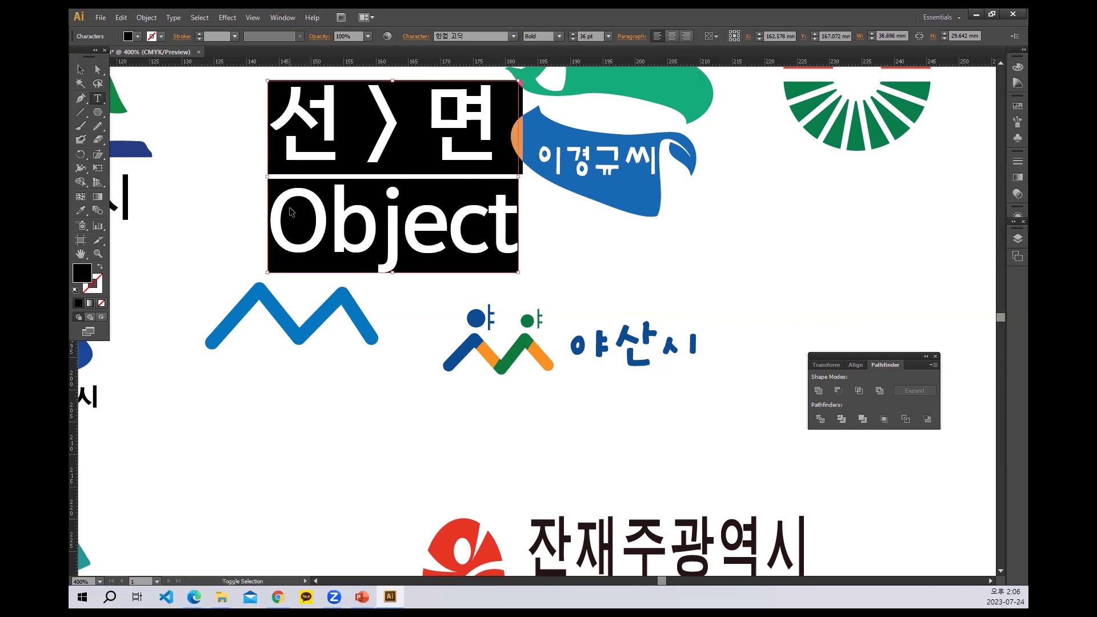
pyautogui.hotkey('ctrl', 'shift', ',')
pyautogui.hotkey('ctrl', 'shift', ',')
pyautogui.hotkey('ctrl', 'shift', ',')
pyautogui.hotkey('ctrl', 'shift', ',')
pyautogui.hotkey('ctrl', 'shift', ',')
pyautogui.hotkey('ctrl', 'shift', ',')
pyautogui.hotkey('ctrl', 'shift', ',')
pyautogui.hotkey('ctrl', 'shift', ',')
pyautogui.hotkey('ctrl', 'shift', ',')
pyautogui.hotkey('ctrl', 'shift', ',')
pyautogui.hotkey('ctrl', 'shift', ',')
pyautogui.hotkey('ctrl', 'shift', ',')
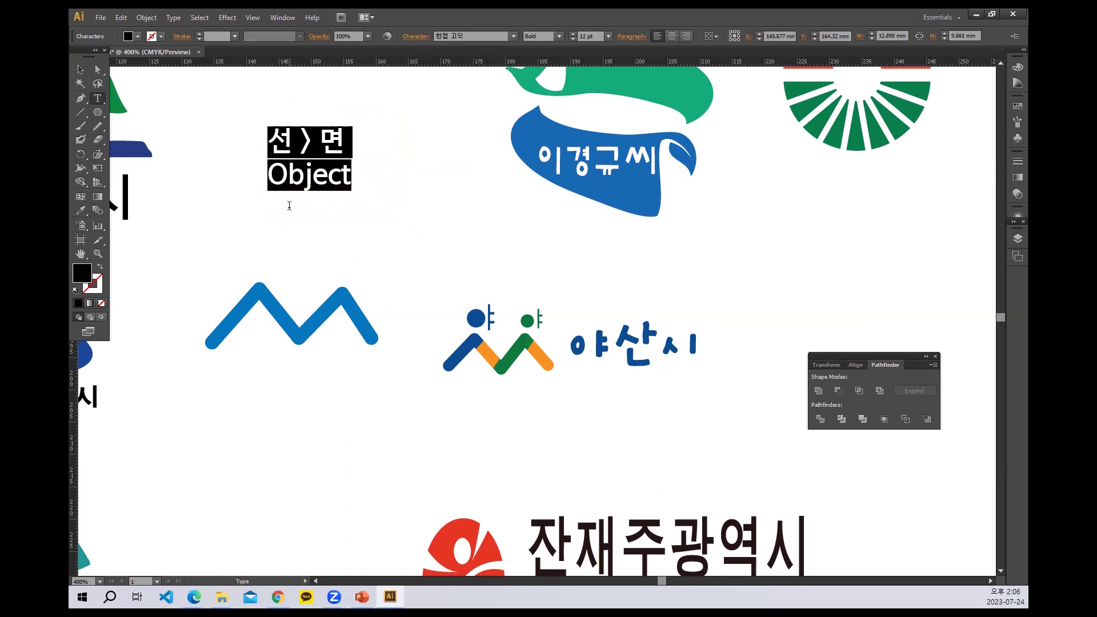
# Step: Extend the note's second line to "Object 〉 path 〉 outline stroke" and move the note directly above the zigzag
pyautogui.press('Right')
pyautogui.write('〉 past')
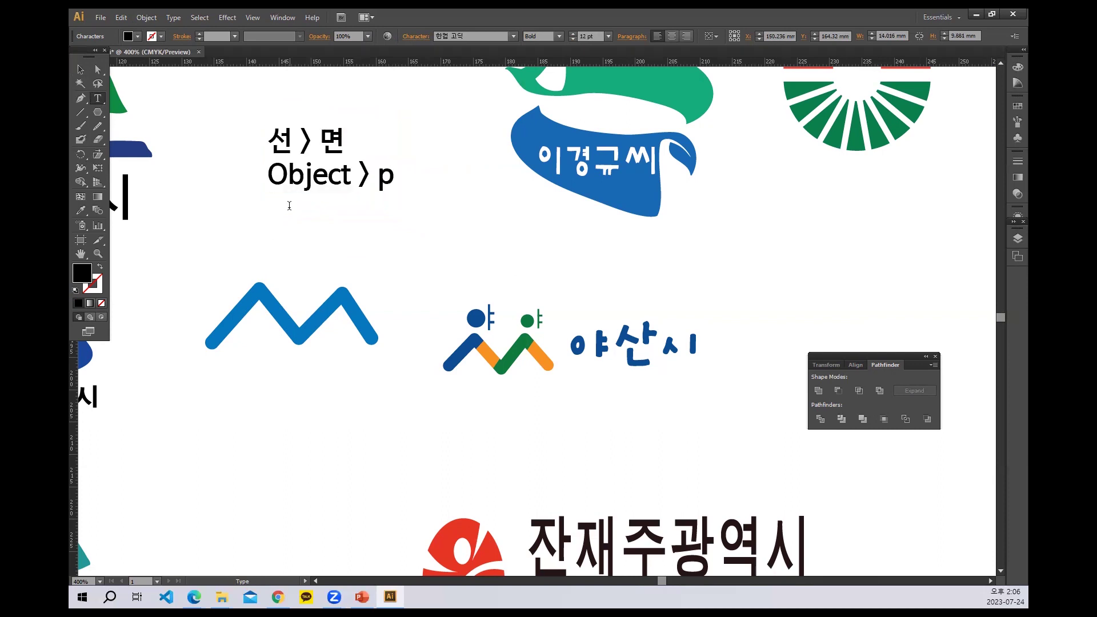
pyautogui.press('BackSpace')
pyautogui.write('h 〈〉<')
pyautogui.press('BackSpace')
pyautogui.write('outline s')
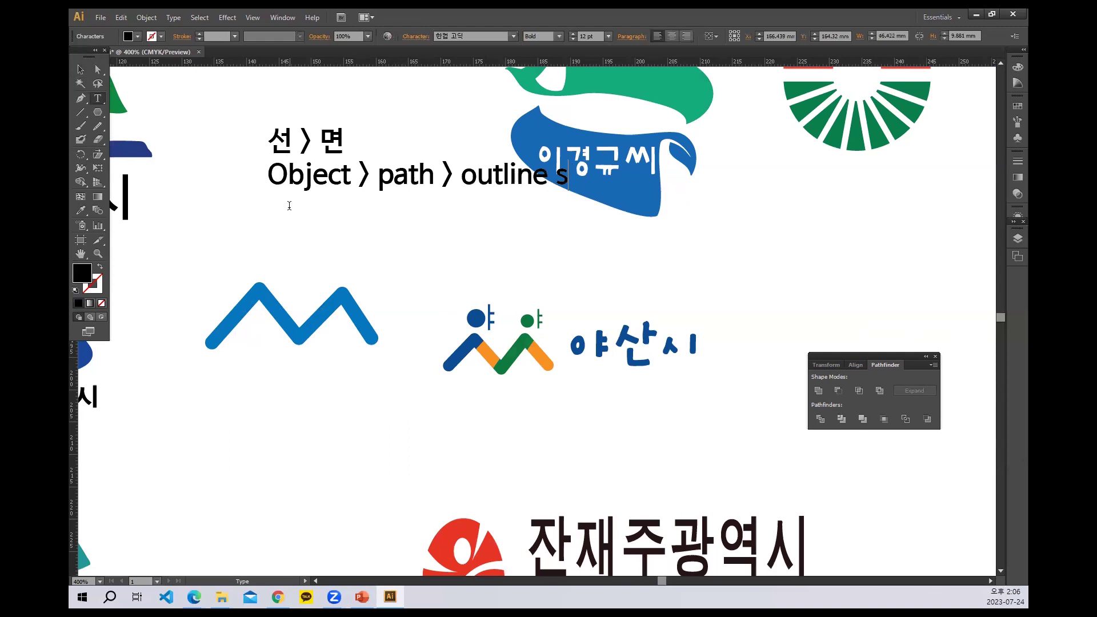
pyautogui.write('troke')
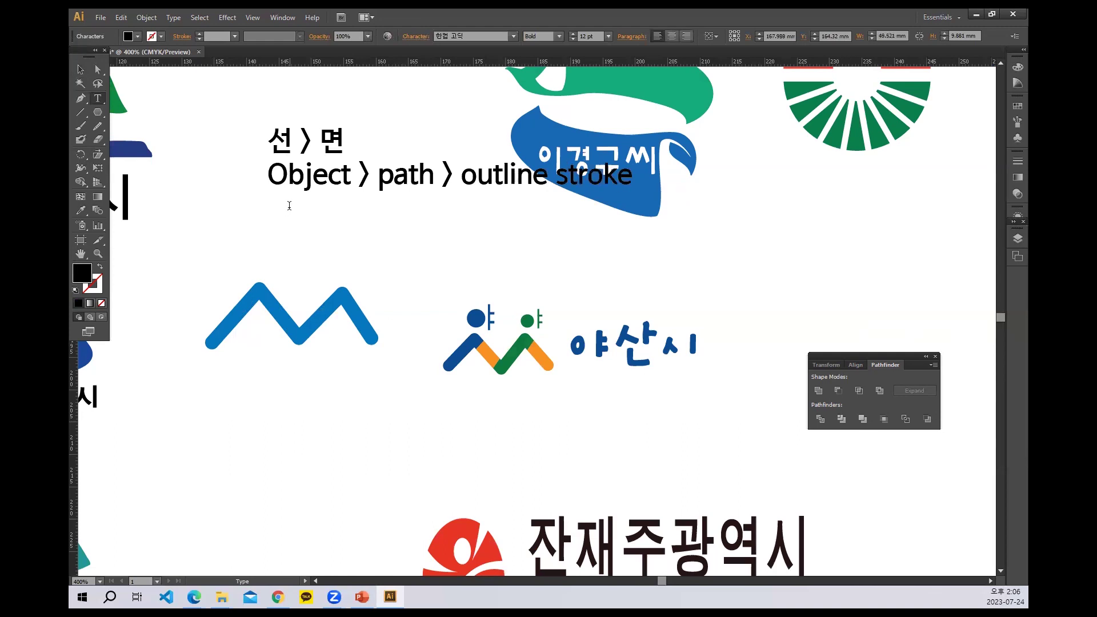
pyautogui.click(80, 69)
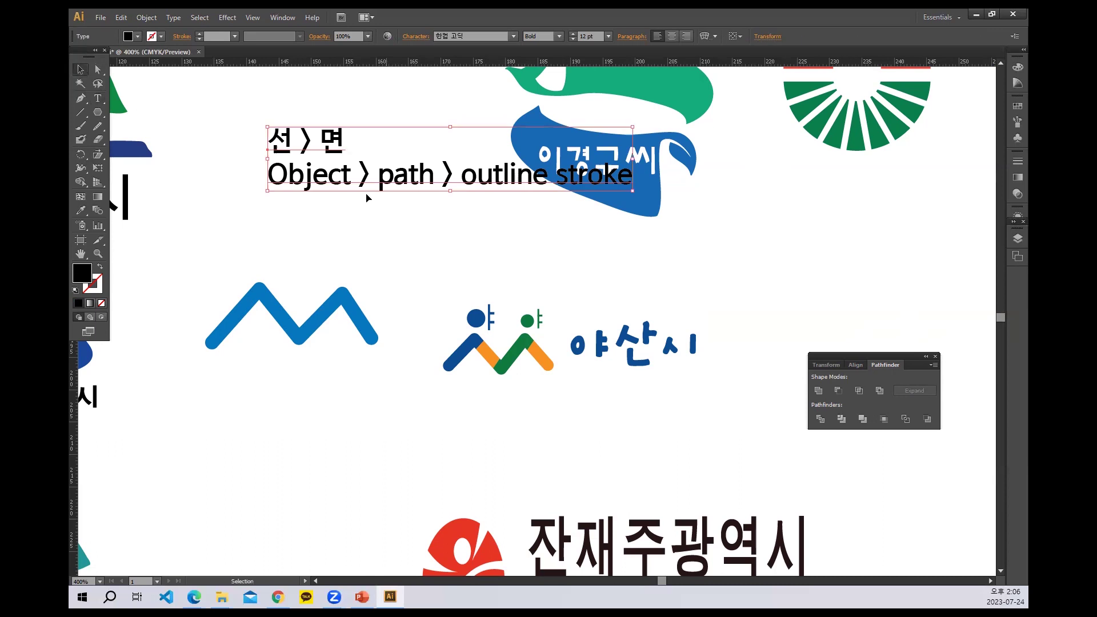
pyautogui.moveTo(367, 194); pyautogui.dragTo(287, 258)
# Step: Convert the zigzag's stroke into a filled shape with Outline Stroke
pyautogui.moveTo(289, 333); pyautogui.dragTo(289, 334)
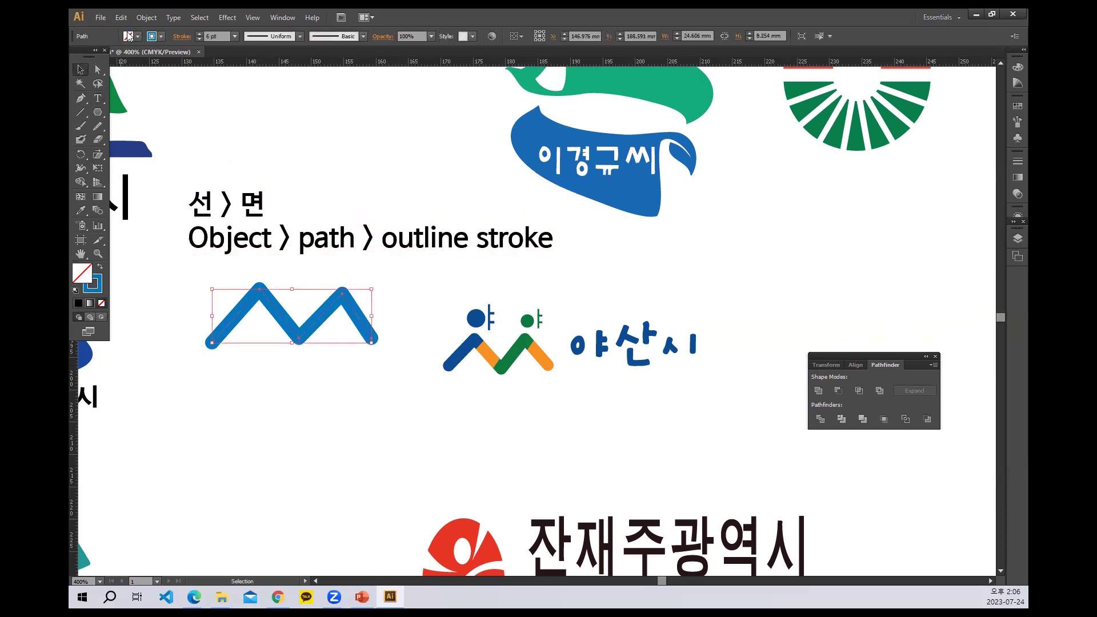
pyautogui.click(146, 17)
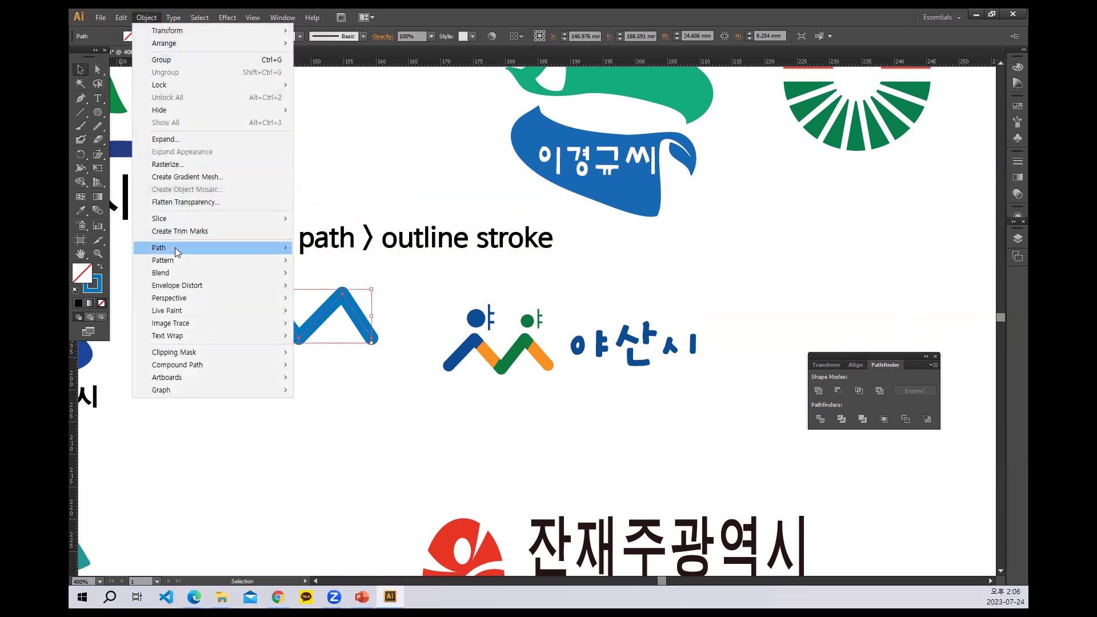
pyautogui.moveTo(175, 248)
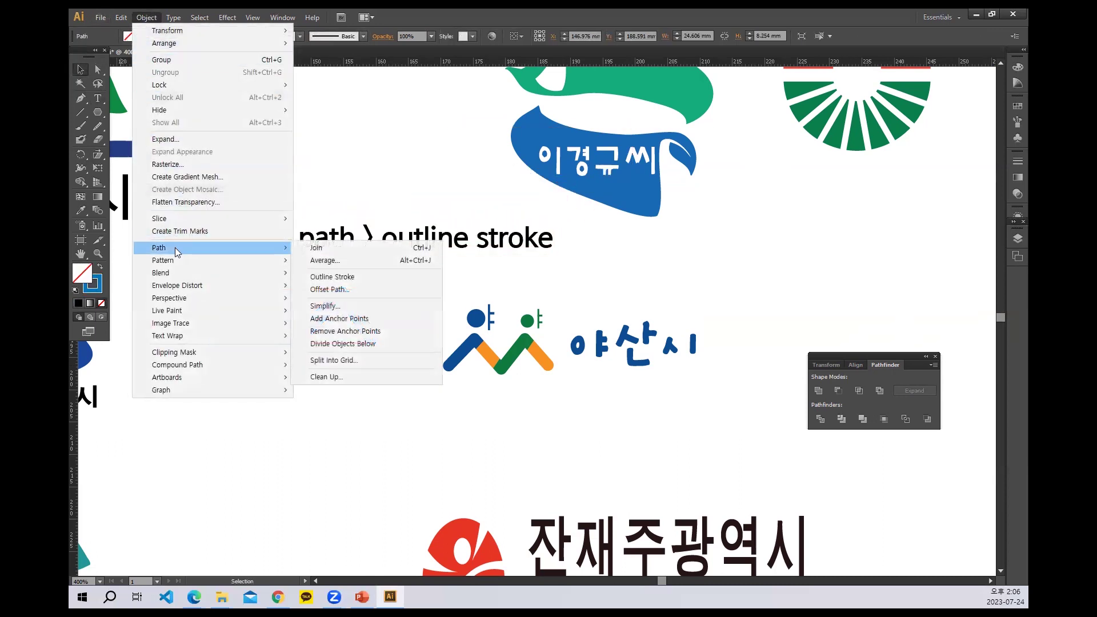
pyautogui.click(356, 278)
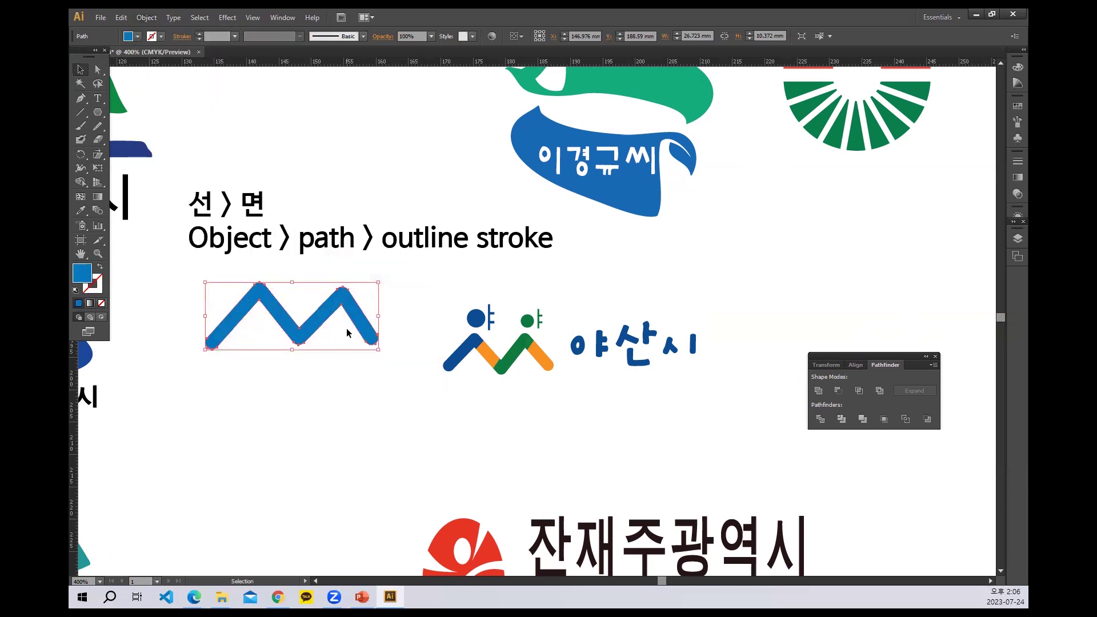
# Step: Capitalize the words in the note's second line so it reads "Object 〉 Path 〉 Outline Stroke"
pyautogui.click(306, 245)
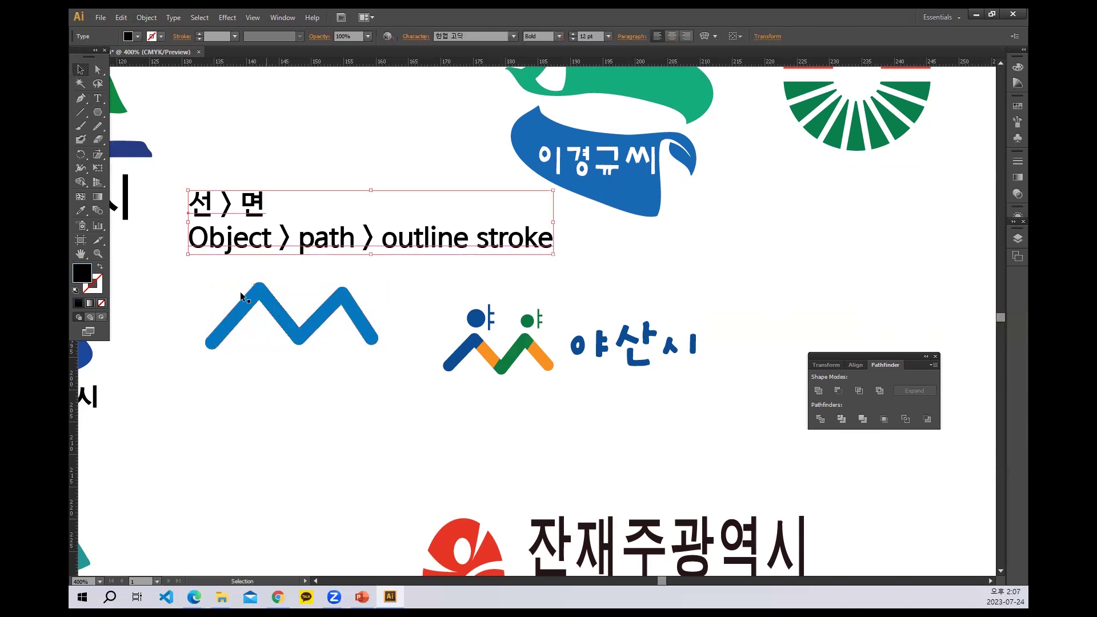
pyautogui.press('t')
pyautogui.click(266, 241)
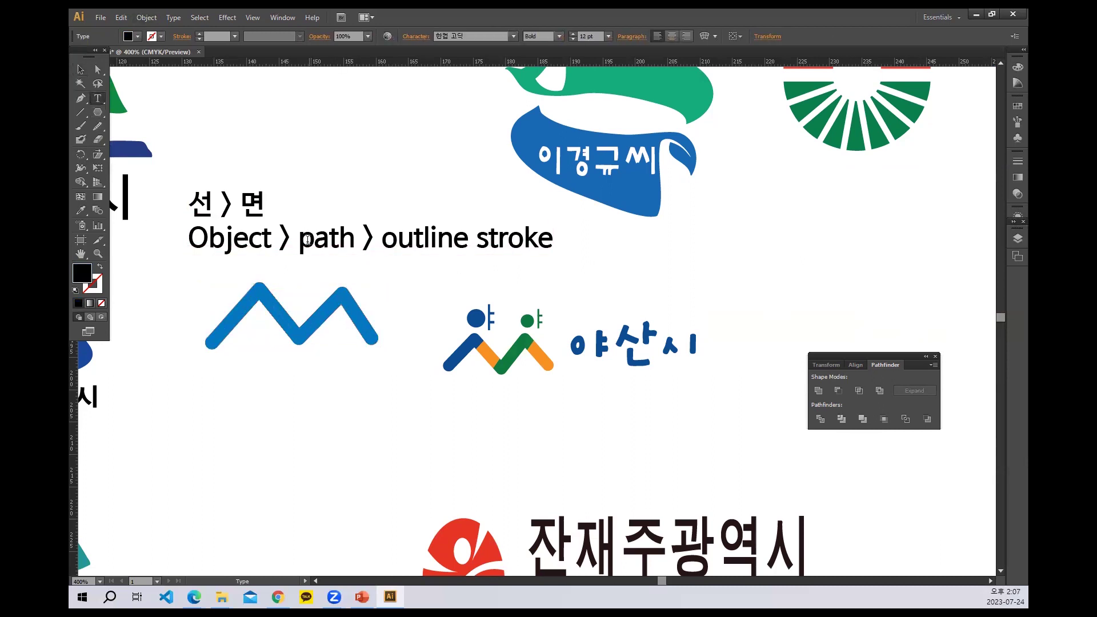
pyautogui.moveTo(298, 240); pyautogui.dragTo(314, 240)
pyautogui.write('P')
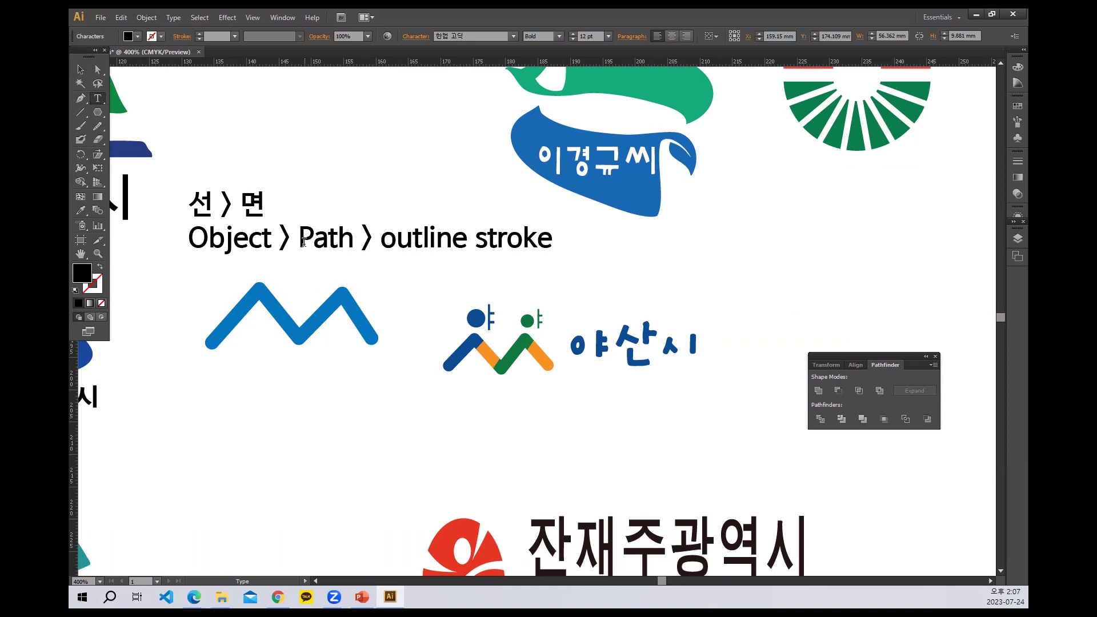
pyautogui.moveTo(389, 243); pyautogui.dragTo(384, 246)
pyautogui.write('O')
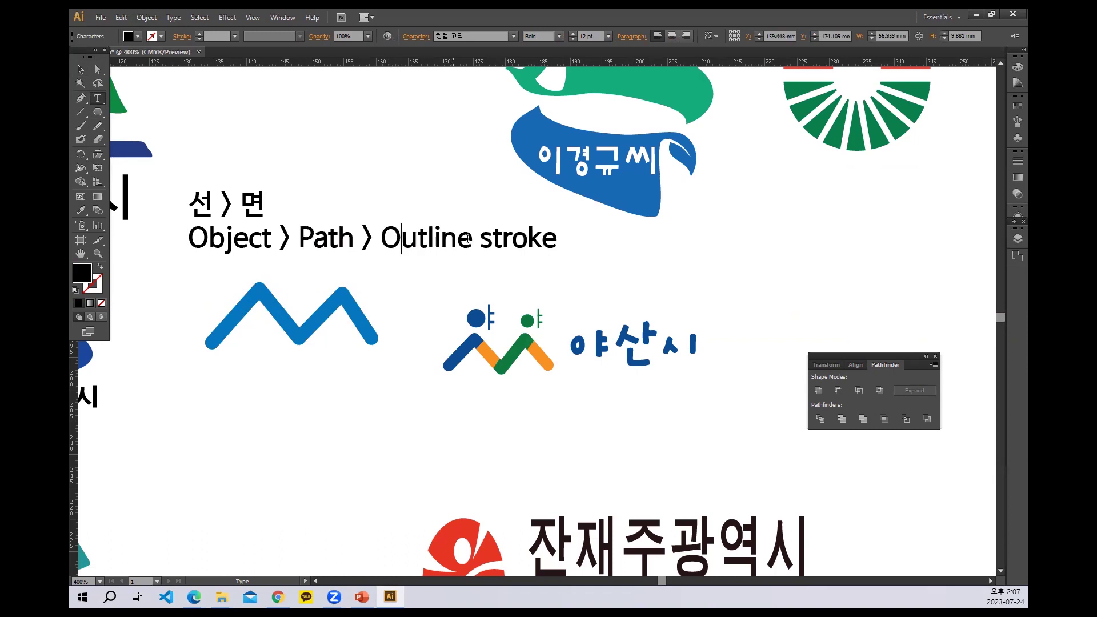
pyautogui.click(489, 243)
pyautogui.press('BackSpace')
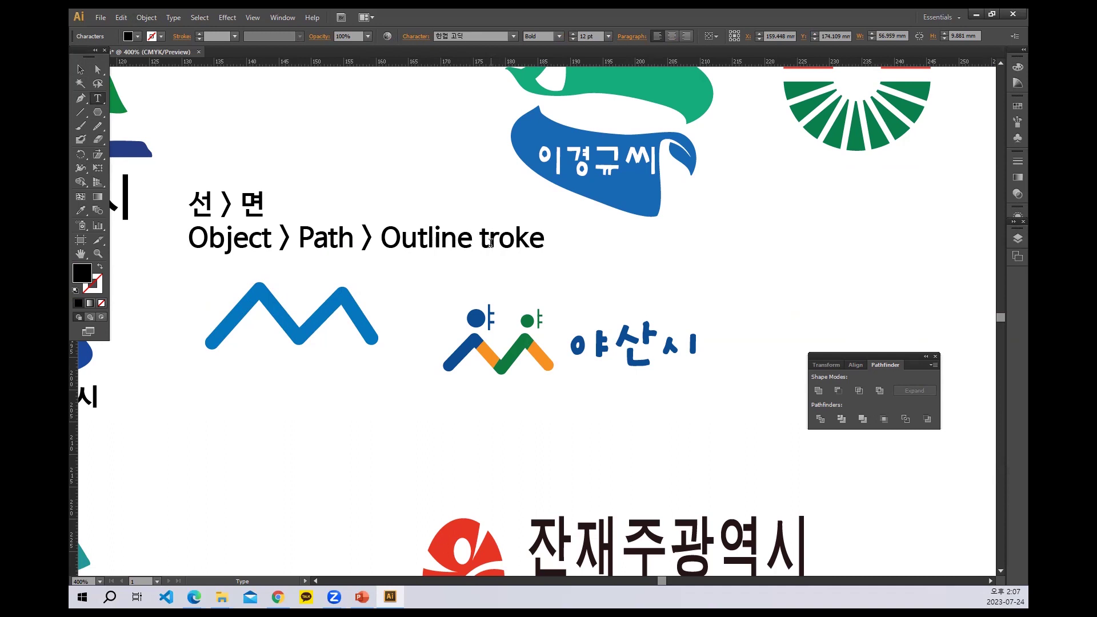
pyautogui.write('S')
pyautogui.press('Escape')
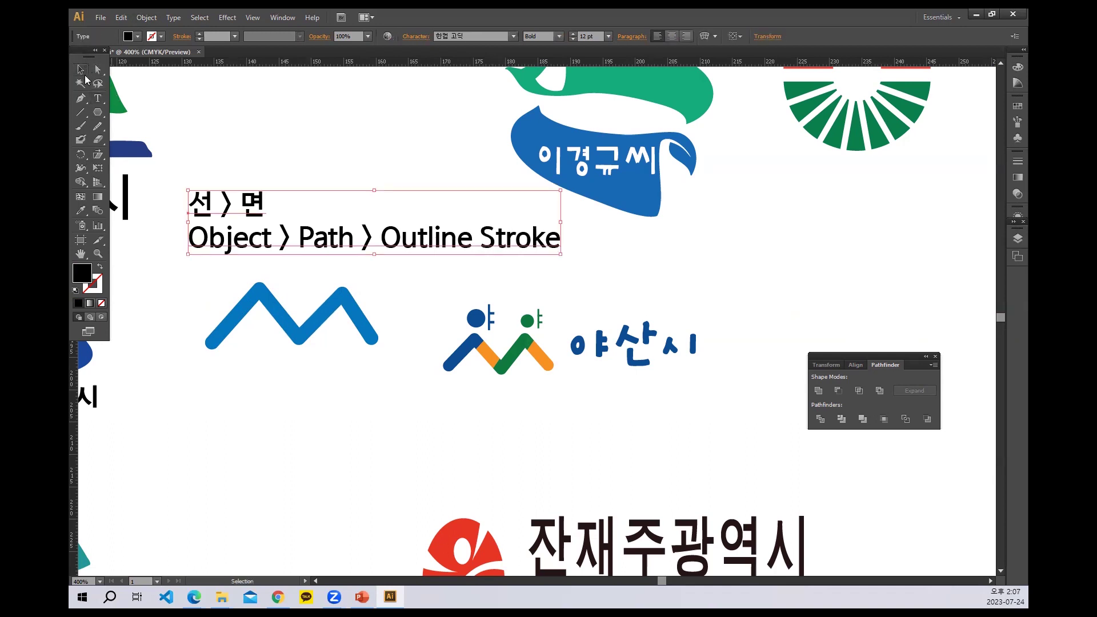
# Step: Move the outlined zigzag about 6.4 mm down and draw a slanted line about 4.6 by 8 mm across its first peak
pyautogui.moveTo(294, 351); pyautogui.dragTo(295, 391)
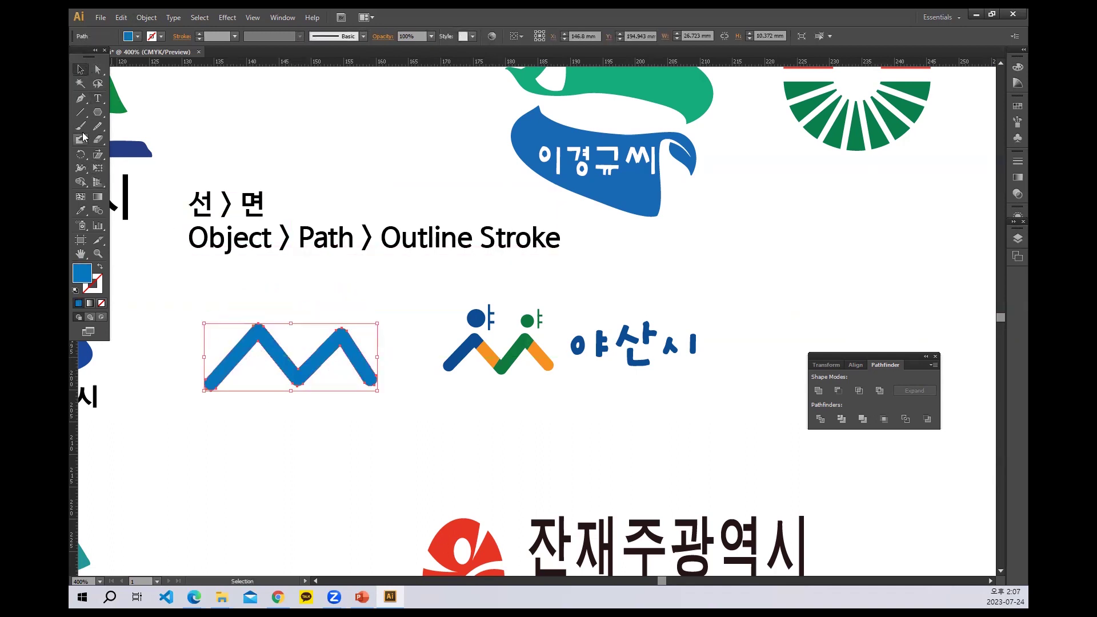
pyautogui.hotkey('ctrl', 'shift', 'a')
pyautogui.click(80, 112)
pyautogui.moveTo(282, 316); pyautogui.dragTo(251, 368)
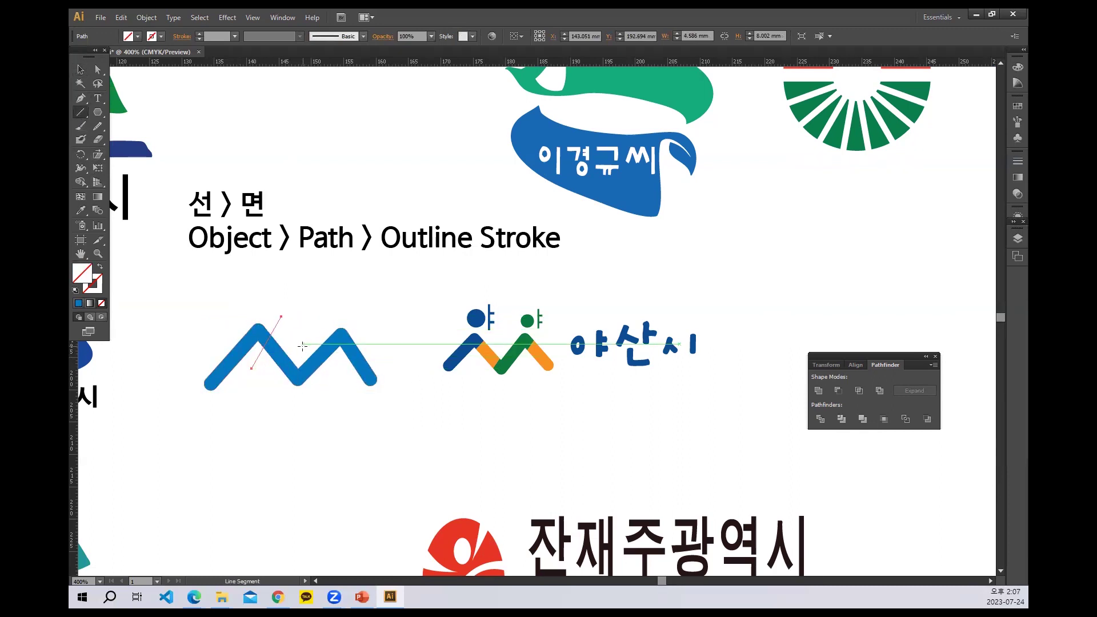
# Step: Draw a slanted line about 2.7 by 6.2 mm just before the second peak and divide the zigzag along the slanted lines
pyautogui.moveTo(315, 328); pyautogui.dragTo(333, 368)
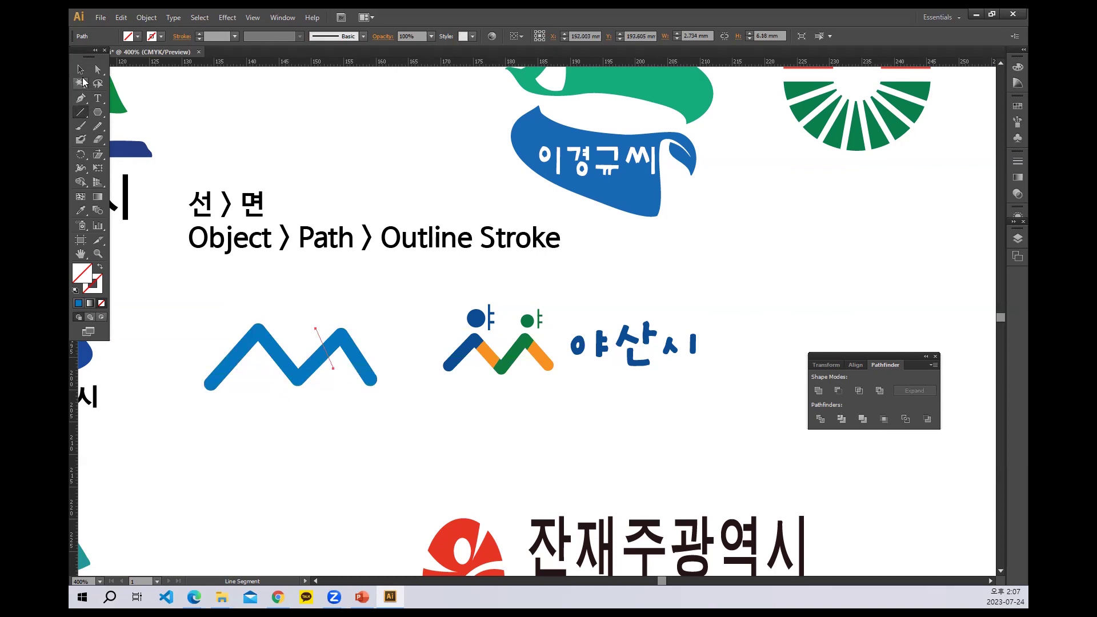
pyautogui.click(80, 69)
pyautogui.moveTo(182, 356); pyautogui.dragTo(349, 388)
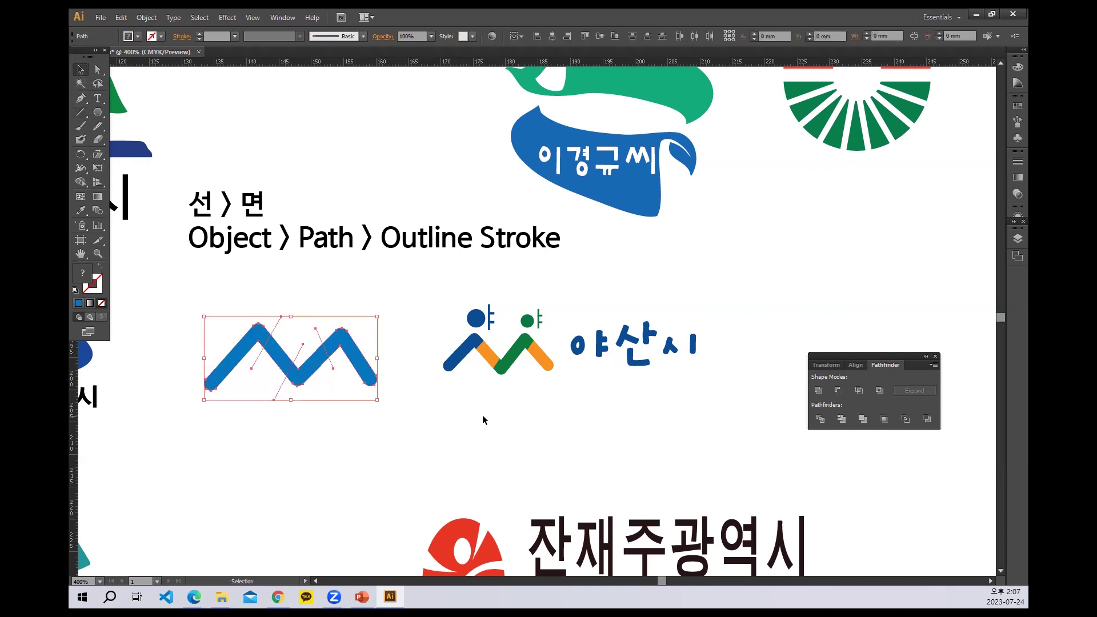
pyautogui.click(819, 419)
# Step: Ungroup the divided zigzag and fill the segment descending from its first peak with yellow
pyautogui.rightClick(257, 364)
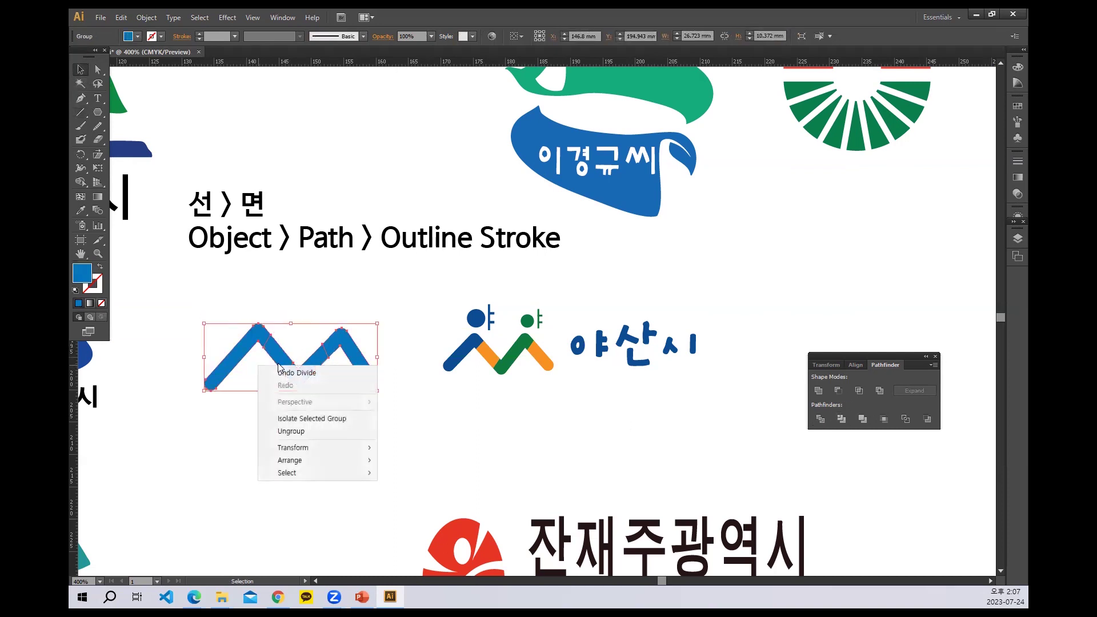
pyautogui.click(311, 431)
pyautogui.click(294, 406)
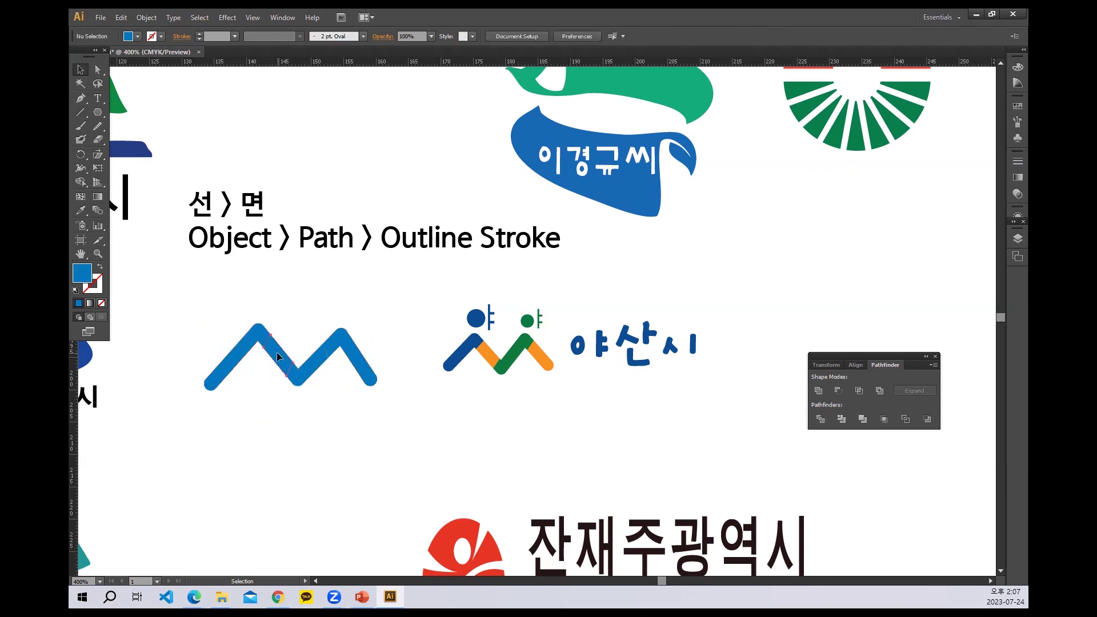
pyautogui.click(276, 352)
pyautogui.click(138, 36)
pyautogui.click(116, 55)
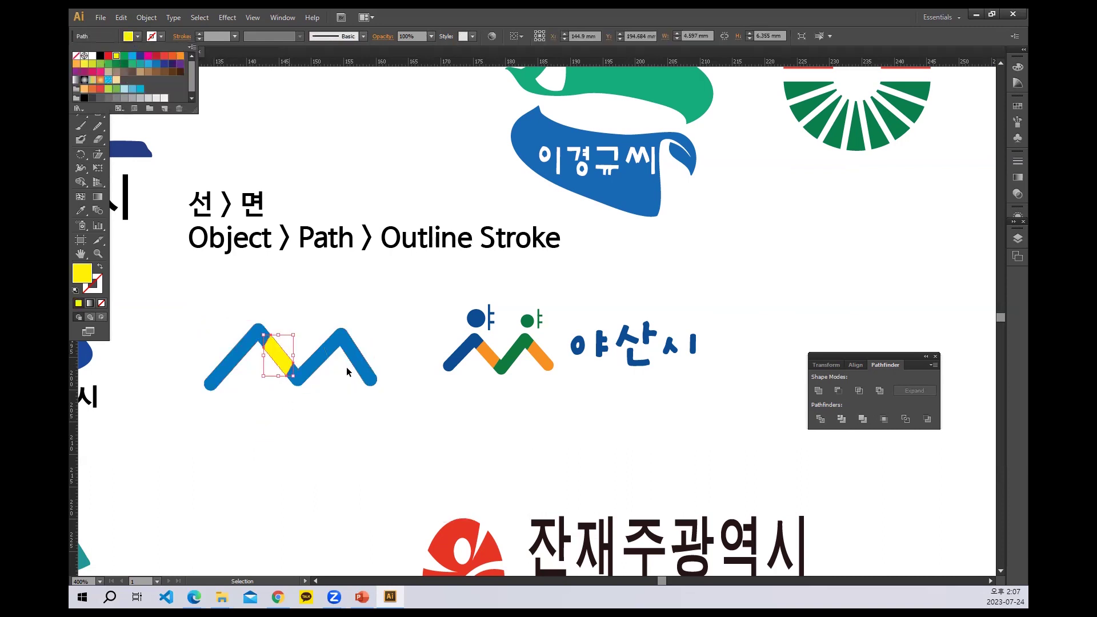
# Step: Fill the zigzag piece containing the second peak with green and deselect it
pyautogui.click(356, 370)
pyautogui.click(340, 347)
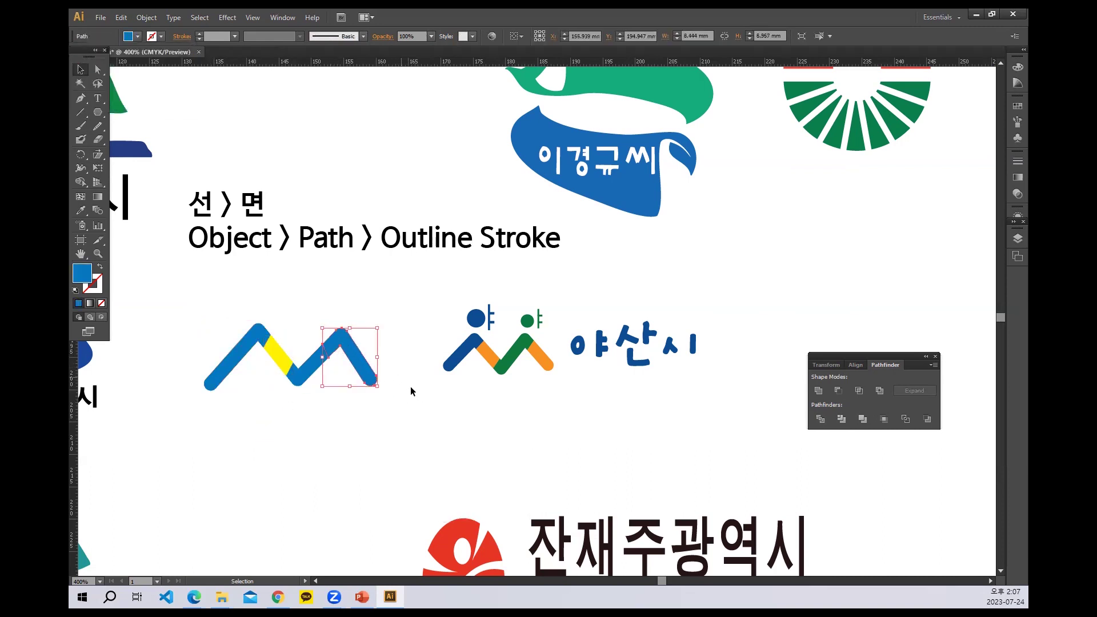
pyautogui.click(137, 36)
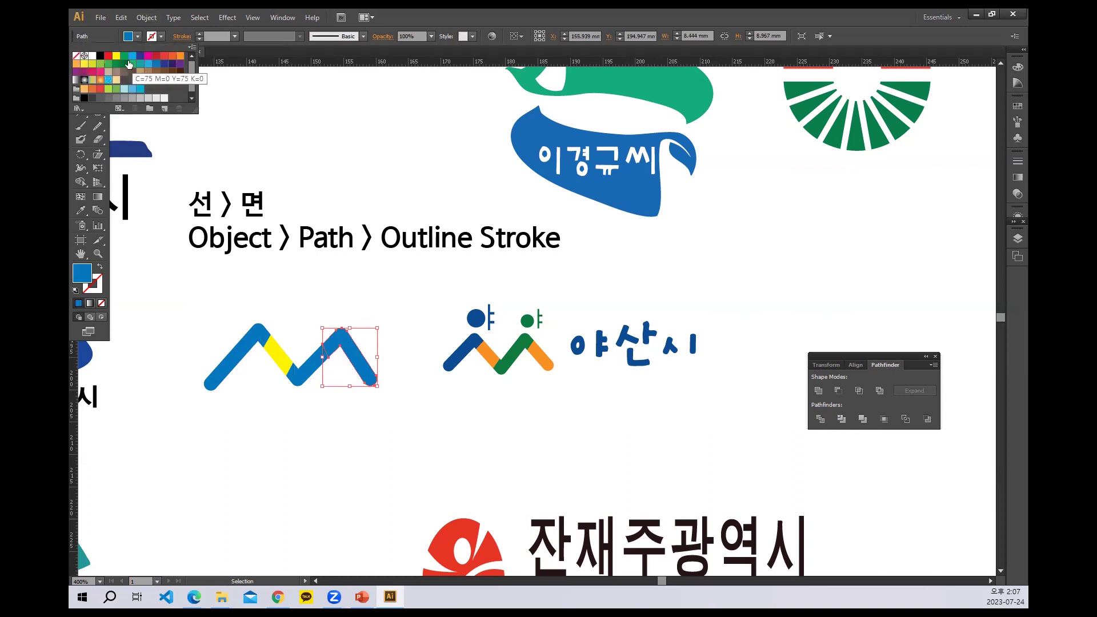
pyautogui.click(125, 56)
pyautogui.press('Escape')
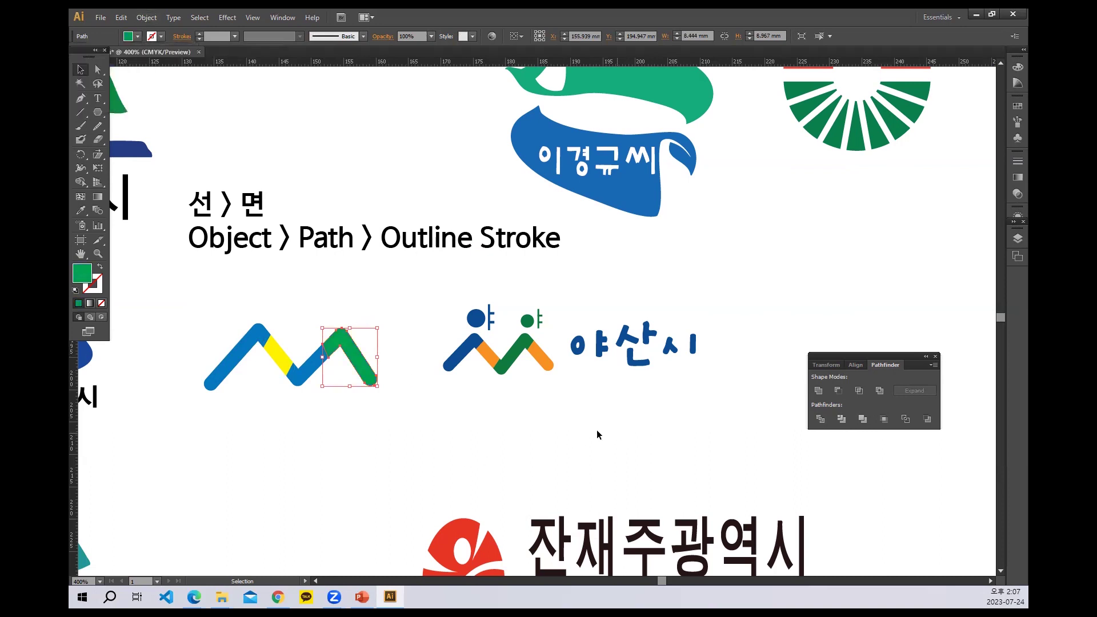
pyautogui.click(596, 436)
# Step: Draw an ellipse about 16.2 by 11.1 mm over the upper lobe of the 국산시 logo's cloud
pyautogui.moveTo(689, 351); pyautogui.dragTo(437, 377)
pyautogui.moveTo(993, 324); pyautogui.dragTo(527, 324)
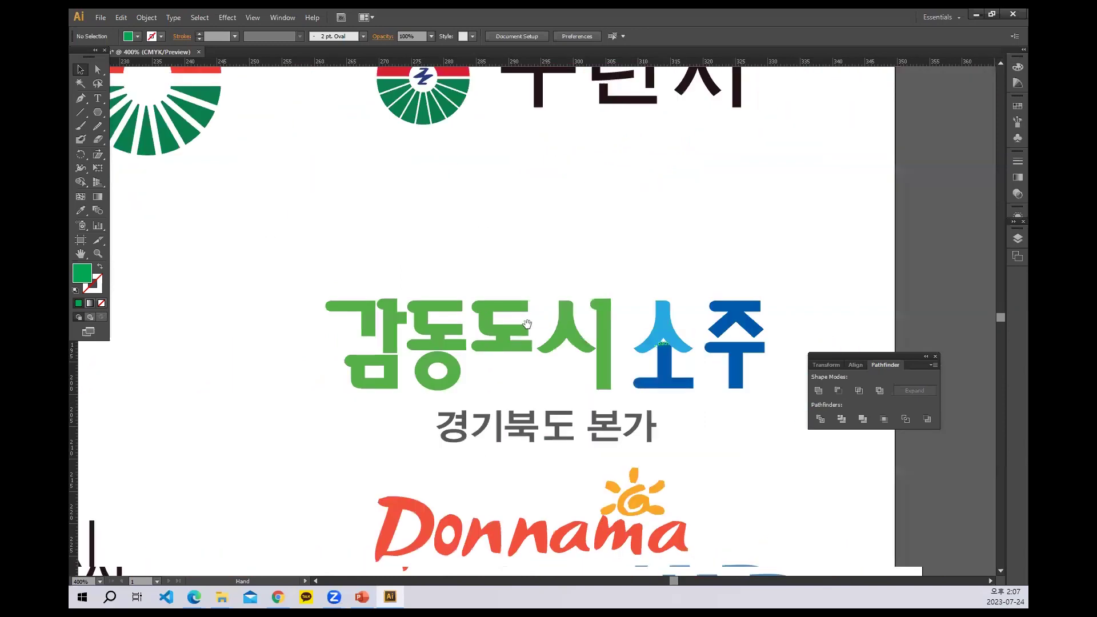
pyautogui.hscroll(-20, 527, 324)
pyautogui.scroll(-4, 526, 324)
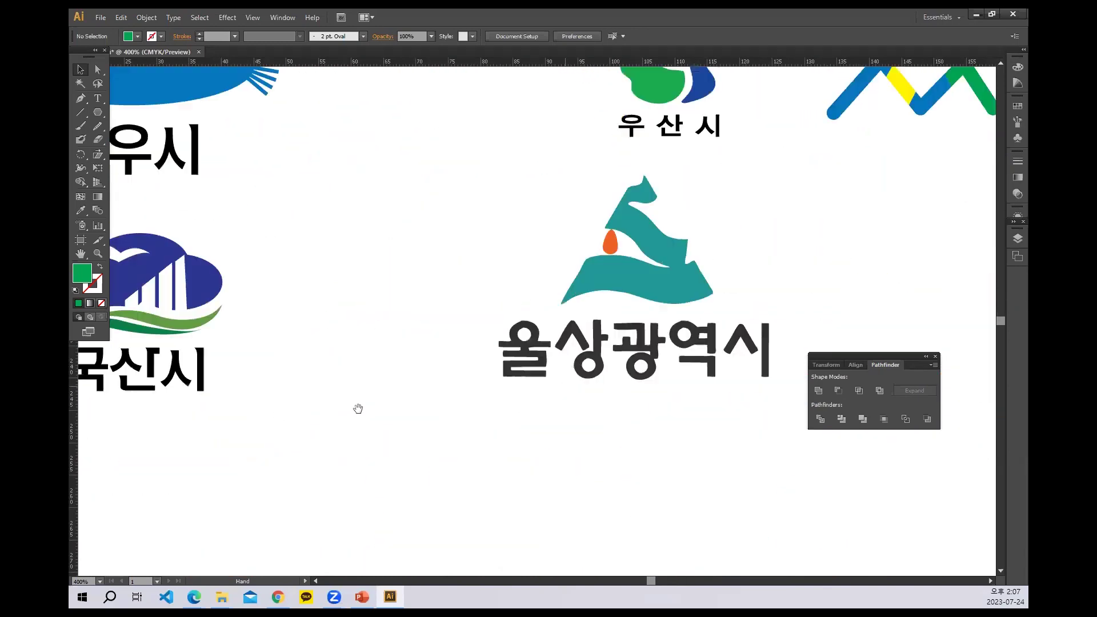
pyautogui.hscroll(-10, 357, 408)
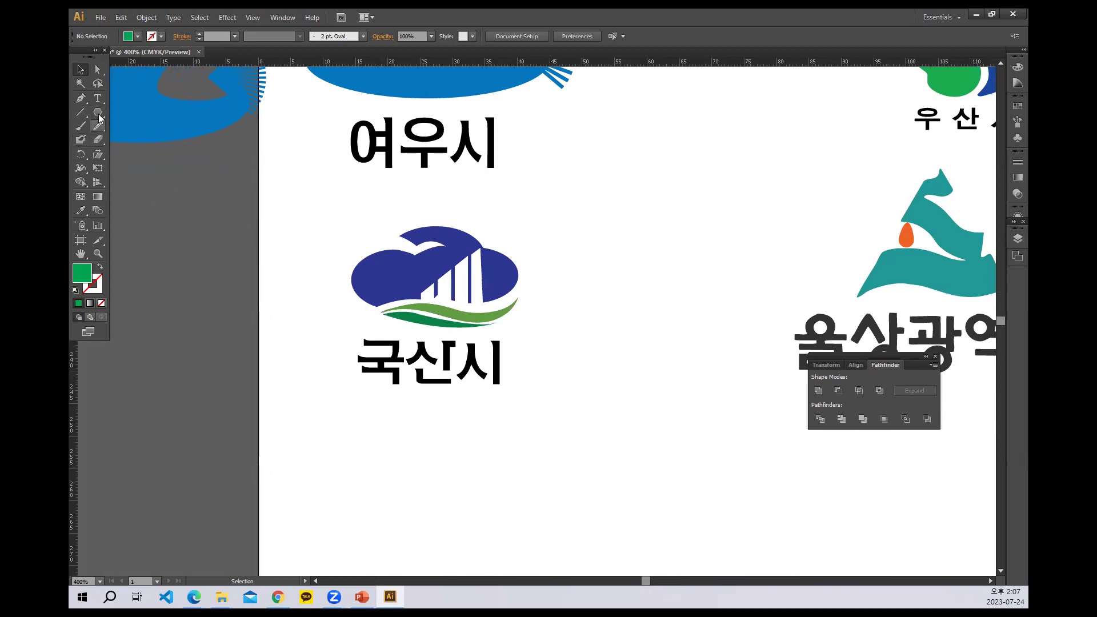
pyautogui.moveTo(99, 117); pyautogui.dragTo(143, 138)
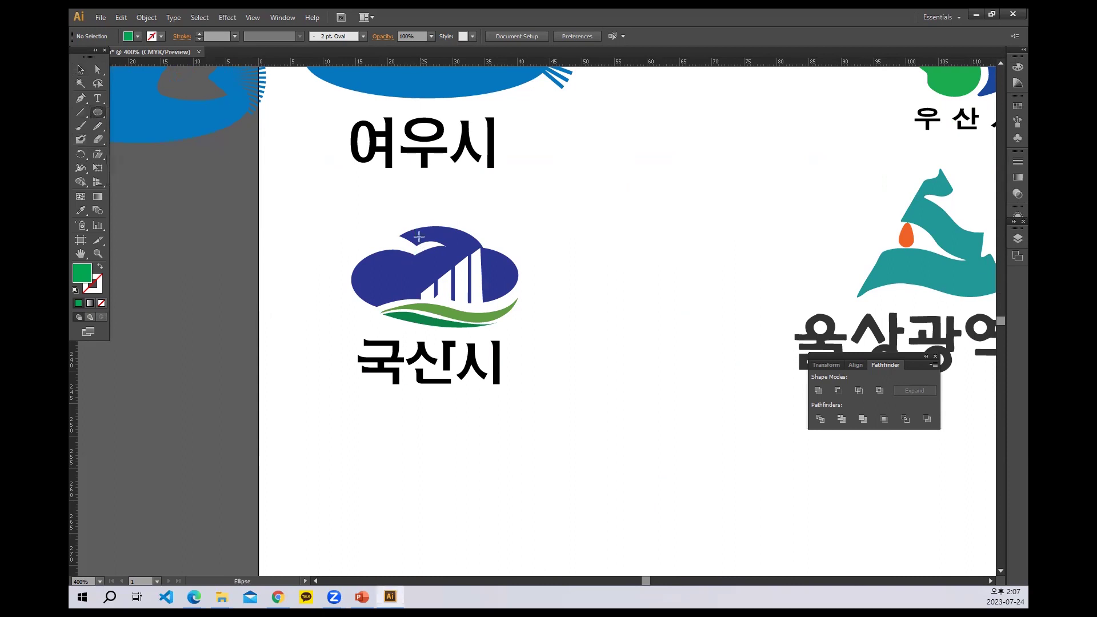
pyautogui.moveTo(387, 229); pyautogui.dragTo(489, 298)
pyautogui.click(81, 70)
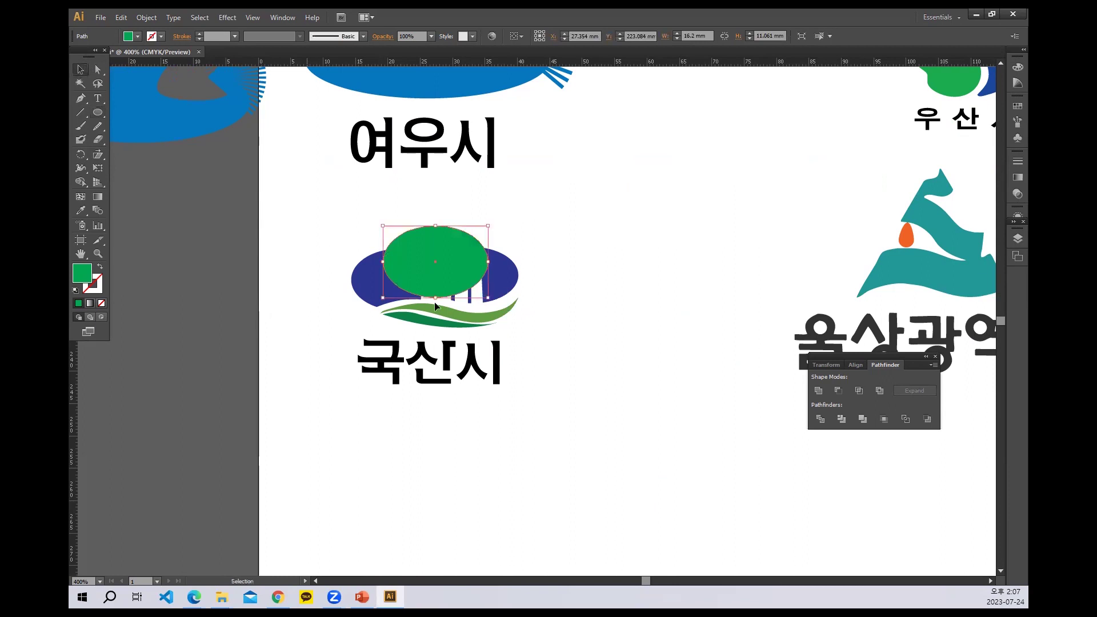
# Step: Arrange copies of the ellipse over the upper, left and right lobes of the 국산시 cloud
pyautogui.moveTo(437, 257); pyautogui.dragTo(264, 314)
pyautogui.hscroll(-3, 342, 400)
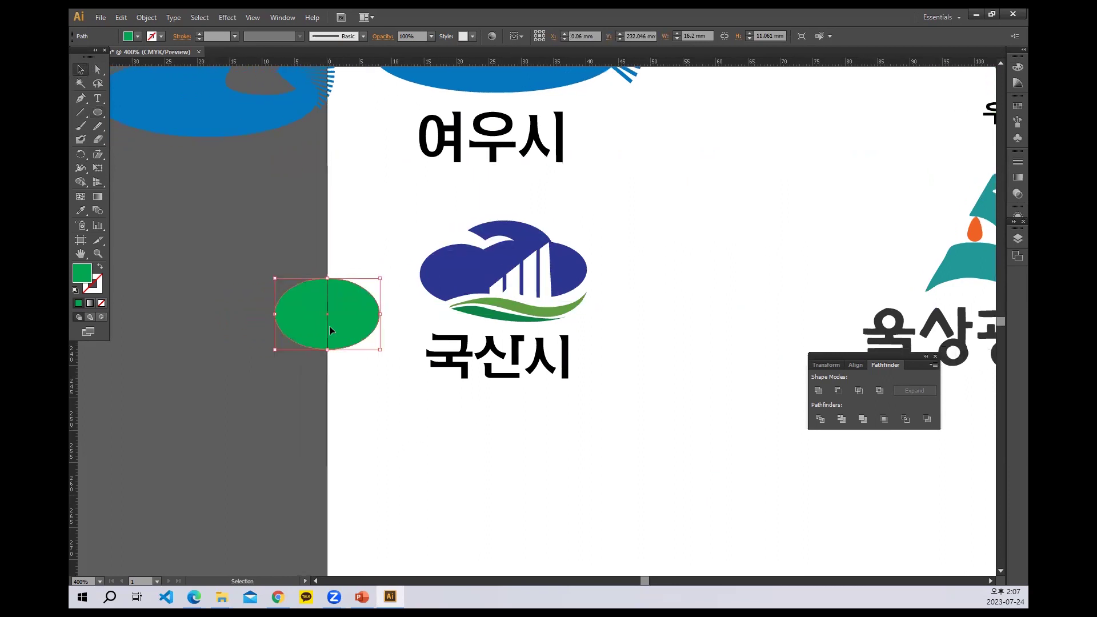
pyautogui.moveTo(326, 335); pyautogui.dragTo(540, 298)
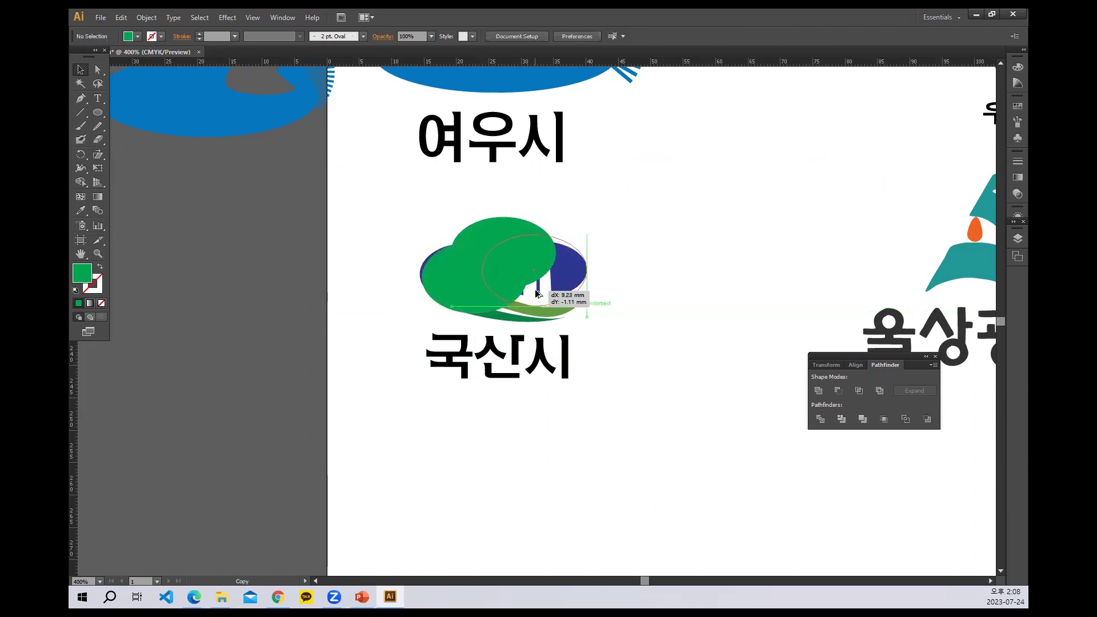
# Step: Move the three ellipses onto the pasteboard beside the artboard and unite them into one cloud shape
pyautogui.moveTo(600, 340); pyautogui.dragTo(400, 231)
pyautogui.moveTo(572, 275); pyautogui.dragTo(293, 397)
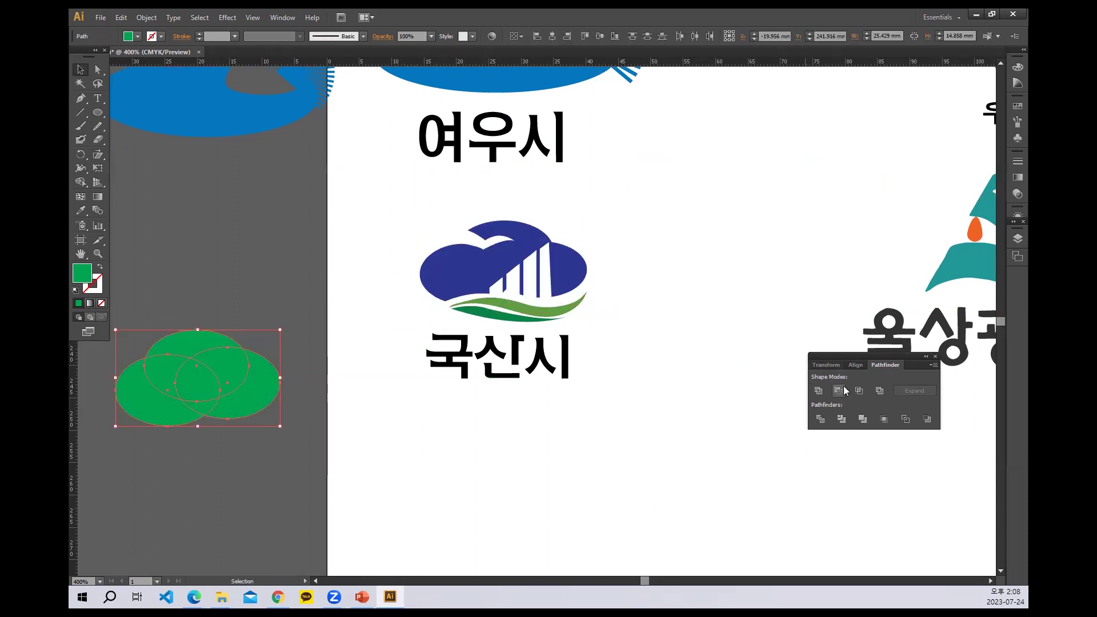
pyautogui.click(819, 391)
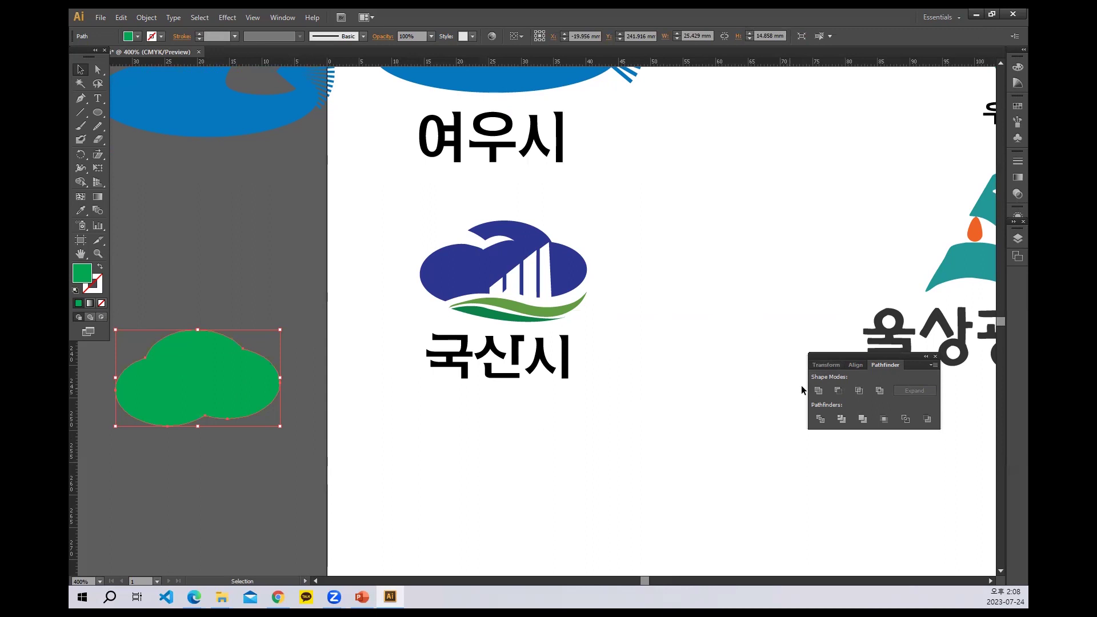
pyautogui.click(402, 425)
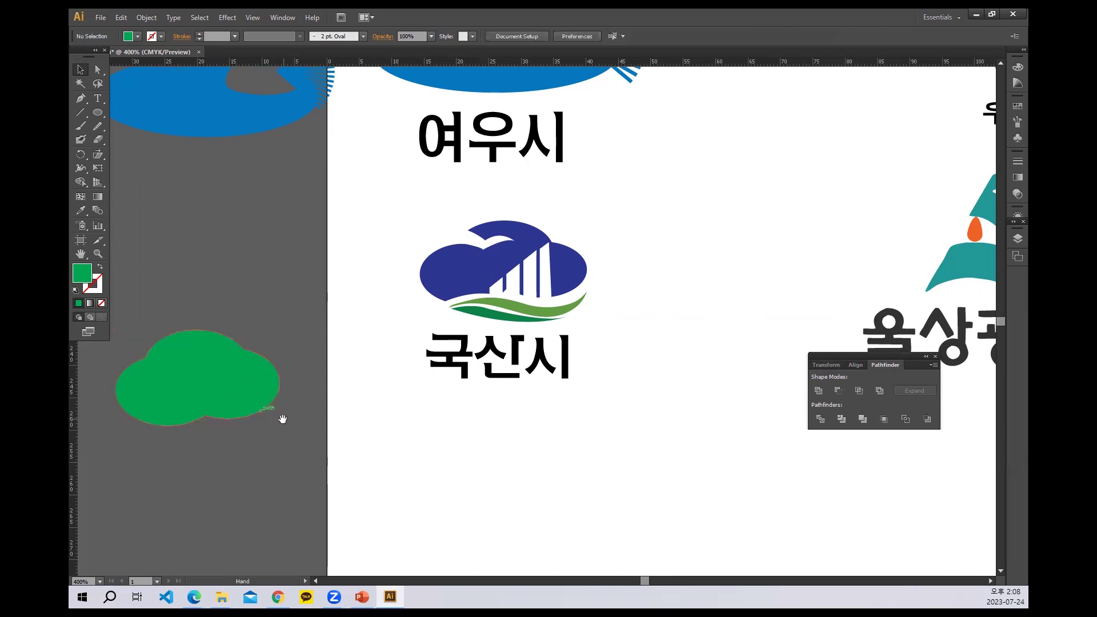
# Step: With a green stroke and no fill, draw a curved notch path about 12 by 3.6 mm across the cloud's upper-left edge using the Pen tool
pyautogui.hscroll(-3, 196, 244)
pyautogui.click(81, 99)
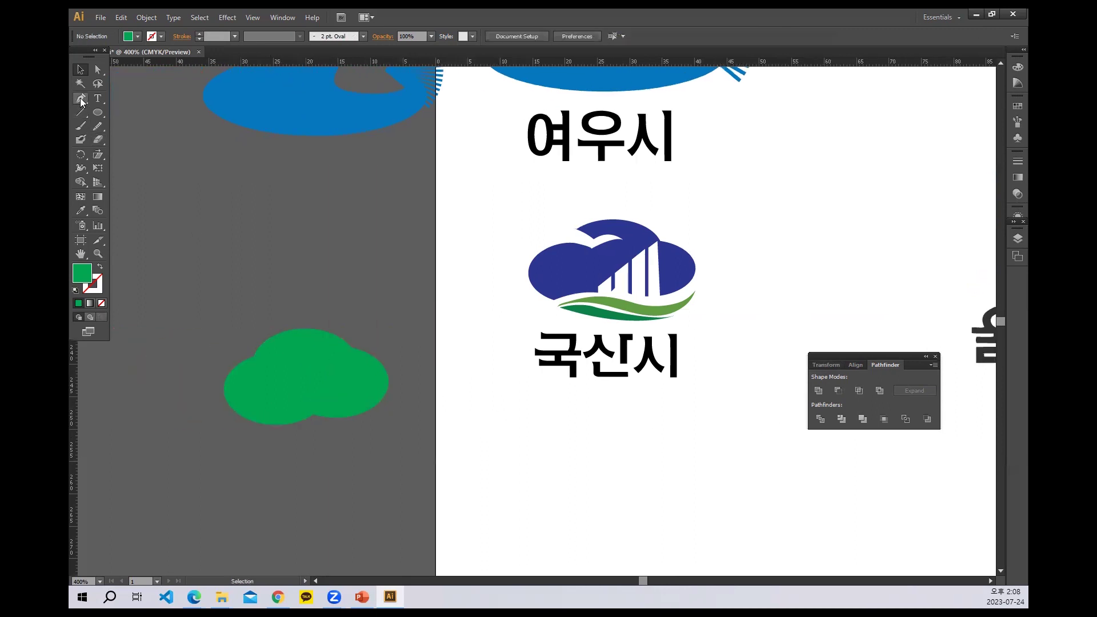
pyautogui.click(100, 267)
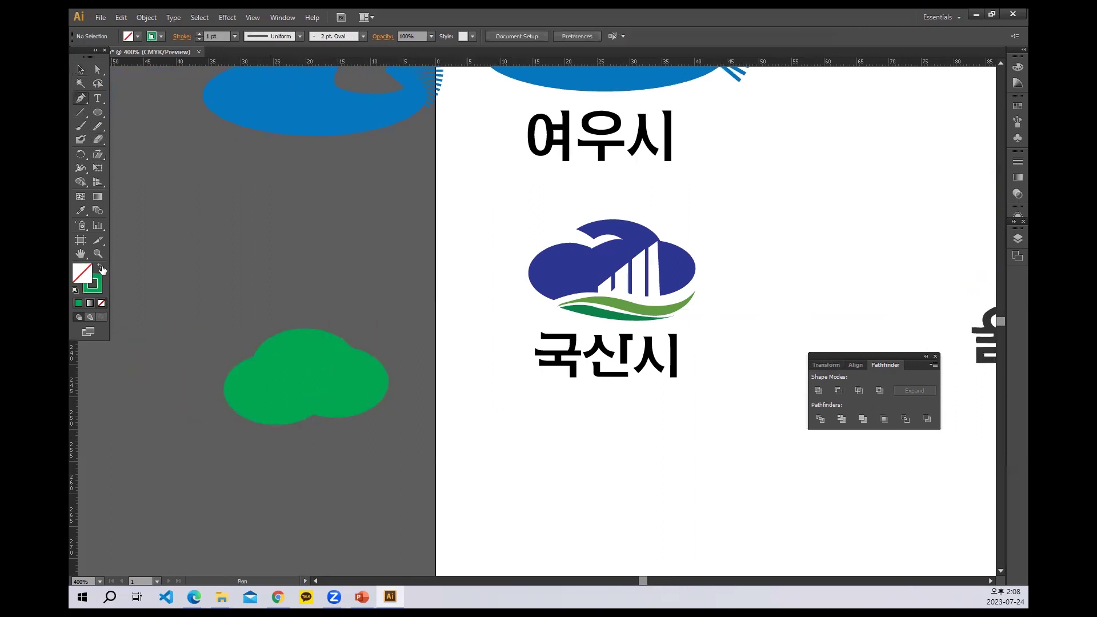
pyautogui.click(239, 331)
pyautogui.moveTo(279, 346); pyautogui.dragTo(279, 353)
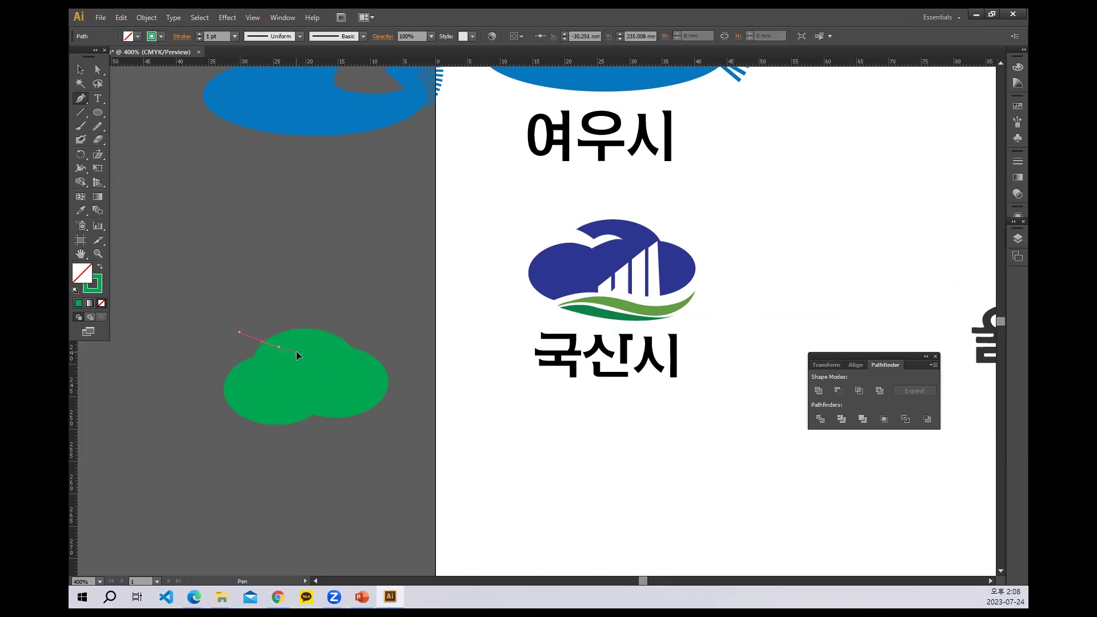
pyautogui.click(278, 347)
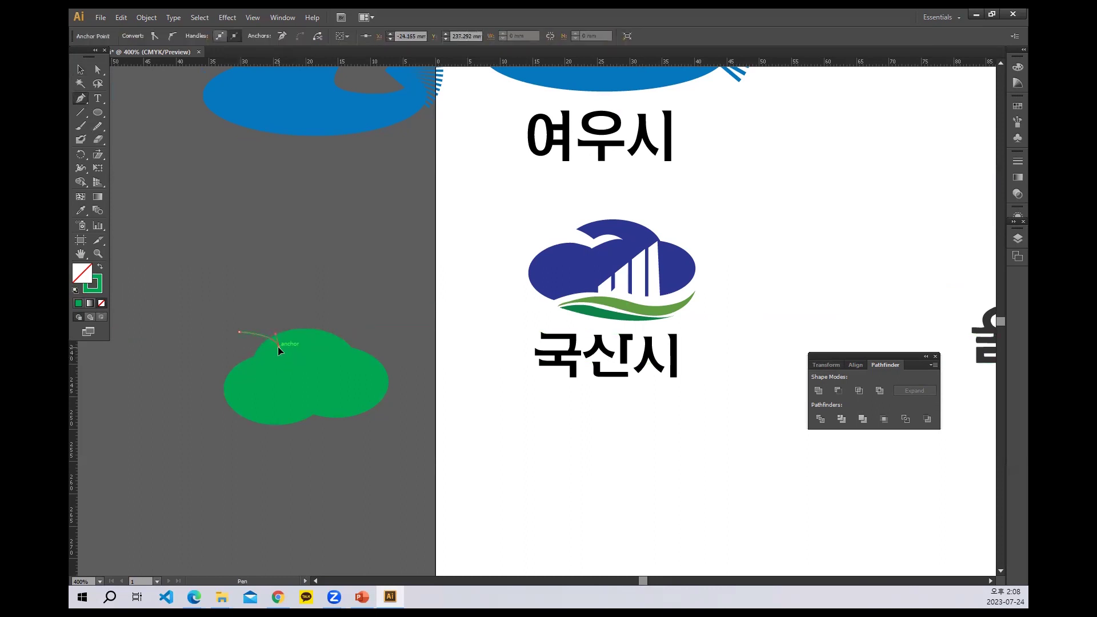
pyautogui.moveTo(279, 347); pyautogui.dragTo(234, 352)
pyautogui.click(80, 70)
pyautogui.click(212, 293)
pyautogui.moveTo(243, 351); pyautogui.dragTo(244, 352)
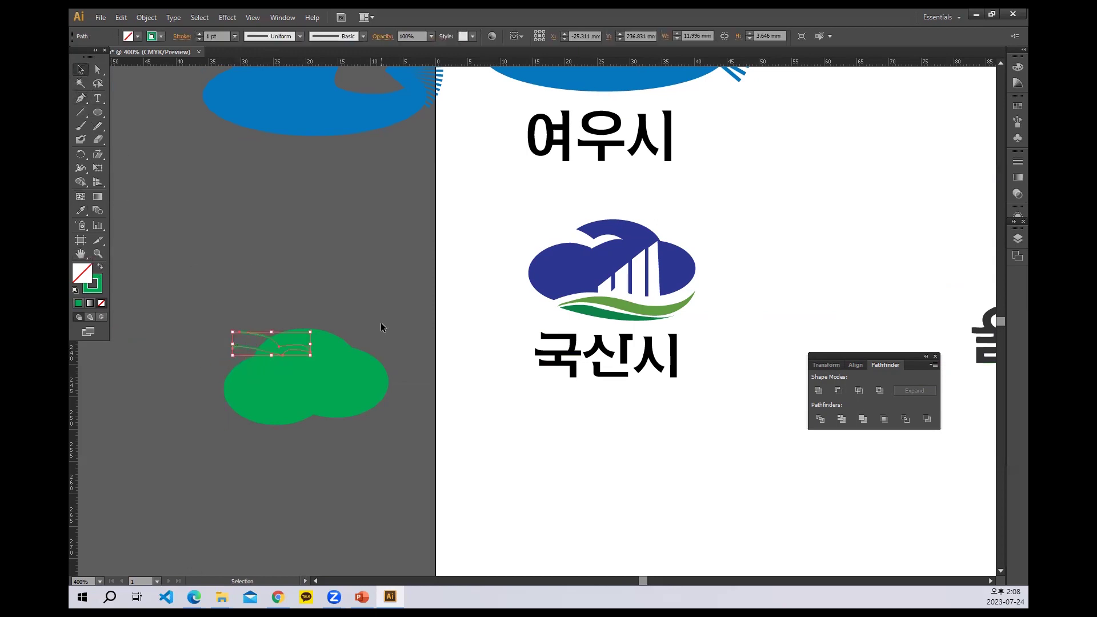
pyautogui.click(431, 446)
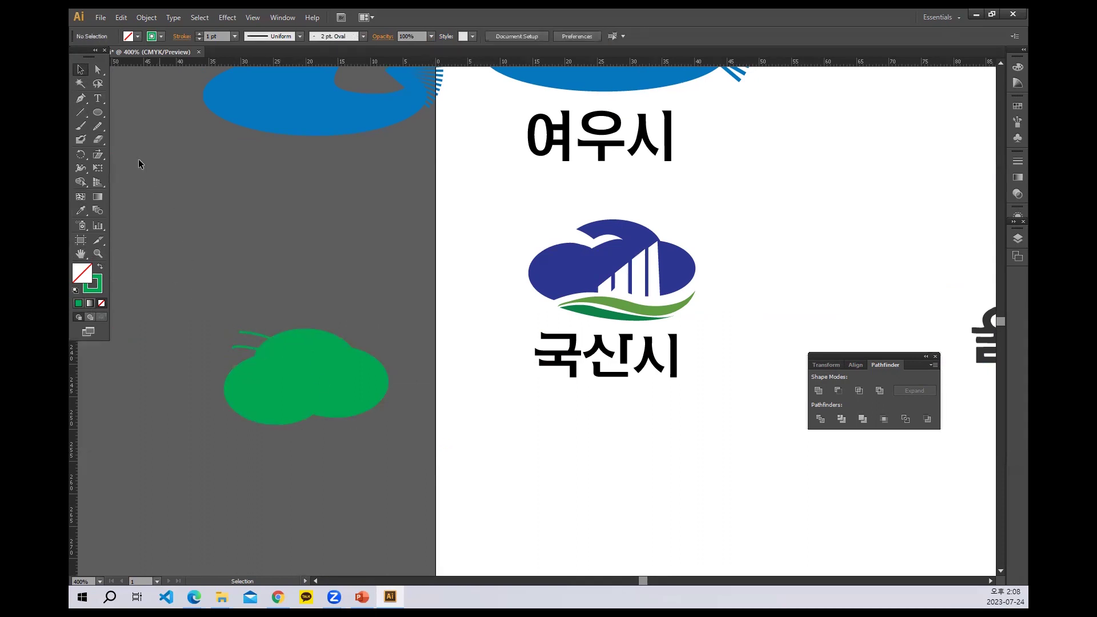
# Step: Draw a Pen arc about 13.7 by 3.7 mm across the cloud's lower-left edge
pyautogui.click(80, 98)
pyautogui.click(233, 331)
pyautogui.click(232, 428)
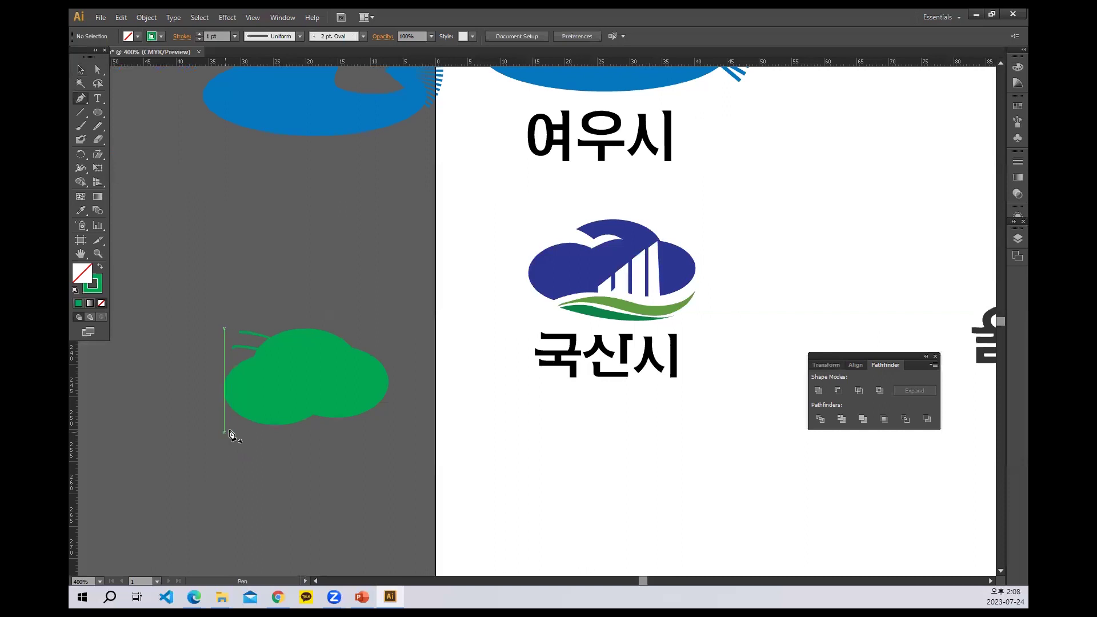
pyautogui.moveTo(232, 429); pyautogui.dragTo(366, 460)
pyautogui.hotkey('ctrl', 'z')
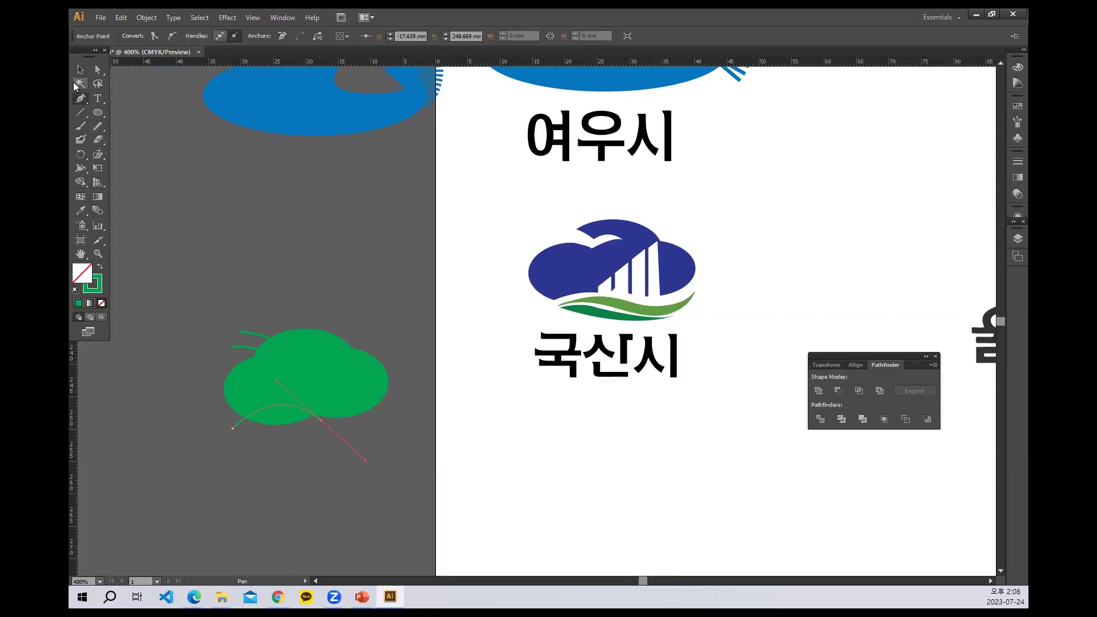
pyautogui.click(80, 70)
pyautogui.click(308, 487)
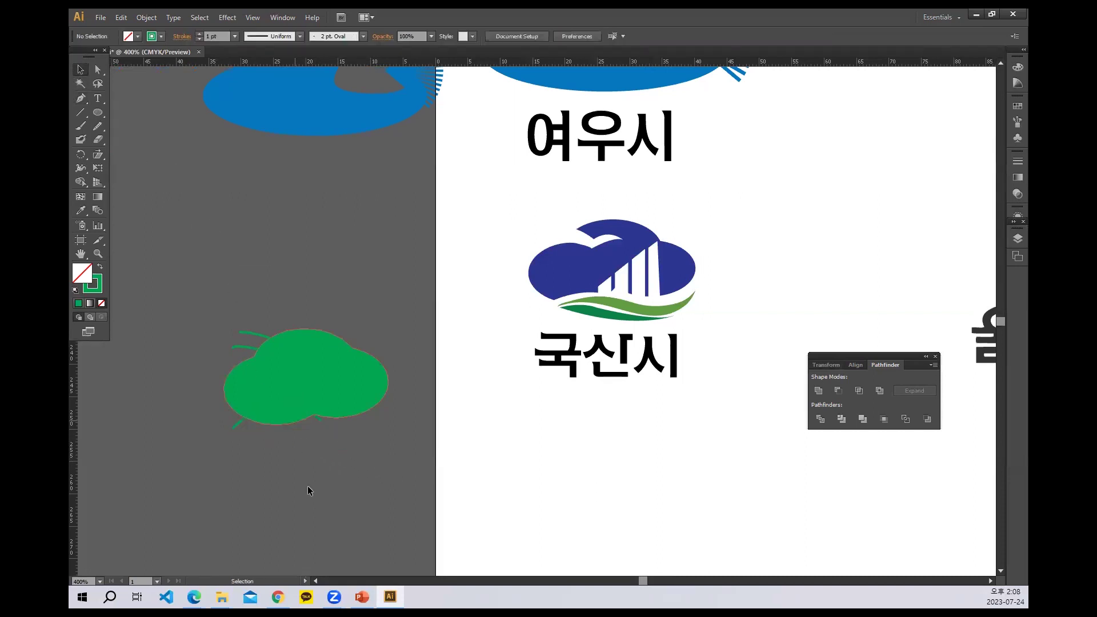
# Step: Select the cloud with its curved paths and split it along them with Pathfinder Divide
pyautogui.click(321, 422)
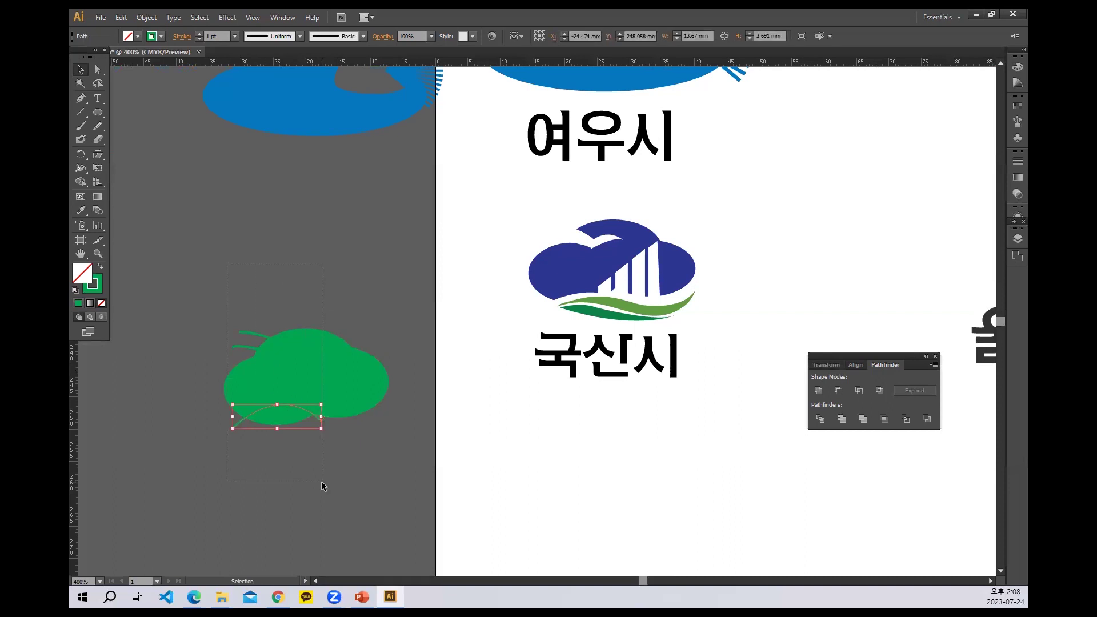
pyautogui.moveTo(321, 481); pyautogui.dragTo(322, 482)
pyautogui.click(820, 420)
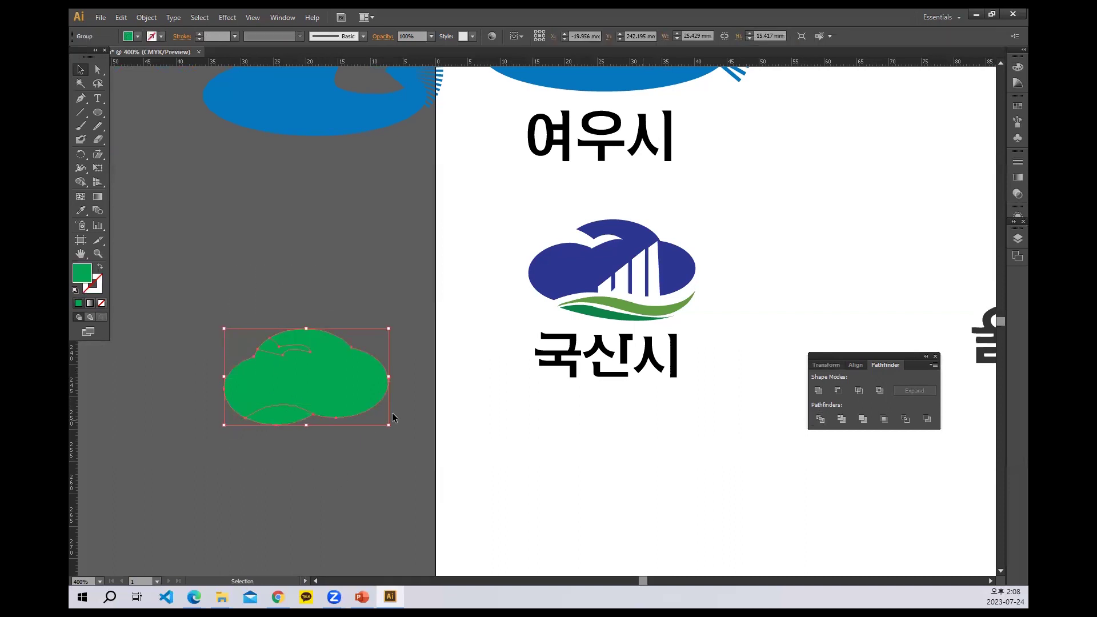
# Step: Ungroup the divided cloud and delete the upper-left notch and the piece below the lower arc
pyautogui.rightClick(343, 397)
pyautogui.click(387, 464)
pyautogui.click(370, 435)
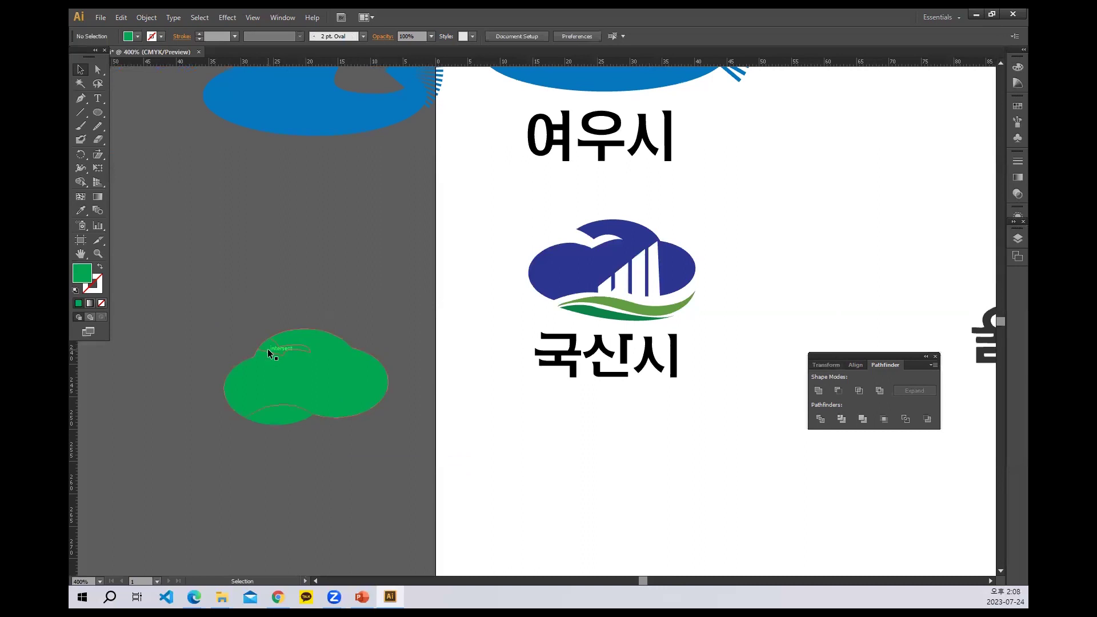
pyautogui.click(269, 418)
pyautogui.press('Delete')
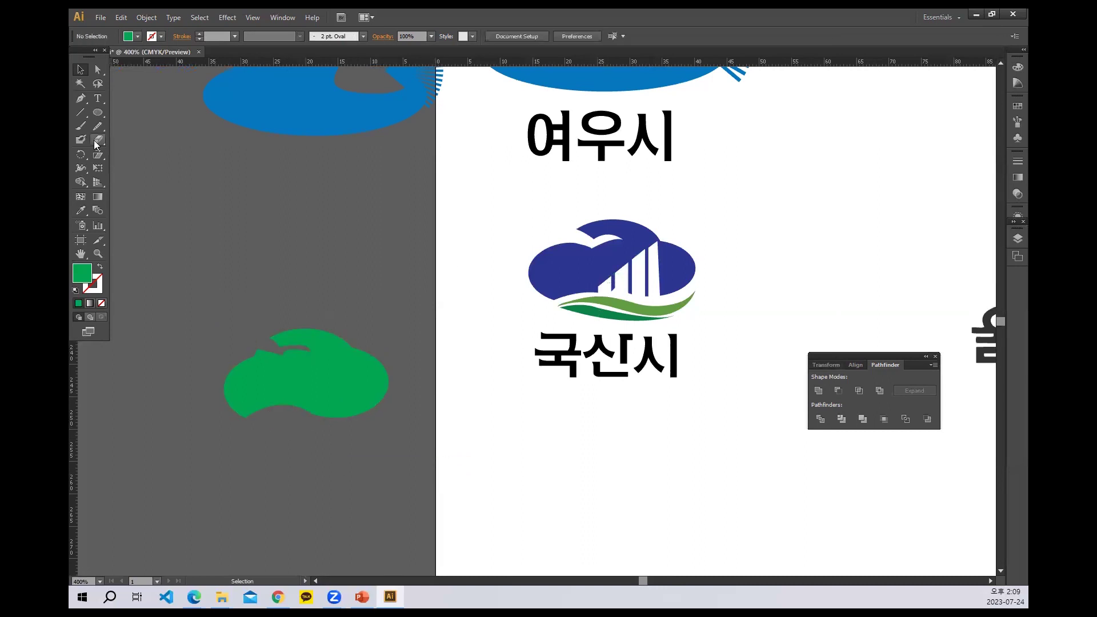
# Step: Draw a narrow green vertical rectangle about 1.9 by 13.3 mm above the cloud
pyautogui.moveTo(98, 113); pyautogui.dragTo(120, 113)
pyautogui.moveTo(212, 205); pyautogui.dragTo(223, 290)
pyautogui.click(80, 69)
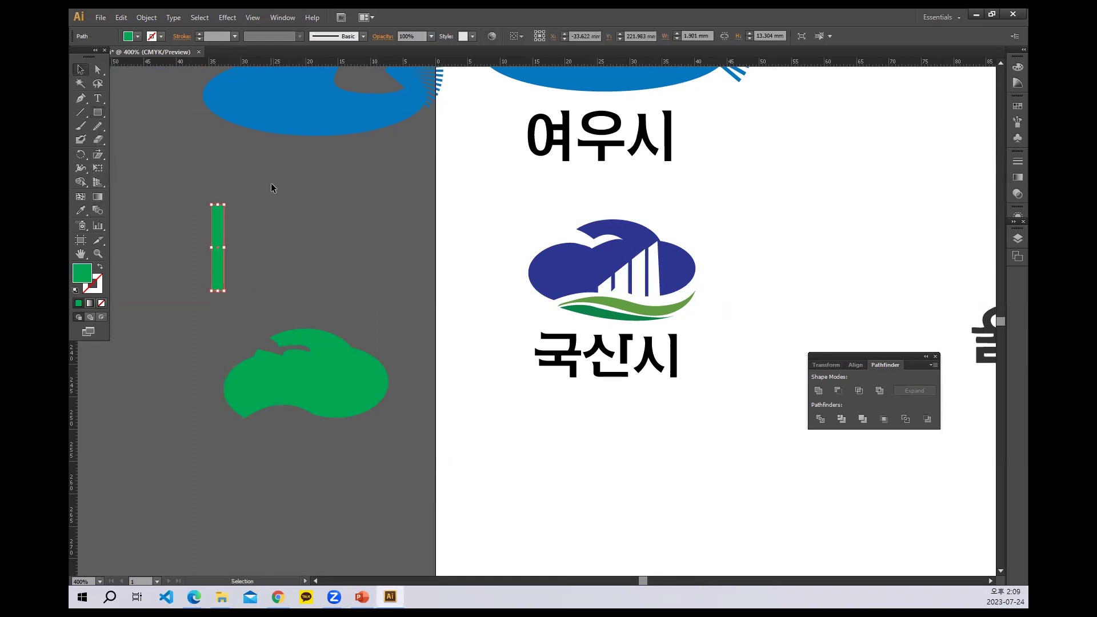
pyautogui.click(272, 186)
# Step: Copy the bar about 2.8 mm to the right and repeat the copy to make a row of four bars
pyautogui.moveTo(220, 247); pyautogui.dragTo(239, 248)
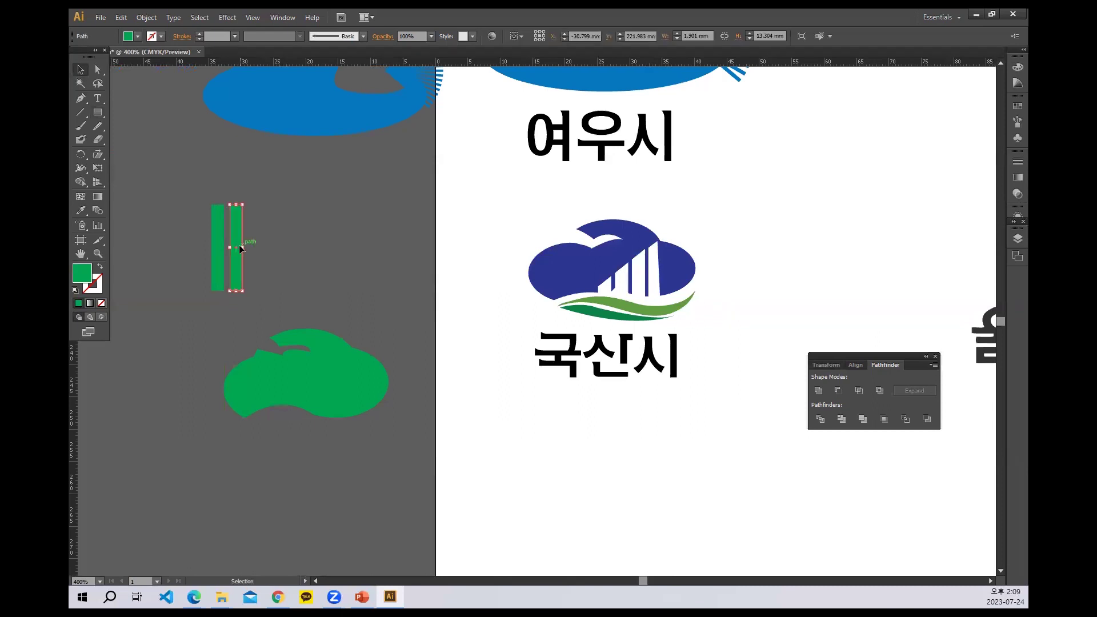
pyautogui.hotkey('ctrl', 'd')
pyautogui.hotkey('ctrl', 'd')
pyautogui.click(350, 203)
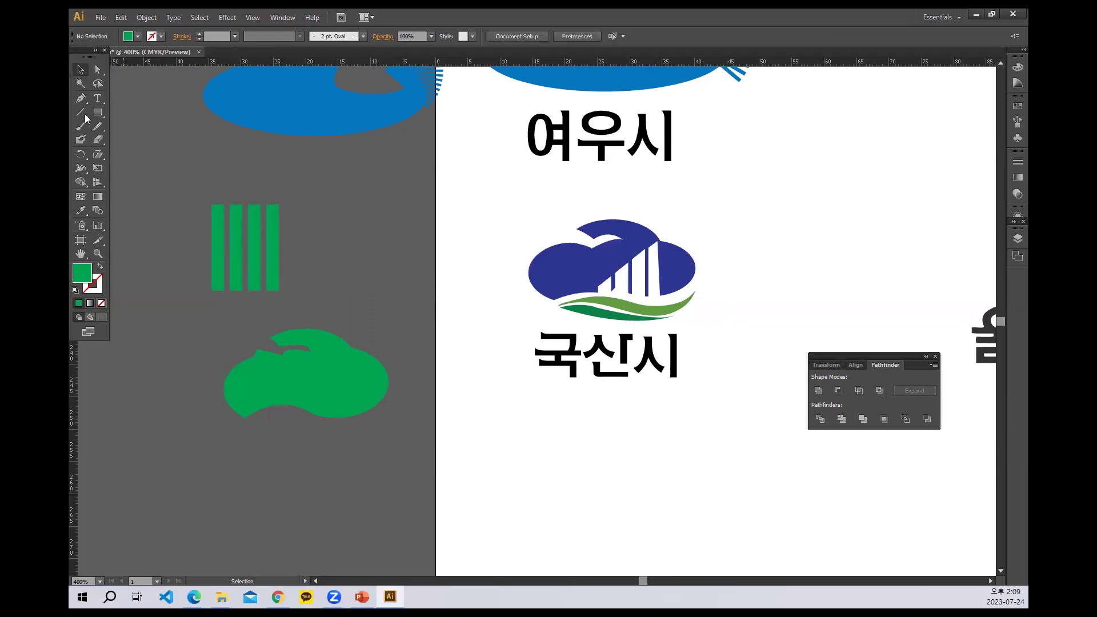
# Step: Draw a slanted line rising to the right across the upper part of the four bars
pyautogui.click(80, 112)
pyautogui.moveTo(295, 203); pyautogui.dragTo(177, 259)
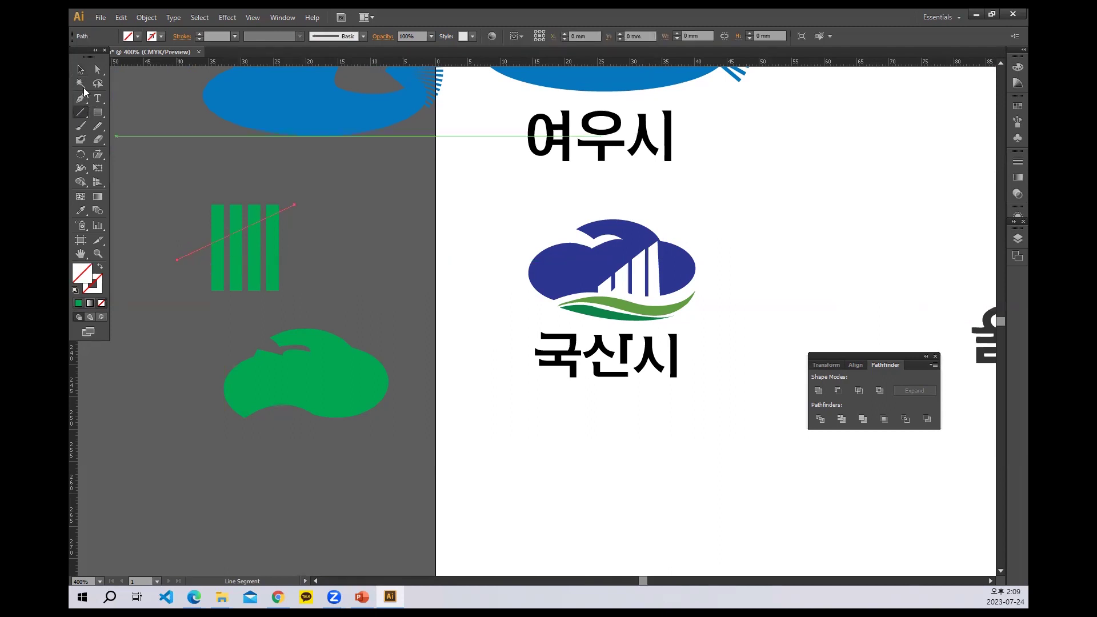
# Step: Divide the four green bars along the slanted line with the Pathfinder
pyautogui.click(80, 69)
pyautogui.moveTo(181, 173); pyautogui.dragTo(342, 289)
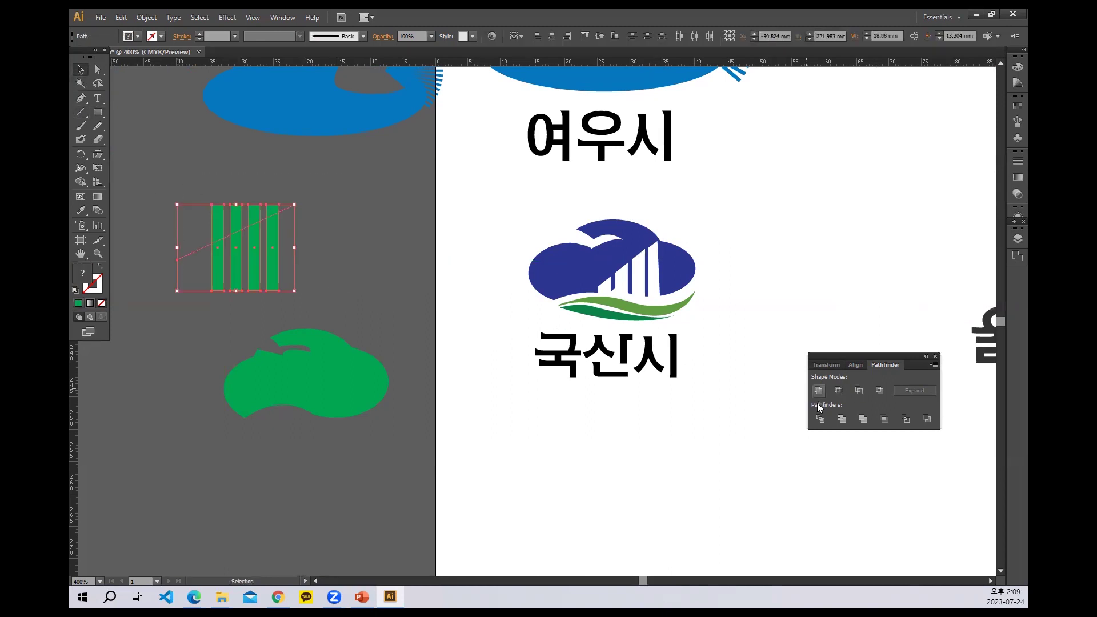
pyautogui.click(820, 418)
# Step: Ungroup the divided bars and delete the pieces above the slanted cut
pyautogui.rightClick(271, 263)
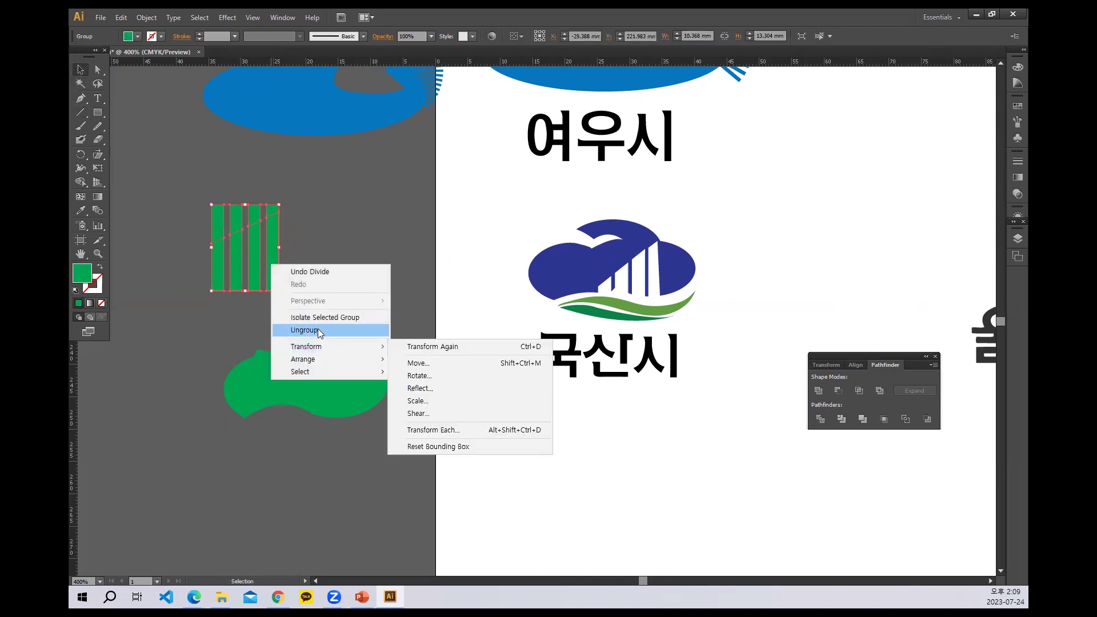
pyautogui.click(323, 326)
pyautogui.click(181, 195)
pyautogui.moveTo(275, 215); pyautogui.dragTo(277, 216)
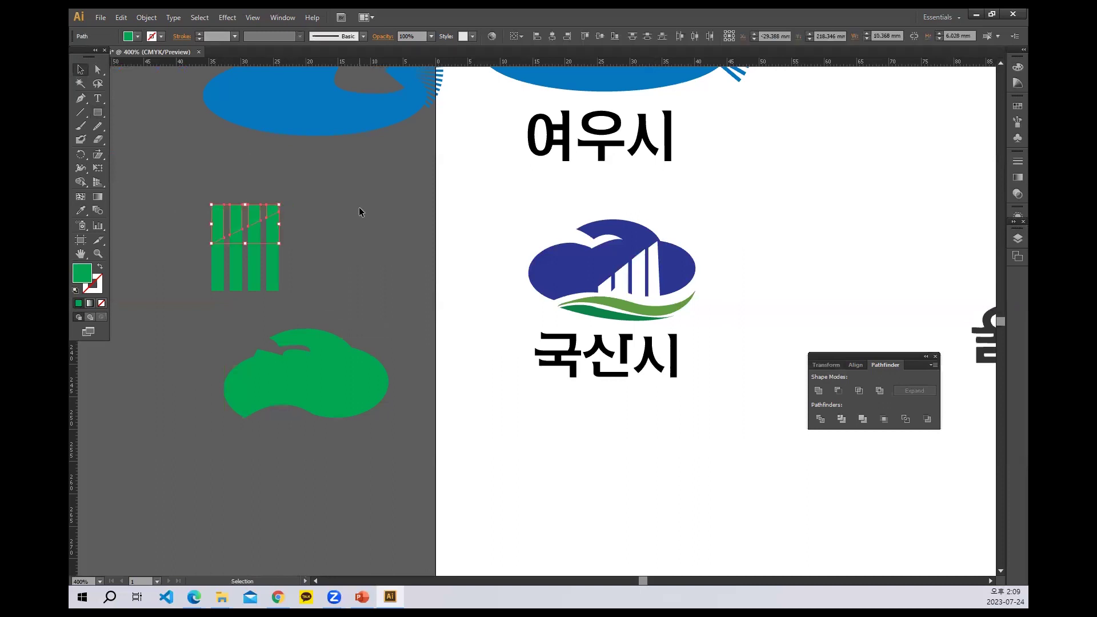
pyautogui.press('Delete')
# Step: Move the slanted-topped bars onto the lower middle of the green cloud and subtract them from it with Minus Front
pyautogui.moveTo(287, 282); pyautogui.dragTo(341, 417)
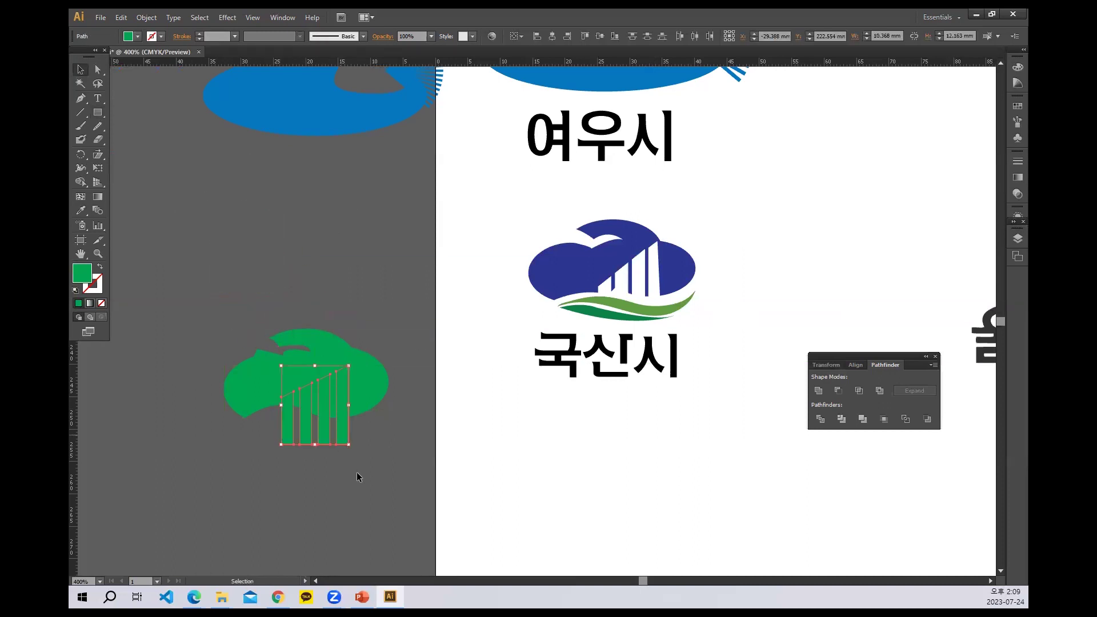
pyautogui.moveTo(401, 467); pyautogui.dragTo(222, 347)
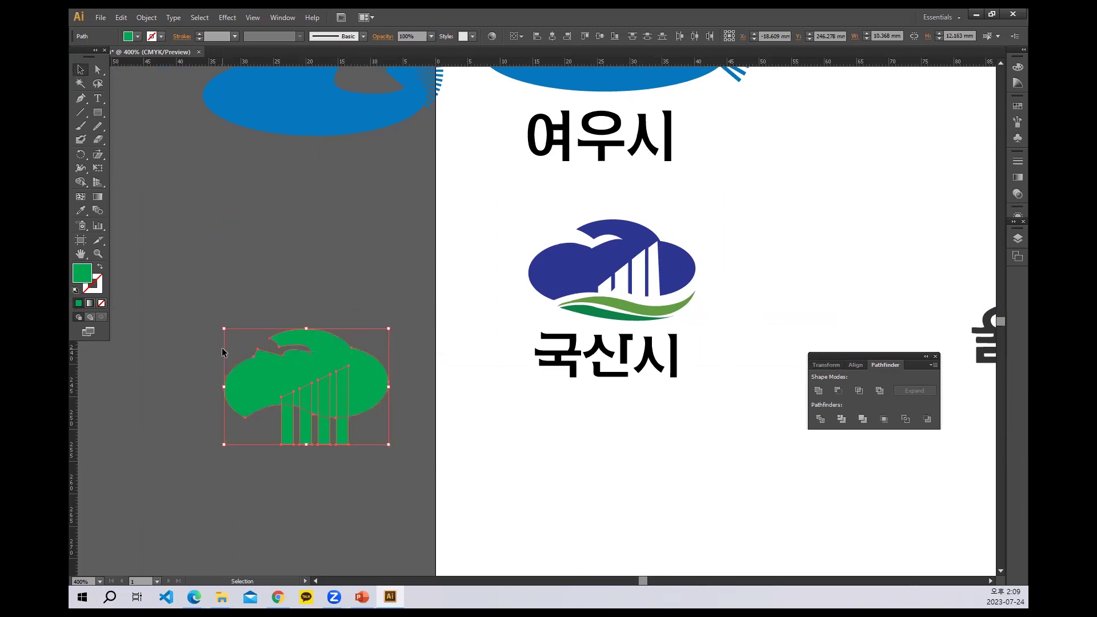
pyautogui.click(846, 394)
pyautogui.click(309, 466)
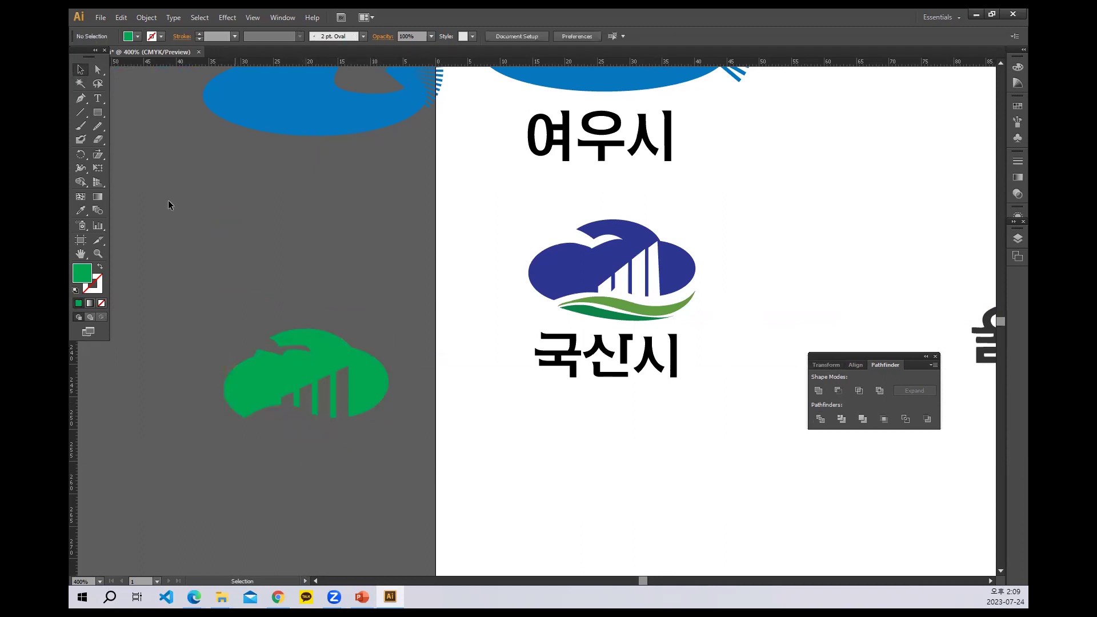
# Step: Draw a green circle about 20.5 mm in diameter beside the red JANJAEJU CITY emblem
pyautogui.click(81, 98)
pyautogui.click(88, 69)
pyautogui.moveTo(629, 371); pyautogui.dragTo(527, 365)
pyautogui.moveTo(688, 384); pyautogui.dragTo(440, 365)
pyautogui.moveTo(650, 339); pyautogui.dragTo(435, 380)
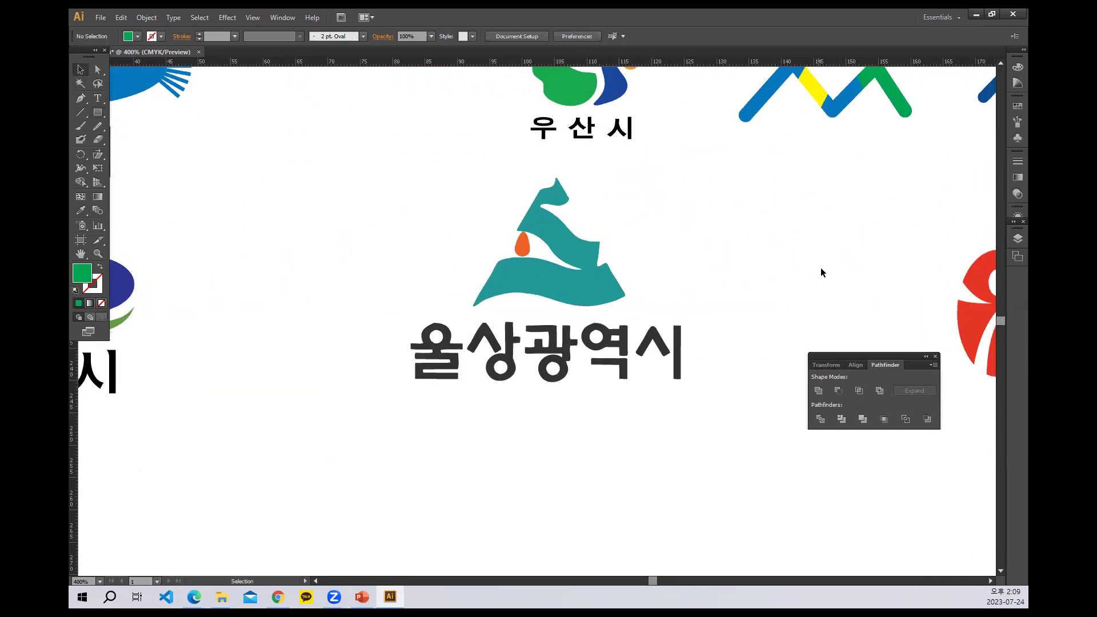
pyautogui.moveTo(820, 273); pyautogui.dragTo(375, 304)
pyautogui.moveTo(505, 305); pyautogui.dragTo(385, 273)
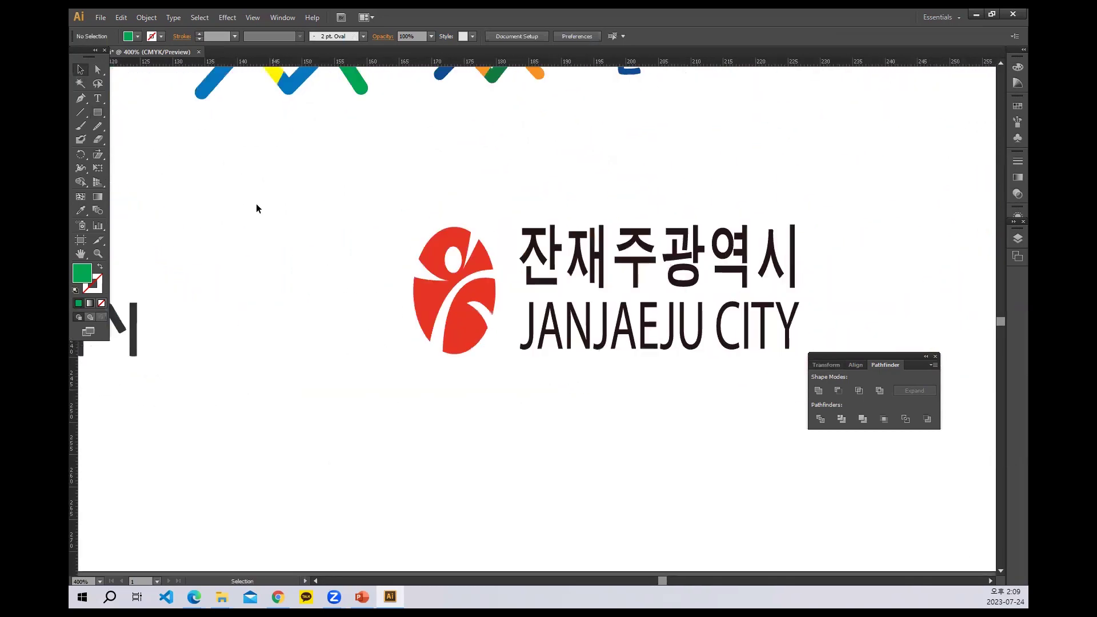
pyautogui.click(98, 113)
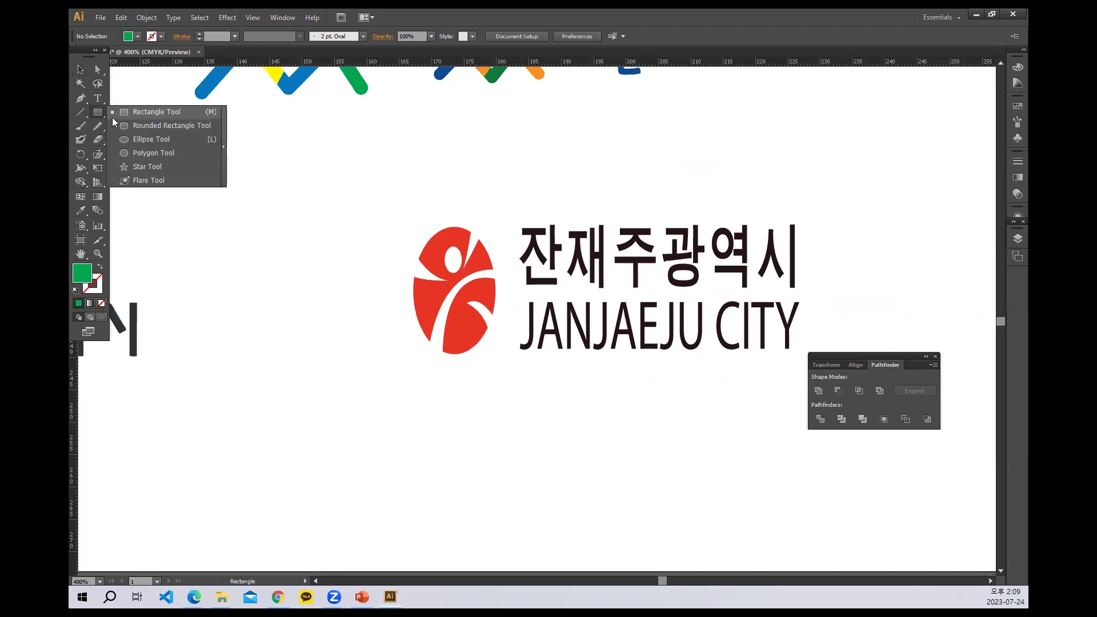
pyautogui.click(132, 139)
pyautogui.moveTo(238, 250); pyautogui.dragTo(359, 383)
# Step: Draw a pointed wedge with the Pen tool, reaching from outside into the green circle's upper-left edge
pyautogui.press('p')
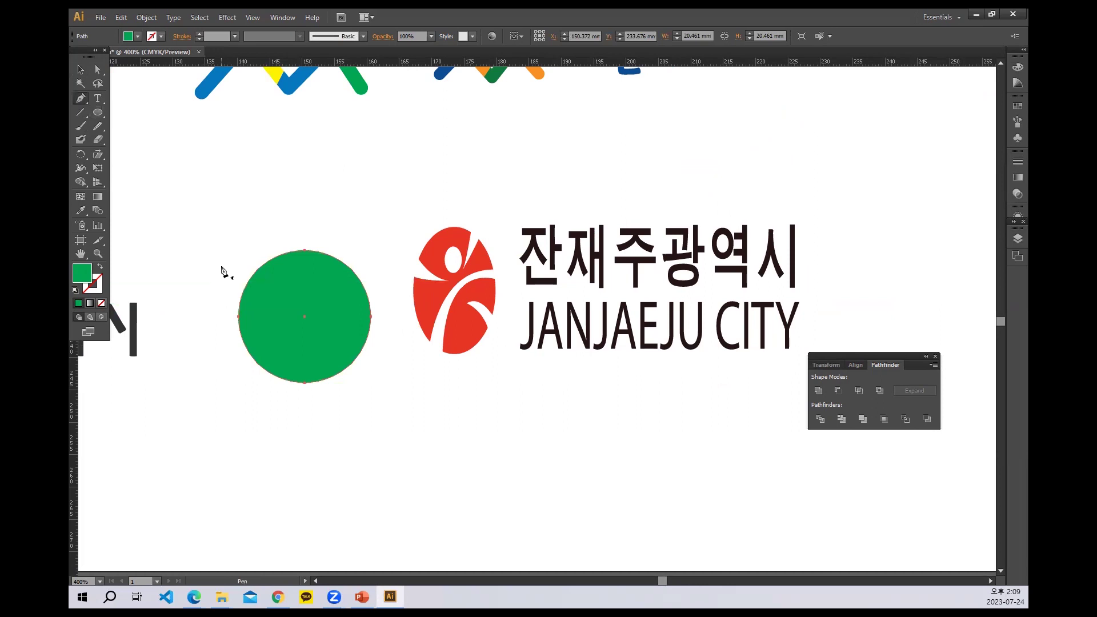
pyautogui.click(221, 264)
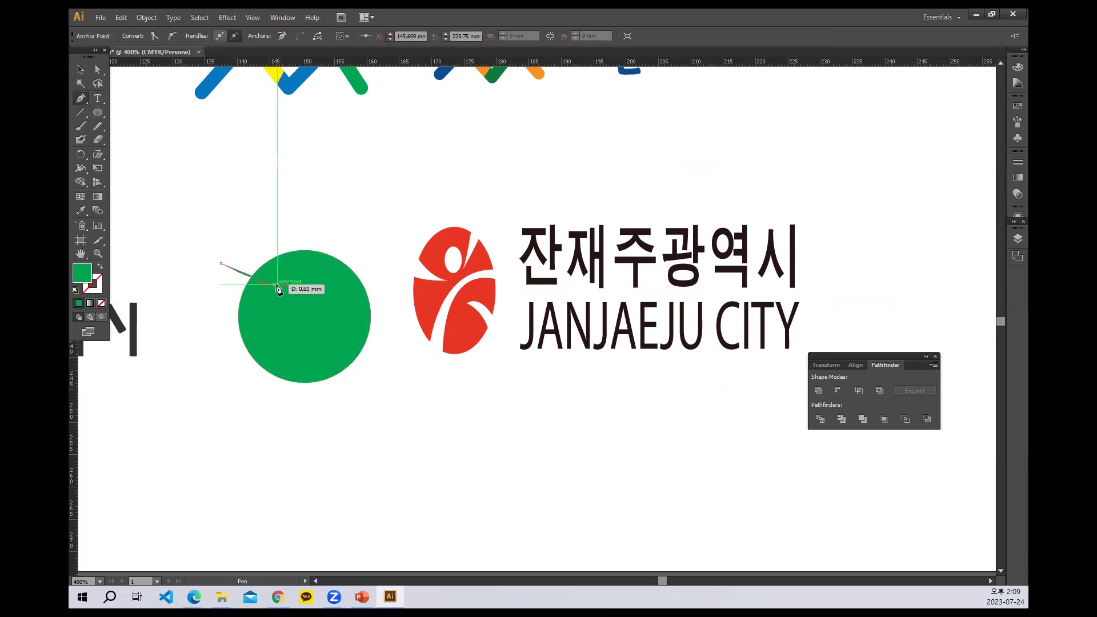
pyautogui.click(278, 288)
pyautogui.moveTo(260, 255); pyautogui.dragTo(254, 220)
pyautogui.click(222, 263)
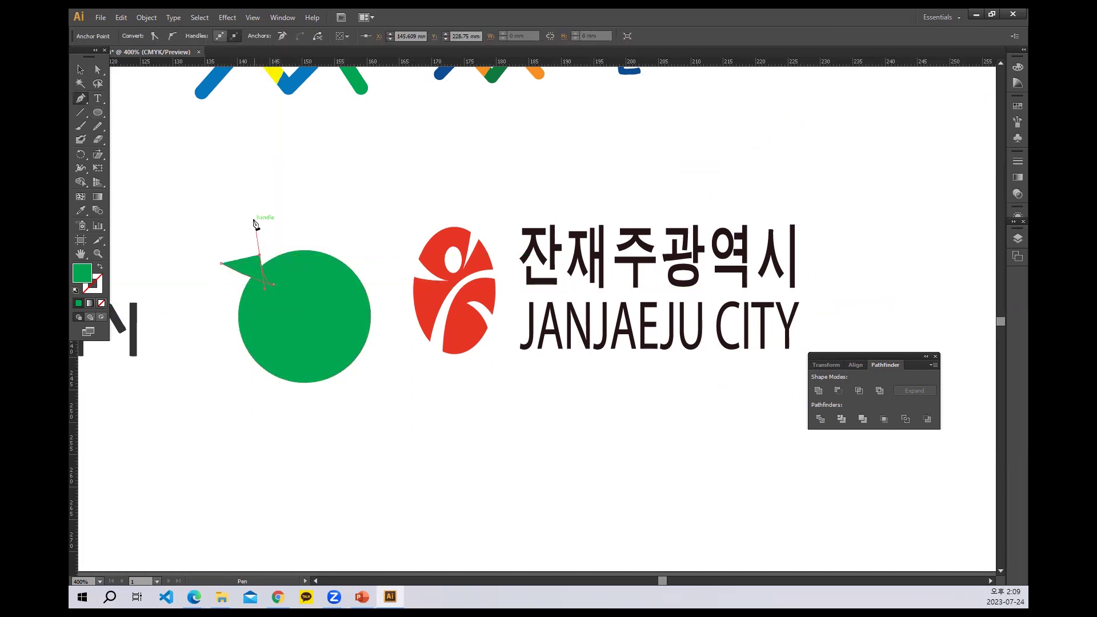
# Step: Draw a narrow triangular wedge with the Pen tool across the circle's upper-right edge, pointing towards its centre
pyautogui.click(340, 239)
pyautogui.moveTo(319, 296); pyautogui.dragTo(359, 267)
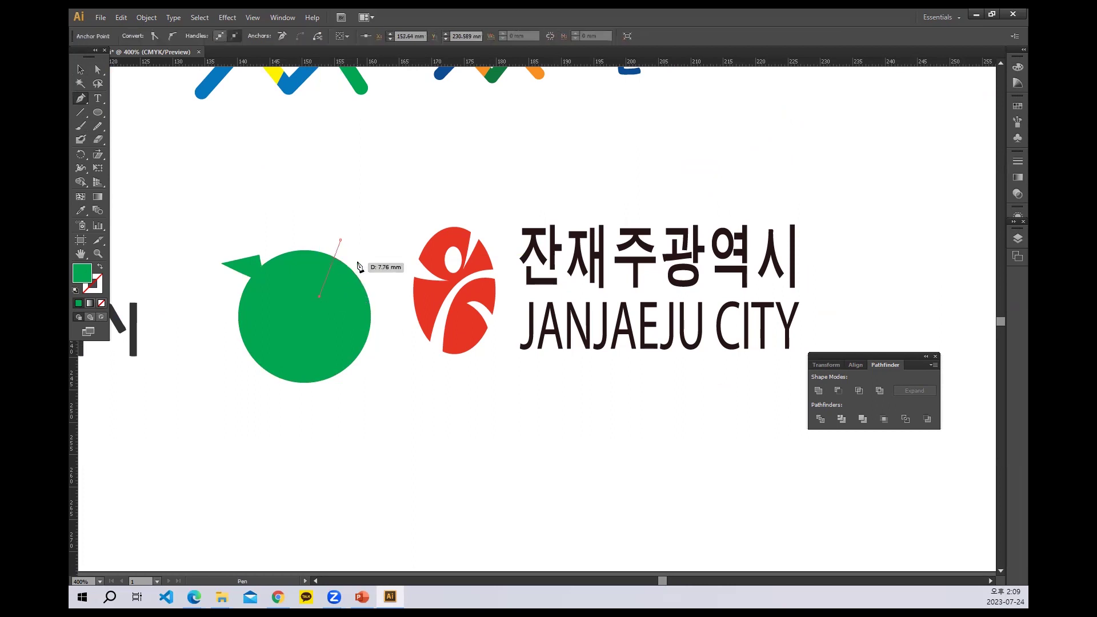
pyautogui.click(340, 240)
pyautogui.keyDown('ctrl'); pyautogui.click(375, 372); pyautogui.keyUp('ctrl')
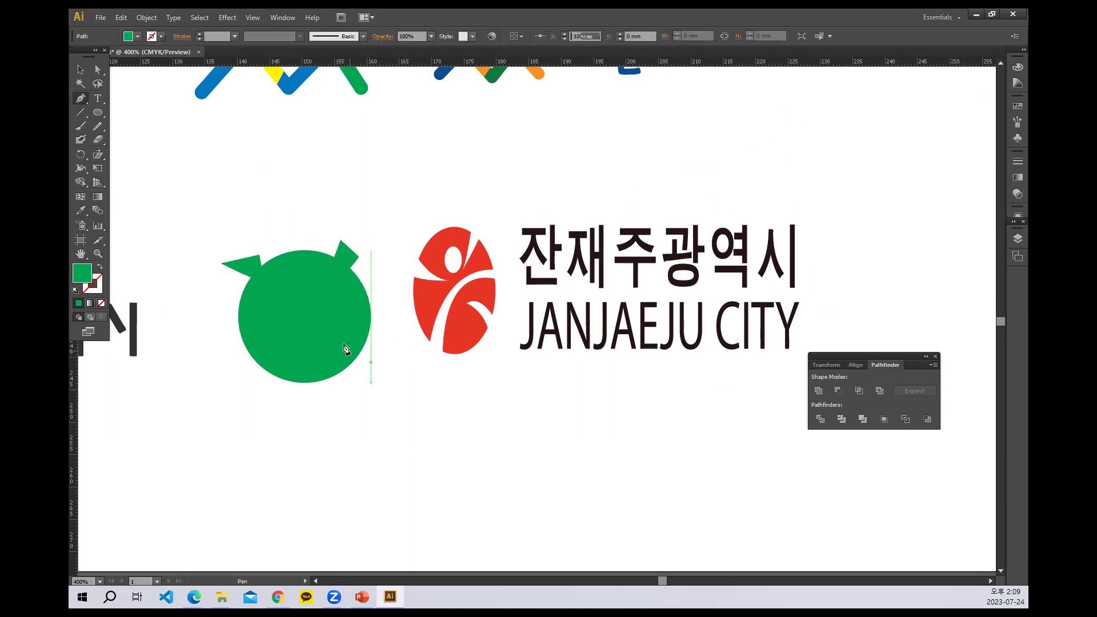
# Step: Draw a curved wedge with the Pen tool across the circle's lower-right edge
pyautogui.click(334, 329)
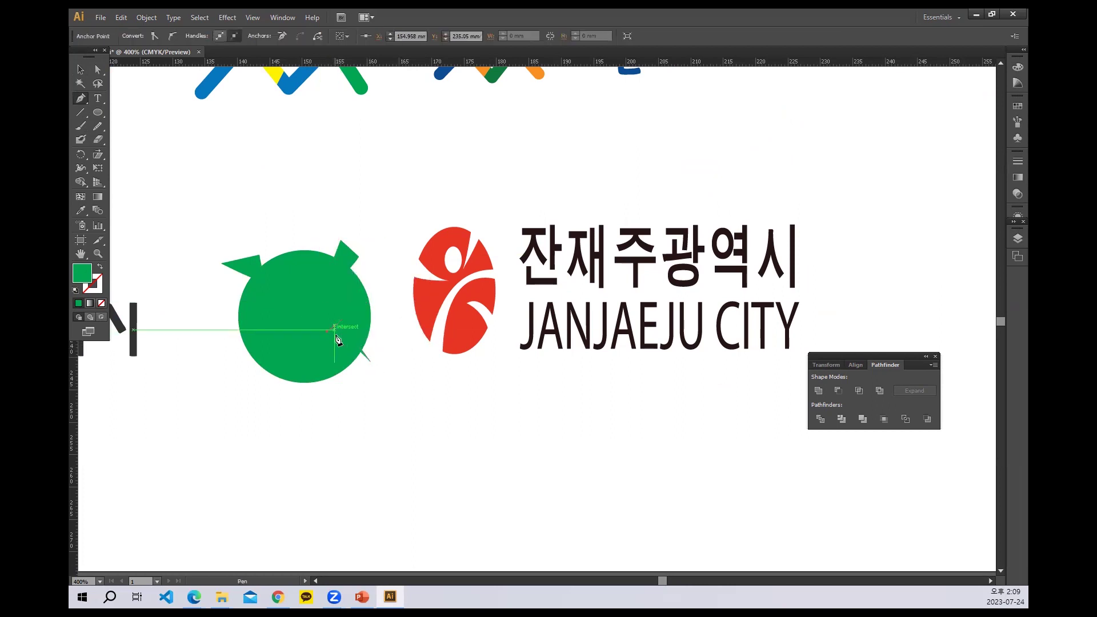
pyautogui.click(371, 362)
pyautogui.moveTo(334, 330); pyautogui.dragTo(333, 333)
pyautogui.click(334, 326)
pyautogui.moveTo(349, 386); pyautogui.dragTo(342, 412)
pyautogui.keyDown('ctrl'); pyautogui.click(264, 416); pyautogui.keyUp('ctrl')
# Step: Draw a curved tapering band with the Pen tool, sweeping across the circle from below its lower left to beyond its right edge
pyautogui.click(247, 392)
pyautogui.moveTo(391, 280)
pyautogui.mouseDown()
pyautogui.moveTo(401, 298)
pyautogui.moveTo(466, 314)
pyautogui.moveTo(387, 292)
pyautogui.mouseUp()
pyautogui.moveTo(274, 391); pyautogui.dragTo(274, 461)
pyautogui.hotkey('ctrl', 'z')
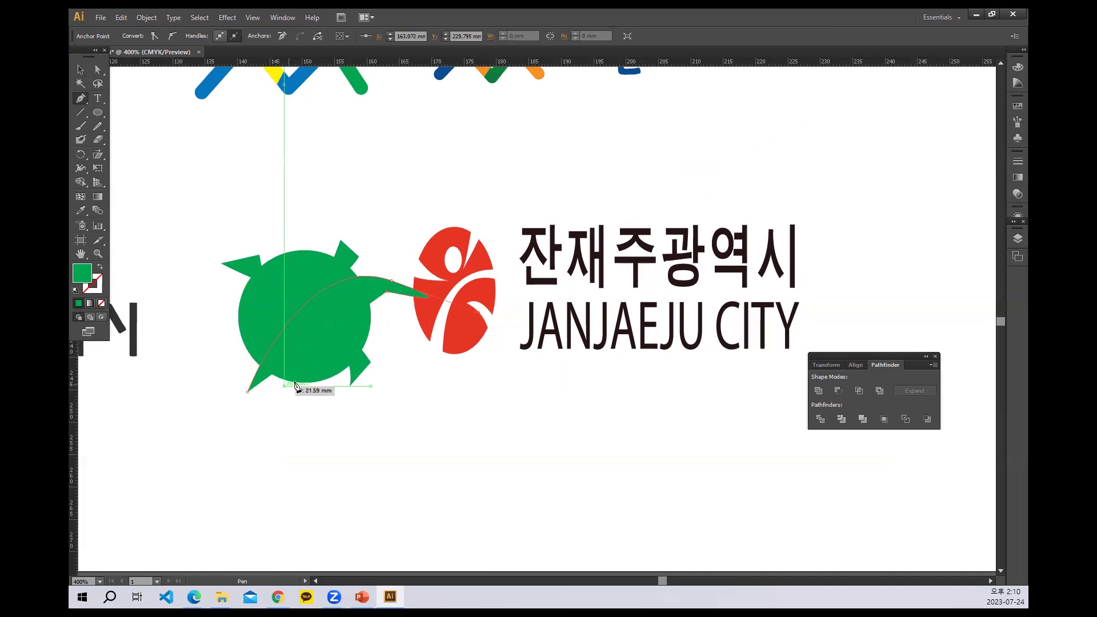
pyautogui.moveTo(330, 309); pyautogui.dragTo(329, 321)
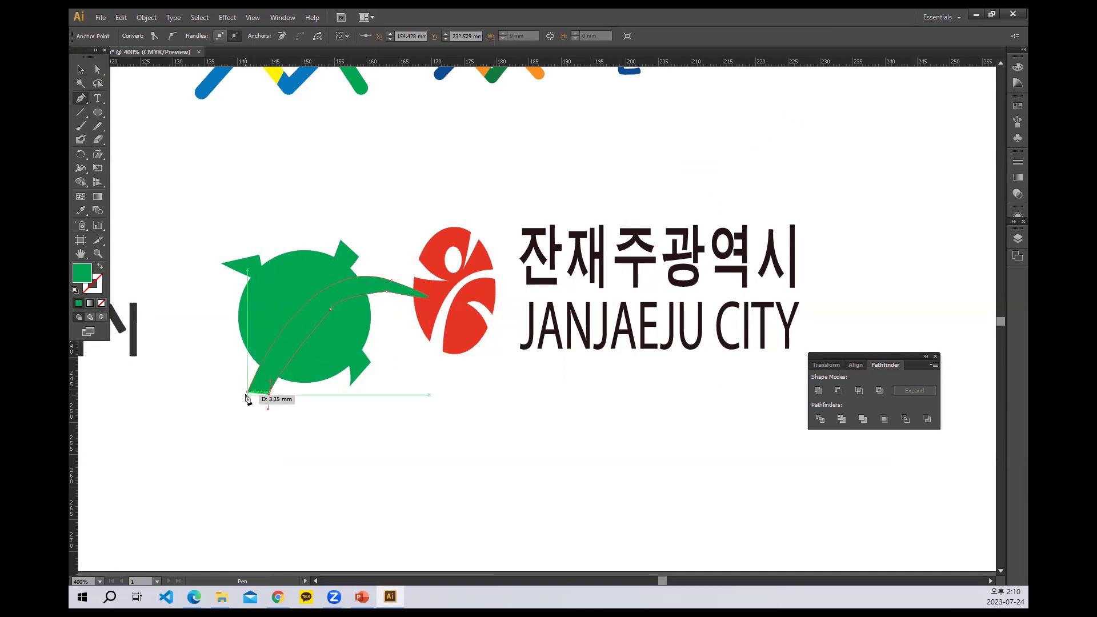
pyautogui.moveTo(247, 392); pyautogui.dragTo(248, 395)
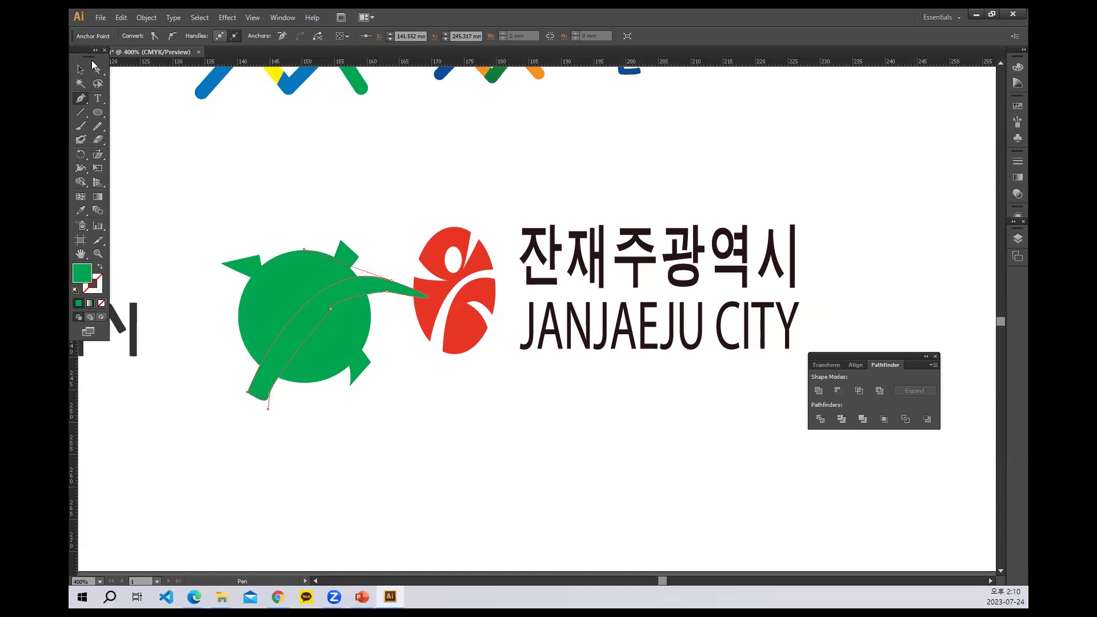
pyautogui.click(81, 71)
pyautogui.press('Return')
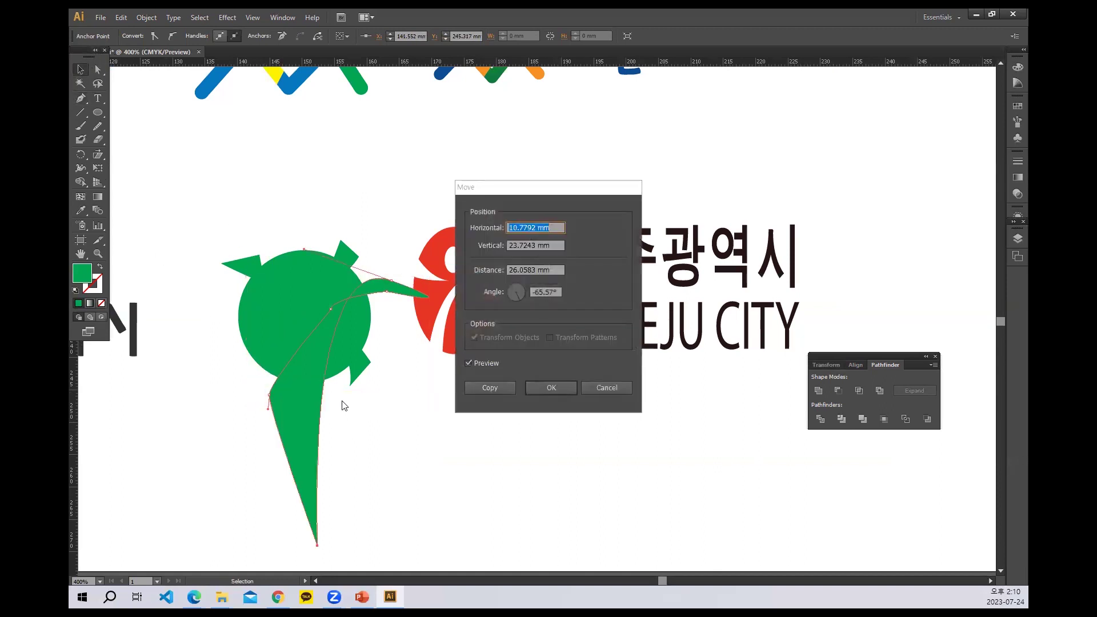
pyautogui.click(615, 386)
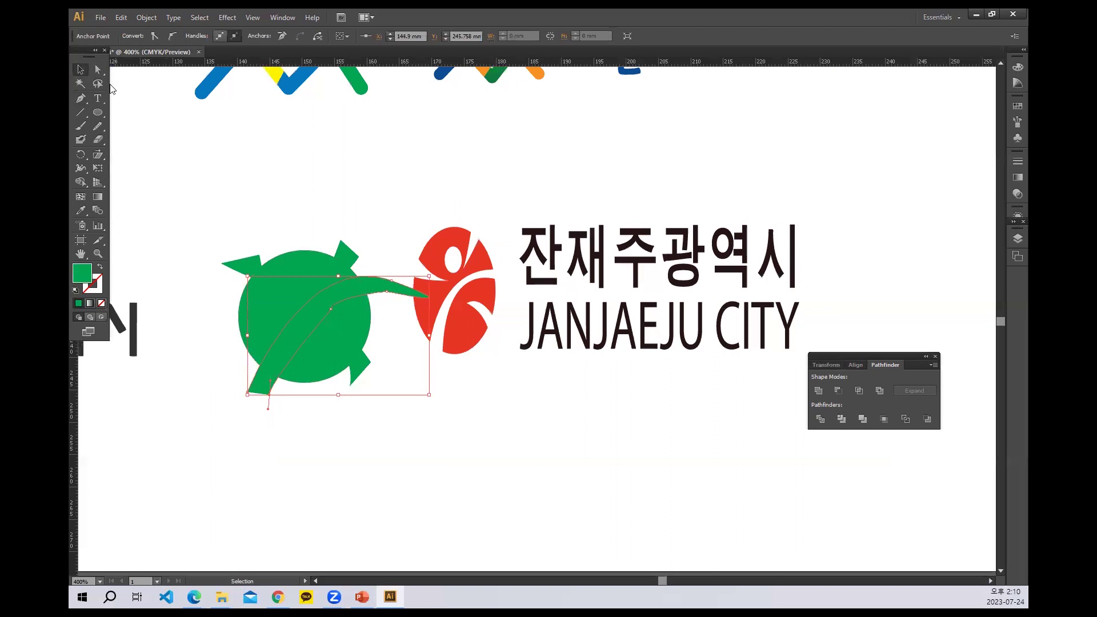
# Step: Subtract the three wedges and the curved band from the green circle with Minus Front
pyautogui.moveTo(221, 200); pyautogui.dragTo(372, 408)
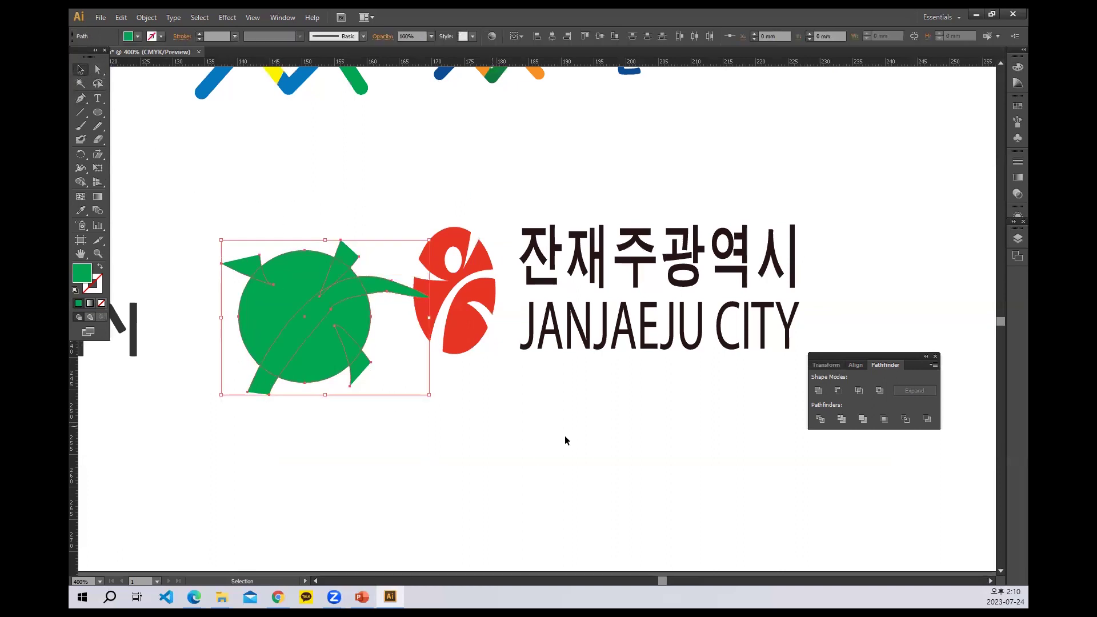
pyautogui.click(839, 391)
pyautogui.click(349, 360)
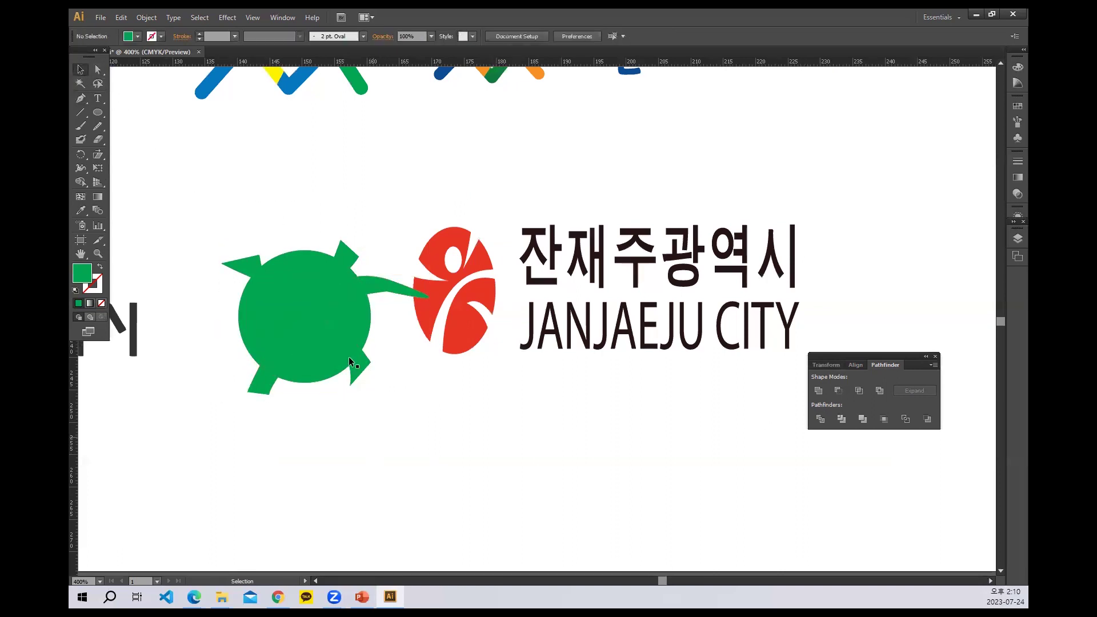
pyautogui.moveTo(220, 215); pyautogui.dragTo(370, 414)
pyautogui.click(837, 394)
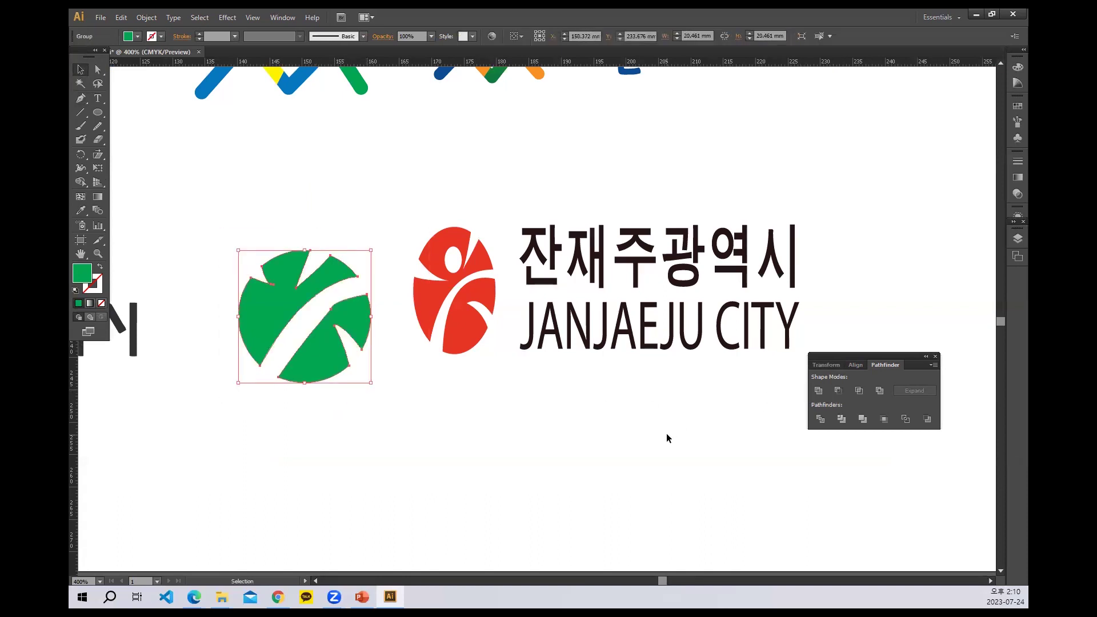
pyautogui.click(379, 476)
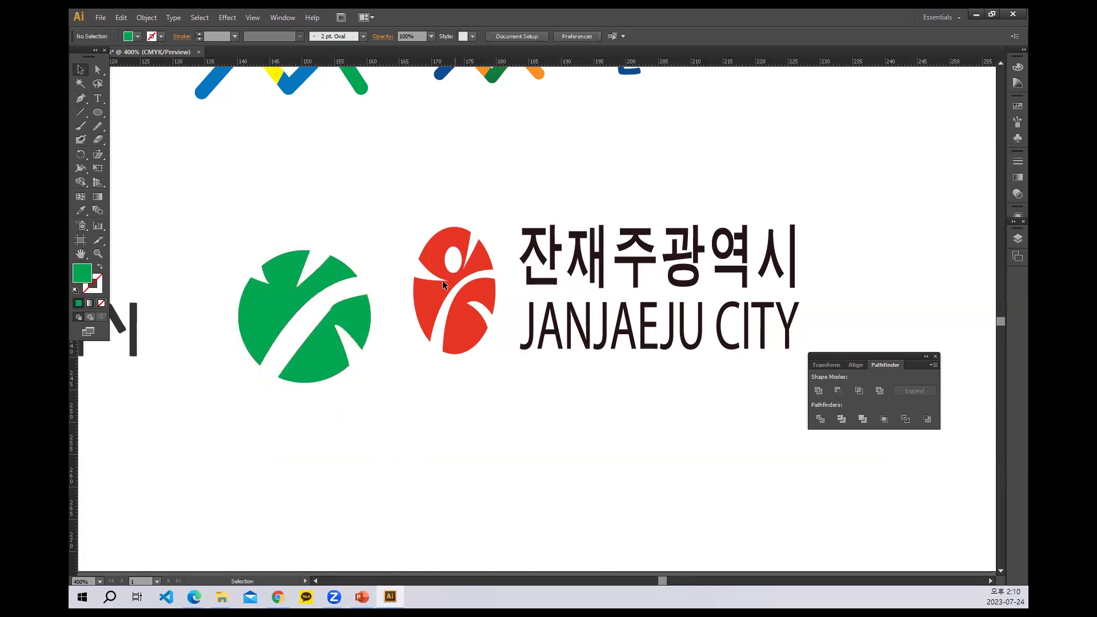
# Step: Draw an ellipse about 2.5 by 2.4 mm in the emblem's top piece and try to subtract it with Minus Front
pyautogui.click(98, 113)
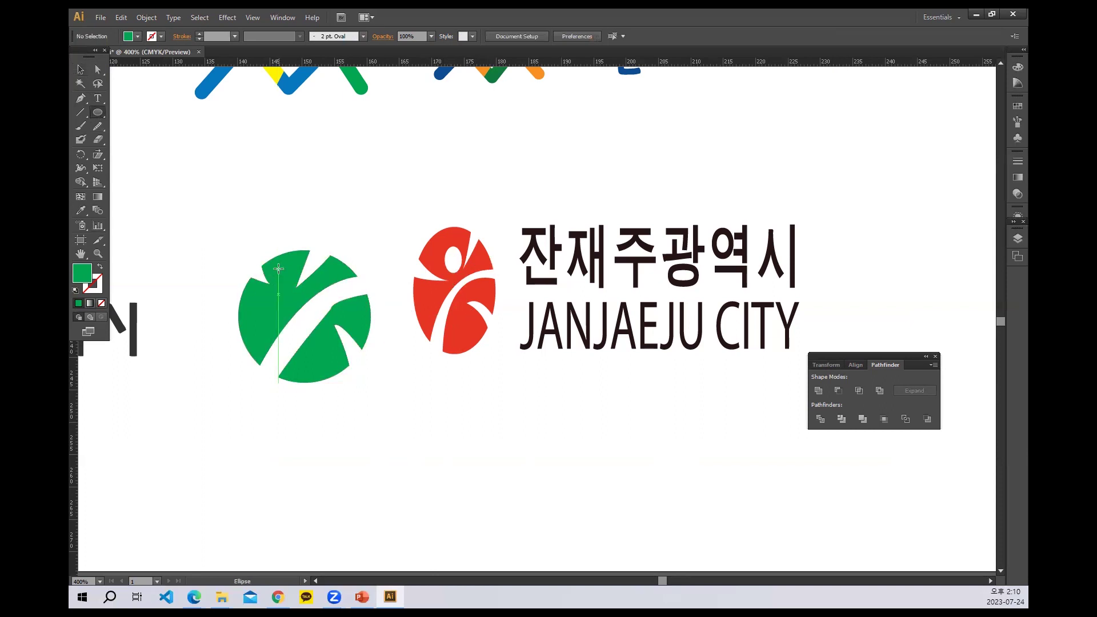
pyautogui.moveTo(278, 269); pyautogui.dragTo(295, 285)
pyautogui.click(81, 69)
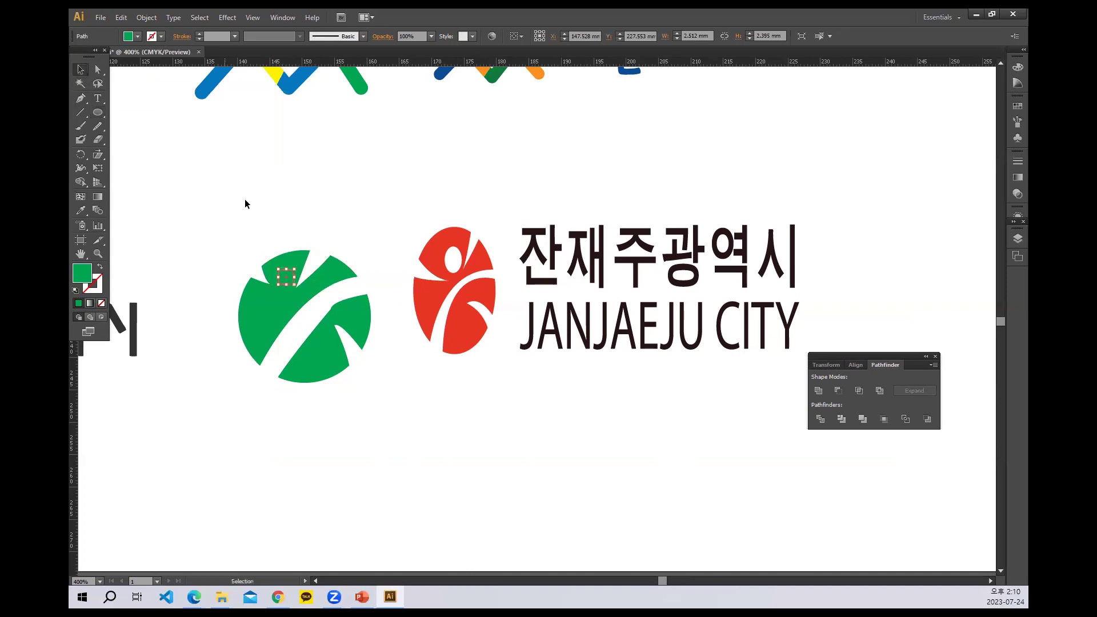
pyautogui.moveTo(246, 204); pyautogui.dragTo(337, 285)
pyautogui.click(838, 390)
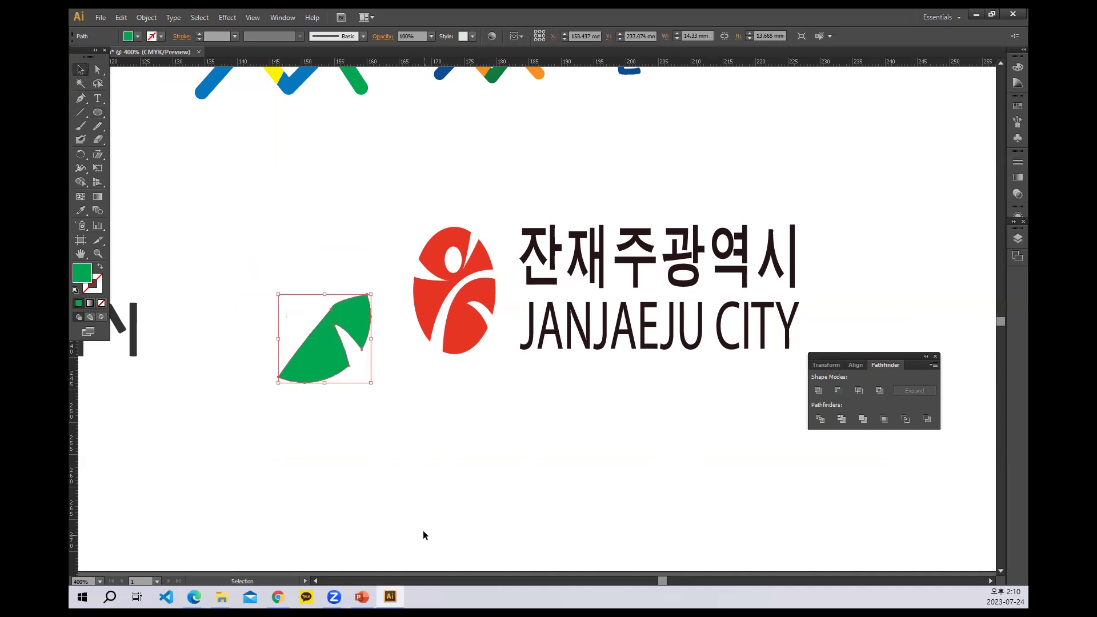
# Step: Undo the head ellipse and the circle's subtraction, back to the separate wedges and band
pyautogui.hotkey('ctrl', 'z')
pyautogui.click(367, 394)
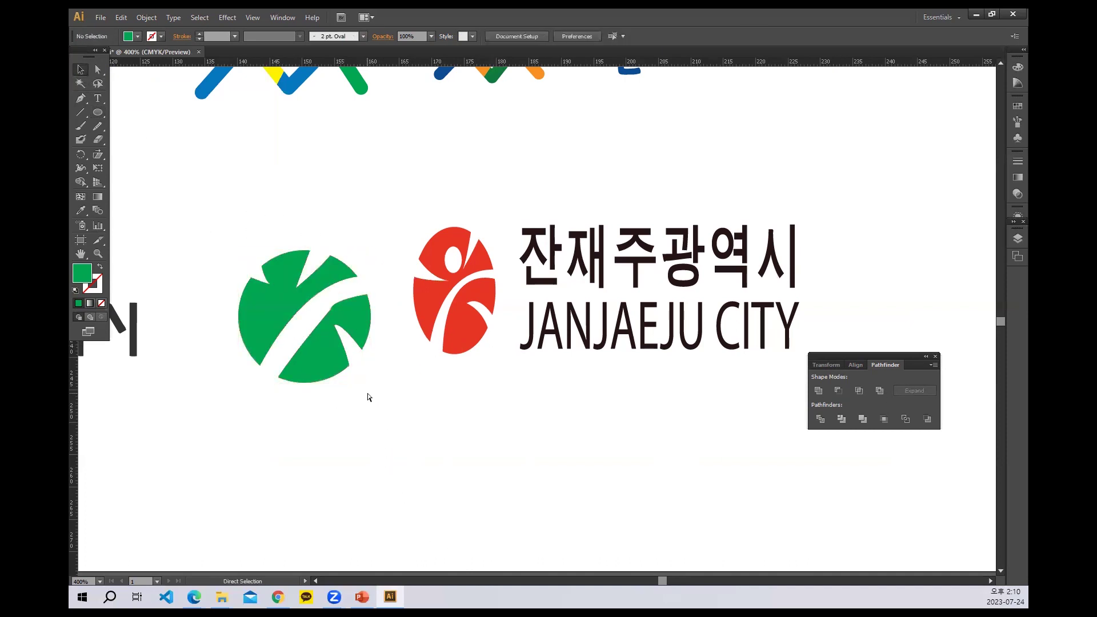
pyautogui.hotkey('ctrl', 'z')
pyautogui.click(319, 496)
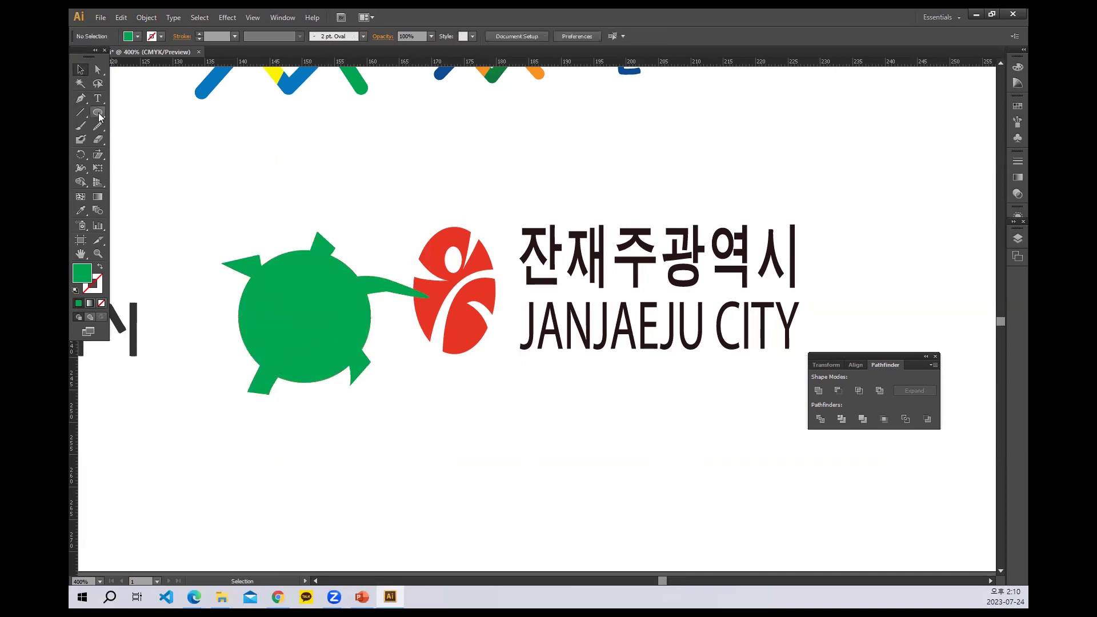
# Step: Draw a head ellipse about 2.7 by 2.8 mm between the upper wedges and subtract all overlapping shapes from the circle with Minus Front
pyautogui.click(98, 113)
pyautogui.moveTo(282, 263); pyautogui.dragTo(299, 281)
pyautogui.click(80, 70)
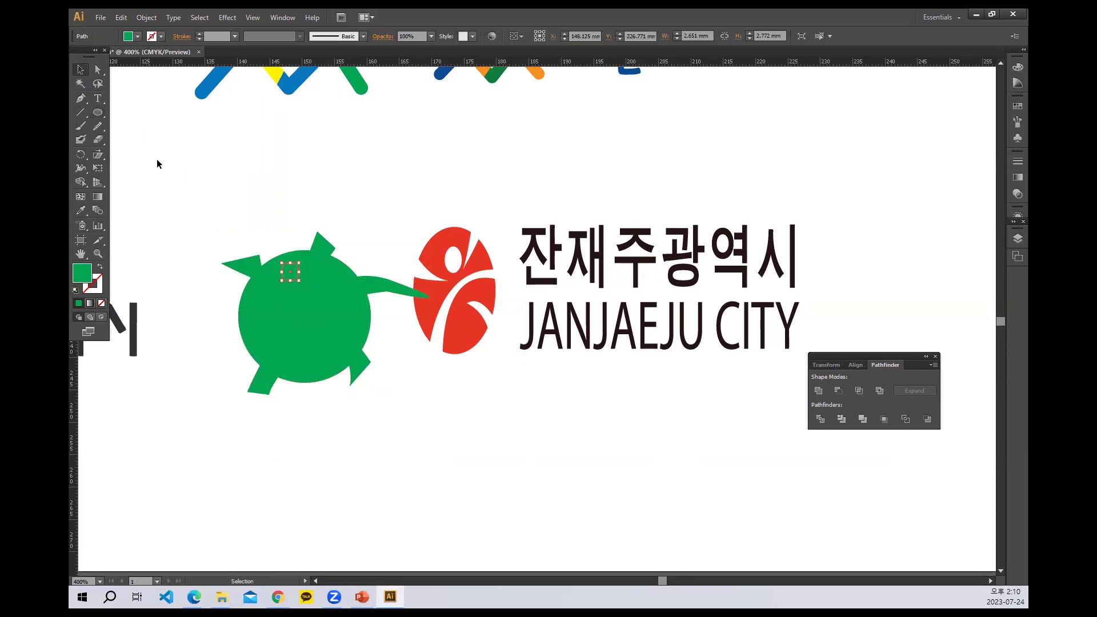
pyautogui.moveTo(196, 209); pyautogui.dragTo(405, 434)
pyautogui.click(838, 391)
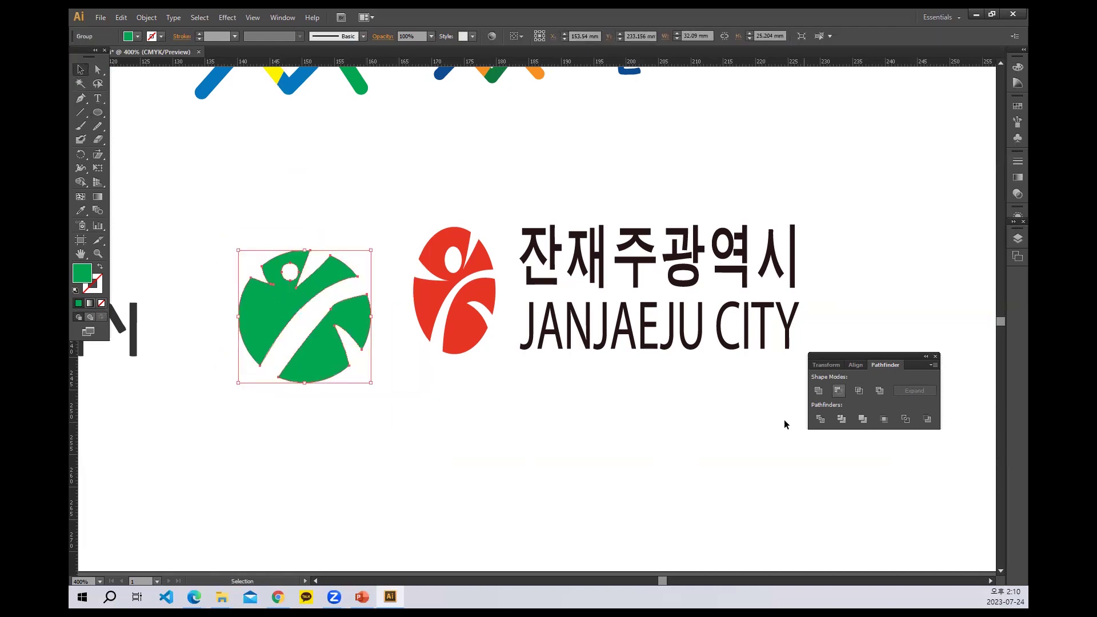
pyautogui.click(511, 445)
# Step: Look over the remaining sample logos on the artboard, including 감동도시 소주 and Donnama BUJAR
pyautogui.moveTo(637, 424); pyautogui.dragTo(439, 426)
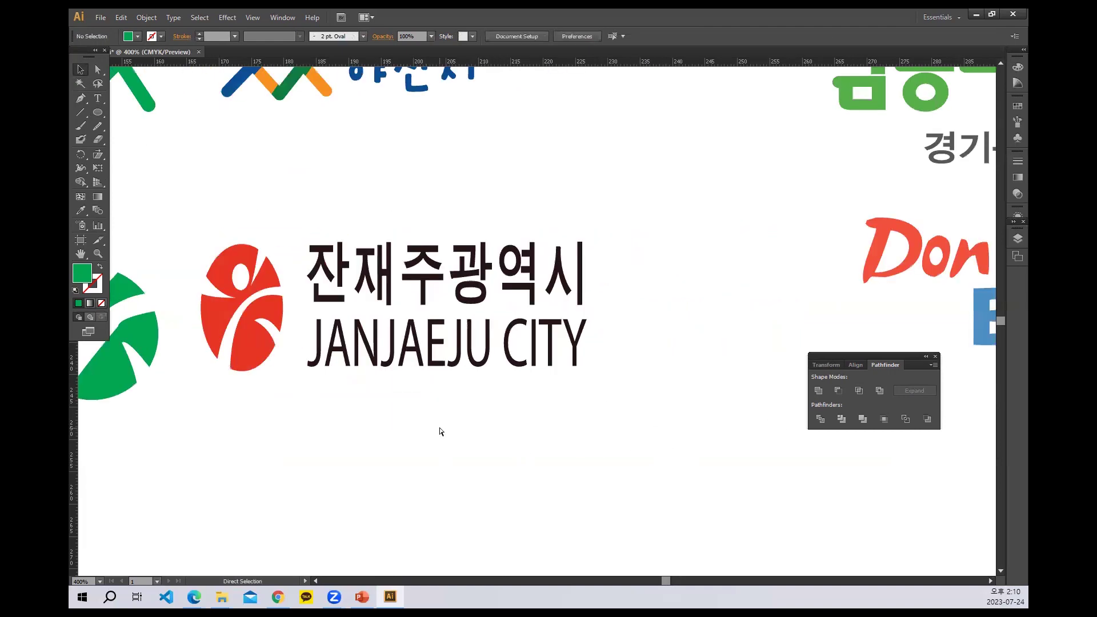
pyautogui.hotkey('ctrl', '-')
pyautogui.hotkey('ctrl', '-')
pyautogui.moveTo(578, 402); pyautogui.dragTo(415, 386)
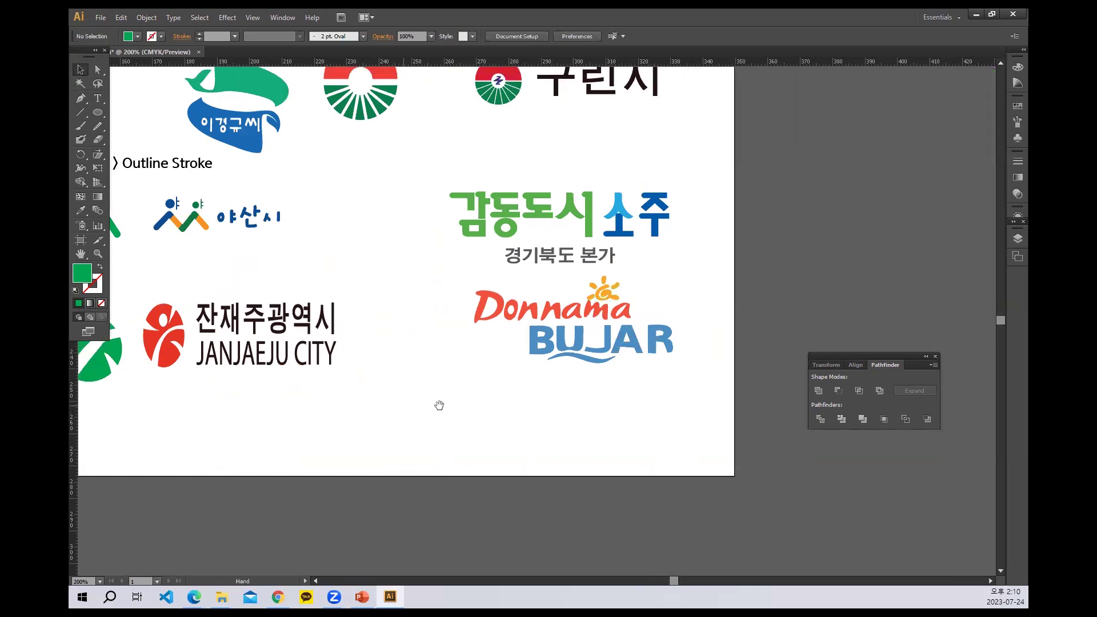
pyautogui.moveTo(293, 405); pyautogui.dragTo(406, 403)
pyautogui.moveTo(536, 395); pyautogui.dragTo(598, 404)
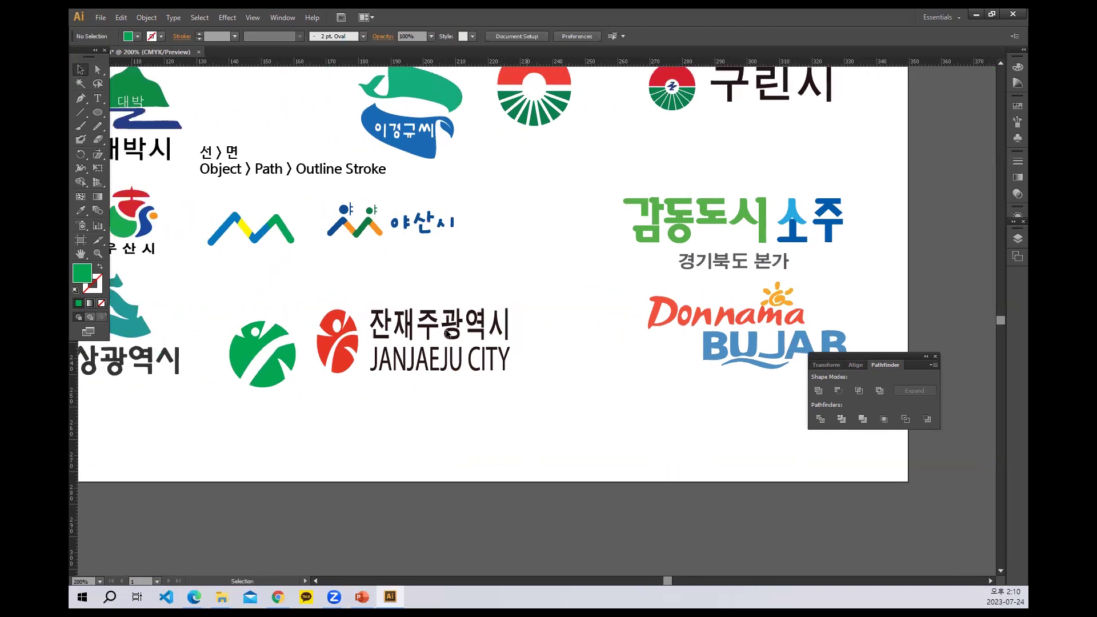
pyautogui.moveTo(689, 437); pyautogui.dragTo(574, 386)
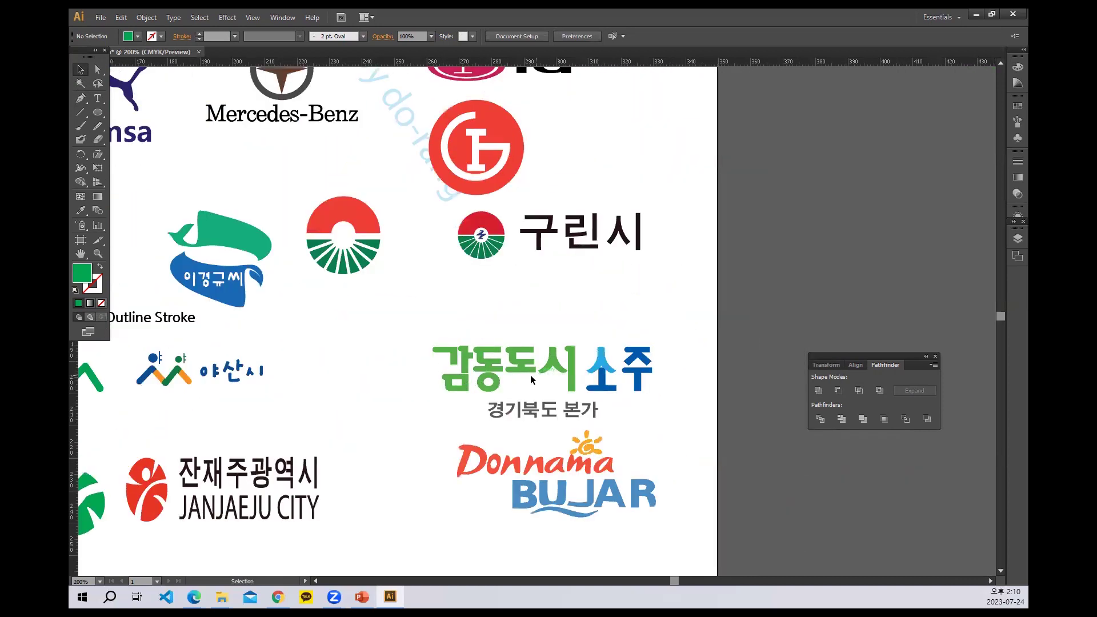
# Step: Add the point text 감동도시 소주 in the empty space above the matching green and blue sample logo
pyautogui.hotkey('ctrl', '=')
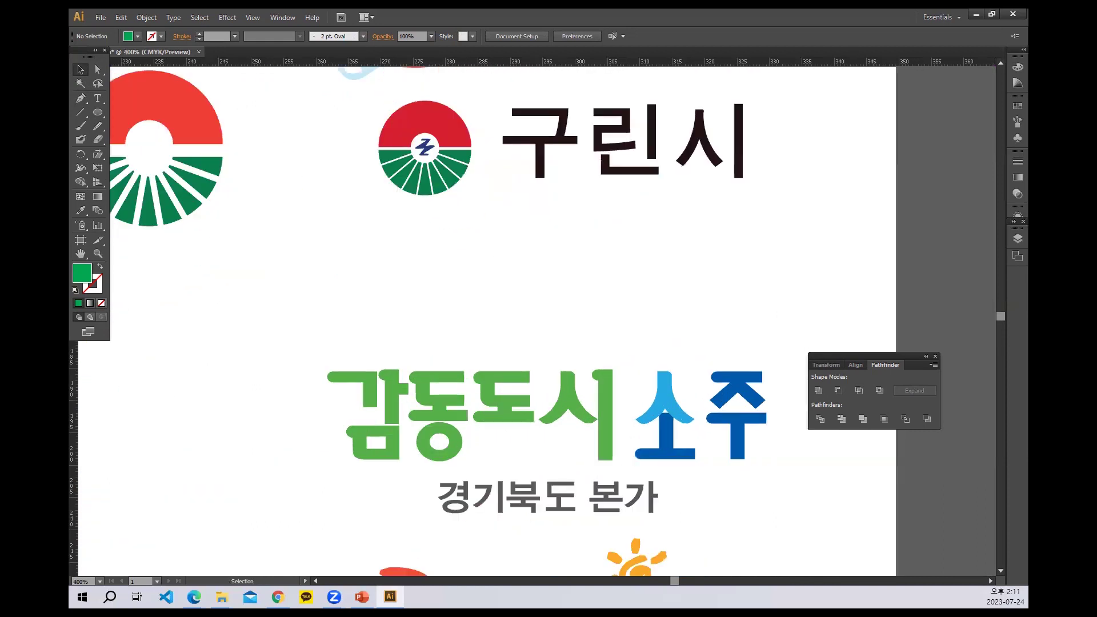
pyautogui.click(94, 98)
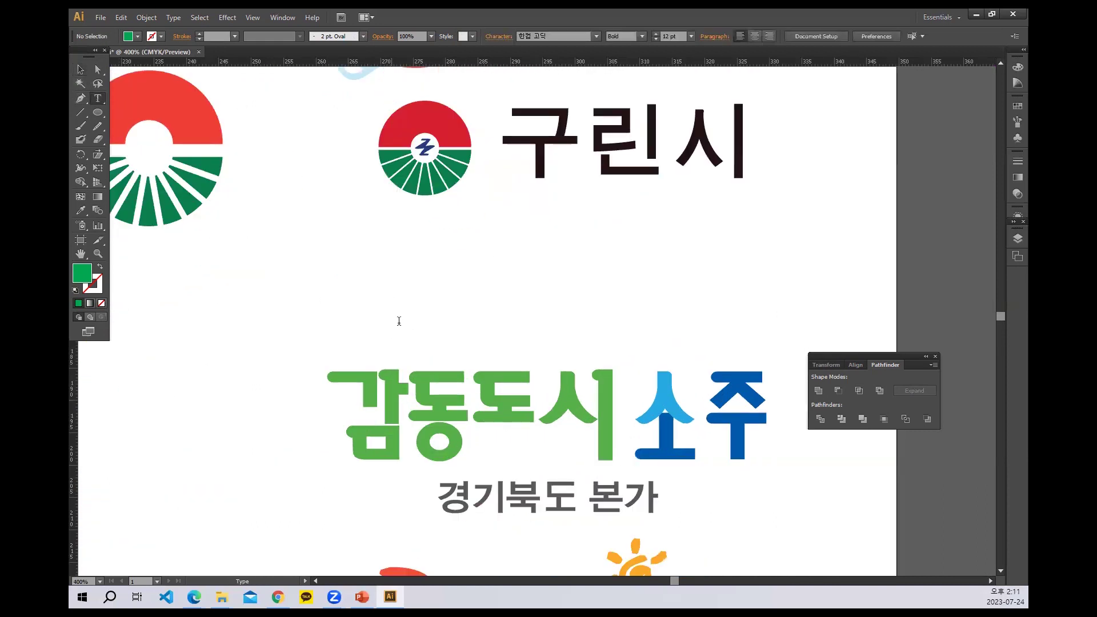
pyautogui.click(392, 296)
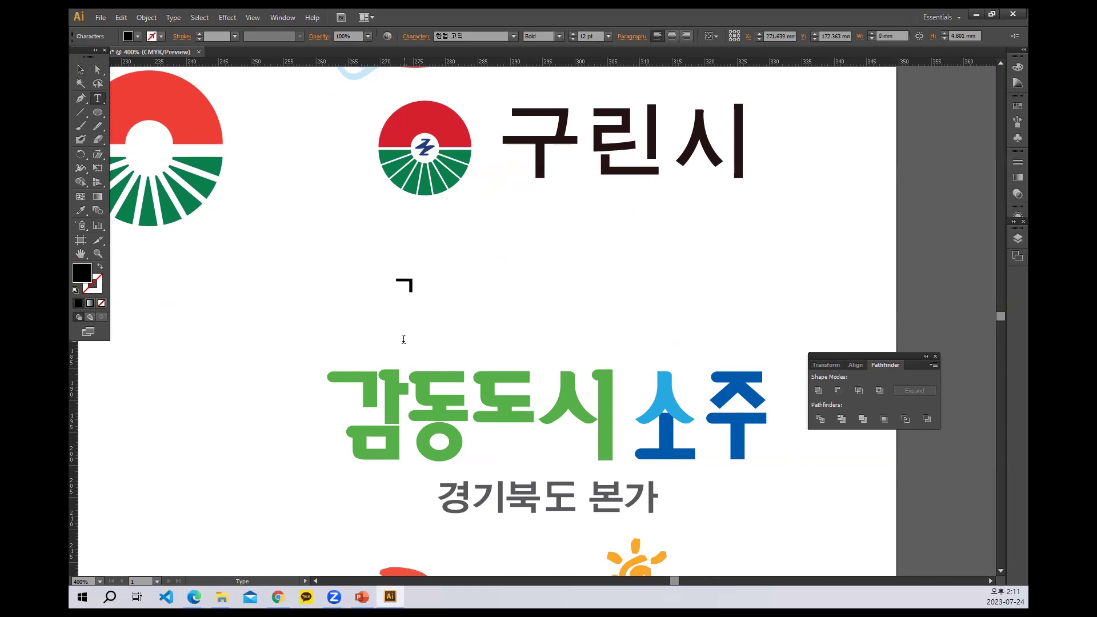
pyautogui.write('감동도시 소주')
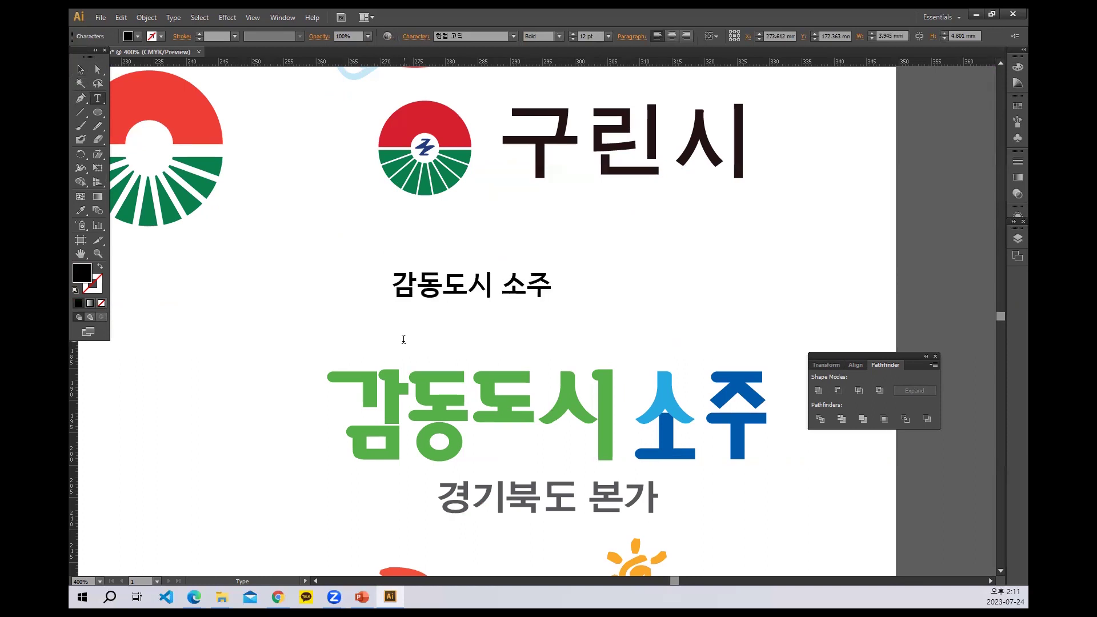
# Step: Try out successive fonts from the font list on the whole 감동도시 소주 text
pyautogui.hotkey('ctrl', 'a')
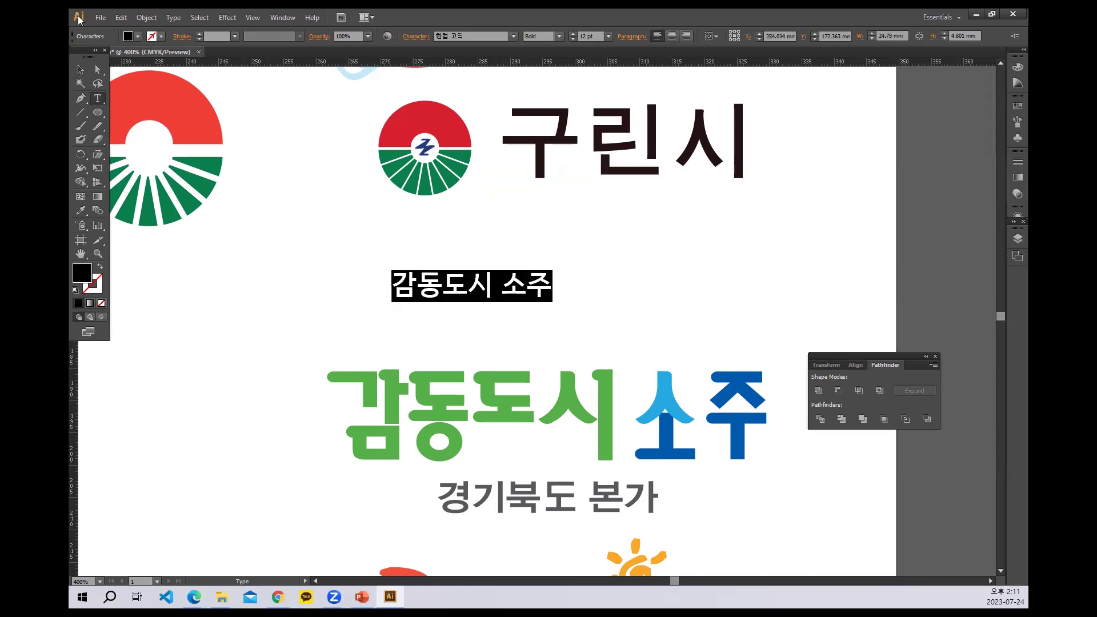
pyautogui.click(482, 35)
pyautogui.press('Down')
pyautogui.press('Down')
pyautogui.press('Down')
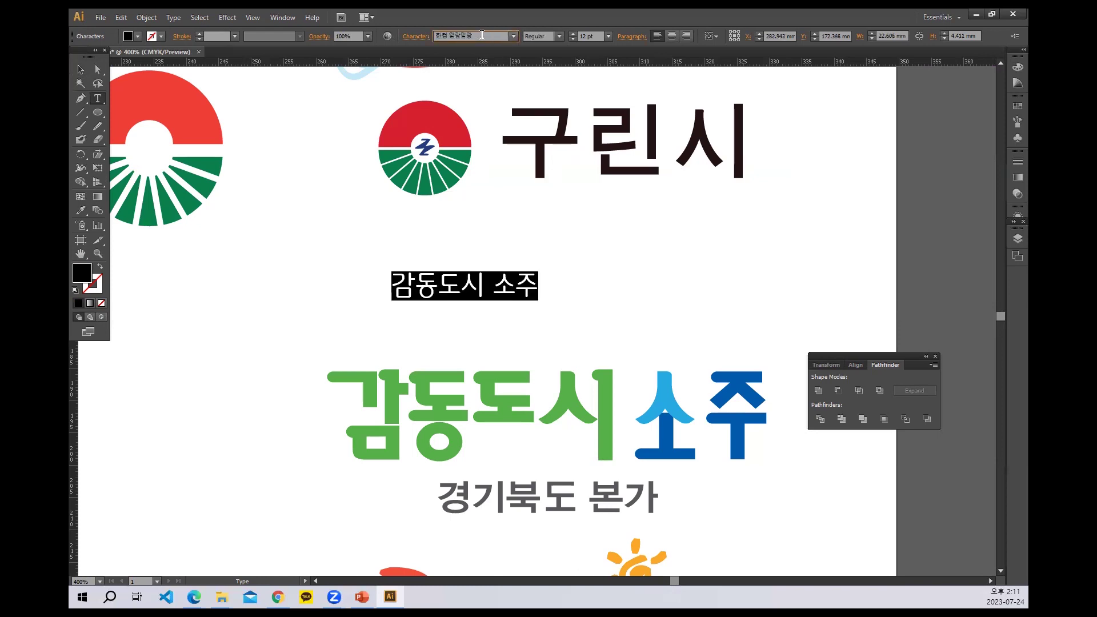
pyautogui.press('Down')
pyautogui.press('Down')
pyautogui.press('Down')
pyautogui.press('Down')
pyautogui.press('Down')
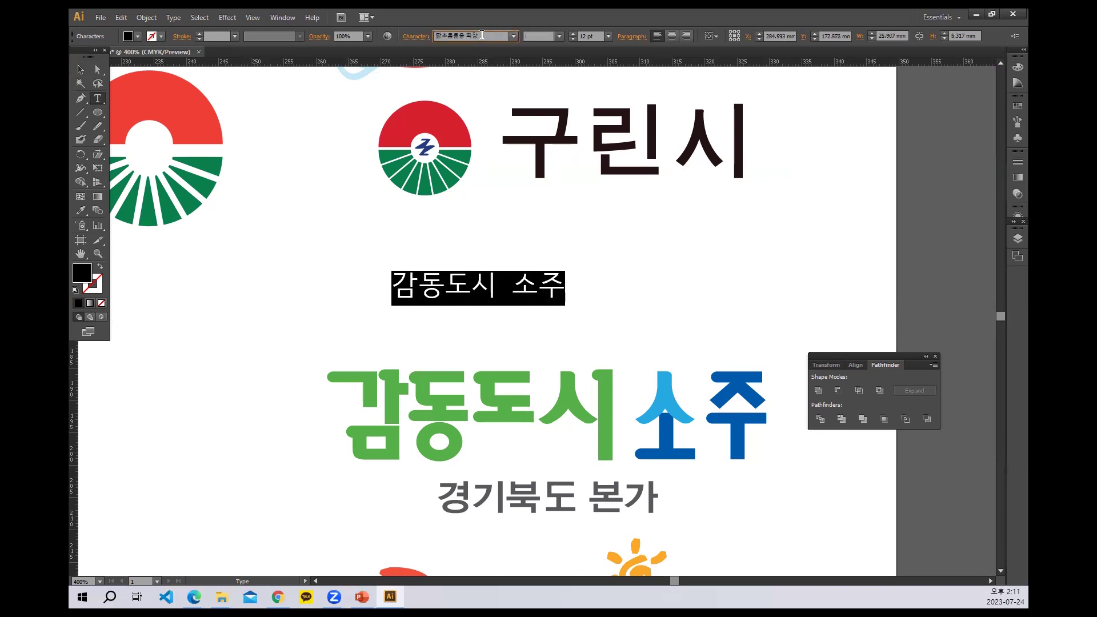
pyautogui.press('Down')
pyautogui.press('Down')
pyautogui.press('Down')
pyautogui.press('Down')
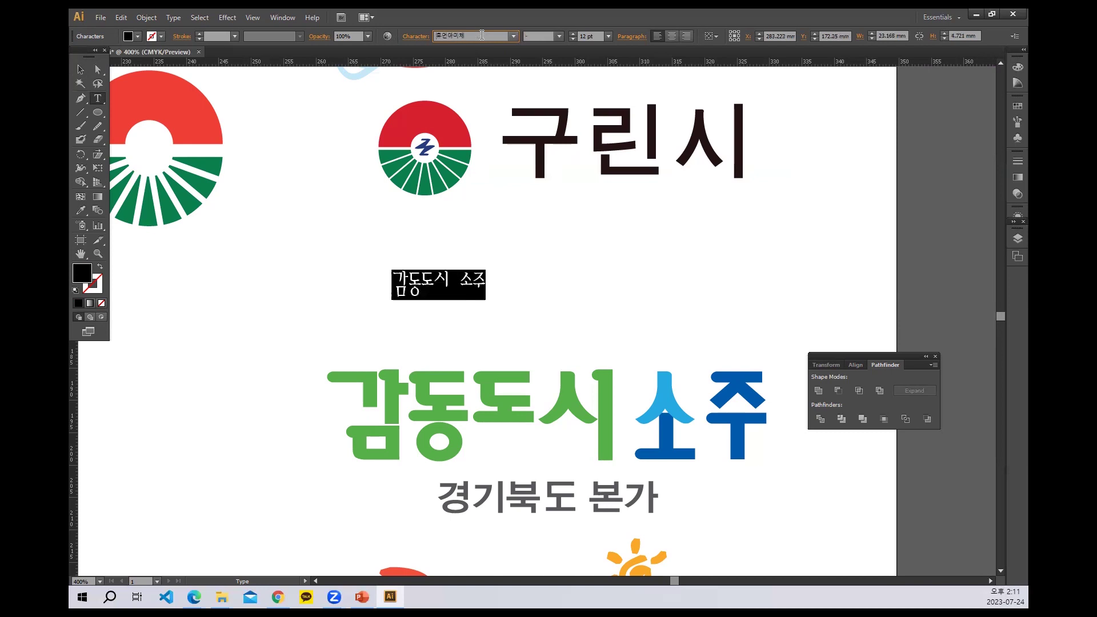
pyautogui.press('Down')
pyautogui.press('Down')
pyautogui.press('Down')
pyautogui.press('Down')
pyautogui.press('Down')
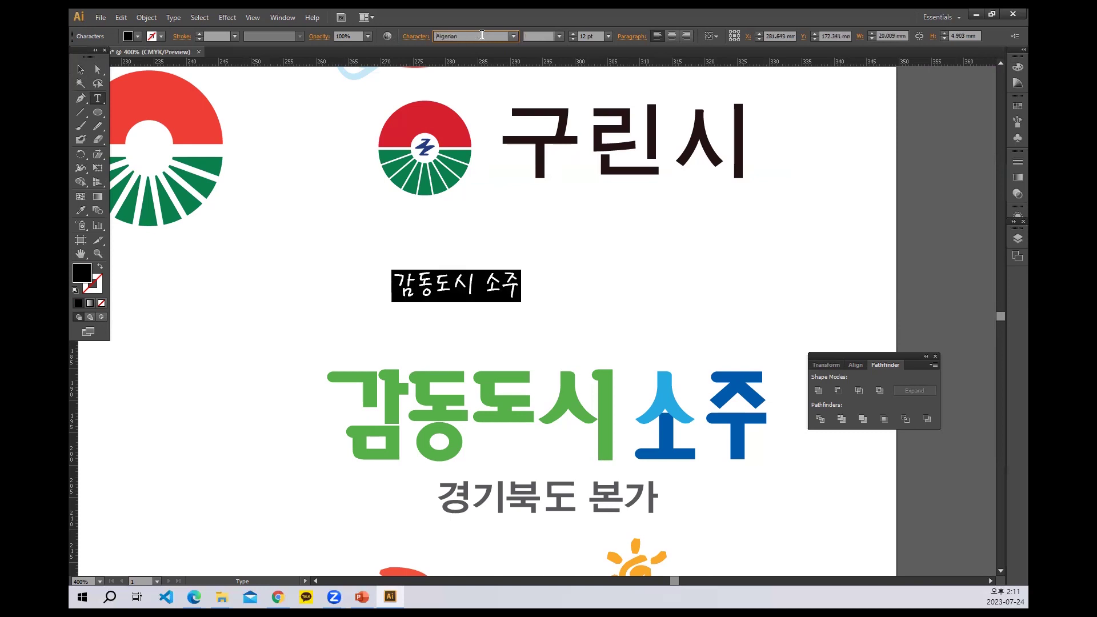
pyautogui.press('Down')
pyautogui.press('Down')
pyautogui.press('Down')
pyautogui.press('Down')
pyautogui.press('Down')
pyautogui.press('Down')
pyautogui.press('Down')
pyautogui.press('Down')
pyautogui.press('Down')
pyautogui.press('Down')
pyautogui.press('Down')
pyautogui.press('Down')
pyautogui.press('Down')
# Step: Set the font of the 감동도시 소주 text to HY견고딕
pyautogui.click(515, 36)
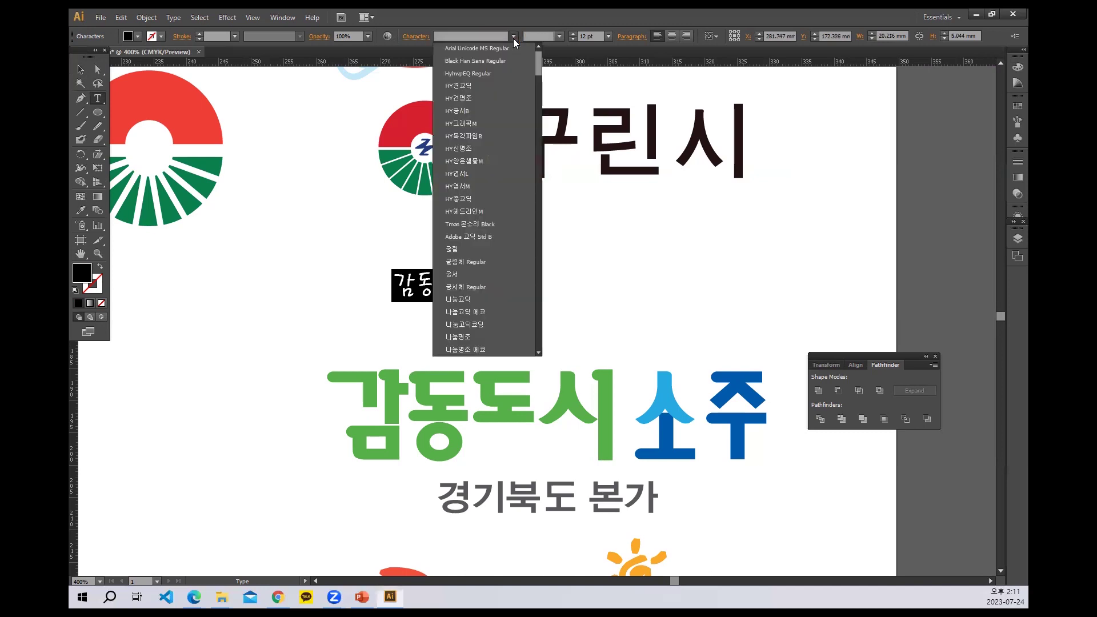
pyautogui.click(515, 36)
pyautogui.click(515, 36)
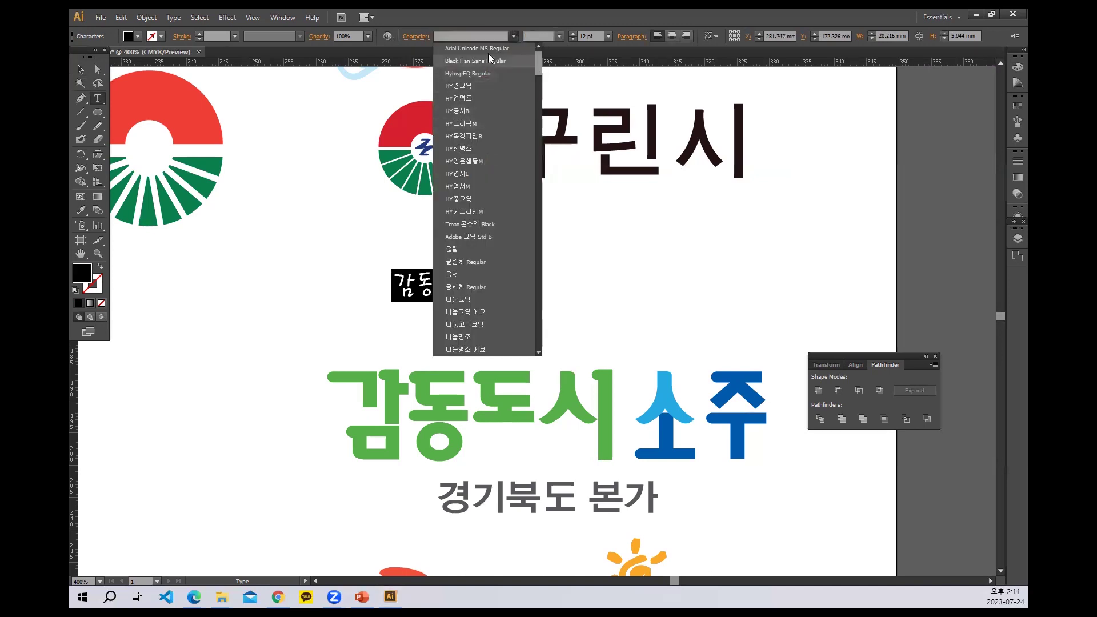
pyautogui.click(473, 78)
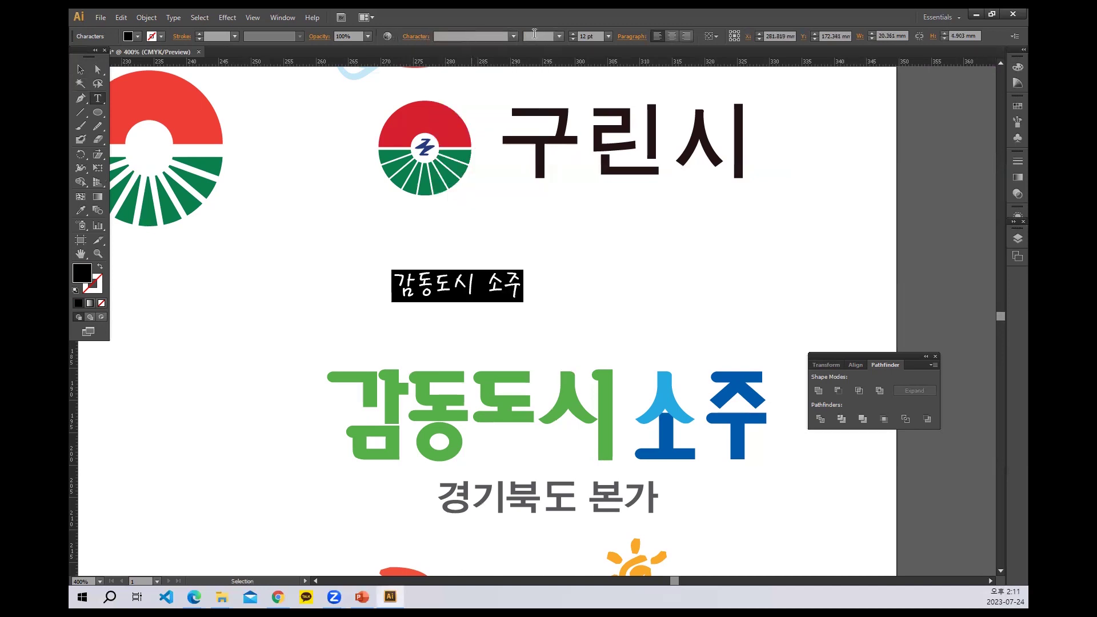
pyautogui.click(515, 36)
pyautogui.click(466, 87)
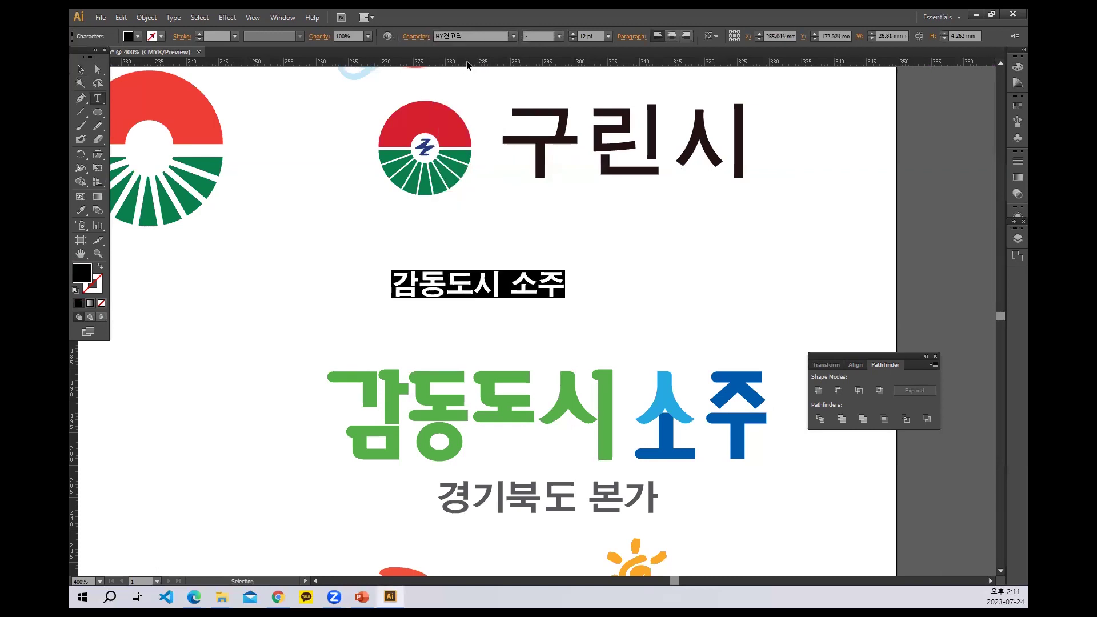
# Step: Go through the Korean fonts on the selected text and set it to 휴먼엑스포
pyautogui.click(473, 36)
pyautogui.scroll(-5, 473, 35)
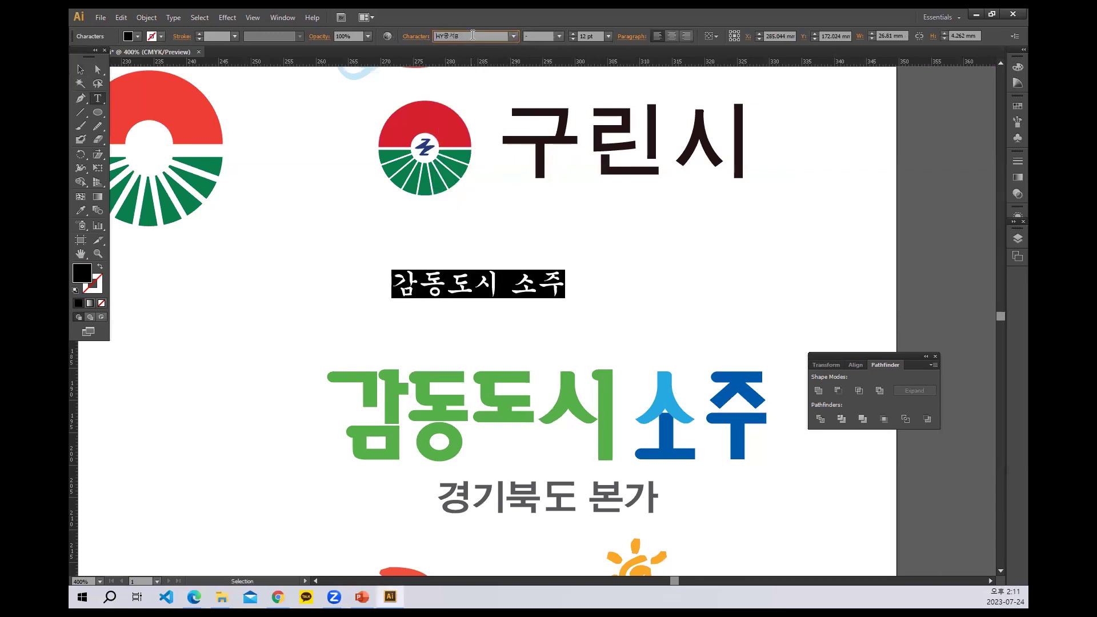
pyautogui.scroll(-5, 473, 36)
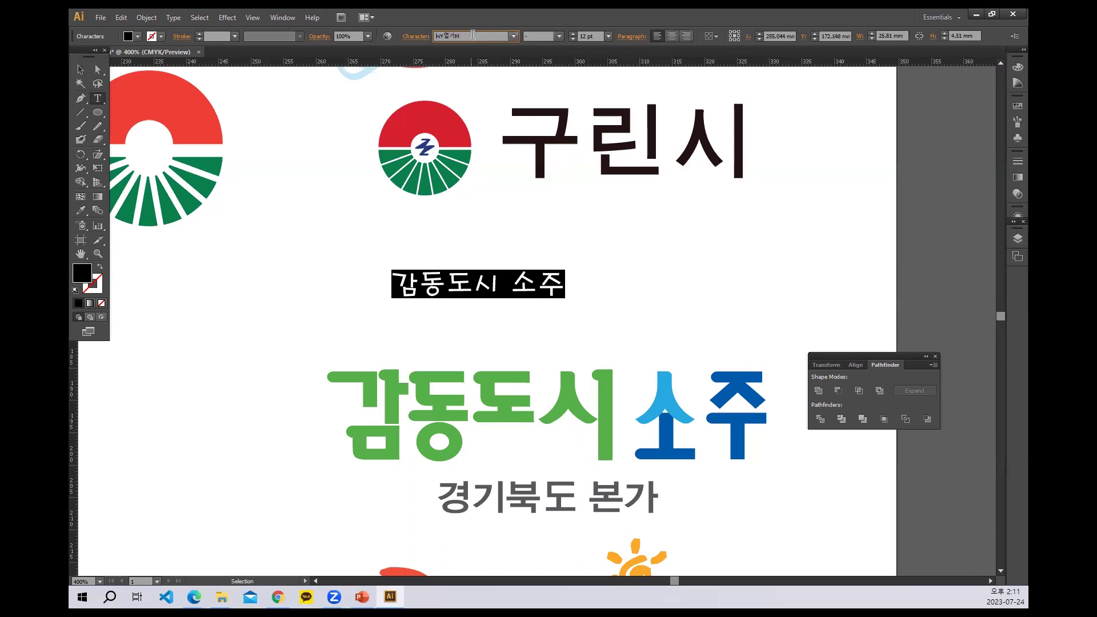
pyautogui.scroll(-4, 473, 36)
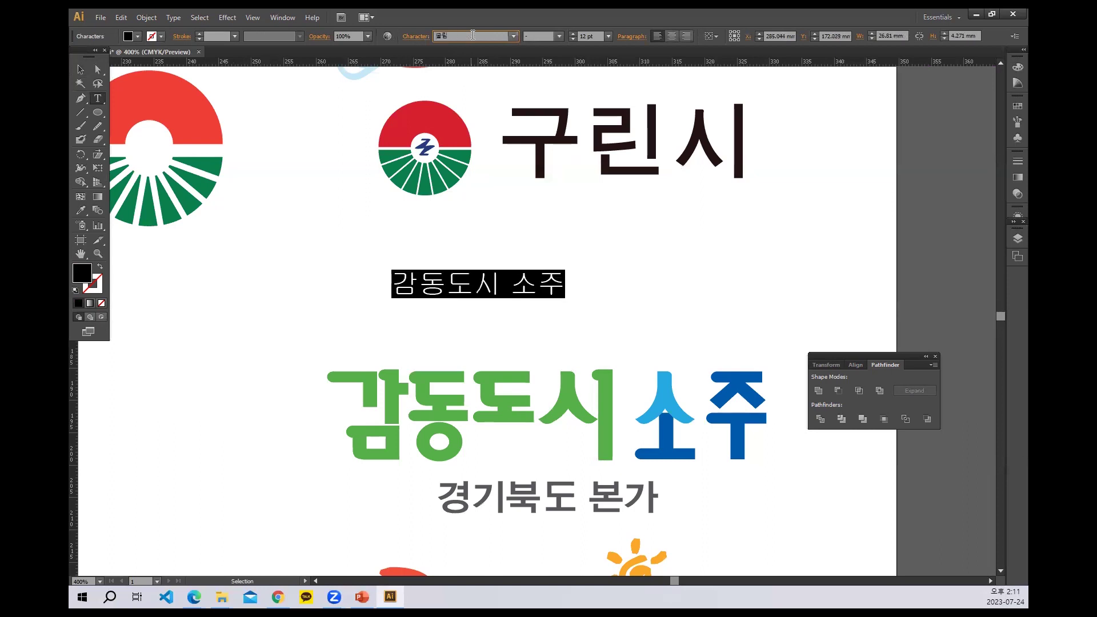
pyautogui.scroll(-4, 473, 35)
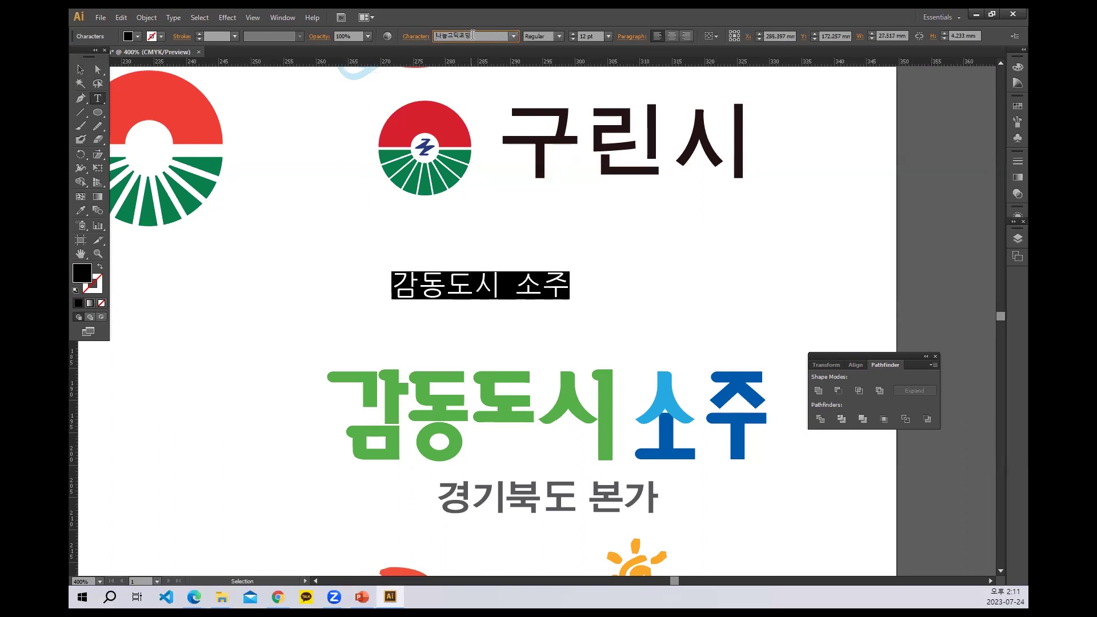
pyautogui.scroll(-5, 473, 36)
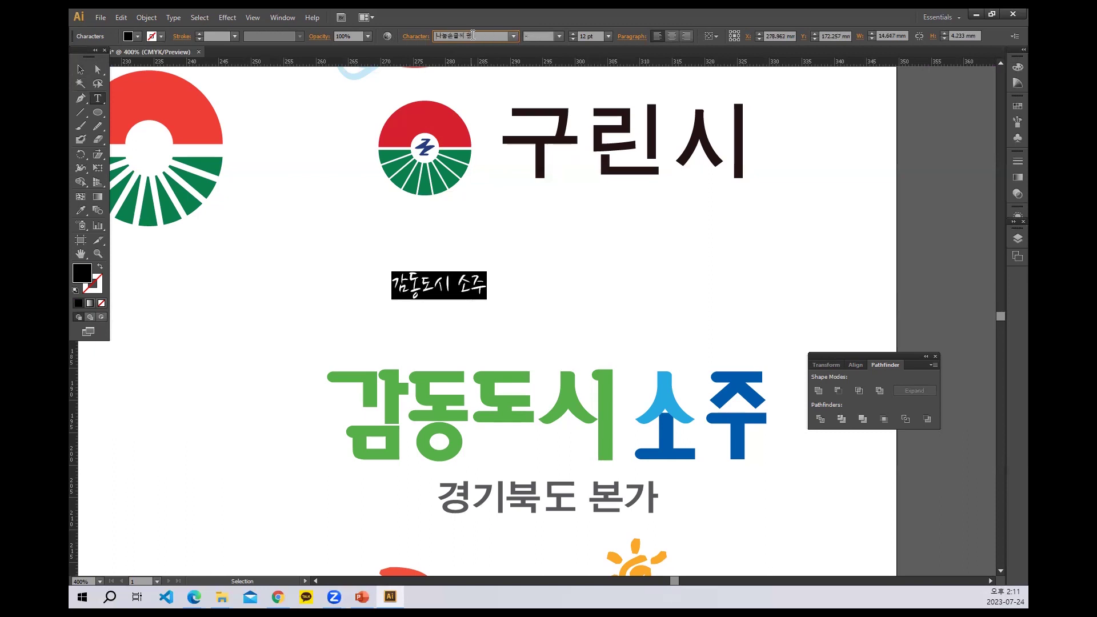
pyautogui.scroll(-5, 473, 35)
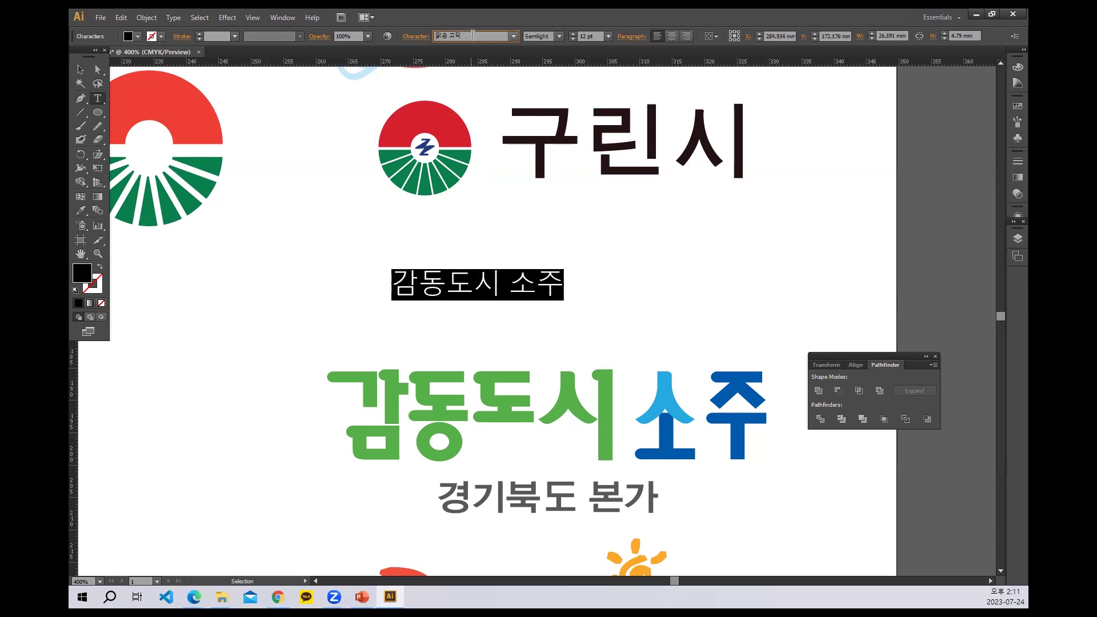
pyautogui.scroll(-5, 473, 35)
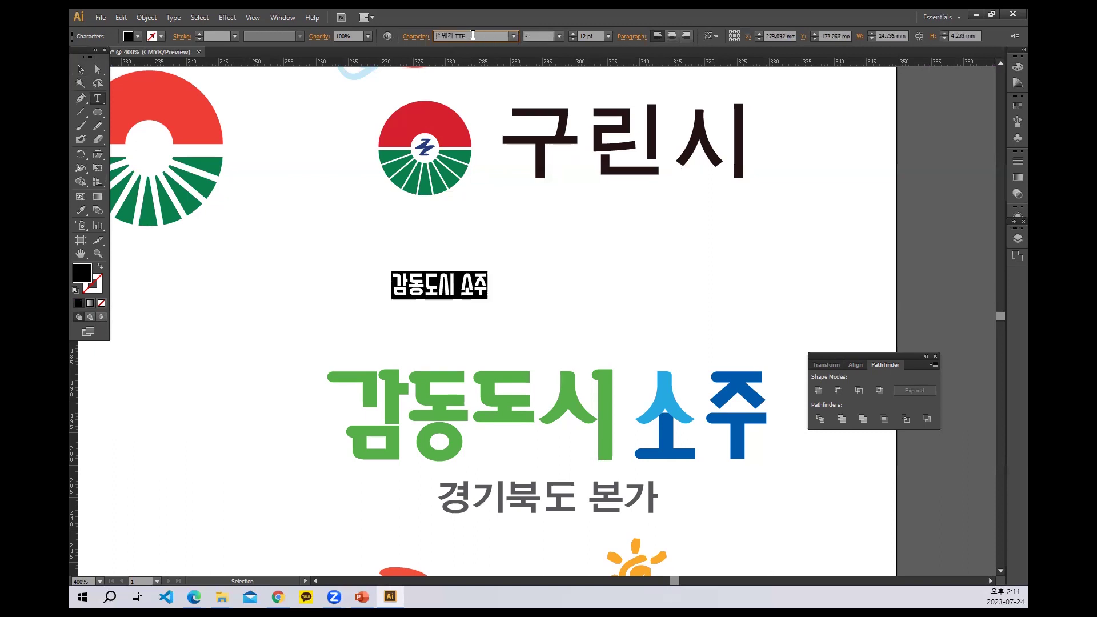
pyautogui.scroll(-3, 473, 36)
pyautogui.scroll(-5, 473, 36)
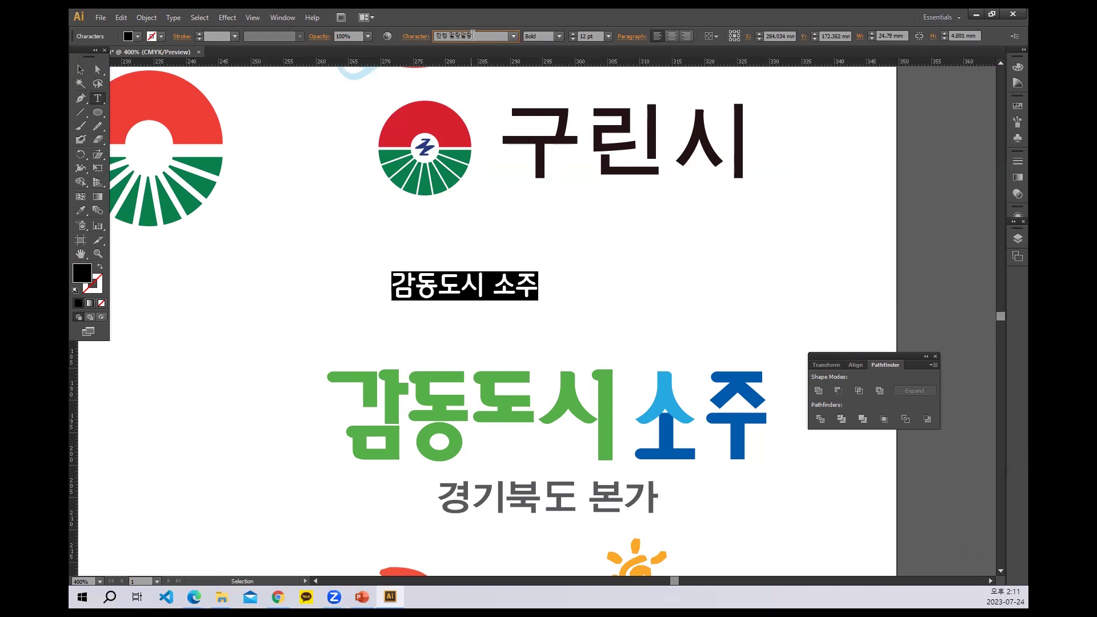
pyautogui.scroll(-4, 473, 35)
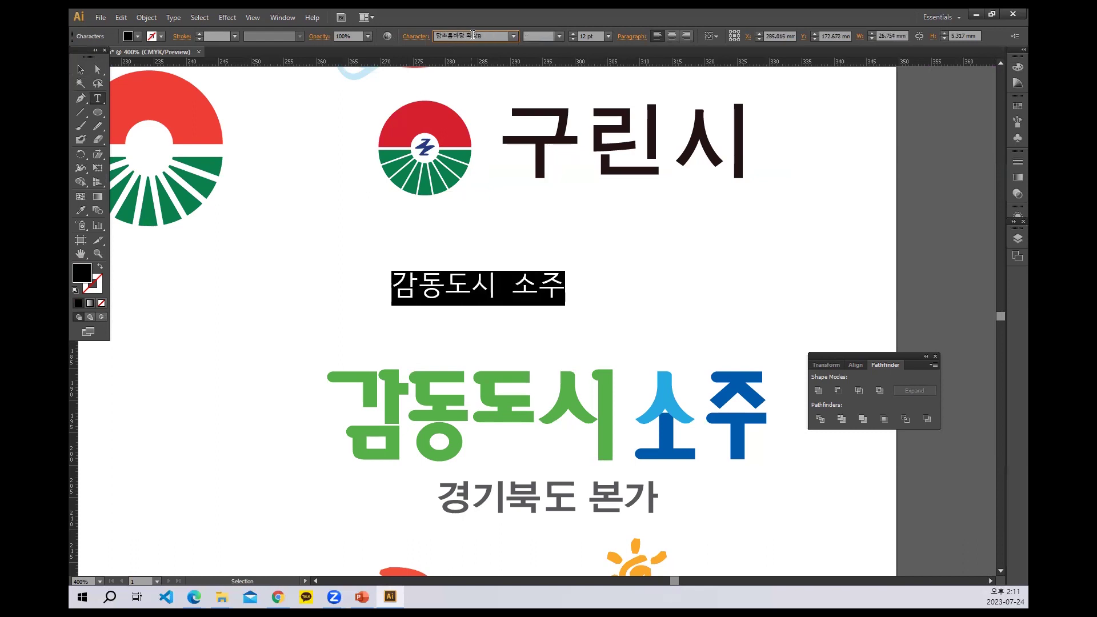
pyautogui.scroll(-4, 473, 35)
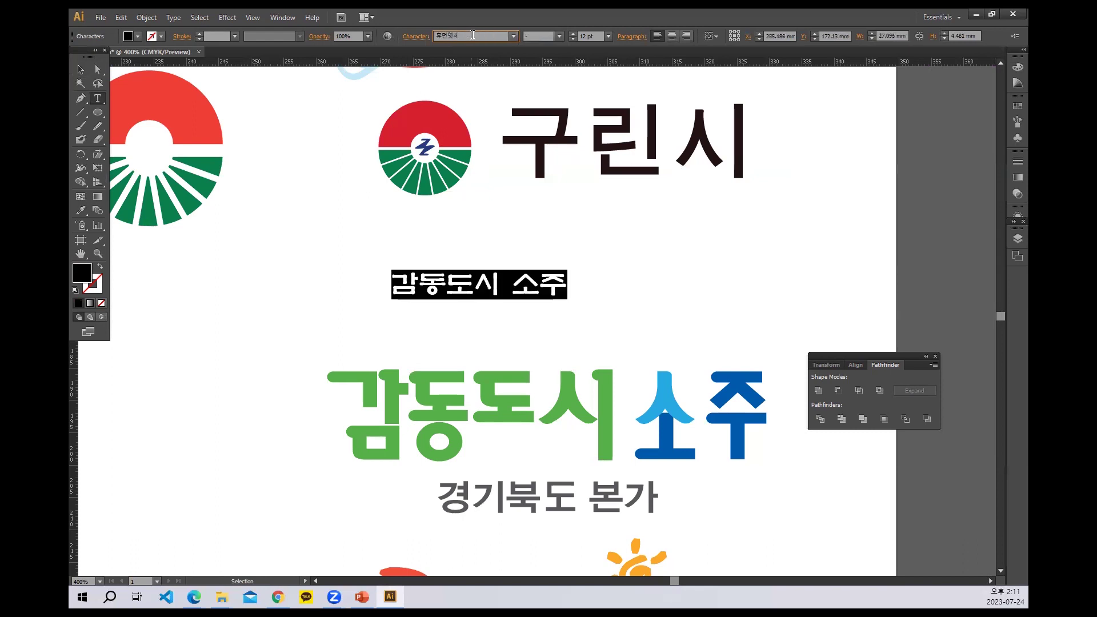
pyautogui.scroll(-4, 473, 35)
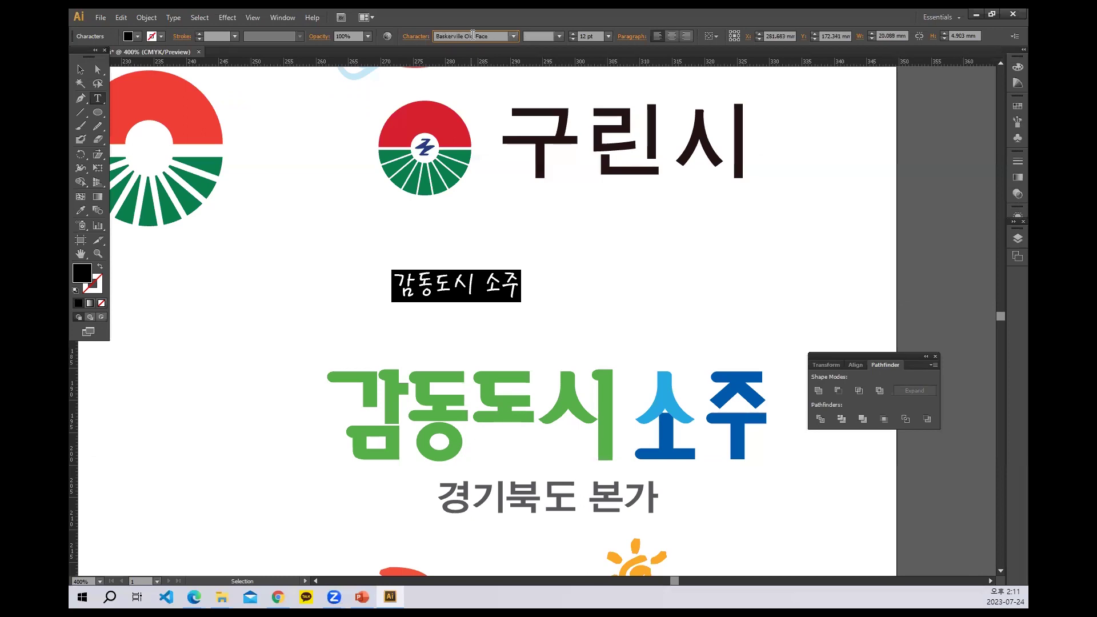
pyautogui.scroll(-2, 473, 36)
pyautogui.scroll(-4, 473, 35)
pyautogui.scroll(-2, 473, 36)
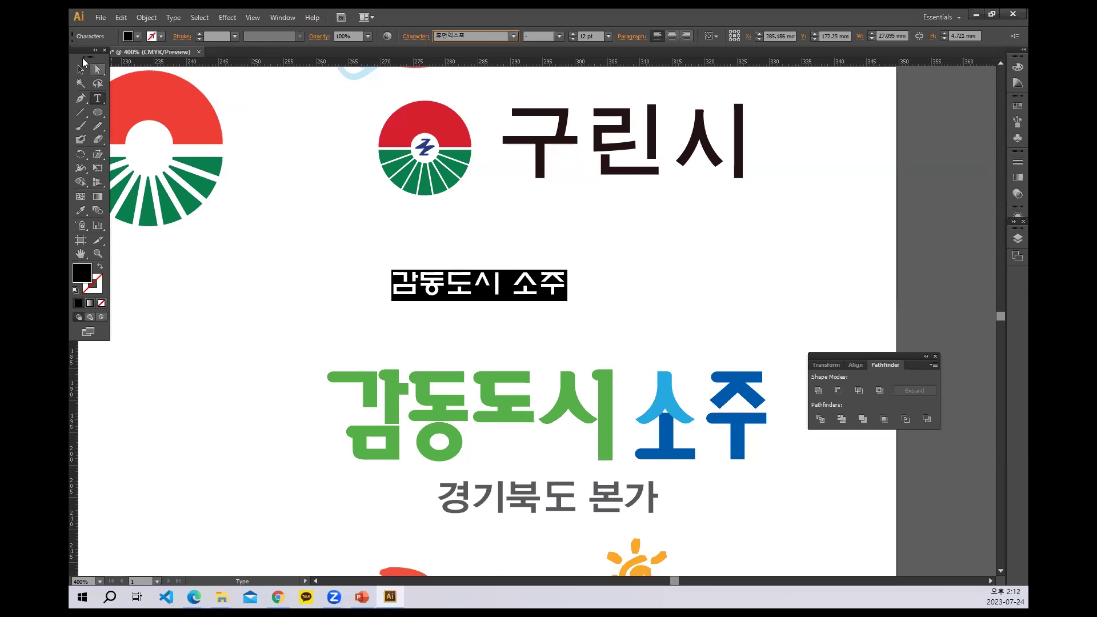
# Step: Convert the 감동도시 소주 text to outlines and ungroup it into separate letters
pyautogui.click(81, 69)
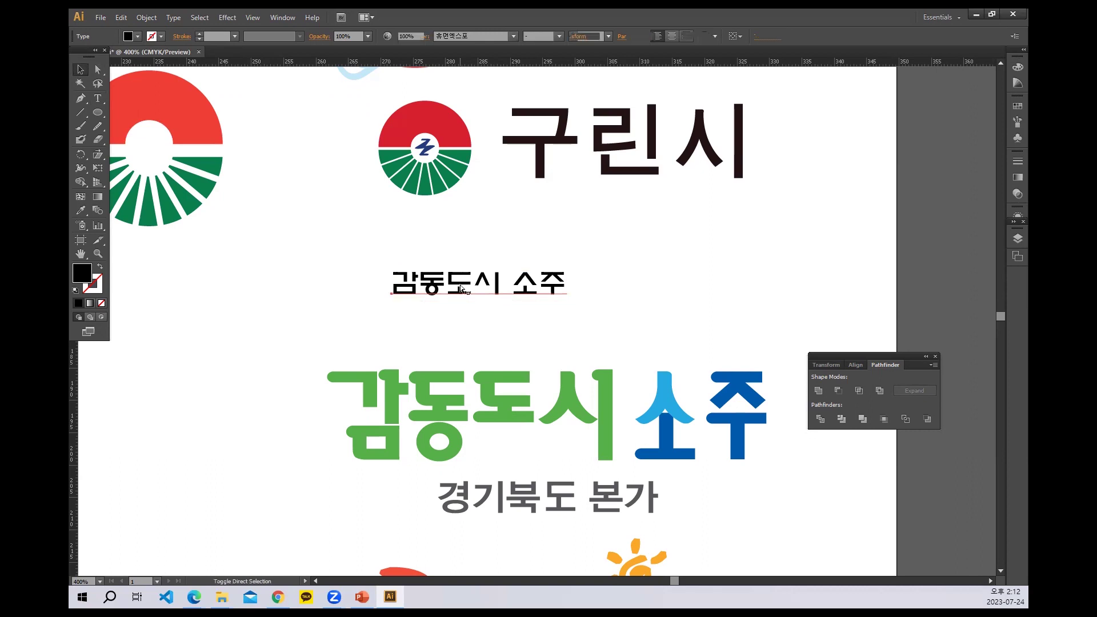
pyautogui.hotkey('ctrl', 'shift', 'o')
pyautogui.rightClick(461, 287)
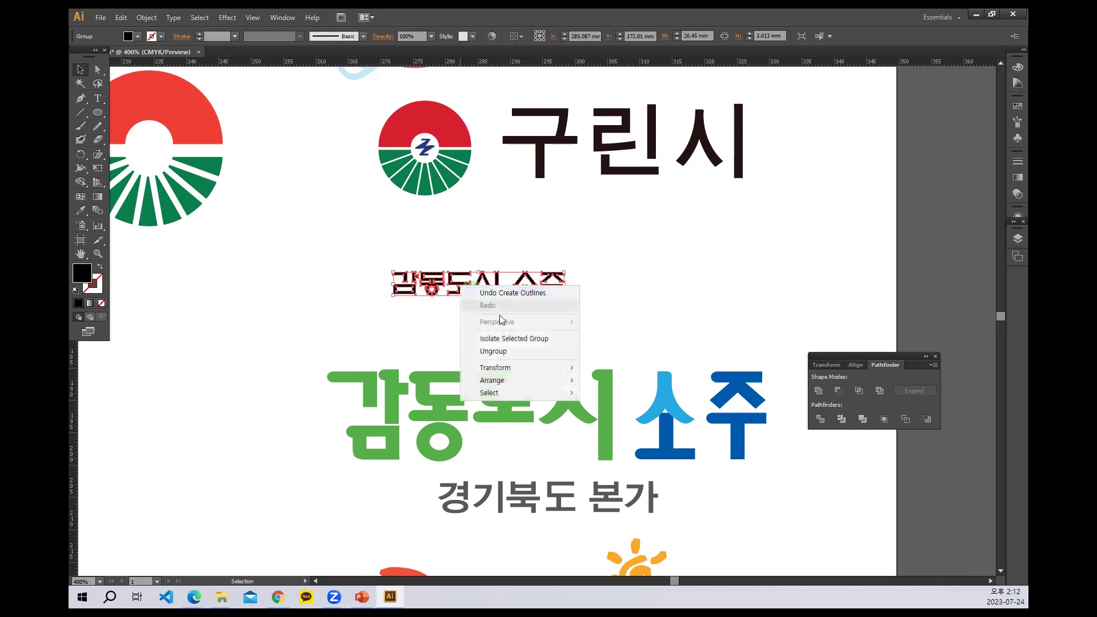
pyautogui.click(524, 354)
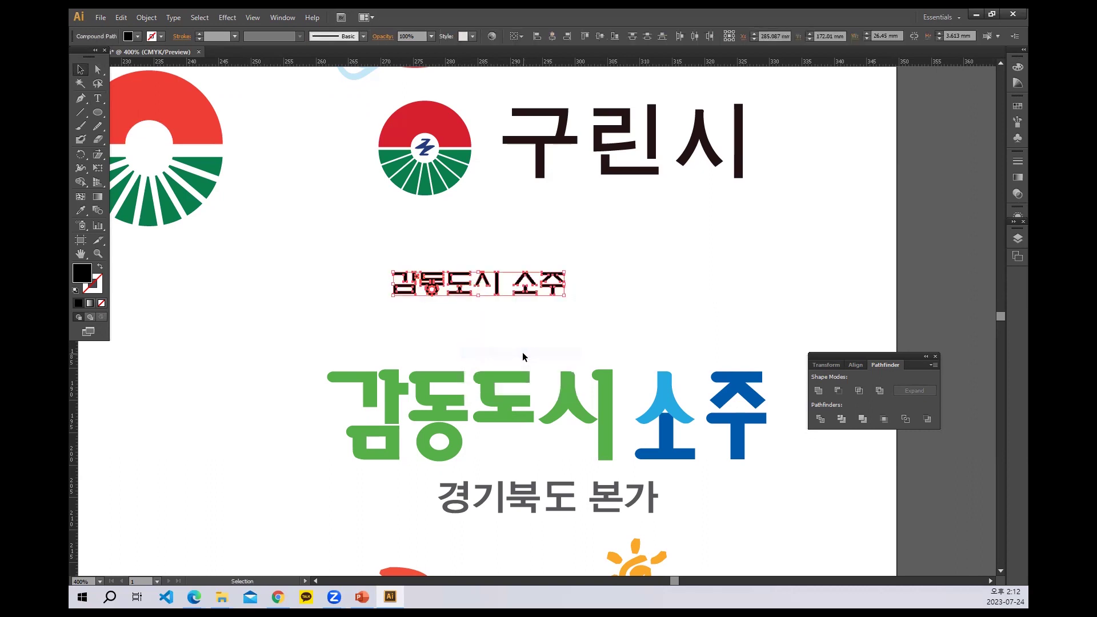
pyautogui.click(579, 321)
pyautogui.click(530, 279)
pyautogui.rightClick(527, 275)
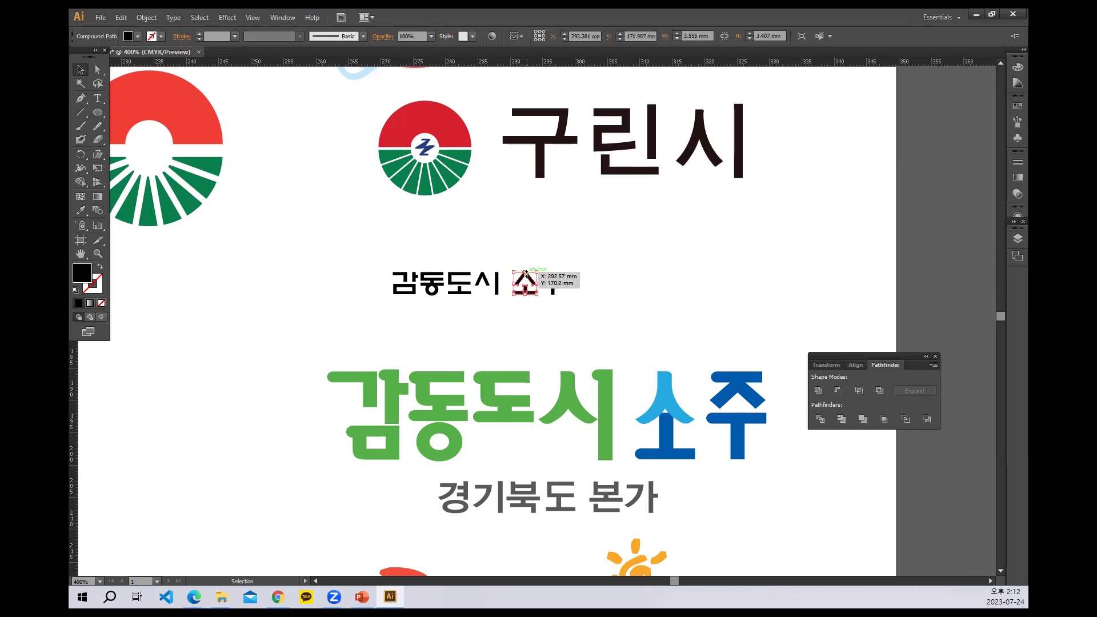
pyautogui.click(565, 324)
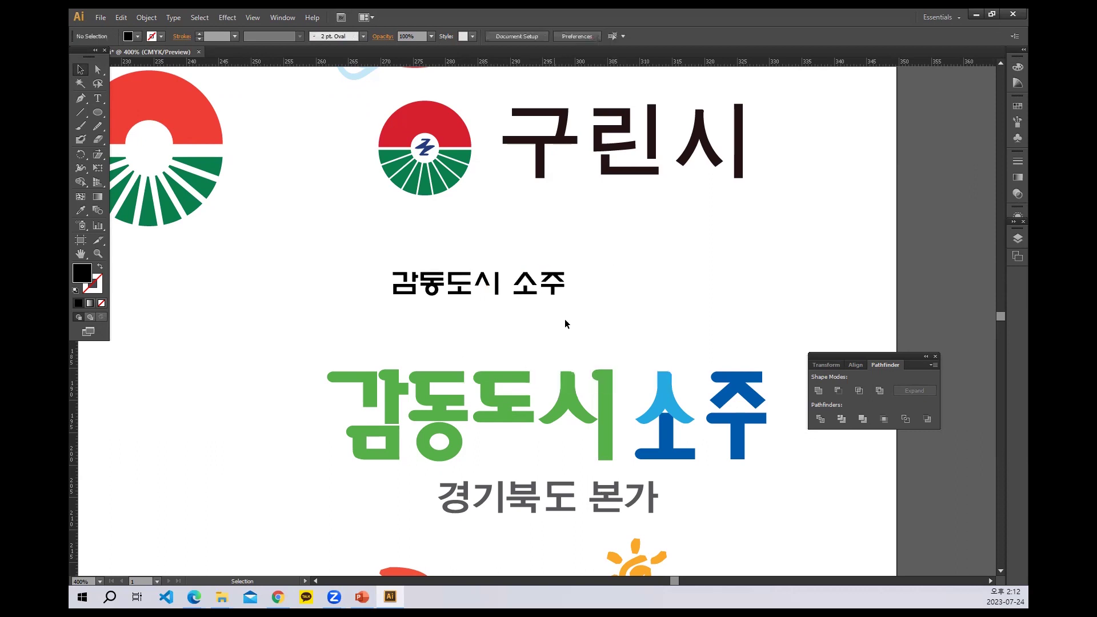
# Step: Select the outlined letter 소 and fill it with pink C67189
pyautogui.hotkey('ctrl', '+')
pyautogui.hotkey('ctrl', '+')
pyautogui.moveTo(527, 280); pyautogui.dragTo(520, 320)
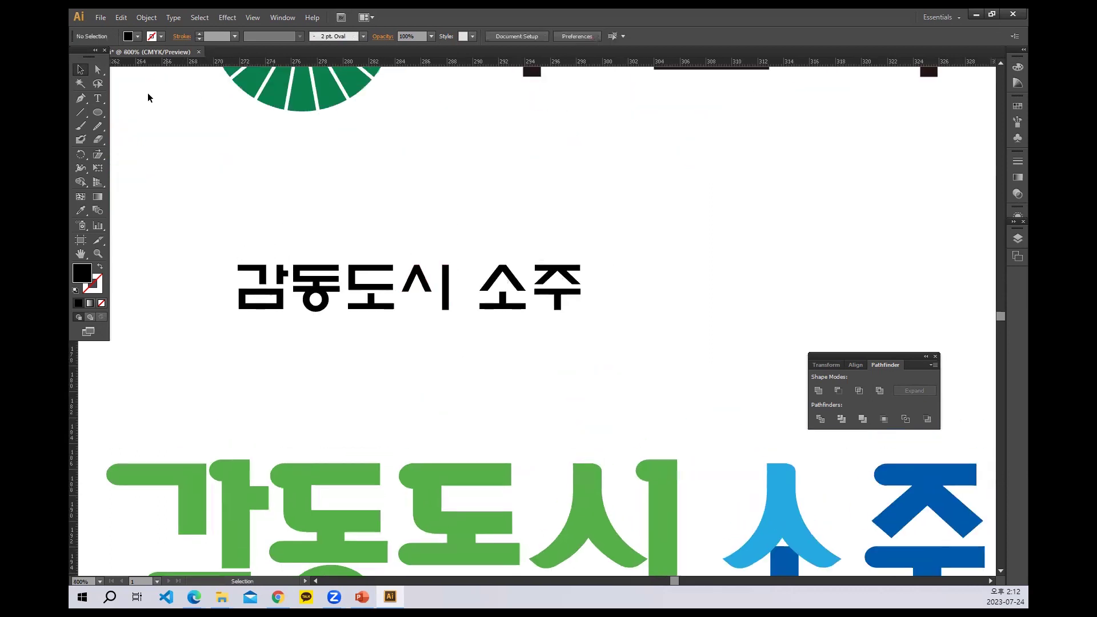
pyautogui.click(100, 70)
pyautogui.click(491, 281)
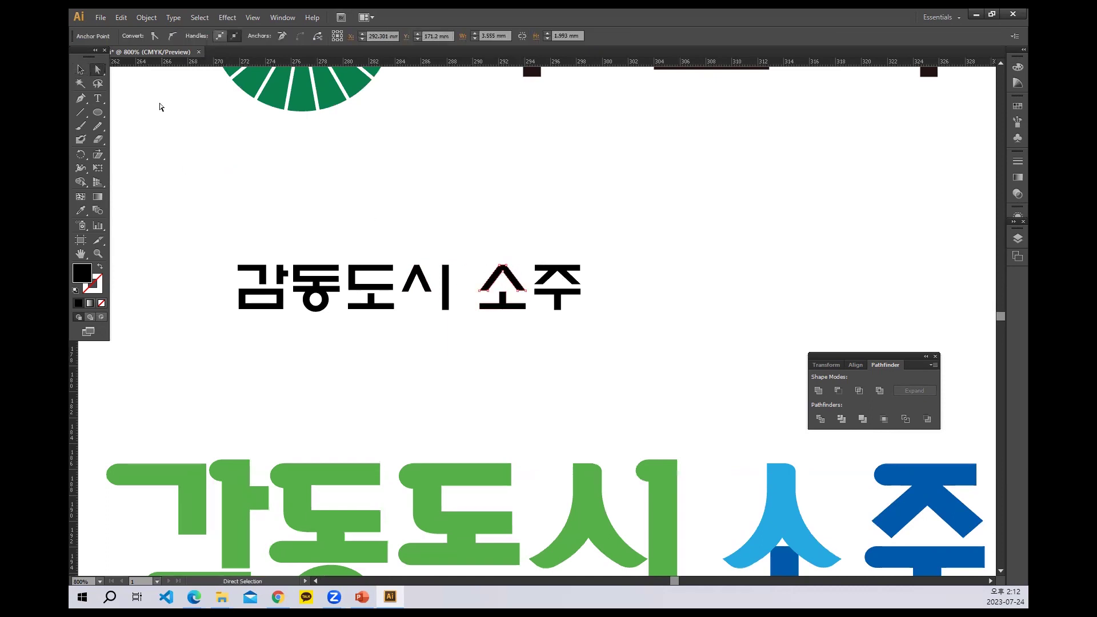
pyautogui.doubleClick(77, 279)
pyautogui.click(459, 261)
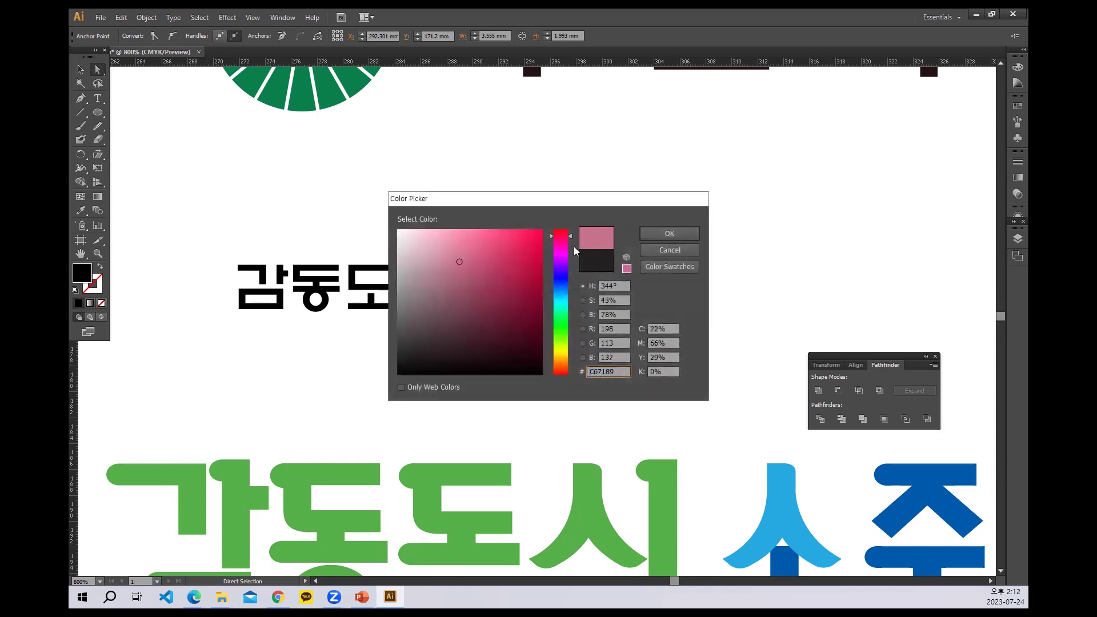
pyautogui.click(668, 233)
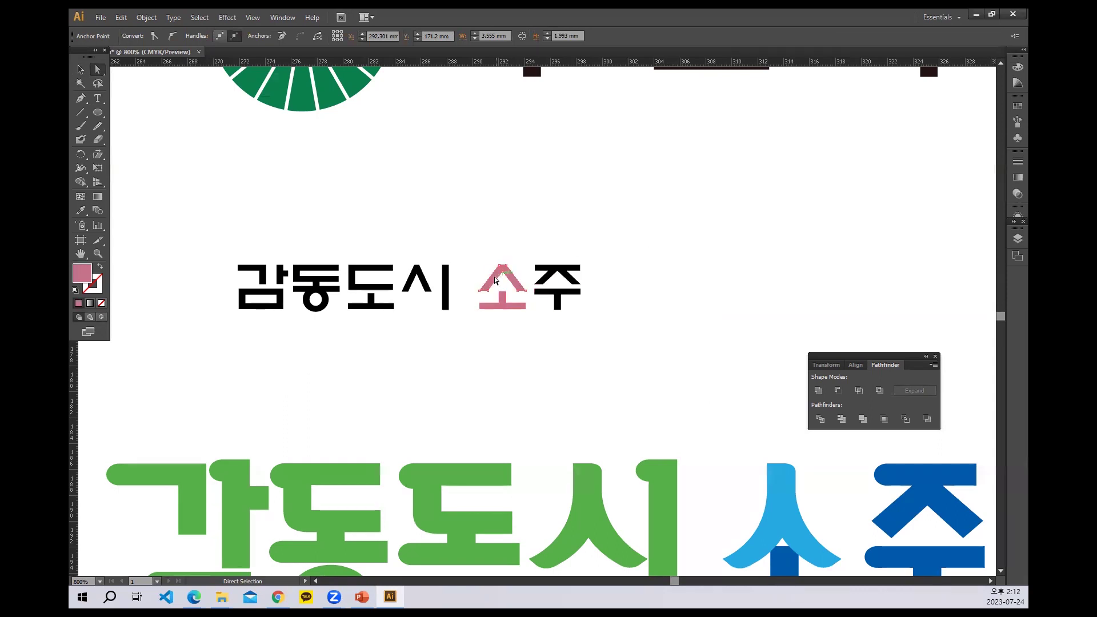
# Step: Release the compound path of the pink letter 소 so its upper and lower strokes become separate paths
pyautogui.click(80, 69)
pyautogui.moveTo(517, 328); pyautogui.dragTo(478, 273)
pyautogui.rightClick(506, 281)
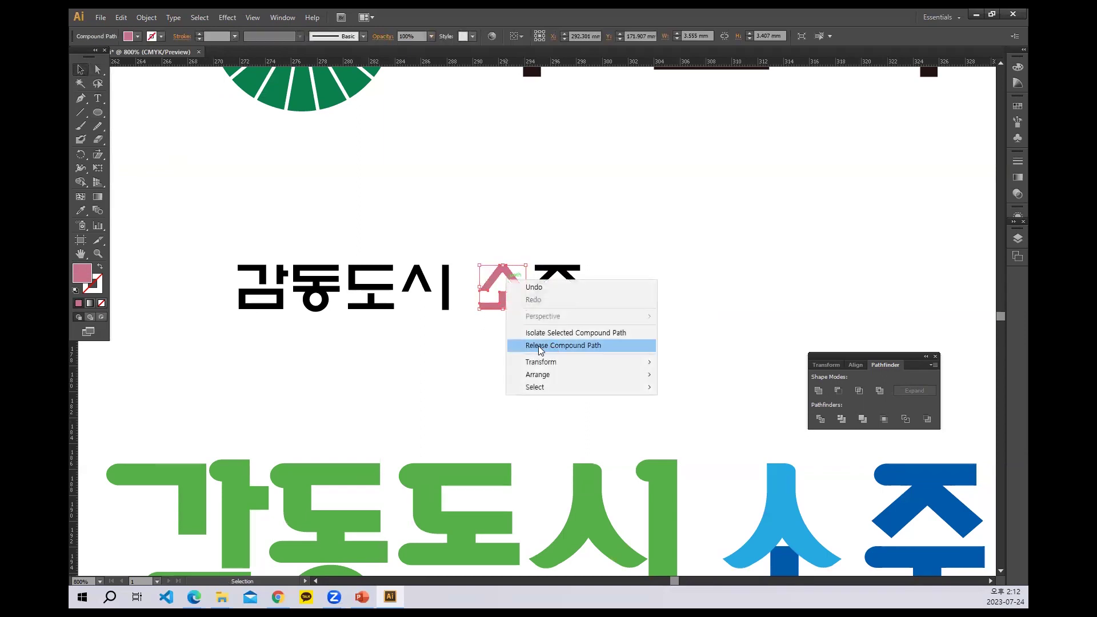
pyautogui.click(538, 345)
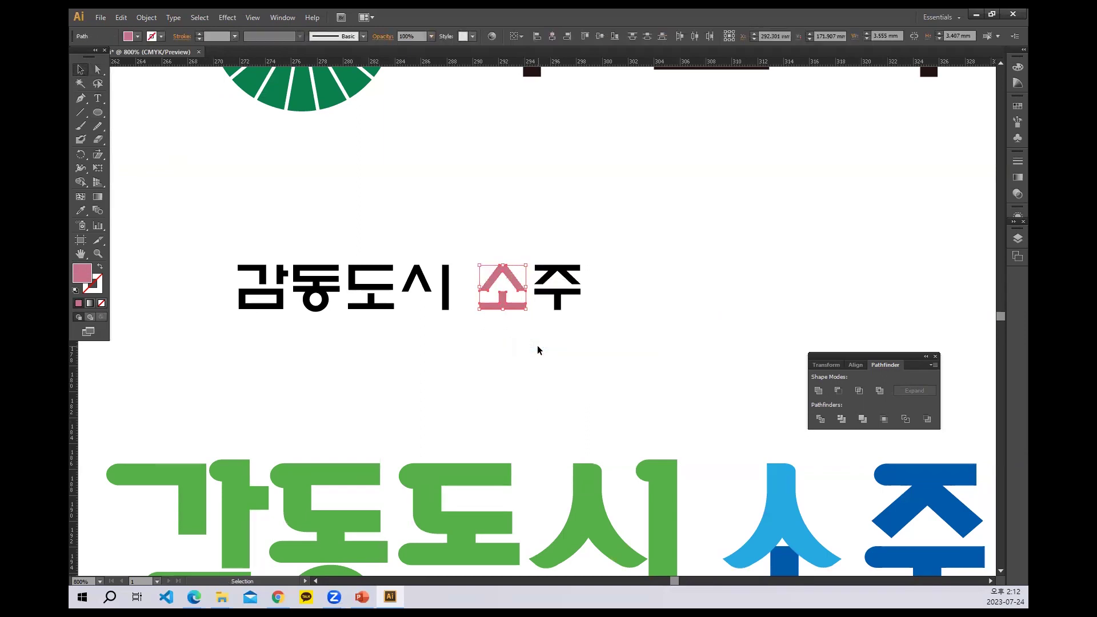
pyautogui.click(537, 345)
pyautogui.click(516, 278)
pyautogui.rightClick(513, 286)
pyautogui.click(497, 240)
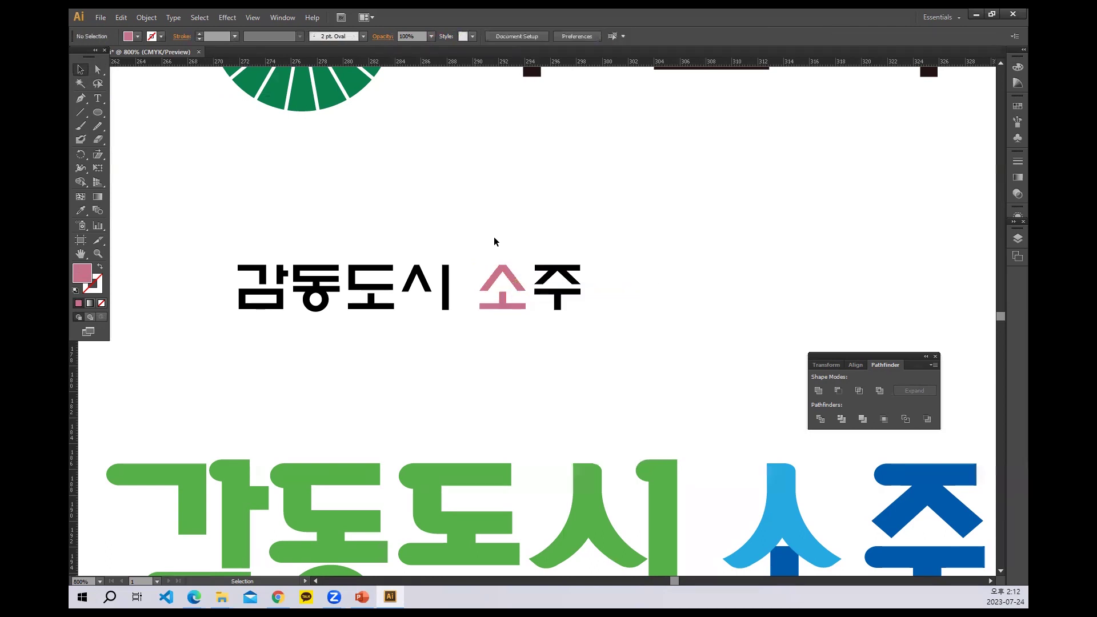
# Step: Fill the lower part of the letter 소 with light blue and its upper part with dark blue
pyautogui.click(509, 305)
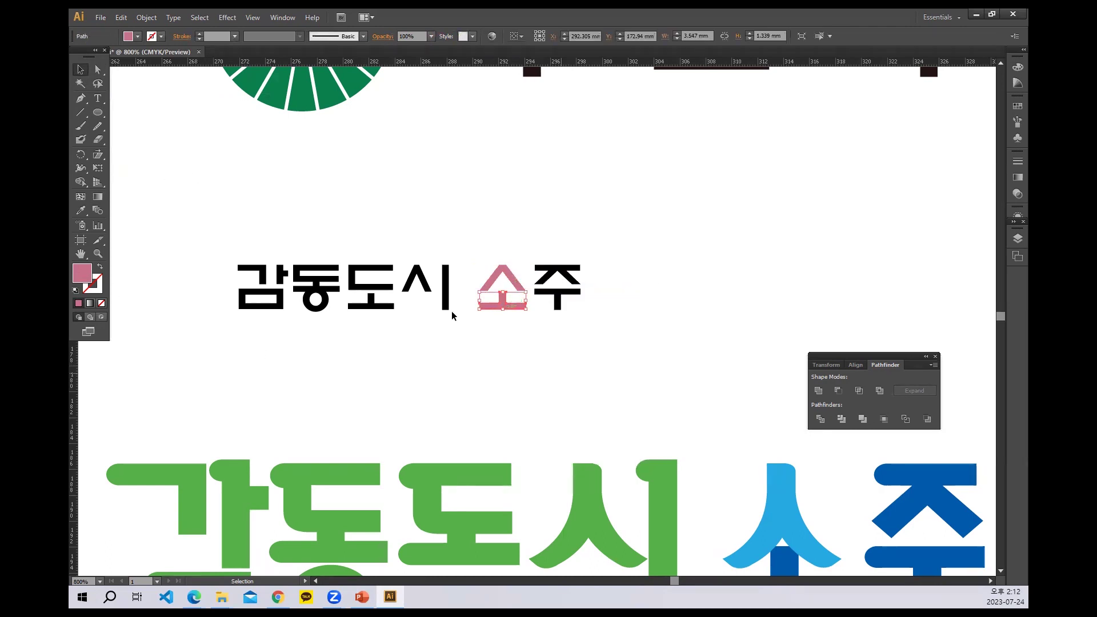
pyautogui.click(128, 36)
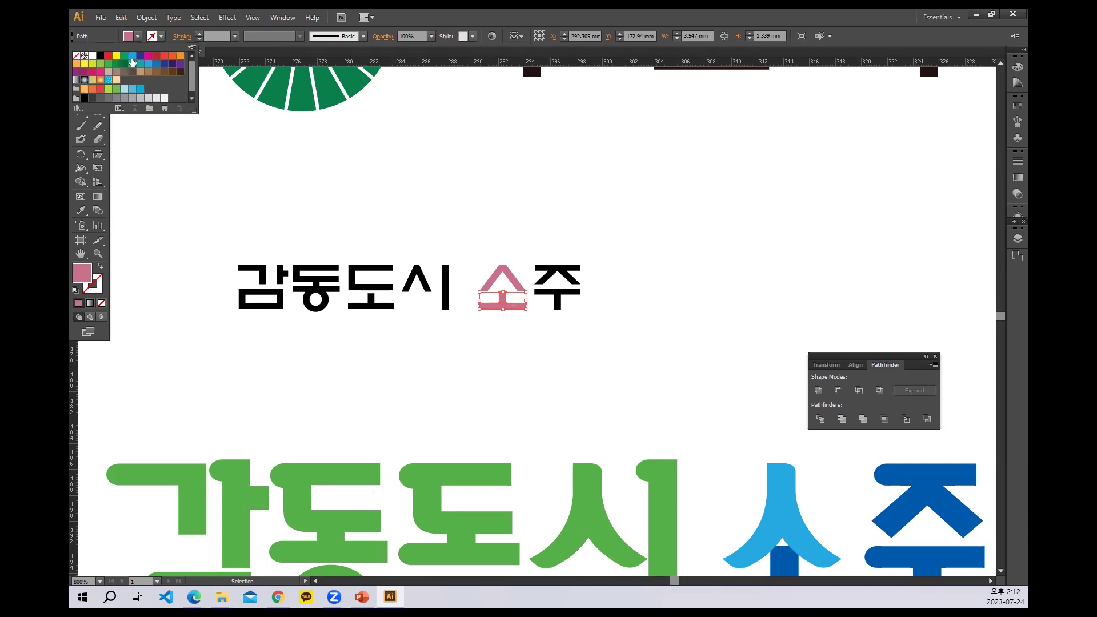
pyautogui.click(132, 59)
pyautogui.click(510, 272)
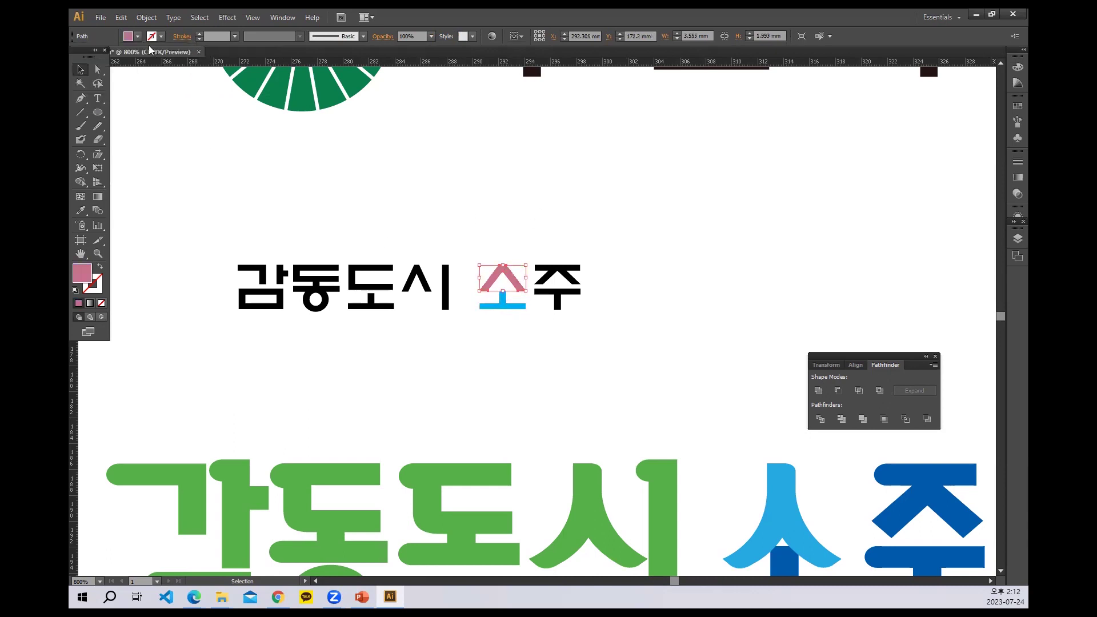
pyautogui.click(130, 36)
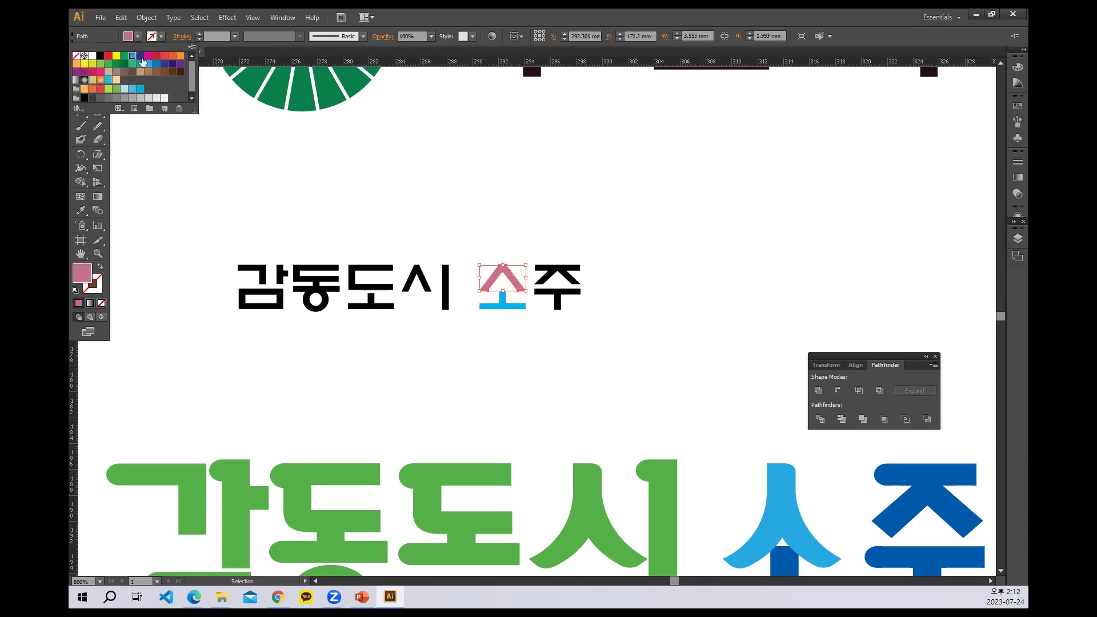
pyautogui.click(143, 61)
pyautogui.click(141, 58)
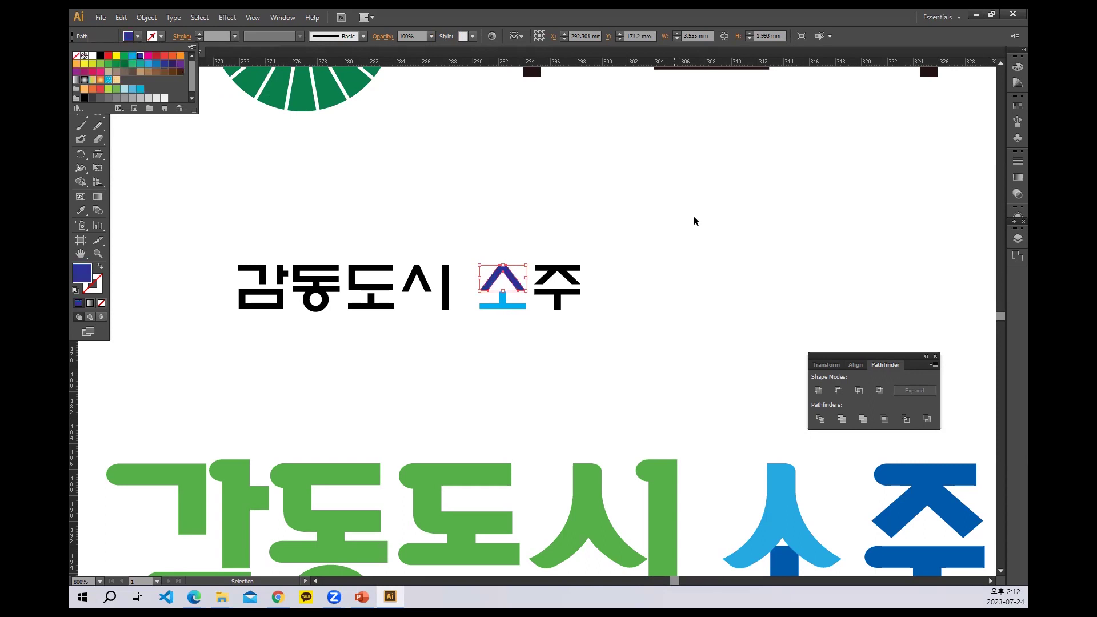
pyautogui.click(693, 216)
# Step: Release the compound path of the black letter 주 into separate parts
pyautogui.click(565, 276)
pyautogui.rightClick(564, 275)
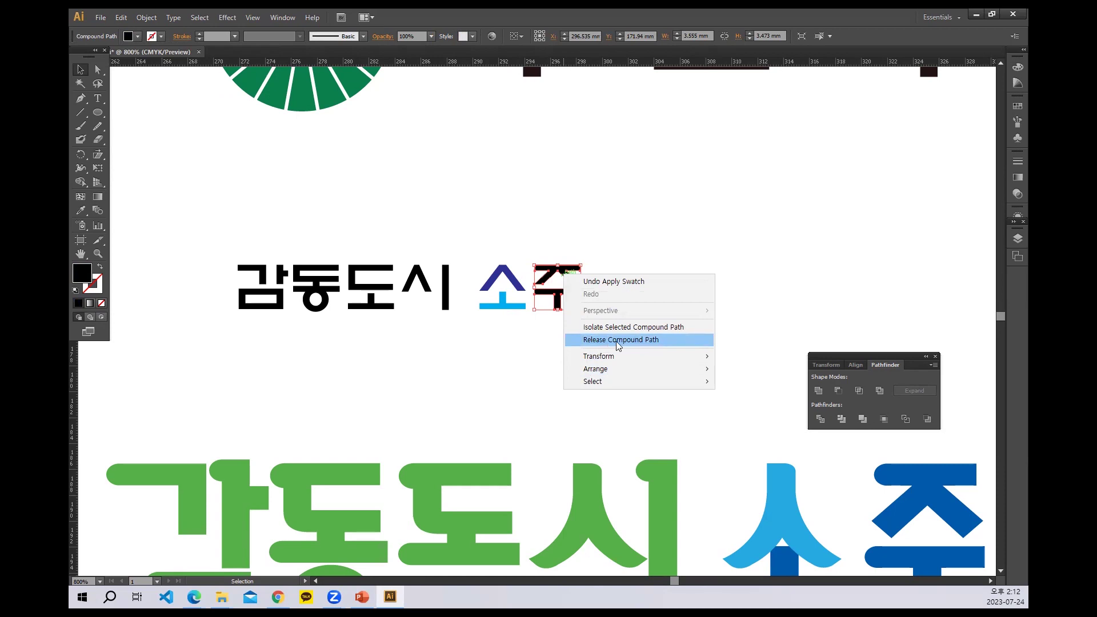
pyautogui.click(617, 340)
# Step: Fill both the upper and the lower part of the letter 주 with the same dark blue
pyautogui.click(580, 270)
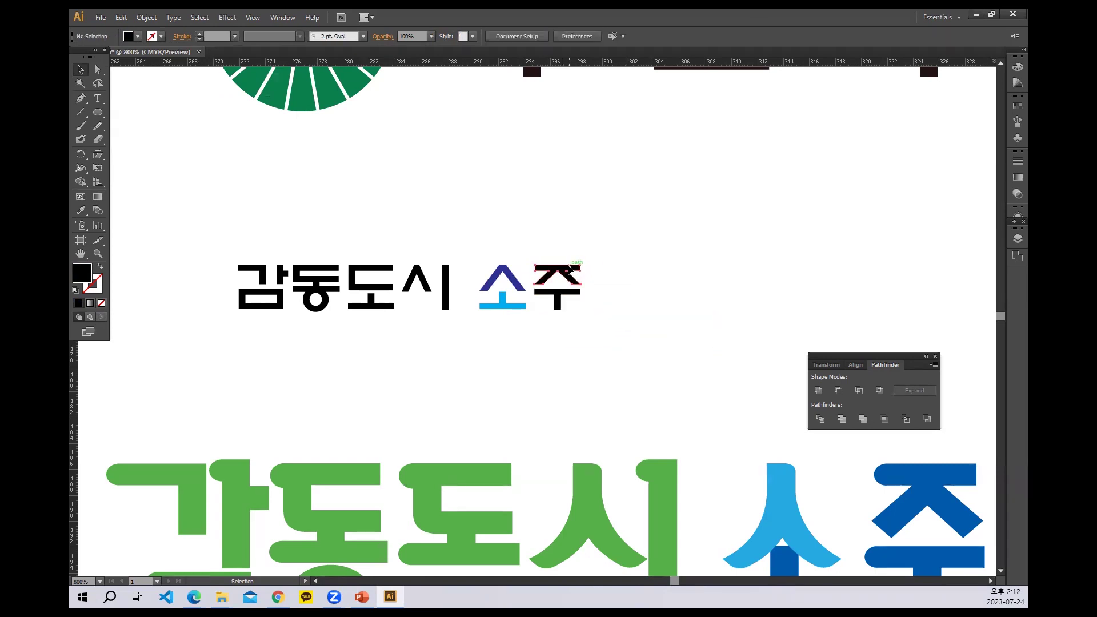
pyautogui.click(137, 36)
pyautogui.click(140, 57)
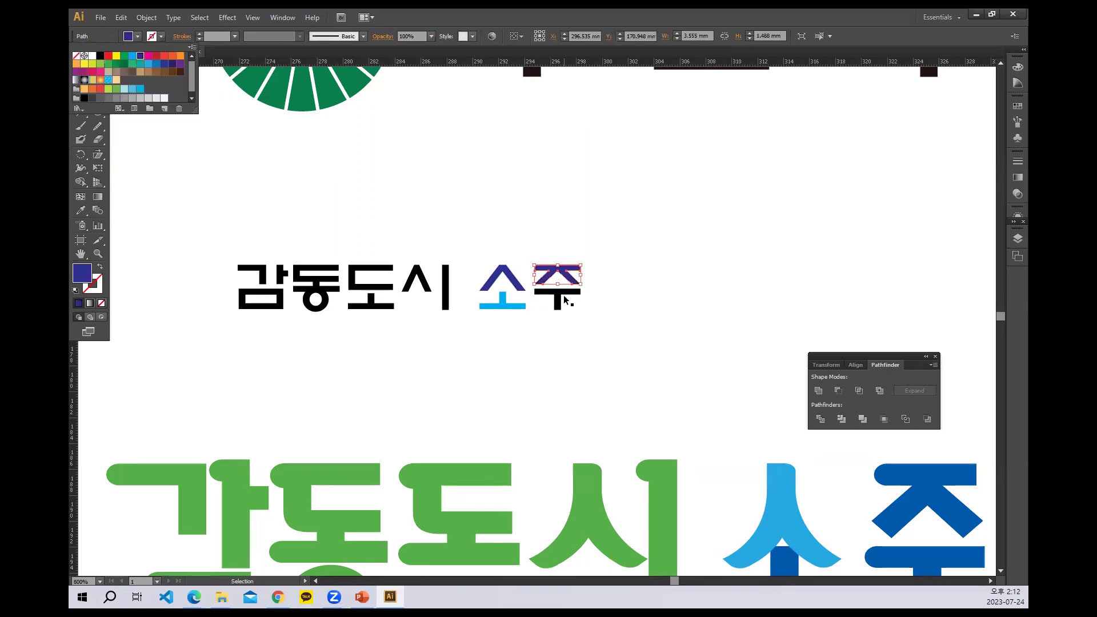
pyautogui.click(565, 300)
pyautogui.click(566, 298)
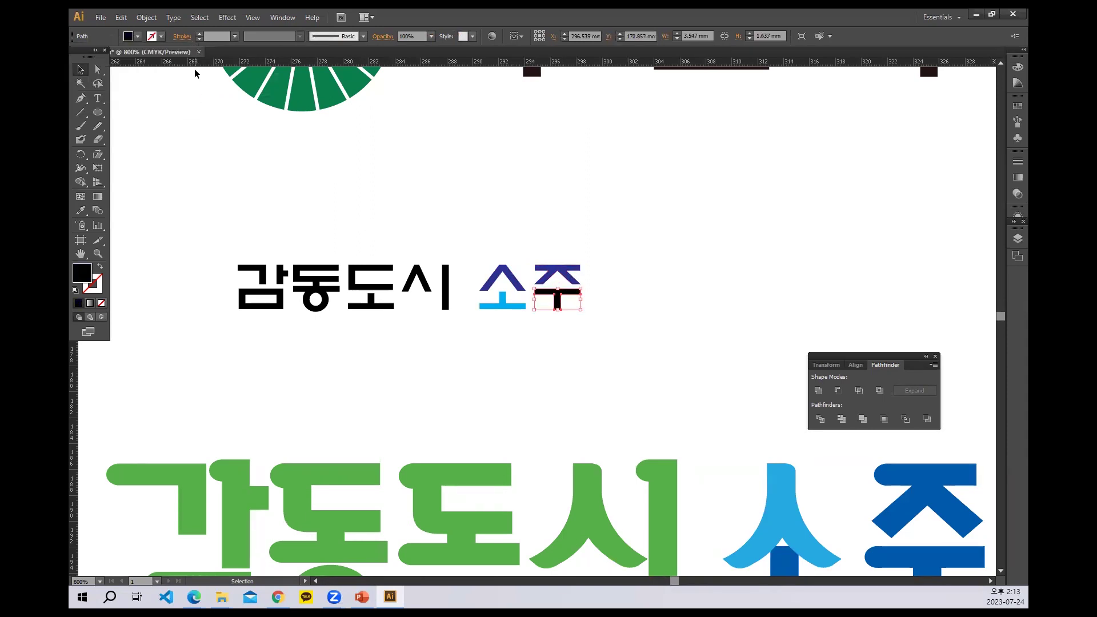
pyautogui.click(137, 36)
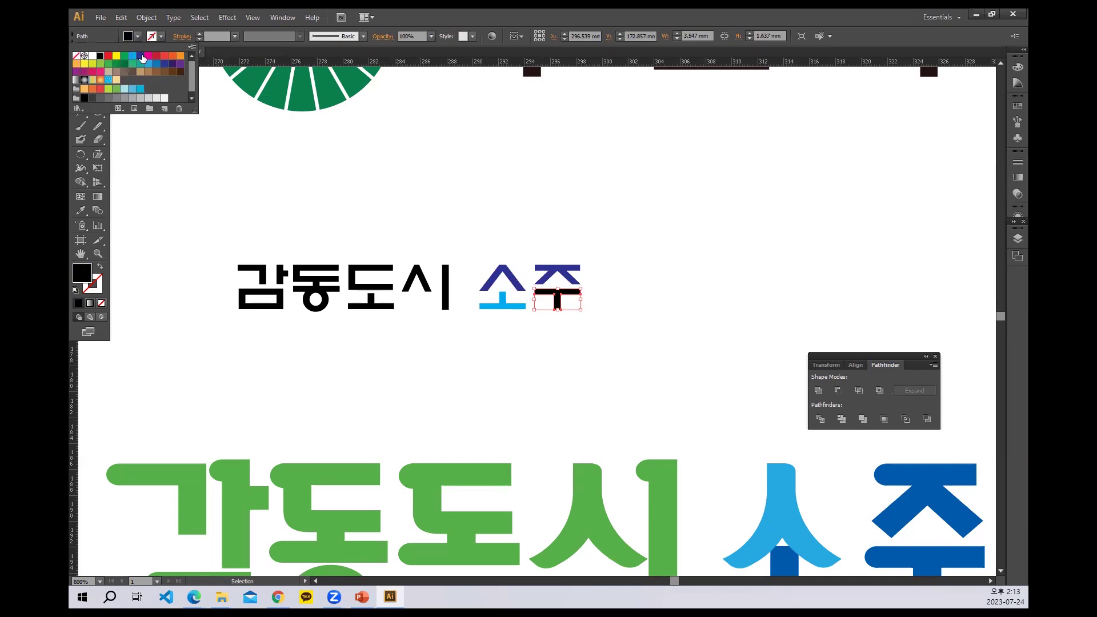
pyautogui.click(142, 58)
pyautogui.press('Escape')
pyautogui.hotkey('ctrl', '-')
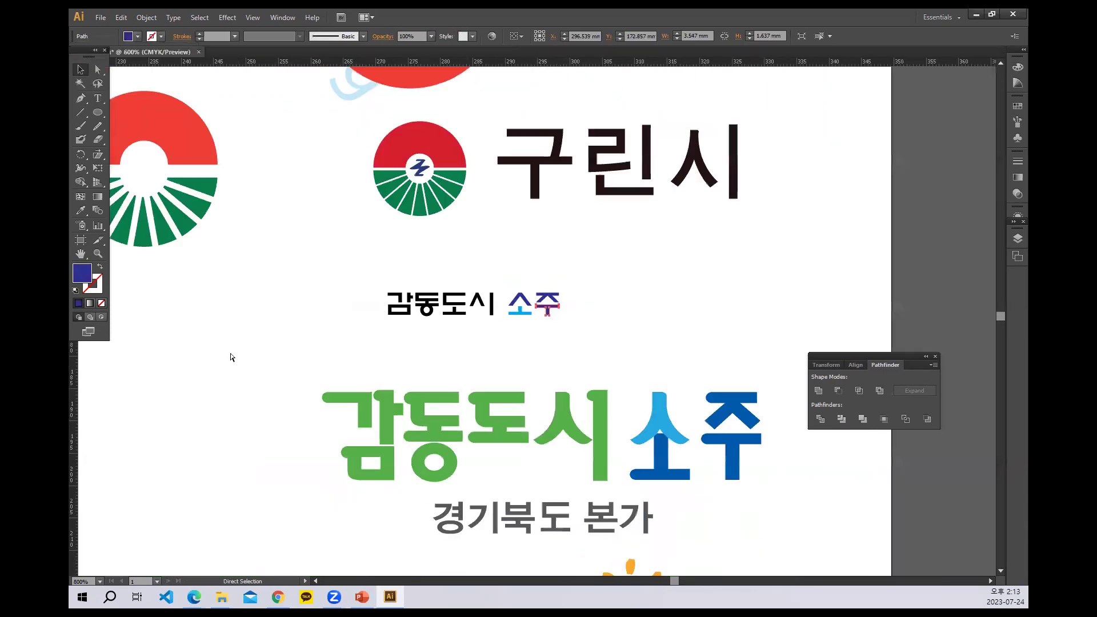
pyautogui.hotkey('ctrl', '-')
pyautogui.hotkey('ctrl', '-')
pyautogui.hotkey('ctrl', '-')
pyautogui.moveTo(493, 376); pyautogui.dragTo(610, 389)
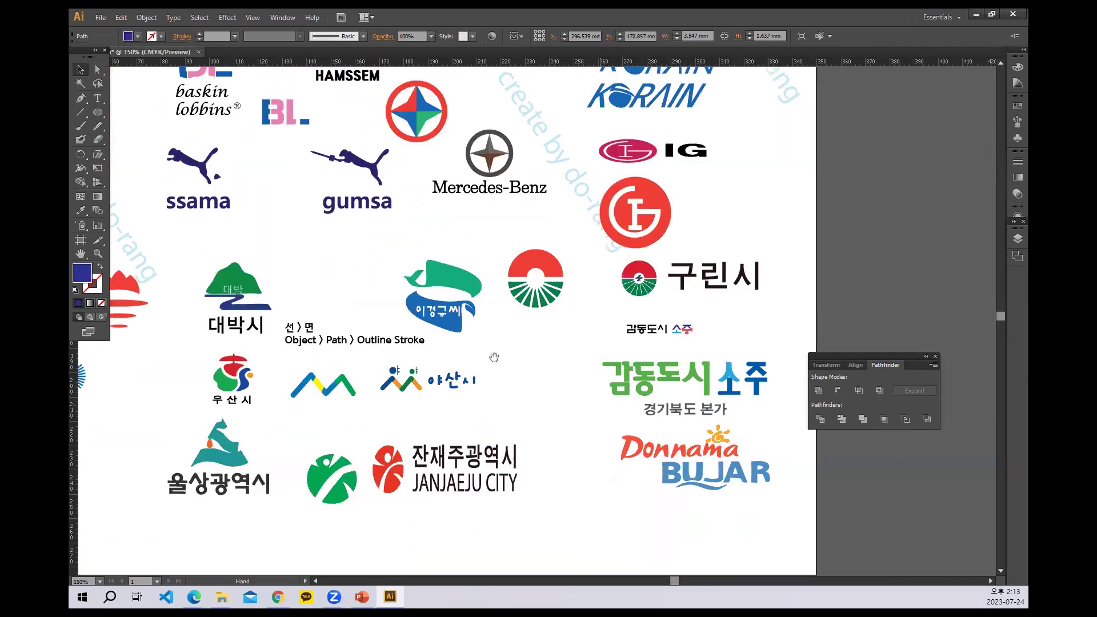
pyautogui.moveTo(494, 357); pyautogui.dragTo(589, 327)
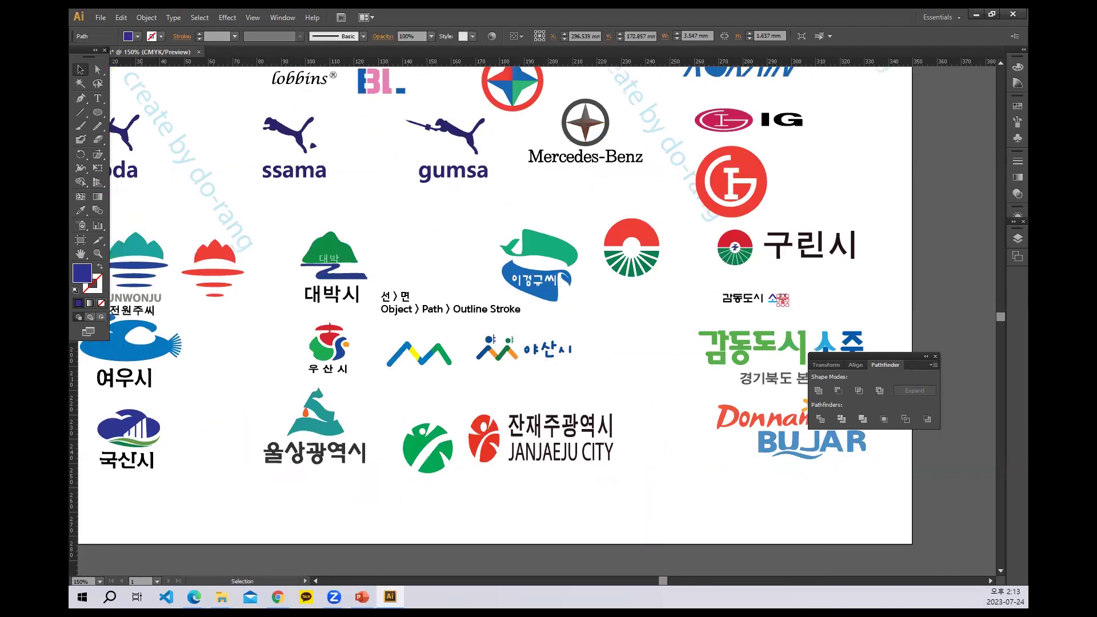